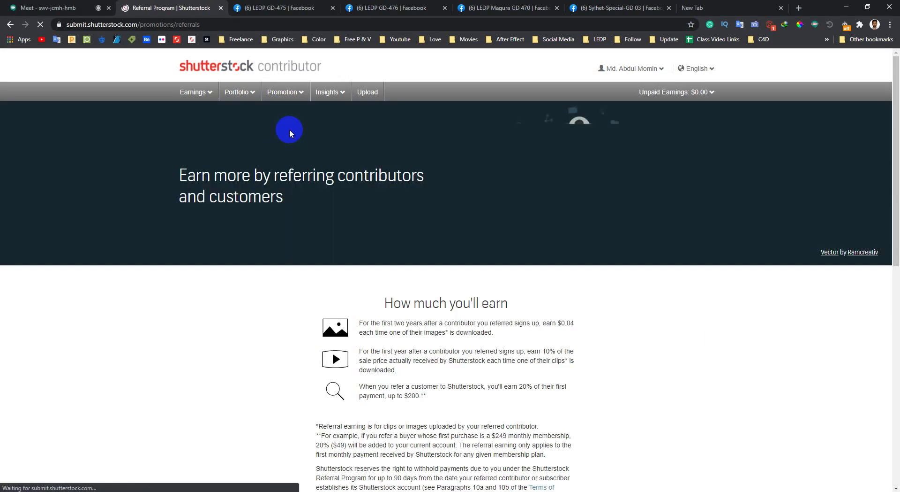
- Copy the personal referral link from Tell a contributor, then start a LEDP GD-475 group post
scroll(298, 238, "down", 5)
scroll(297, 242, "down", 2)
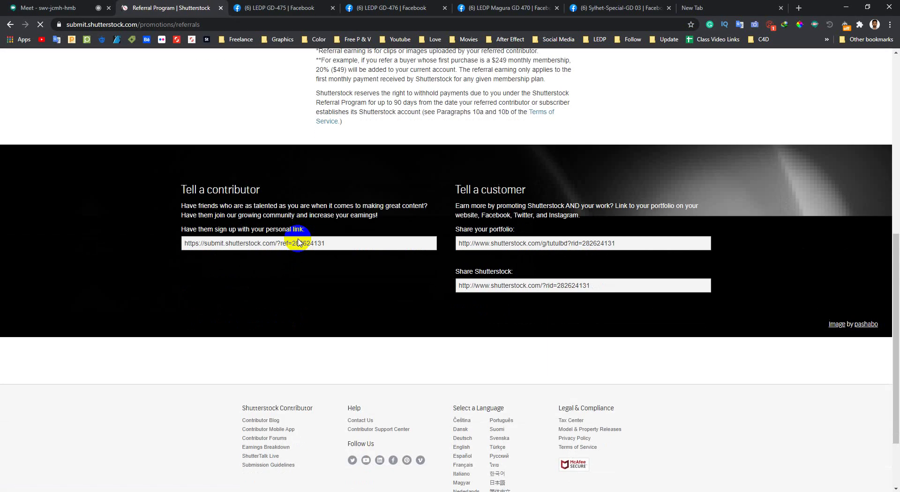
left_click(258, 244)
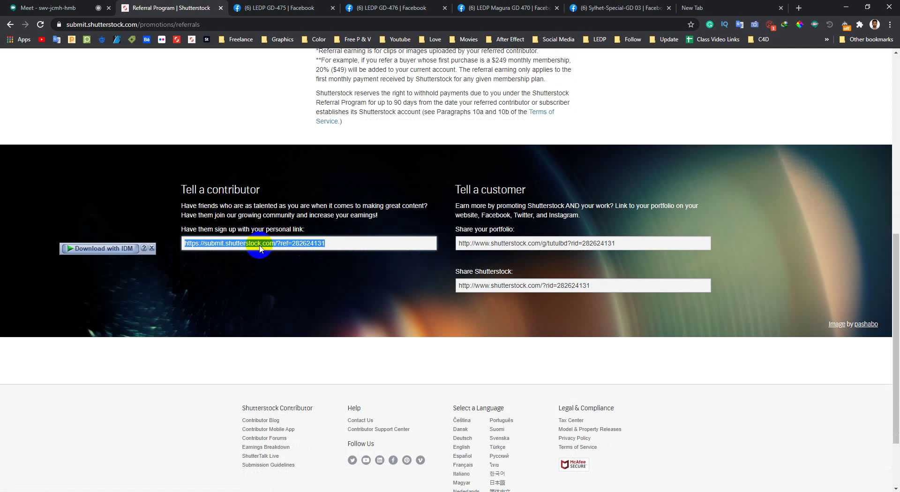
right_click(259, 244)
left_click(283, 253)
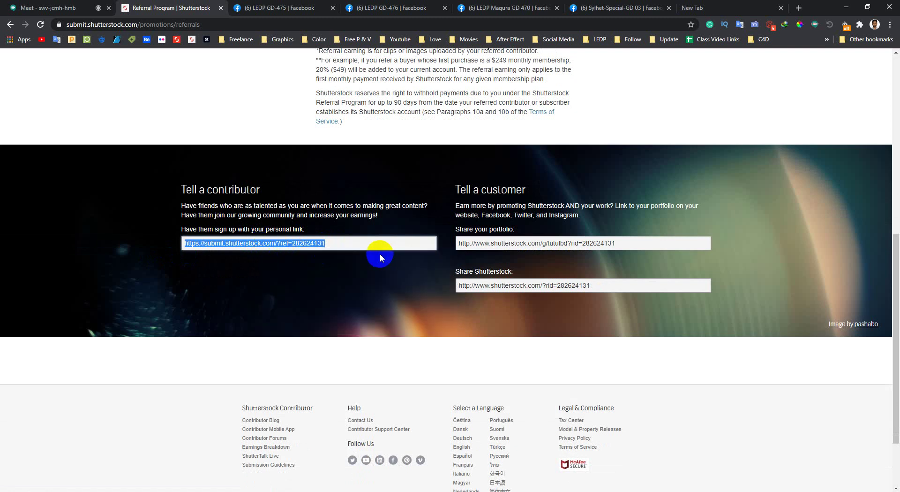
right_click(307, 244)
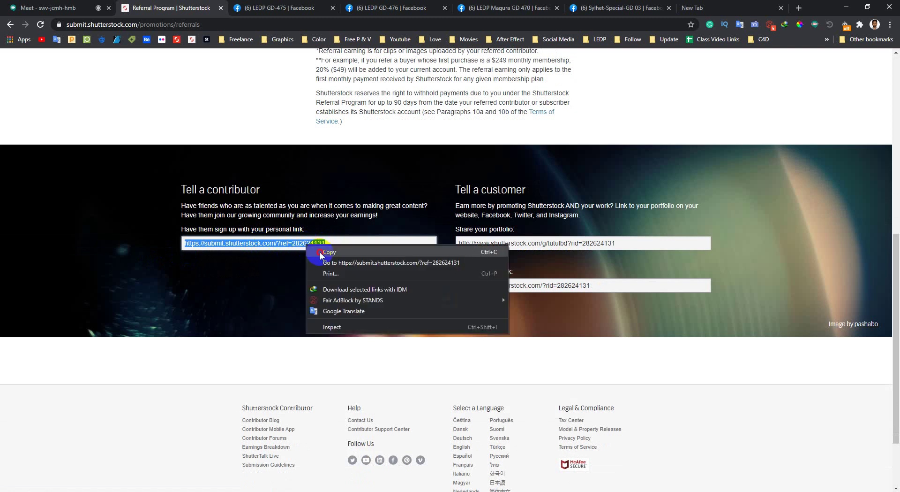
left_click(320, 252)
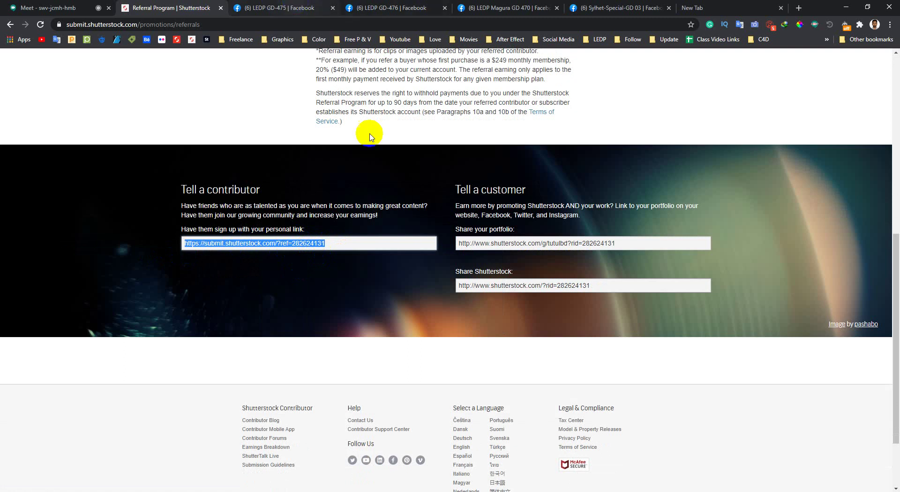
key("ctrl+Tab")
left_click(411, 198)
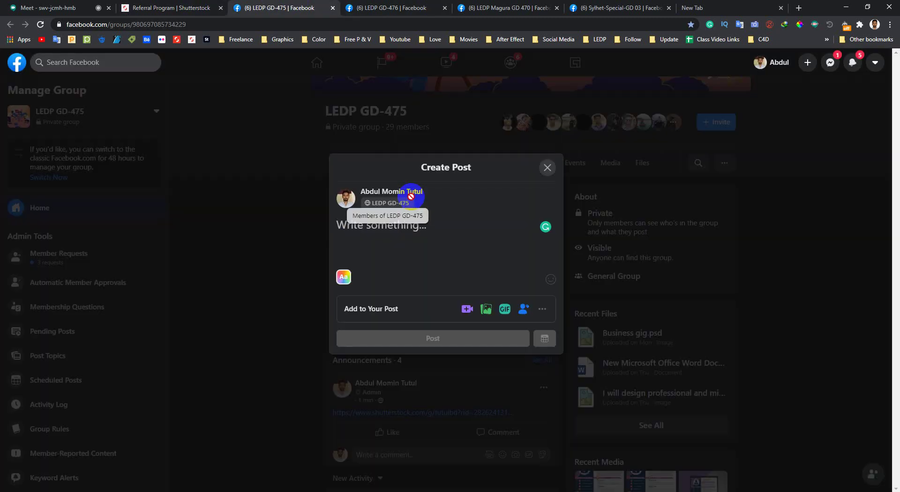
- Paste the referral link into a new LEDP GD-475 post and publish it
key("ctrl+v")
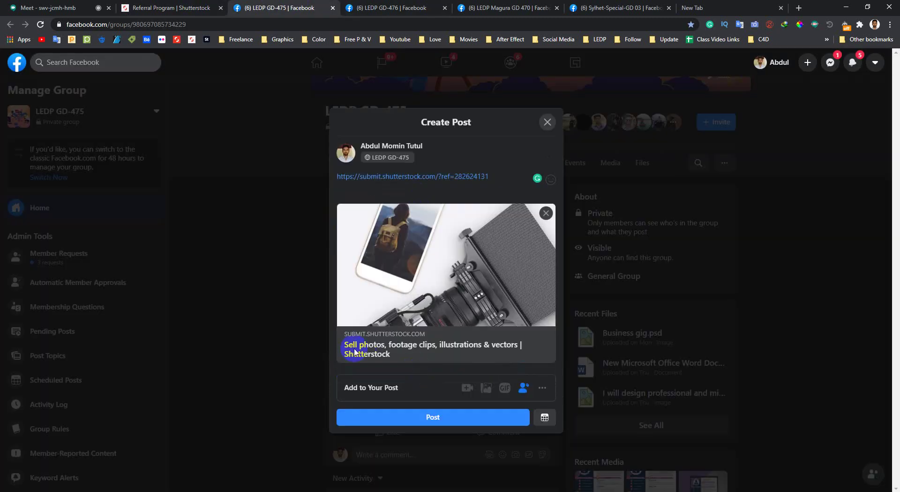
left_click(424, 422)
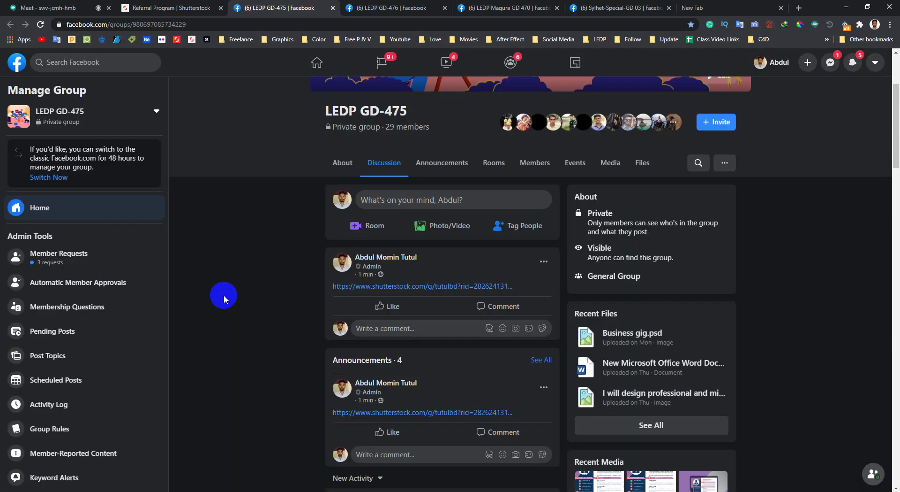
scroll(325, 336, "down", 3)
scroll(480, 380, "down", 3)
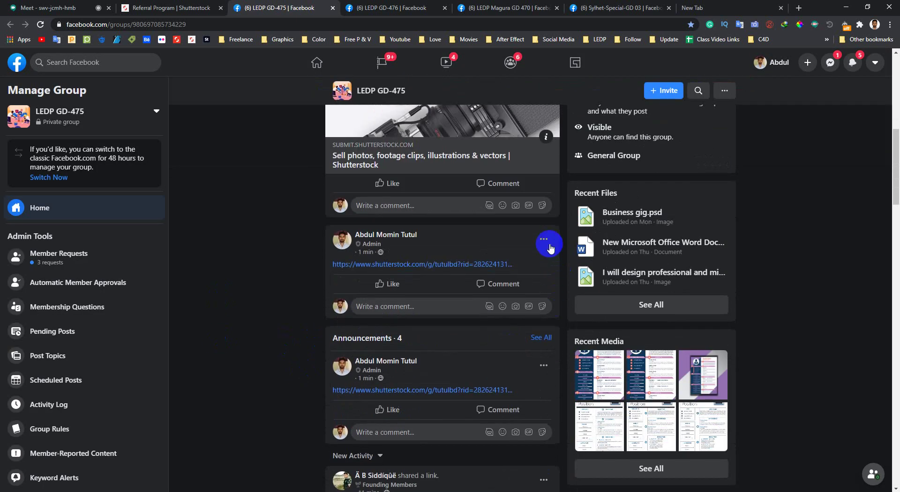
- Delete the older portfolio-link post from the LEDP GD-475 group
left_click(544, 239)
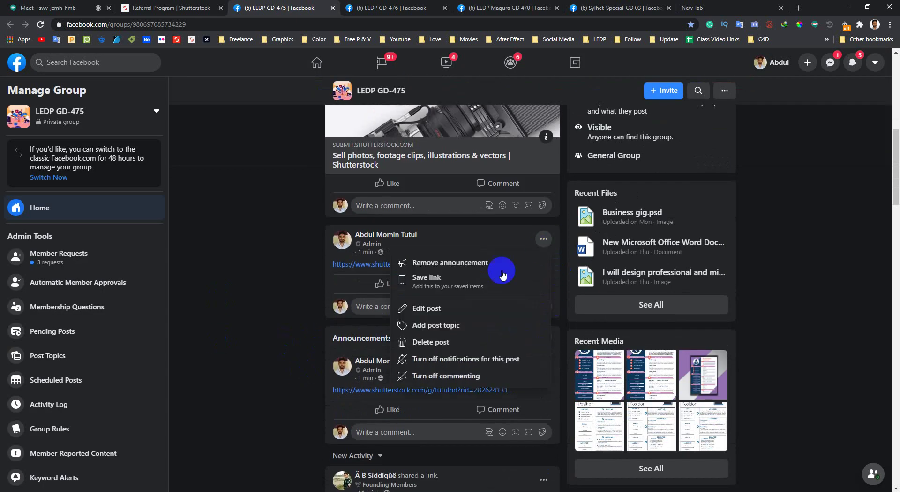
left_click(450, 341)
left_click(546, 293)
left_click(201, 7)
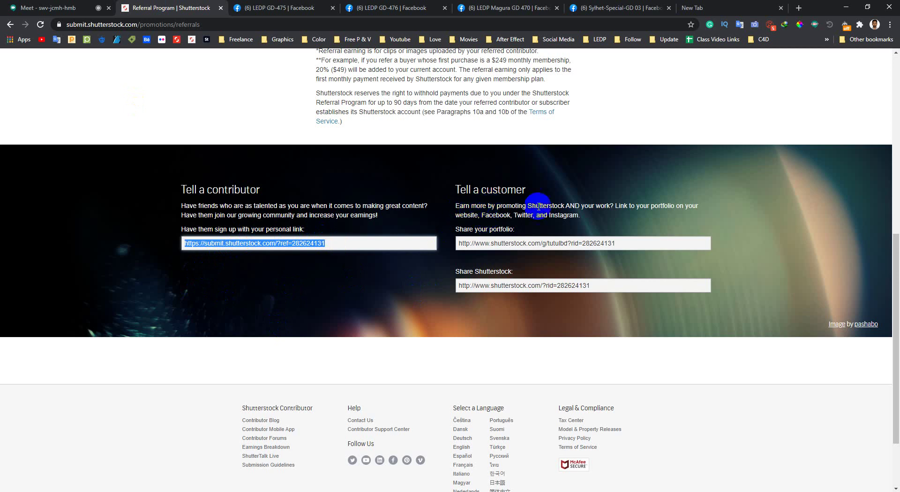
- Delete the old portfolio-link post in the LEDP GD-476 group
left_click(460, 243)
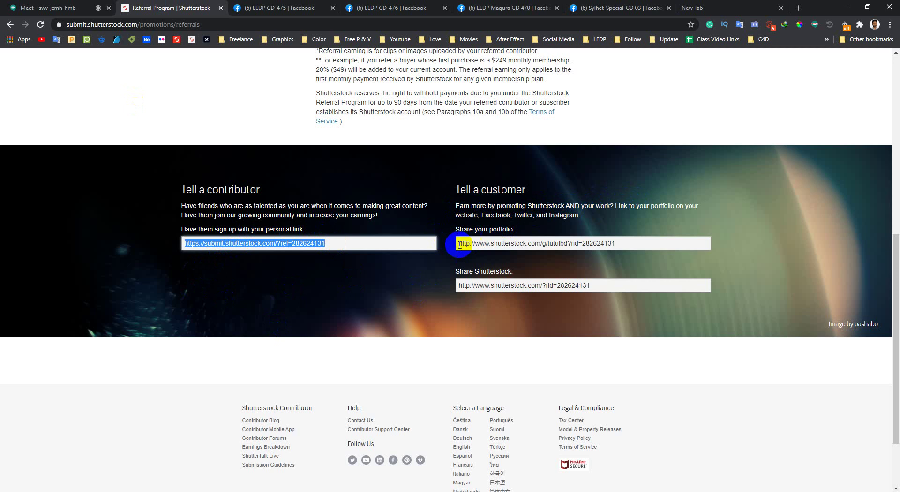
left_click(57, 8)
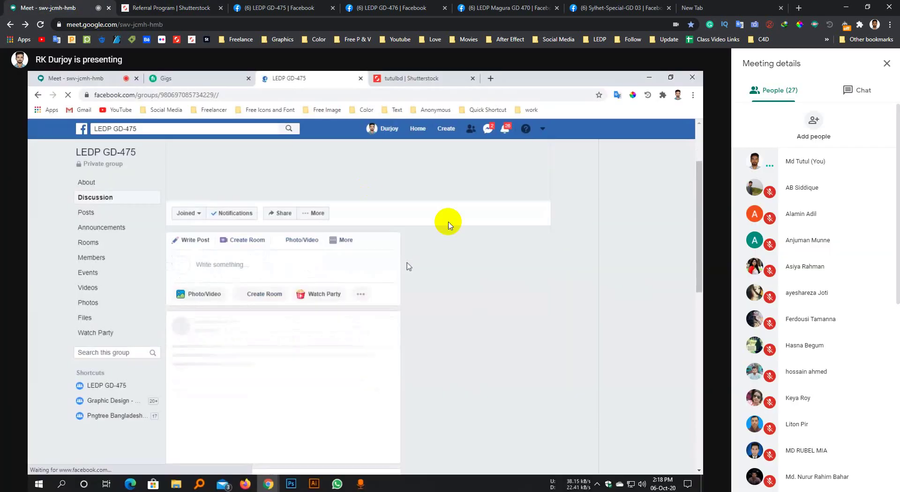
left_click(413, 8)
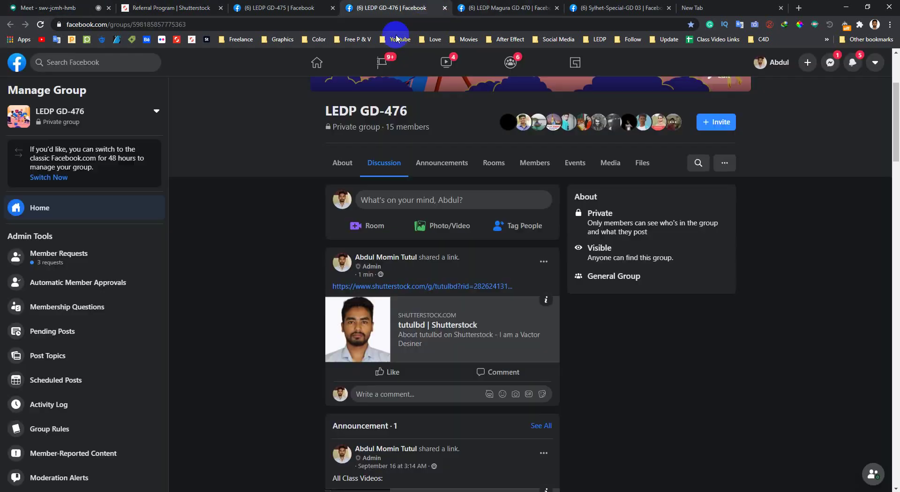
left_click(544, 261)
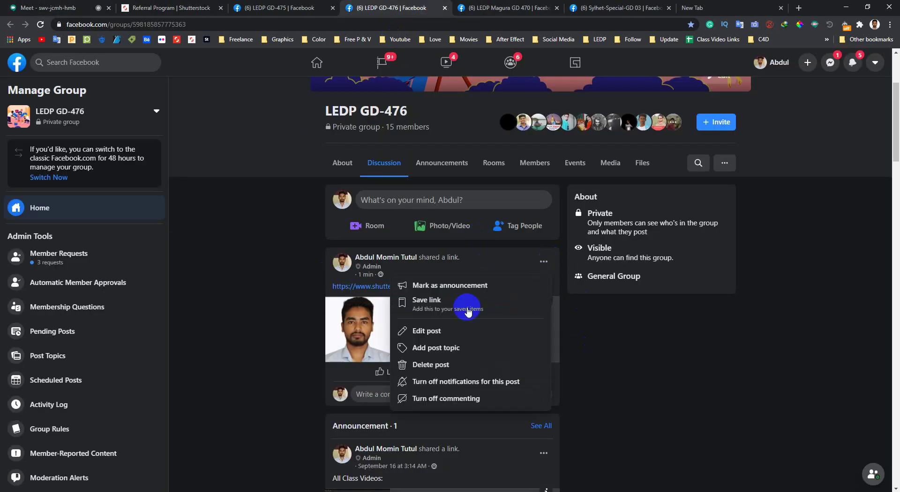
left_click(442, 366)
left_click(549, 291)
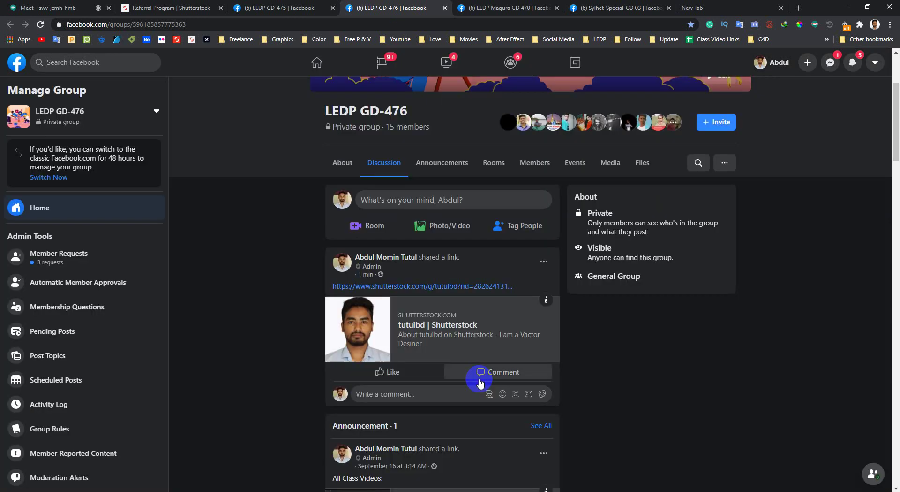
- Publish a new LEDP GD-476 post containing the pasted referral link
left_click(410, 202)
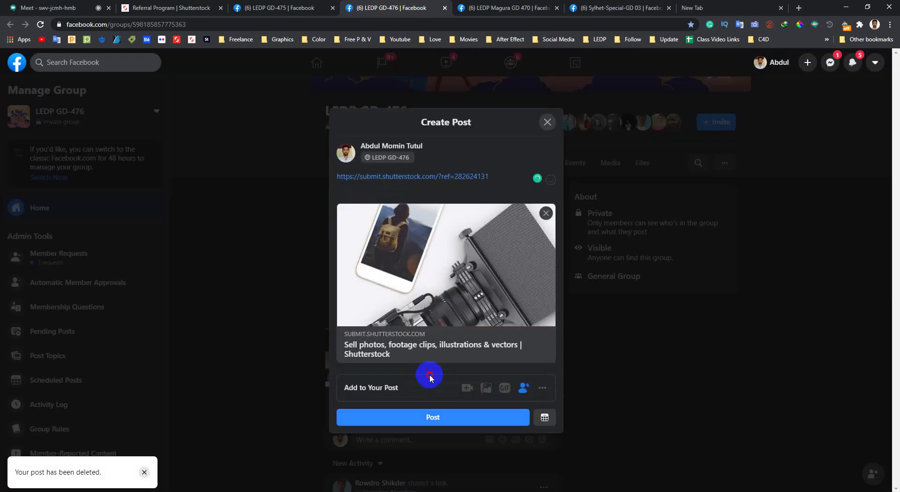
left_click_drag(462, 305, 443, 388)
left_click(421, 417)
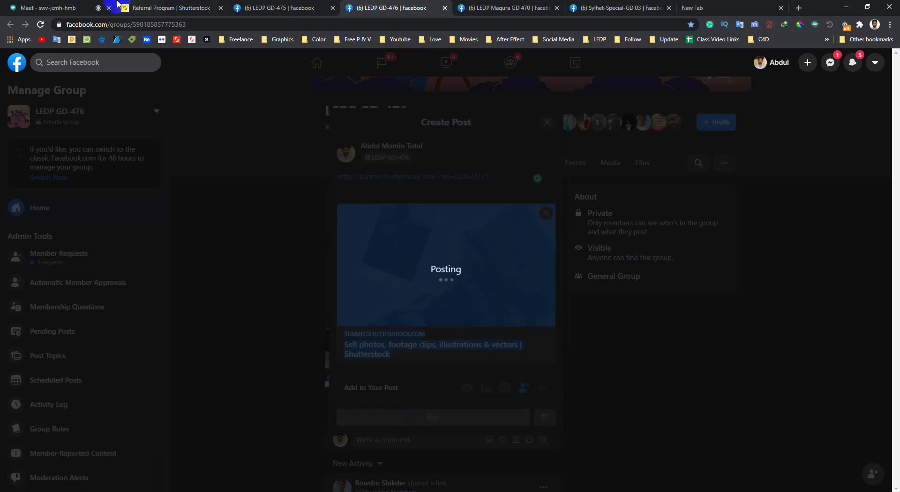
left_click(113, 7)
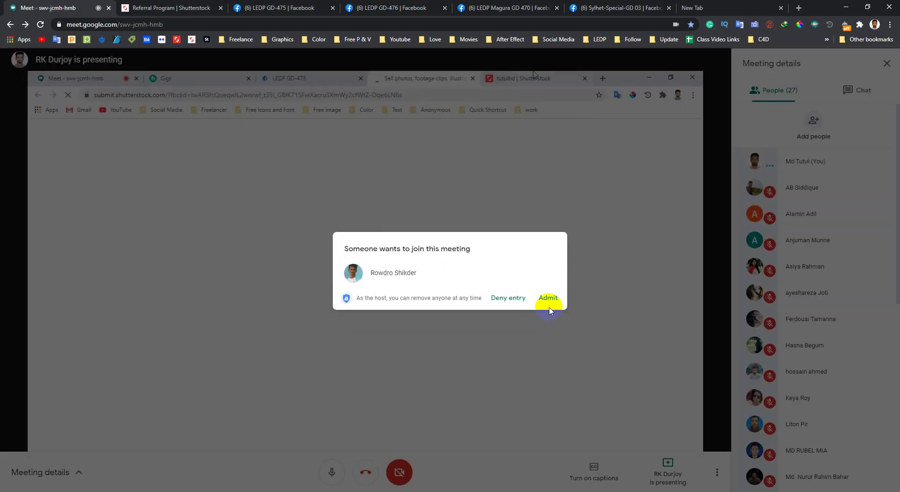
- Admit both waiting participants, bringing the People count to 27
left_click(549, 300)
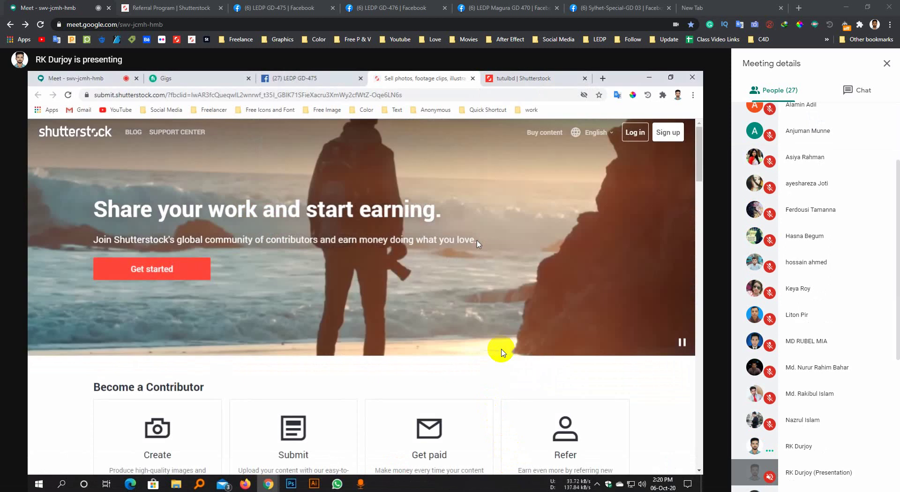
left_click(501, 350)
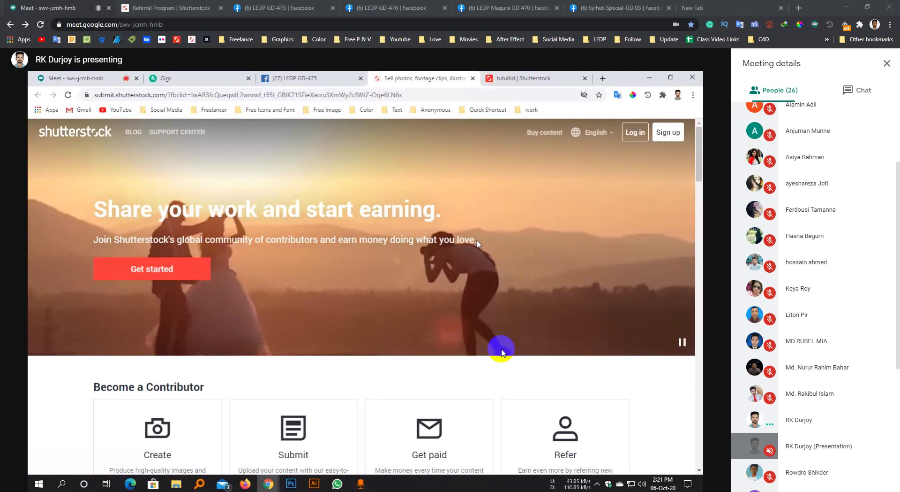
left_click(665, 135)
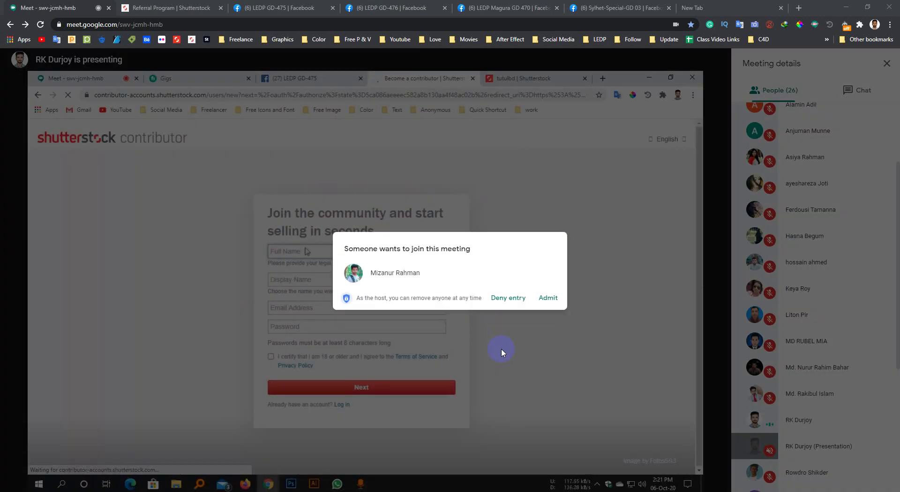
left_click(548, 298)
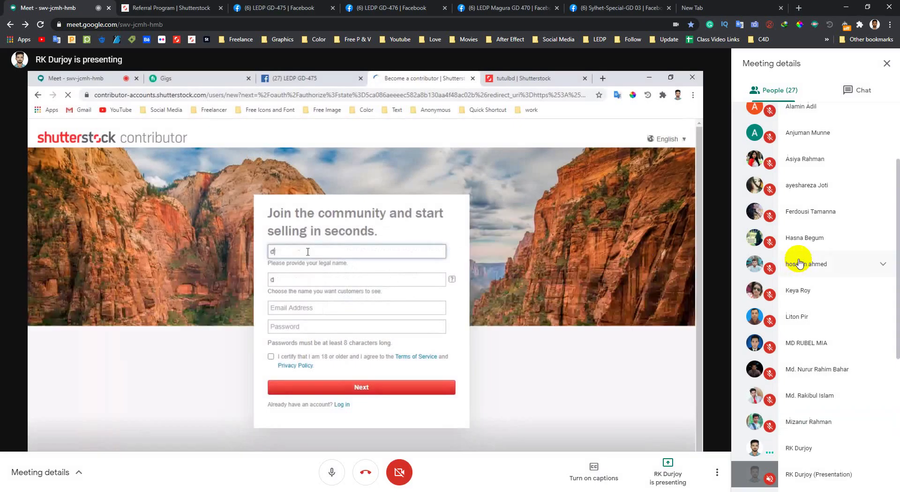
scroll(806, 257, "up", 3)
scroll(830, 248, "down", 6)
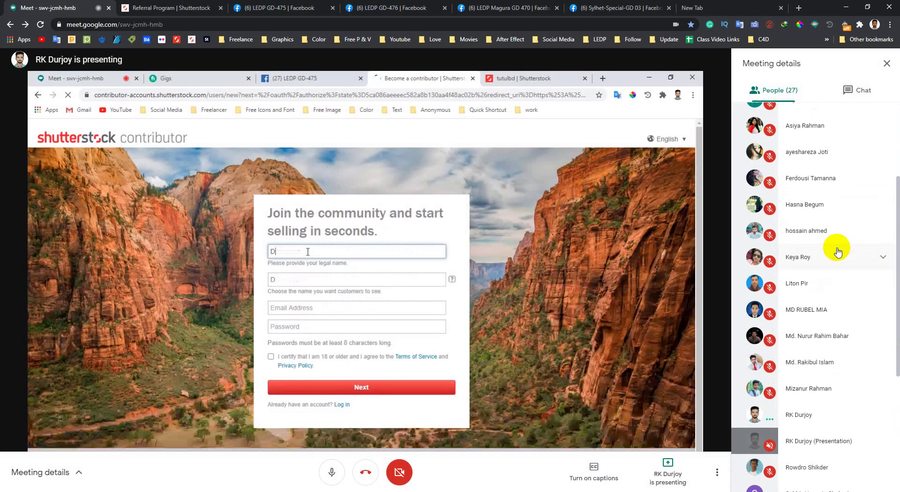
scroll(841, 249, "up", 6)
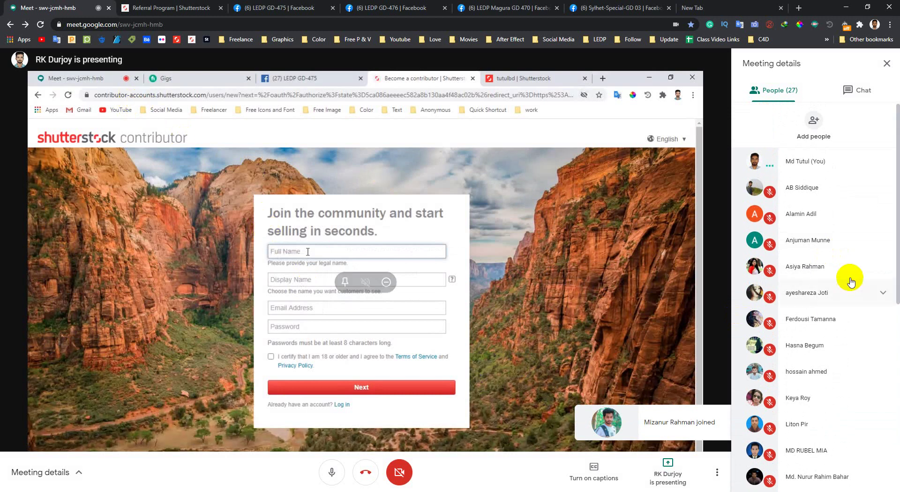
scroll(850, 281, "down", 3)
scroll(850, 281, "down", 3)
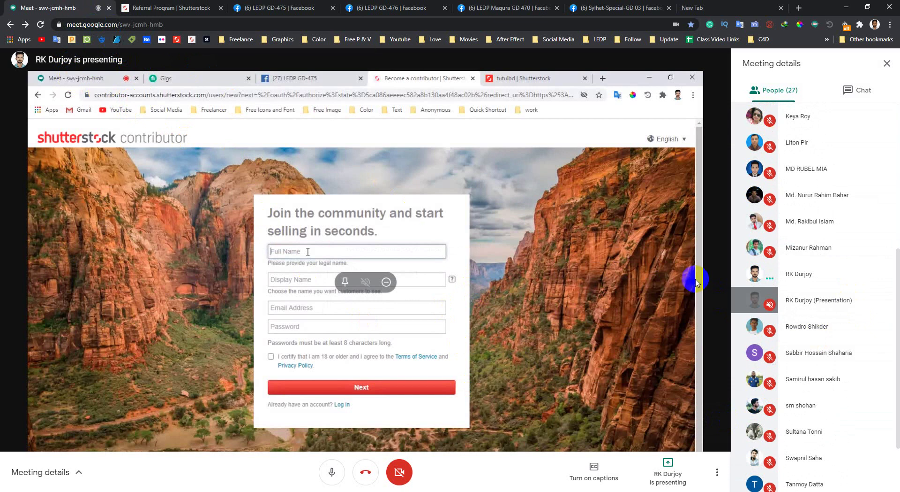
scroll(822, 271, "up", 3)
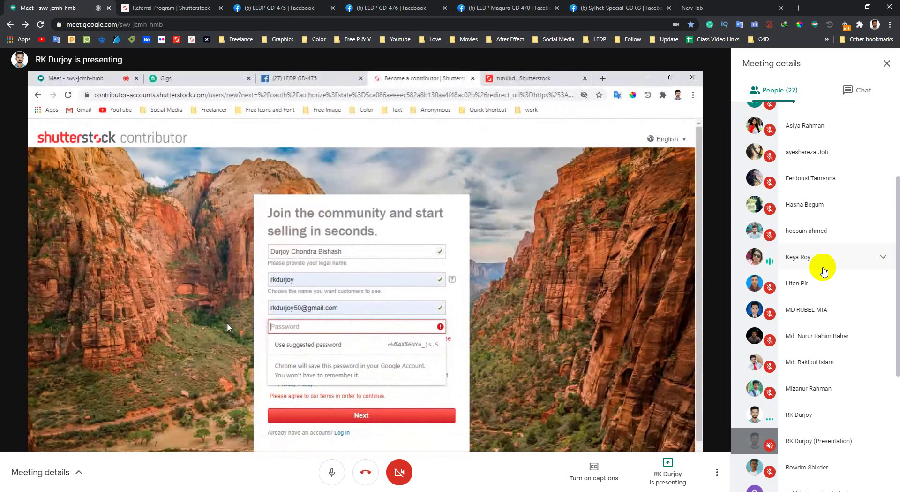
- Enter a masked value, then switch to the Sylhet-Special-GD 03 Facebook group
type("••••")
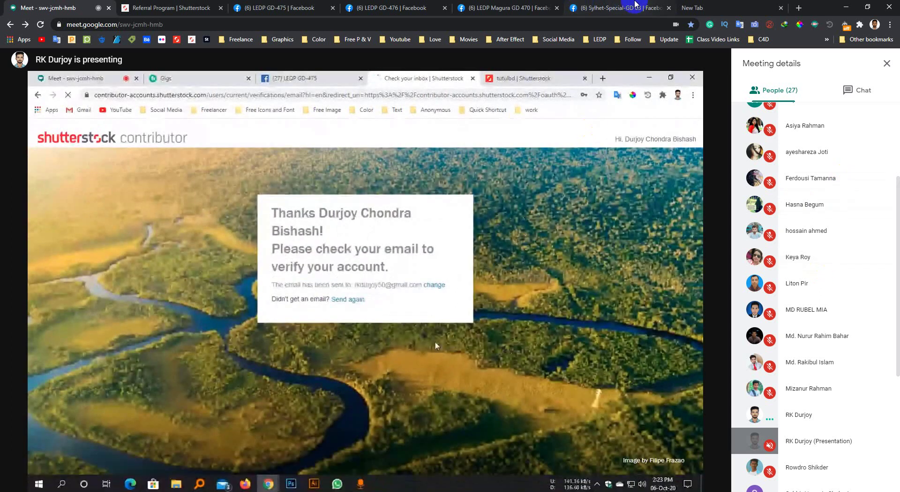
left_click(636, 4)
- Post the Shutterstock referral link in the Sylhet-Special-GD 03 group
left_click(421, 205)
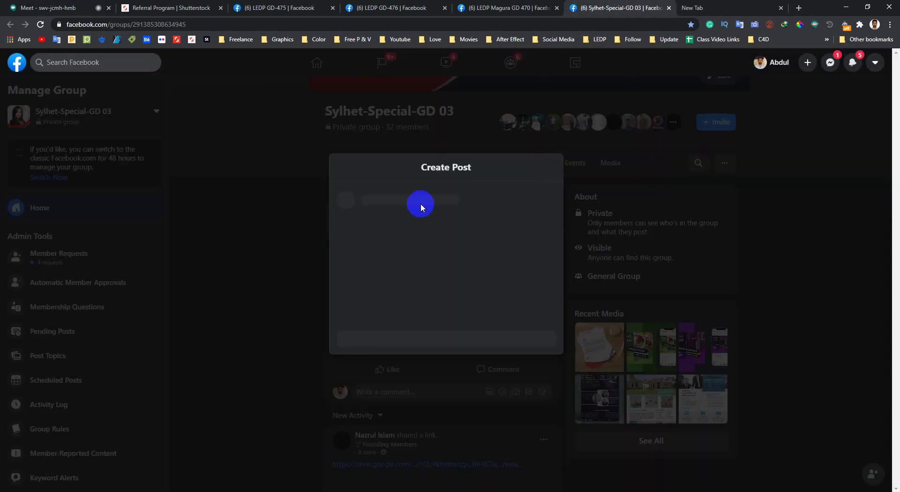
left_click(436, 374)
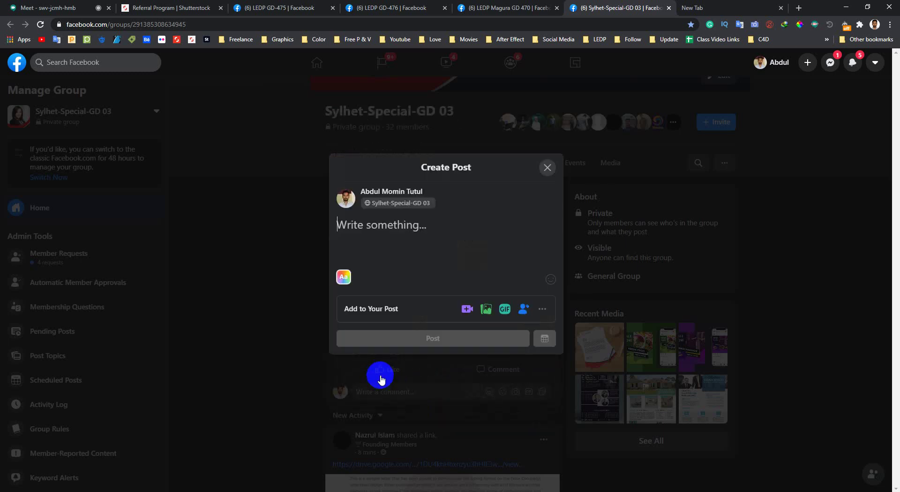
- Mark the new Sylhet-Special-GD 03 link post as an announcement
scroll(411, 329, "down", 2)
scroll(434, 334, "up", 3)
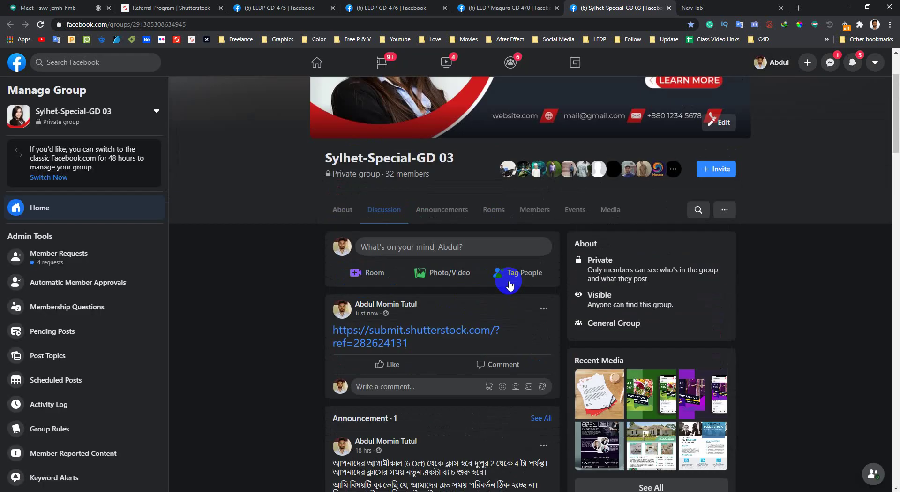
left_click(545, 310)
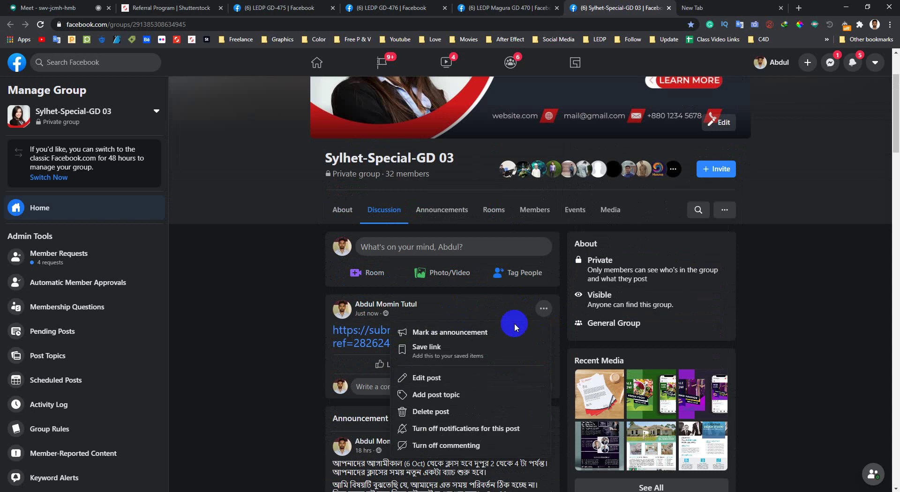
left_click(488, 276)
left_click(86, 9)
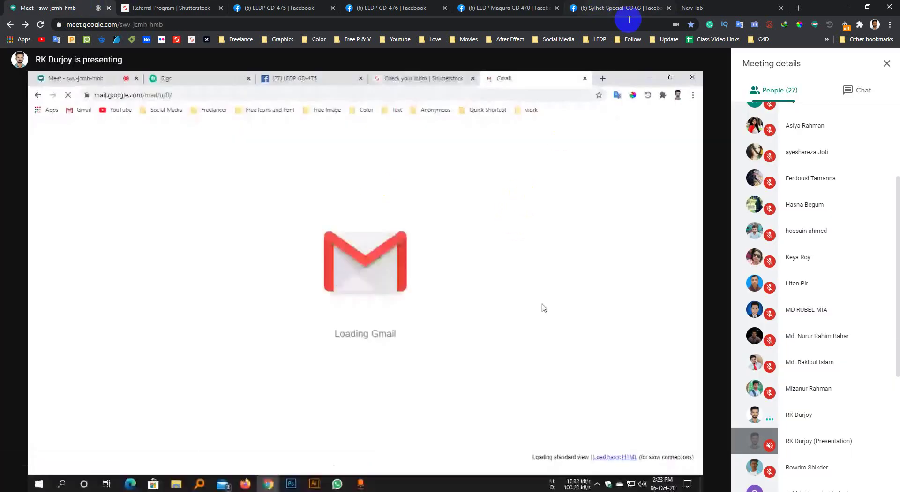
- Reload the stalled LEDP Magura GD 470 group page while checking on the meeting
left_click(514, 13)
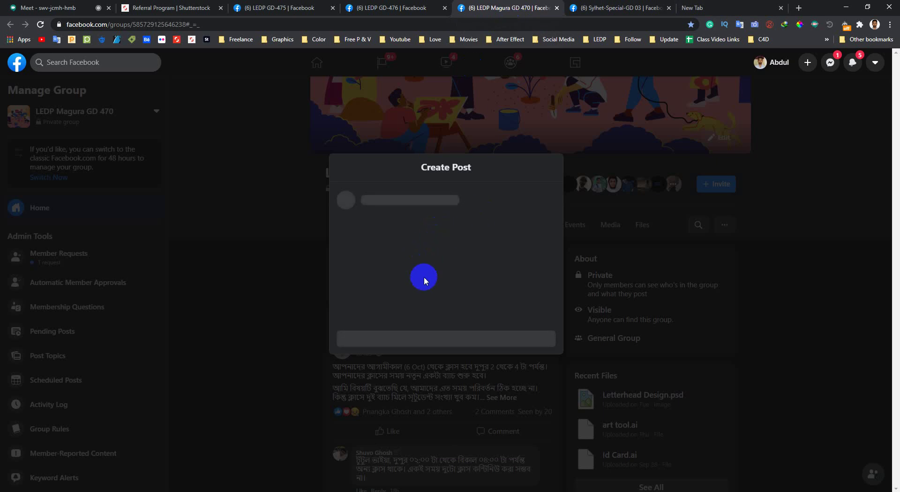
left_click(50, 7)
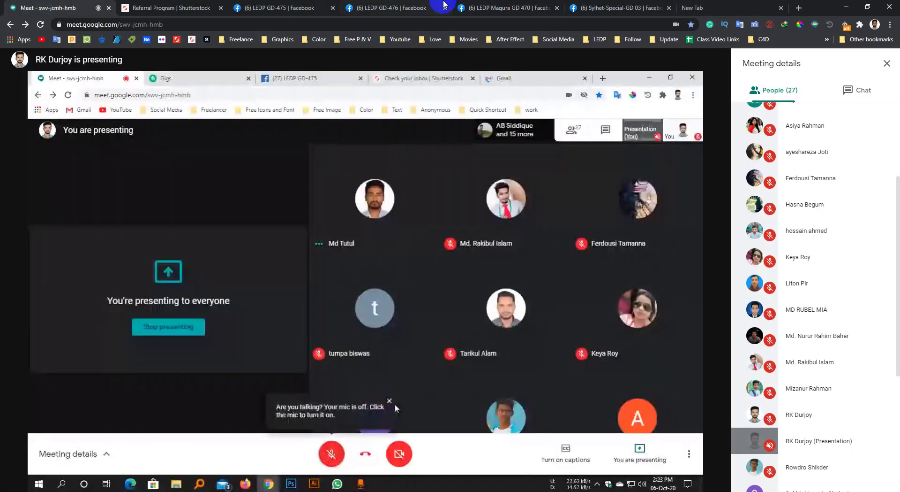
left_click(498, 6)
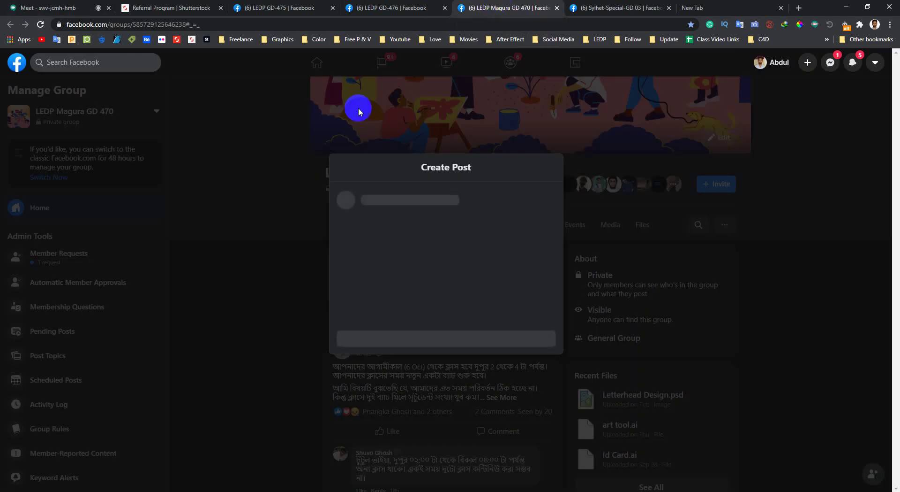
left_click(40, 25)
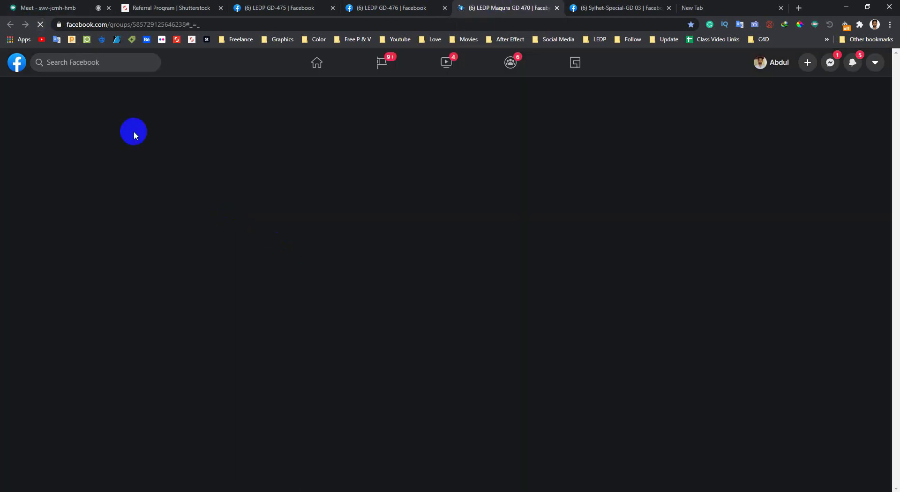
left_click(26, 4)
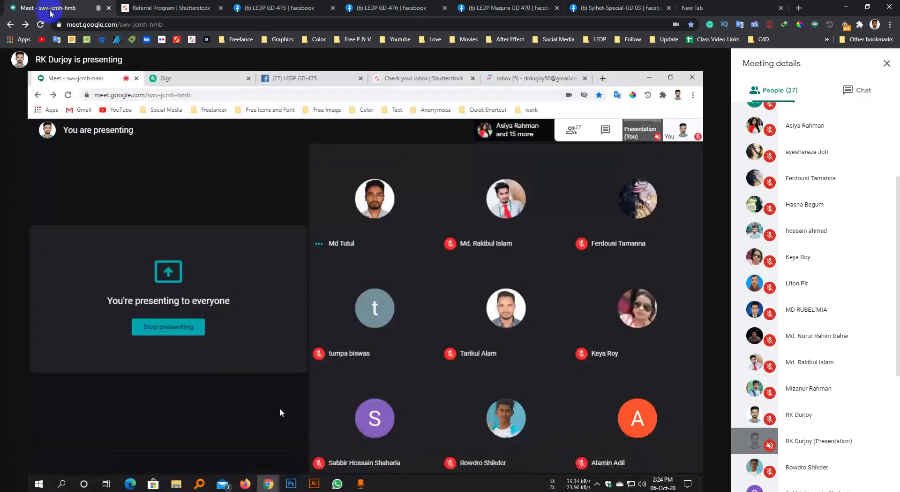
left_click(508, 6)
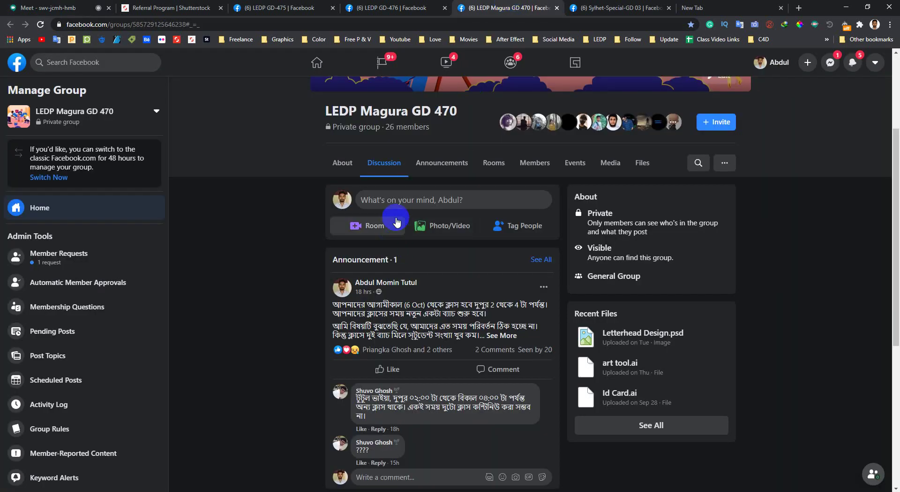
scroll(300, 382, "down", 4)
scroll(357, 295, "up", 6)
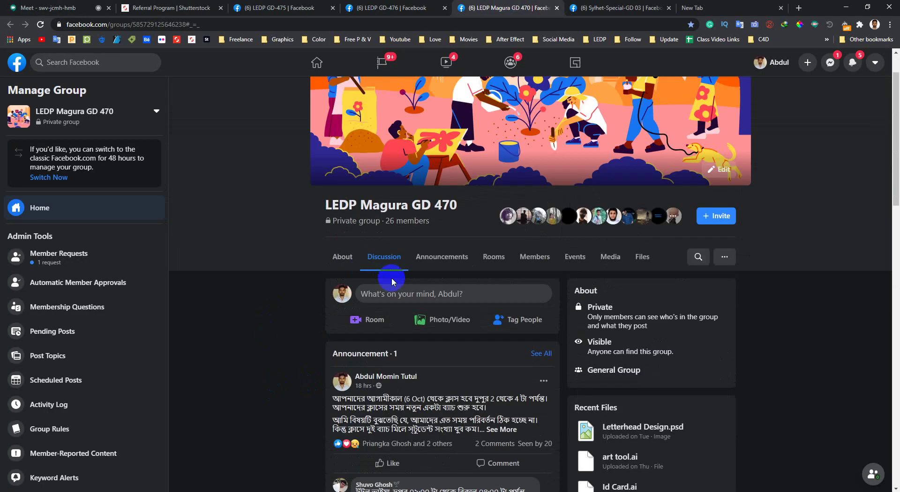
- Post the Shutterstock submission link in the LEDP Magura GD 470 group
left_click(394, 288)
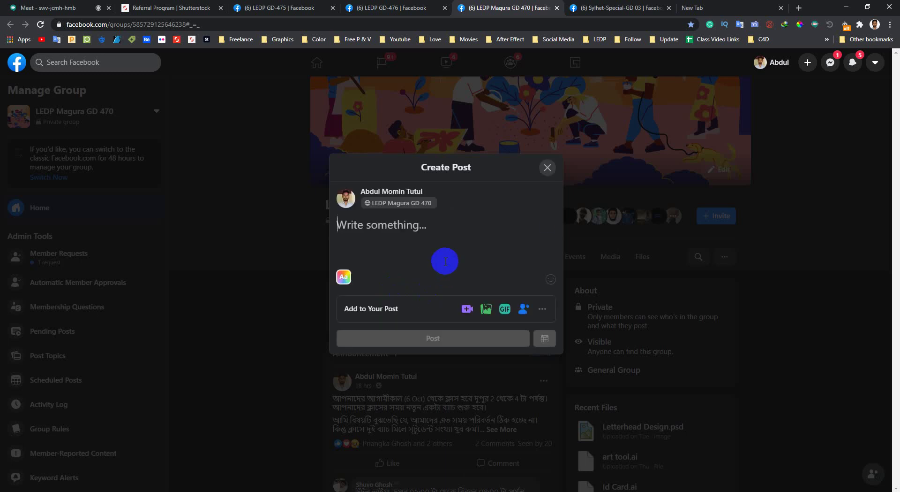
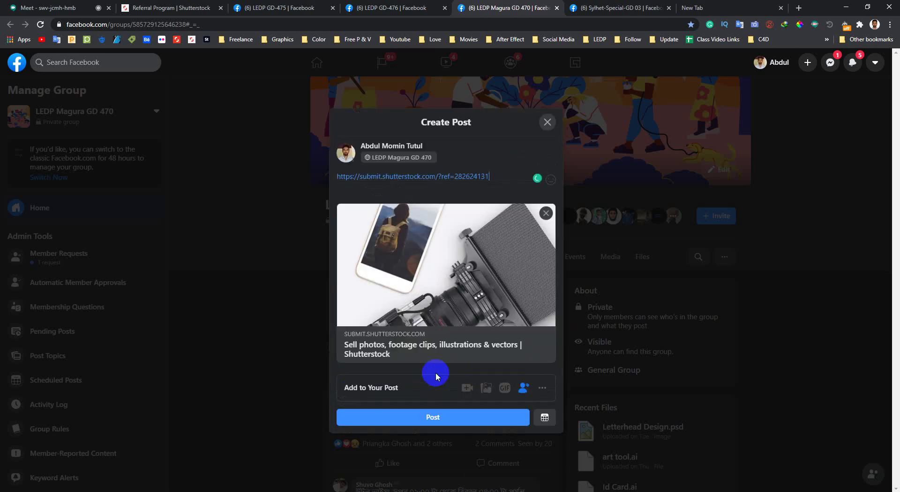
left_click(423, 417)
left_click(57, 8)
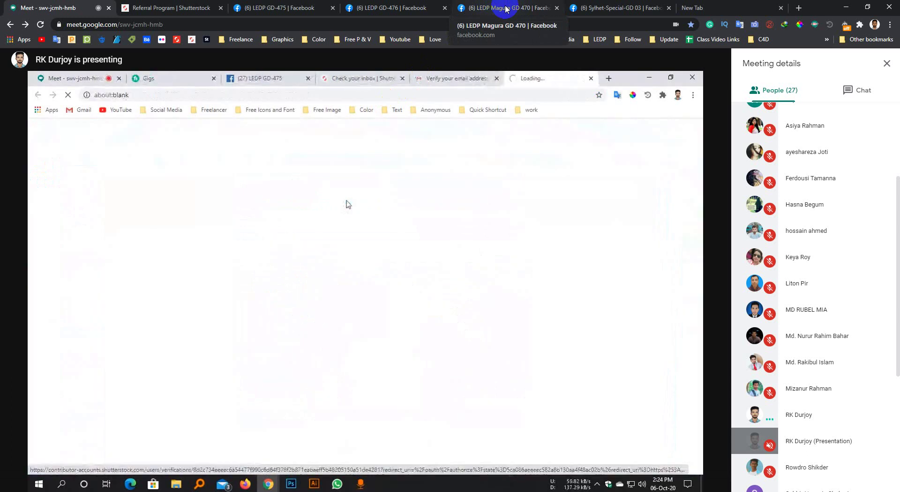
- Open the new post's options to mark it as an announcement
left_click(506, 8)
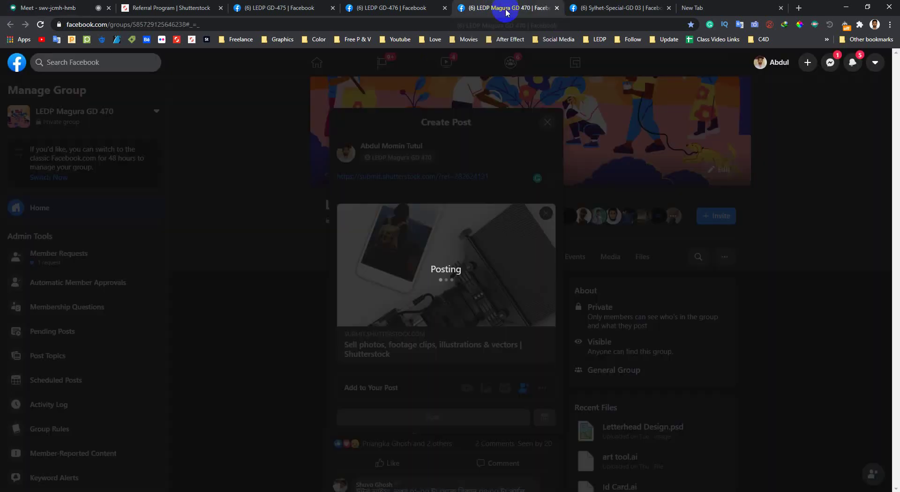
scroll(402, 308, "down", 4)
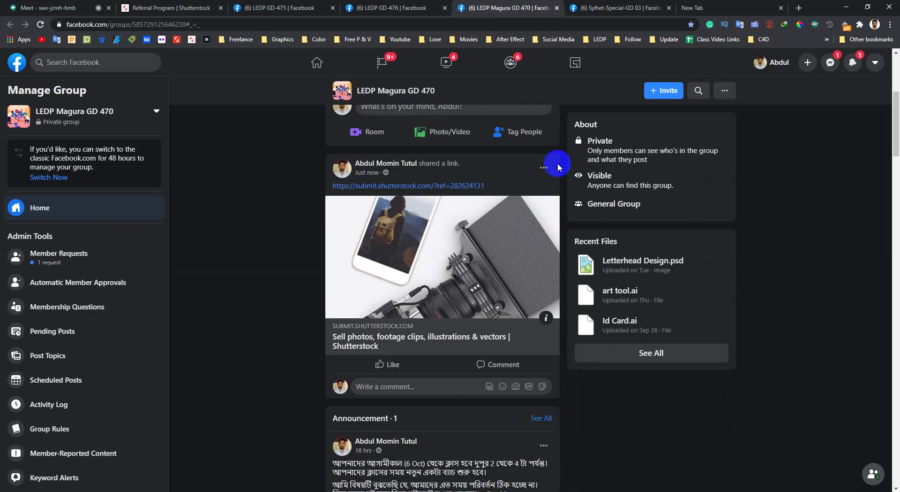
left_click(544, 169)
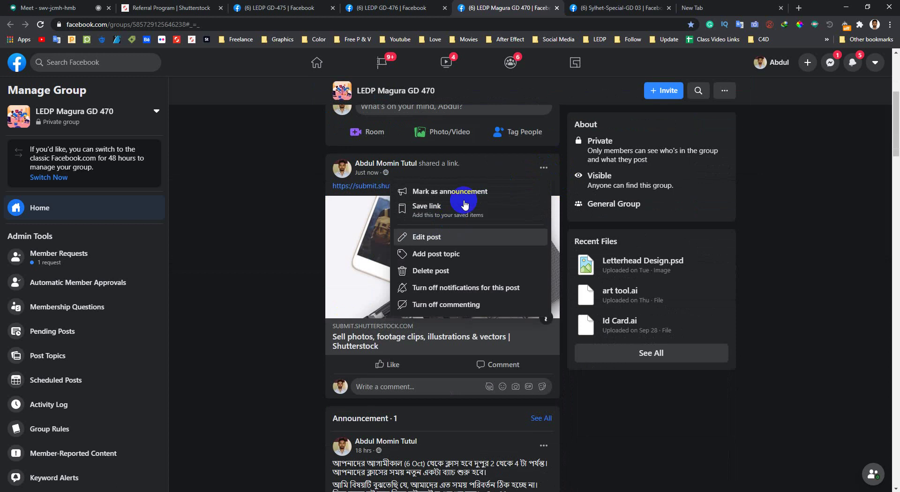
left_click(54, 8)
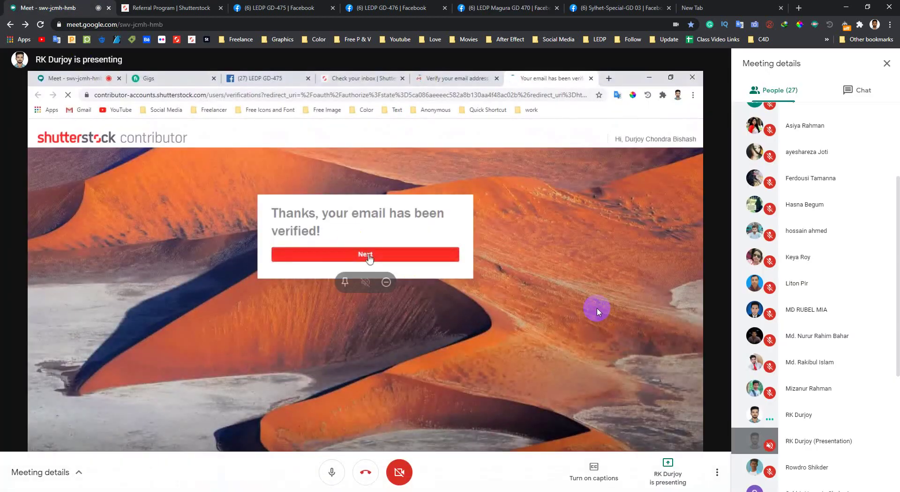
- Follow the shared sign-up to Shutterstock's address form, then return to LEDP Magura GD 470
scroll(845, 242, "up", 4)
scroll(845, 244, "down", 5)
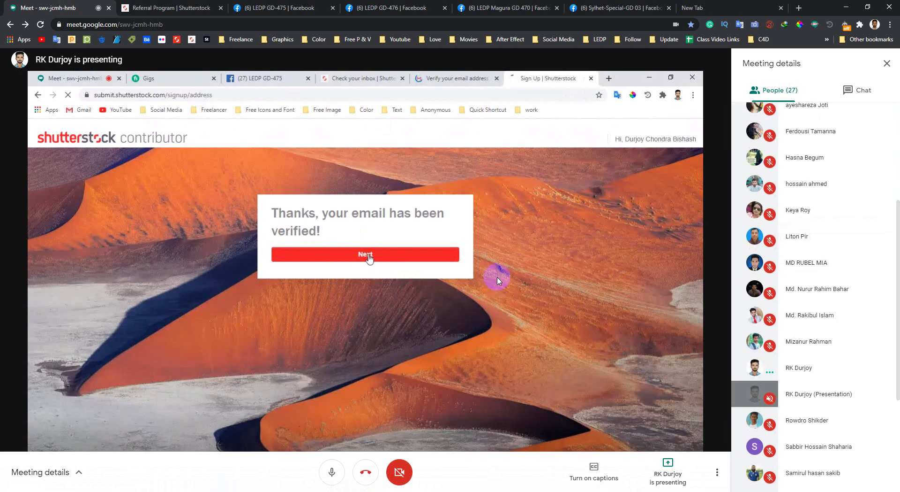
mouse_move(498, 281)
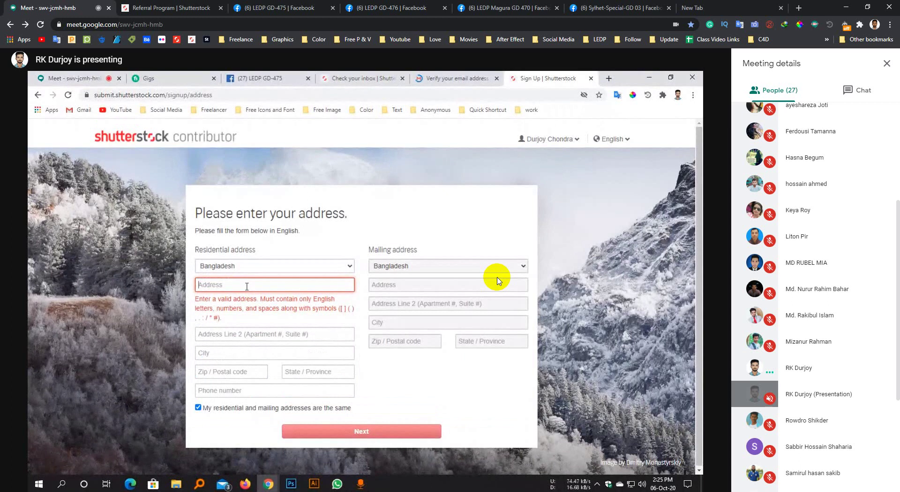
scroll(829, 202, "down", 4)
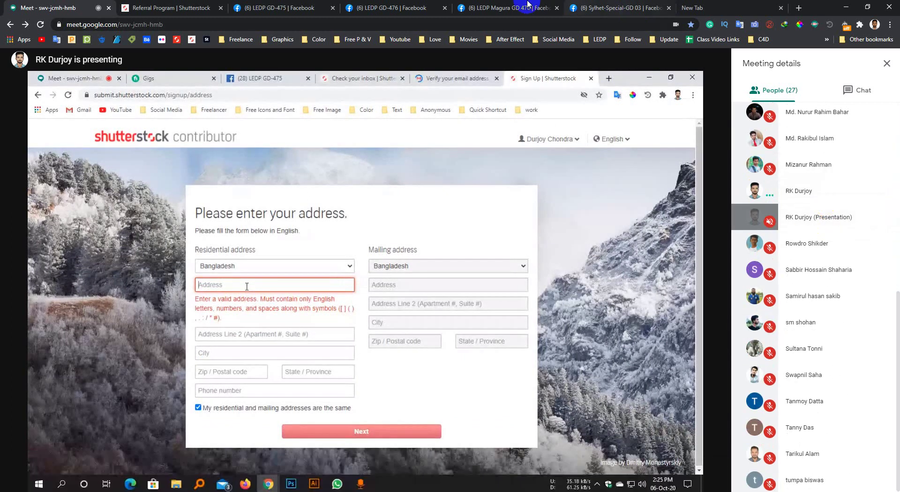
left_click(511, 8)
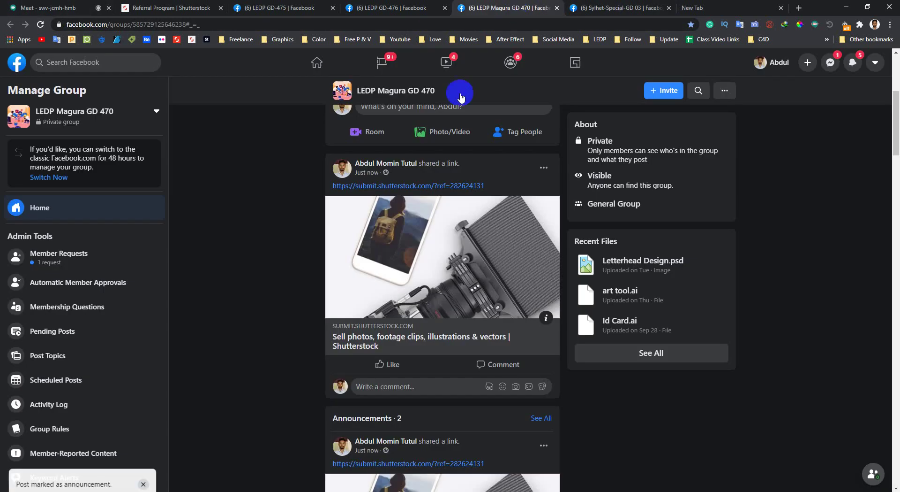
- Dismiss the announced post's options and open LEDP GD782 from the LEDP bookmarks in a new tab
left_click(549, 174)
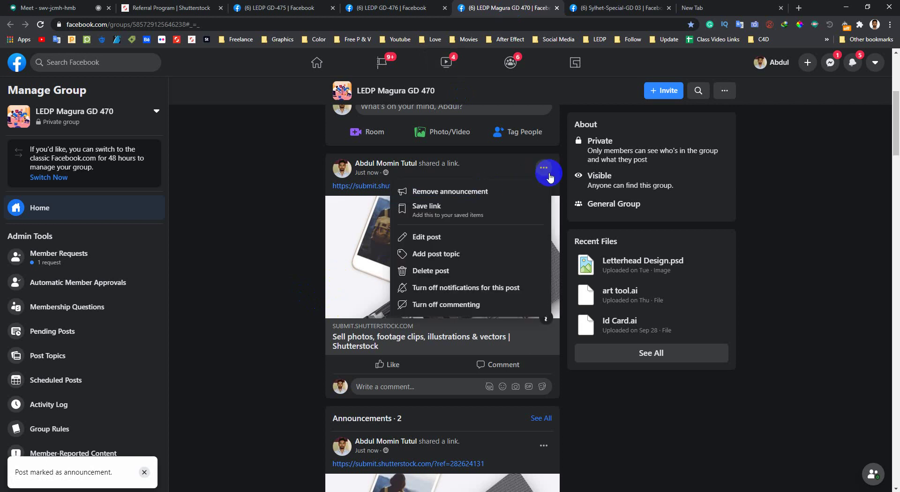
left_click(287, 209)
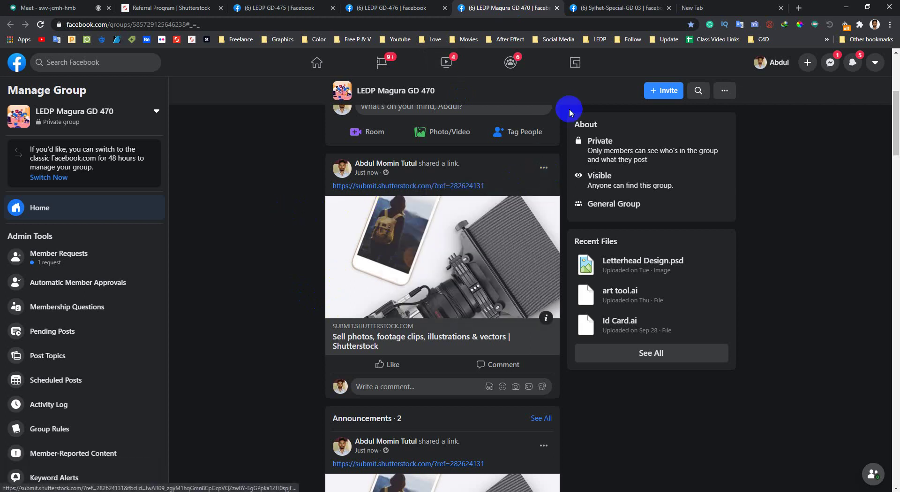
left_click(588, 40)
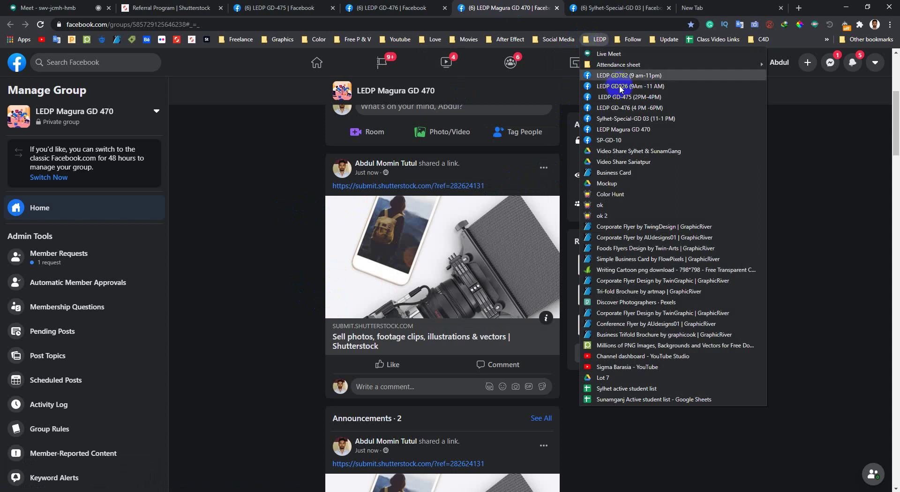
middle_click(605, 75)
left_click(601, 39)
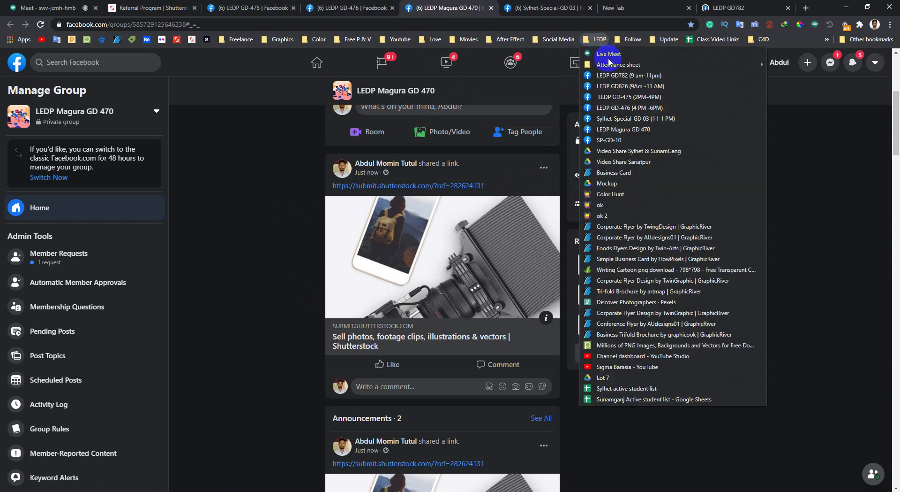
middle_click(598, 80)
- Close the stray empty tab, admit the waiting Meet participant, and go to LEDP GD782
left_click(659, 4)
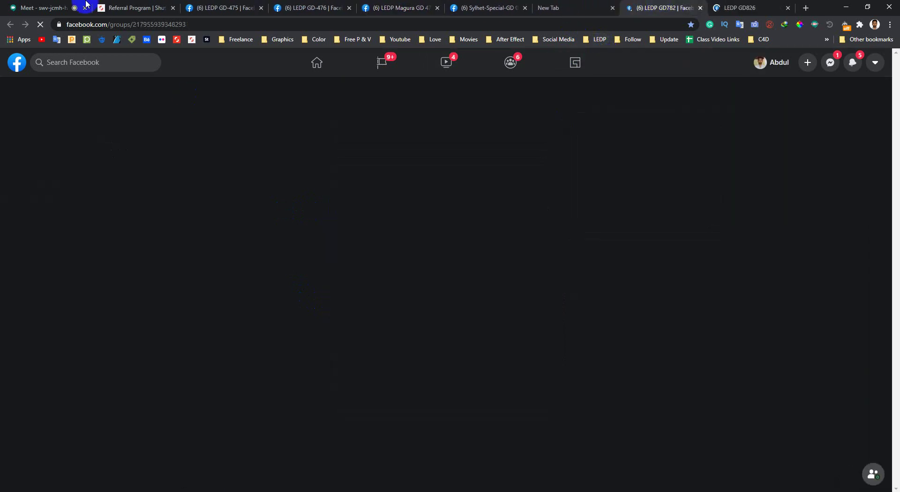
key("ctrl+1")
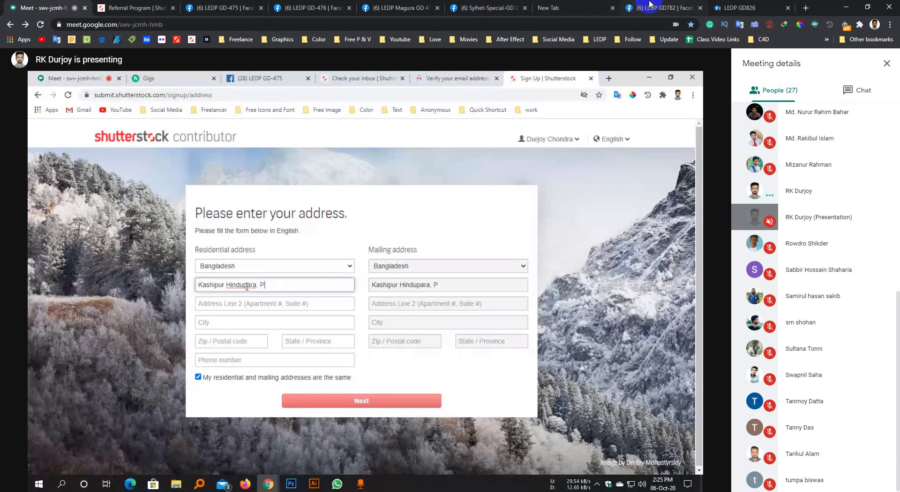
left_click(588, 8)
left_click(613, 7)
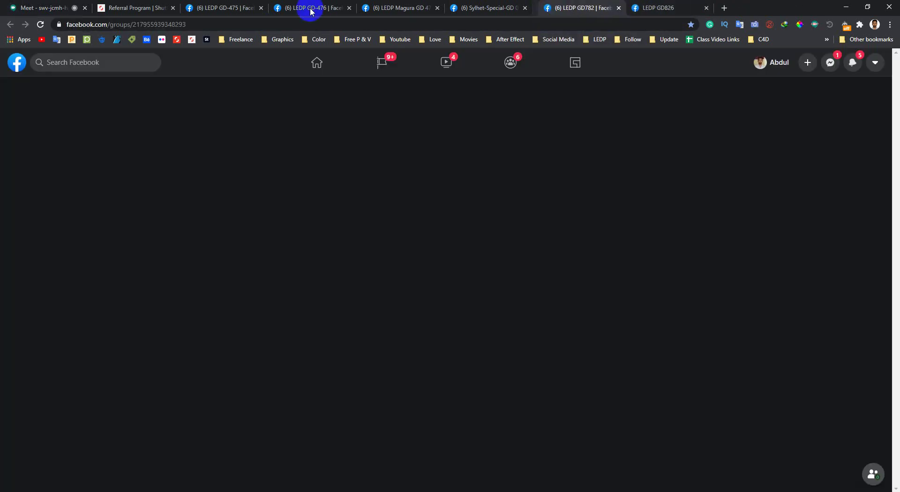
key("ctrl+1")
left_click(548, 297)
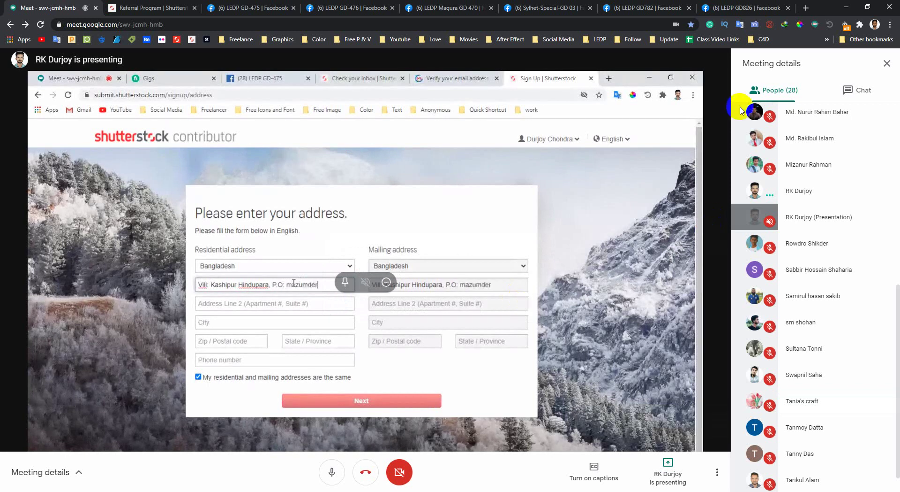
left_click(664, 4)
- Post the Shutterstock referral link in LEDP GD782 and mark it as an announcement
left_click(444, 201)
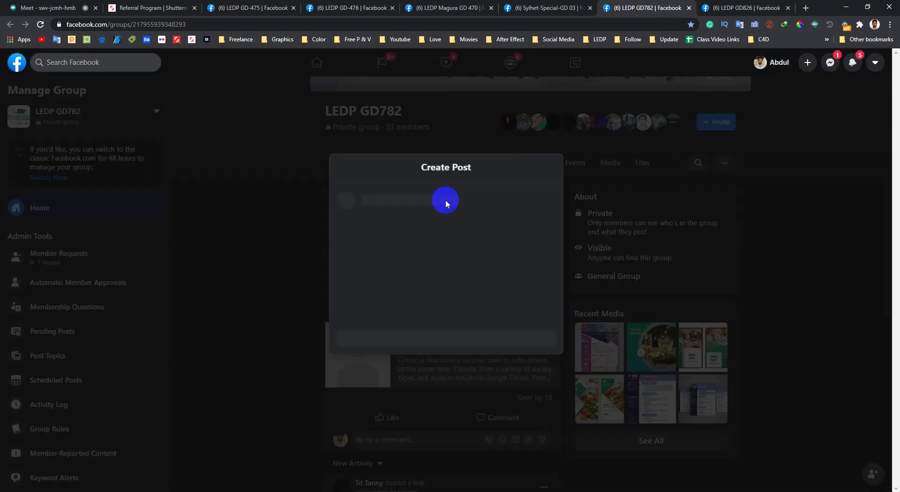
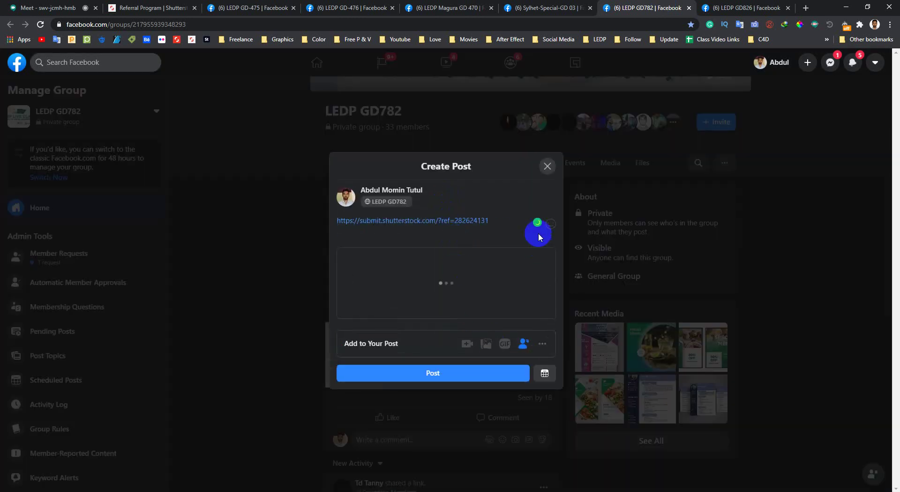
left_click(438, 416)
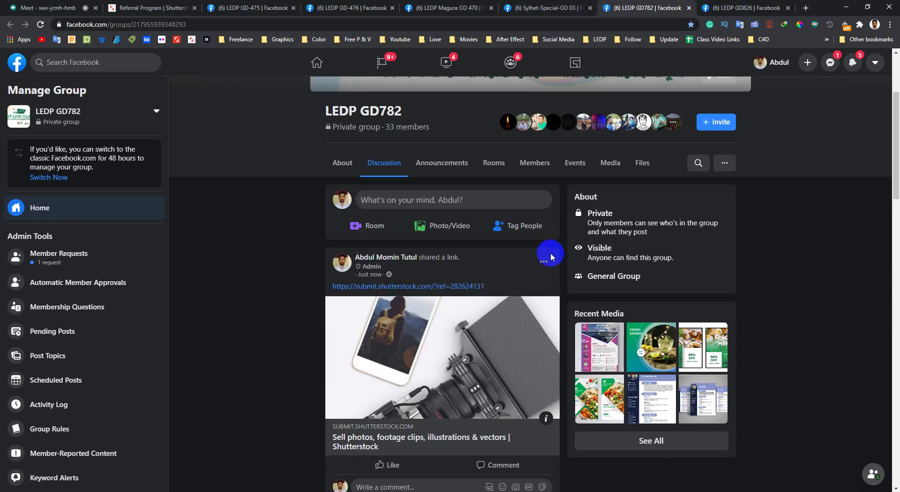
left_click(541, 259)
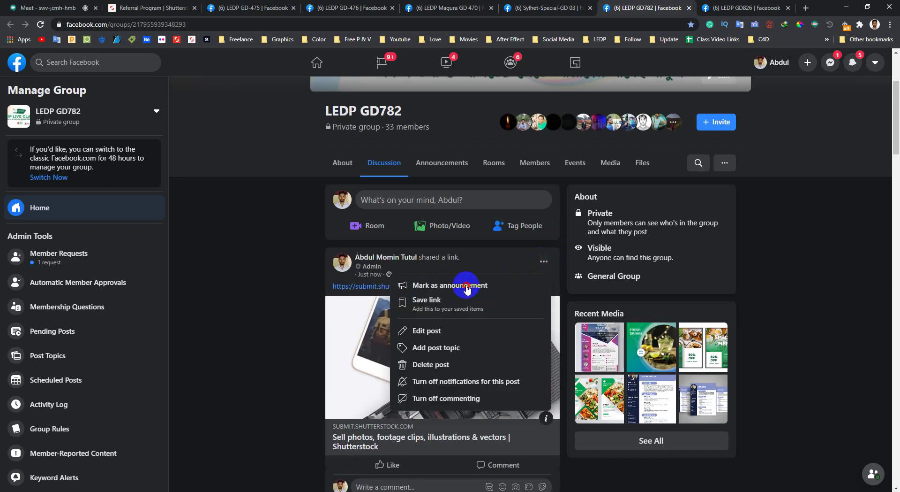
left_click(467, 287)
left_click(740, 7)
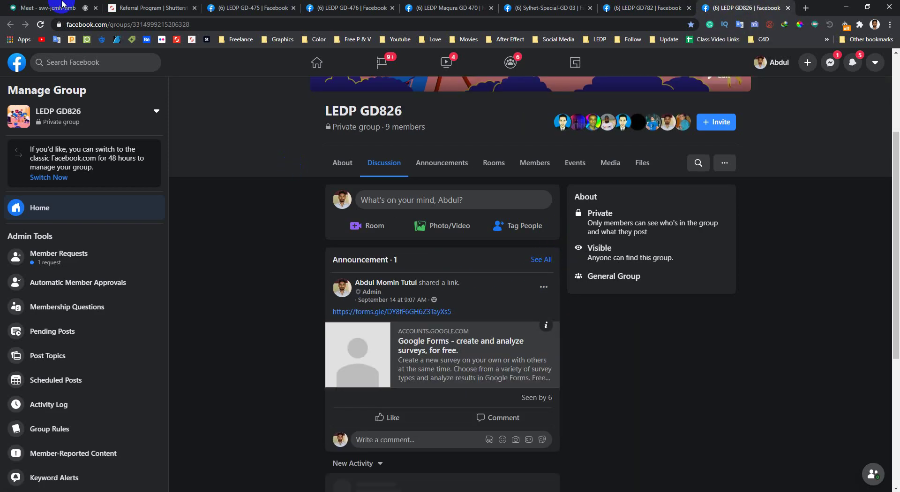
left_click(62, 5)
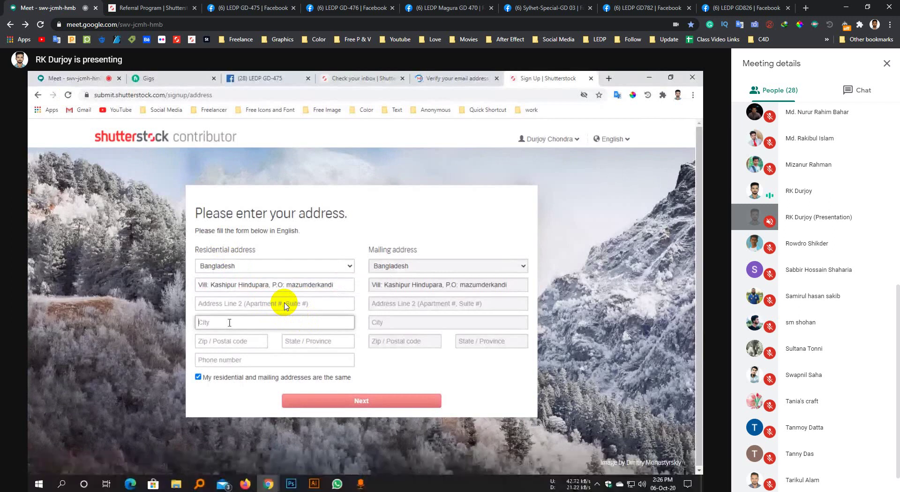
- Fill in the city, postal code and state fields, then move to the phone number field
type("iatpur")
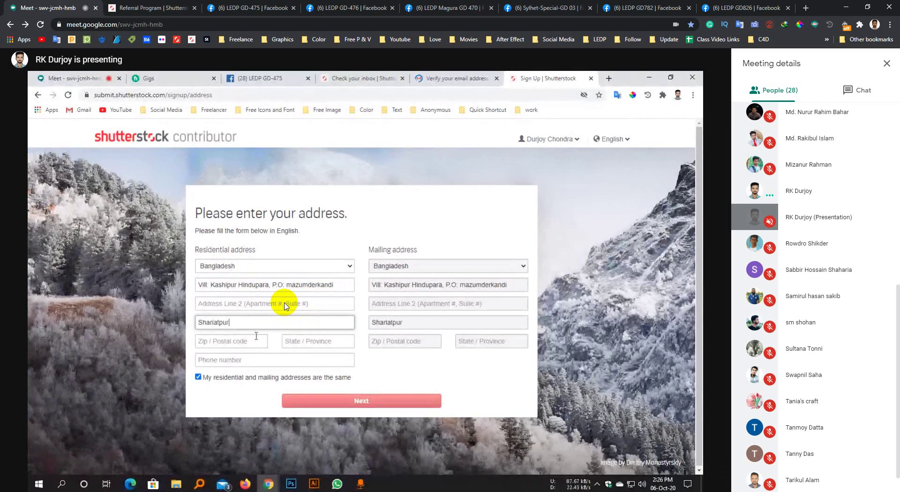
left_click(254, 342)
type("8001")
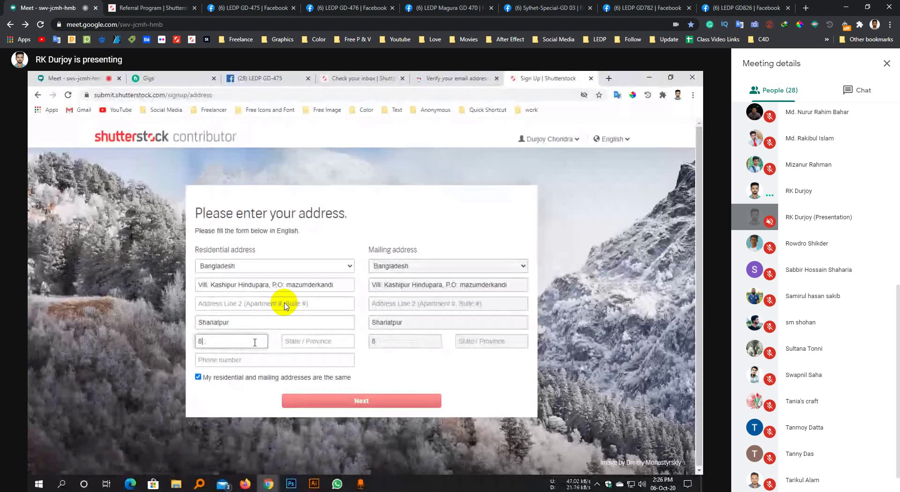
left_click(287, 340)
type("D")
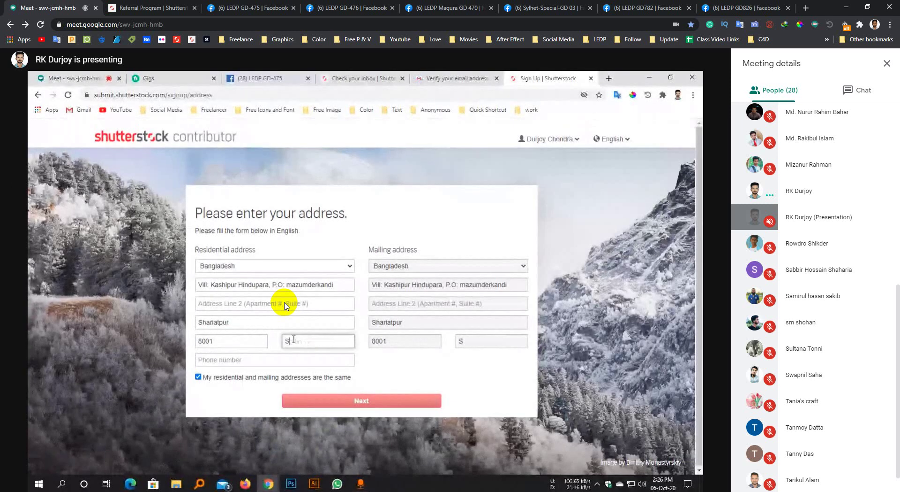
type("ha")
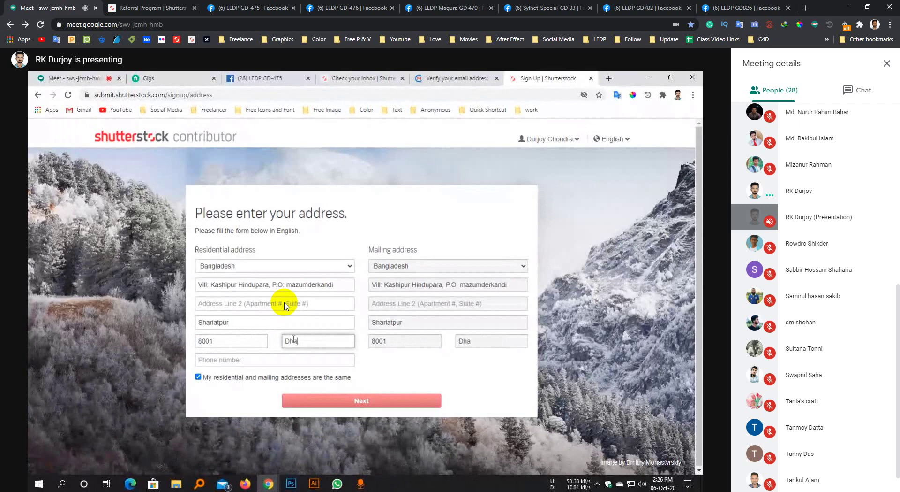
type("ka")
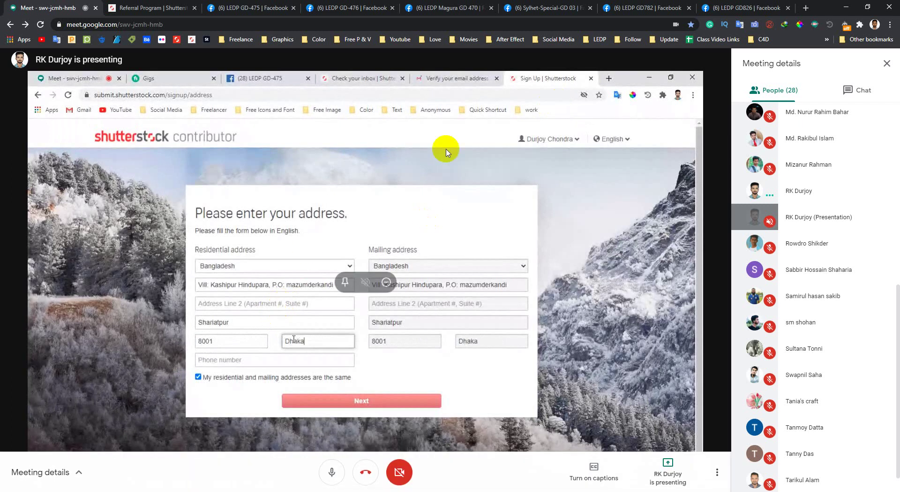
left_click(260, 362)
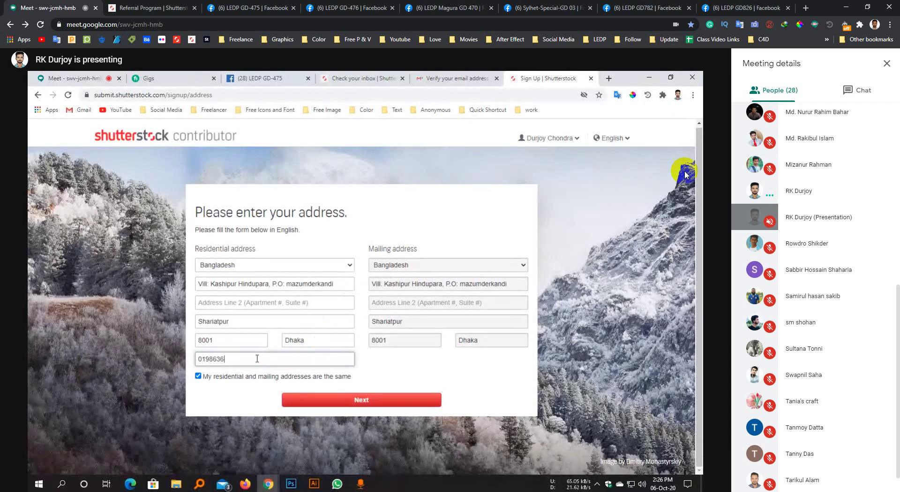
- Publish the pasted Shutterstock referral link as a new post in the LEDP GD826 group
left_click(745, 7)
left_click(439, 202)
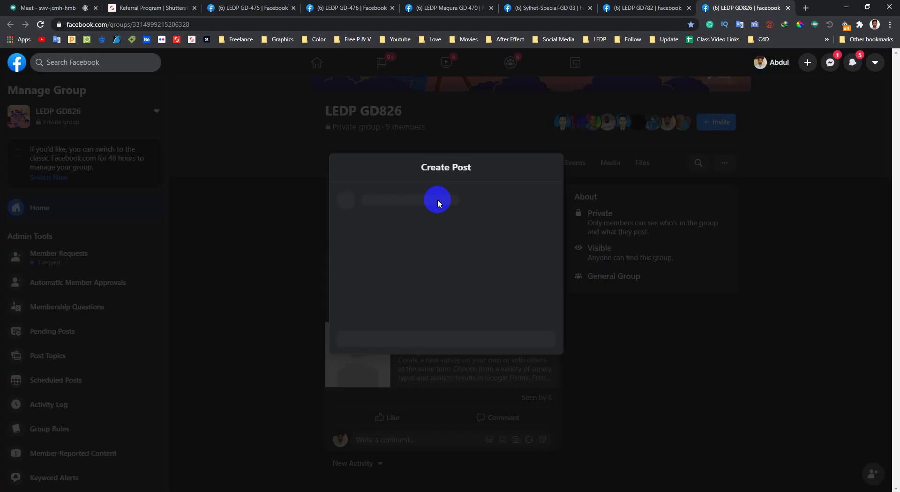
left_click(424, 373)
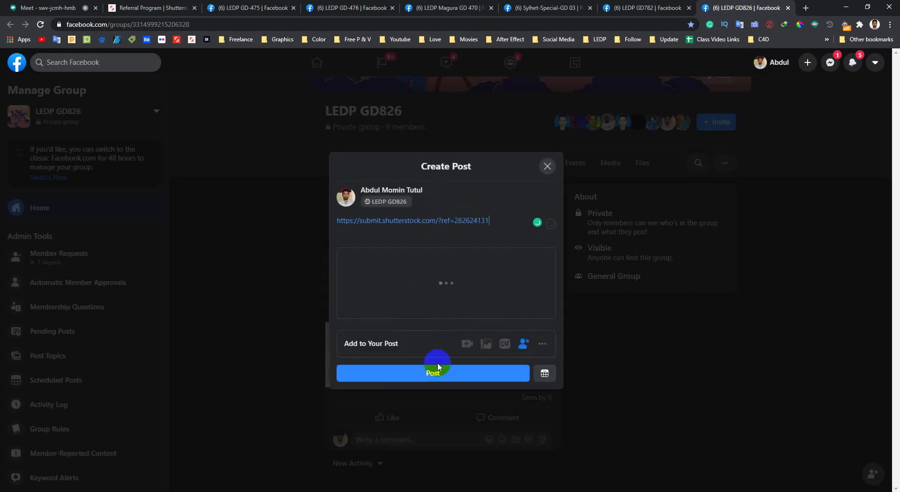
key("ctrl+1")
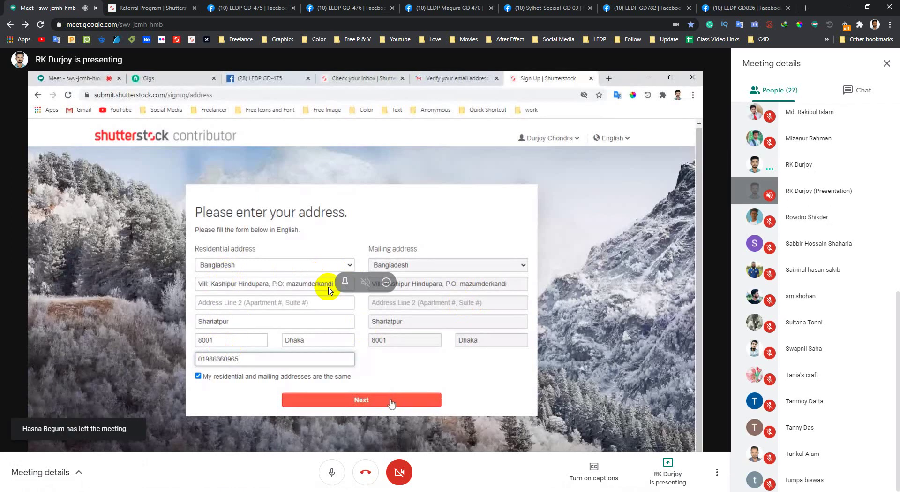
- Mark the new referral-link post as an announcement and return to the meeting
key("ctrl+9")
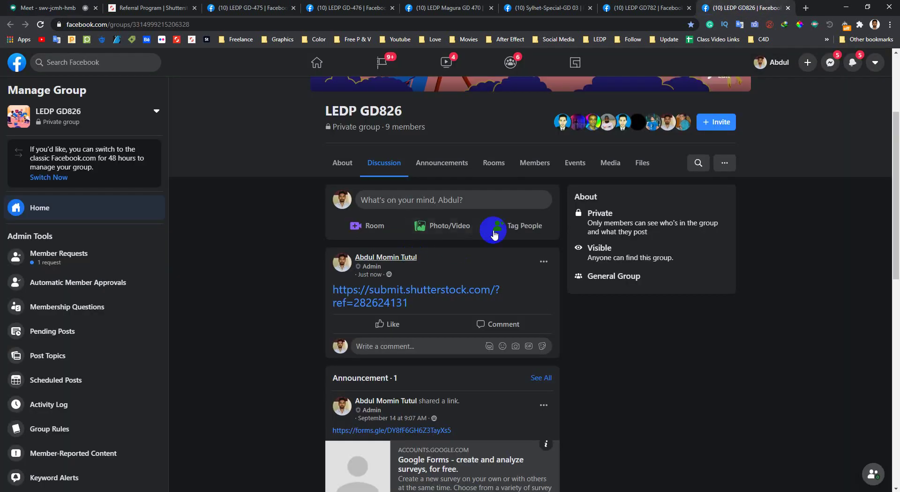
left_click(544, 262)
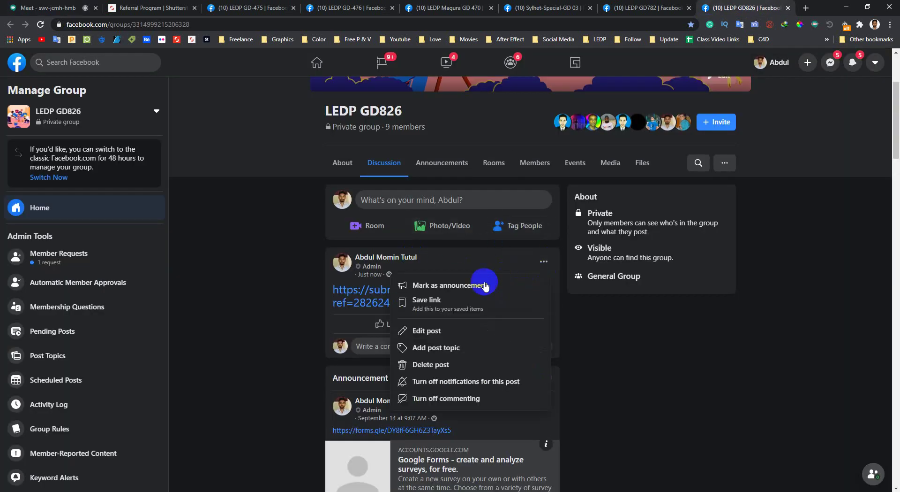
left_click(276, 304)
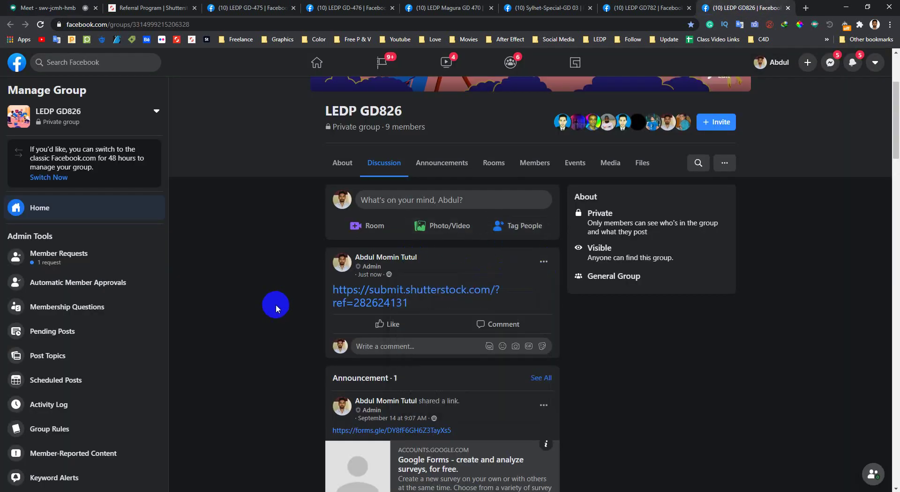
left_click(543, 261)
left_click(483, 285)
left_click(47, 7)
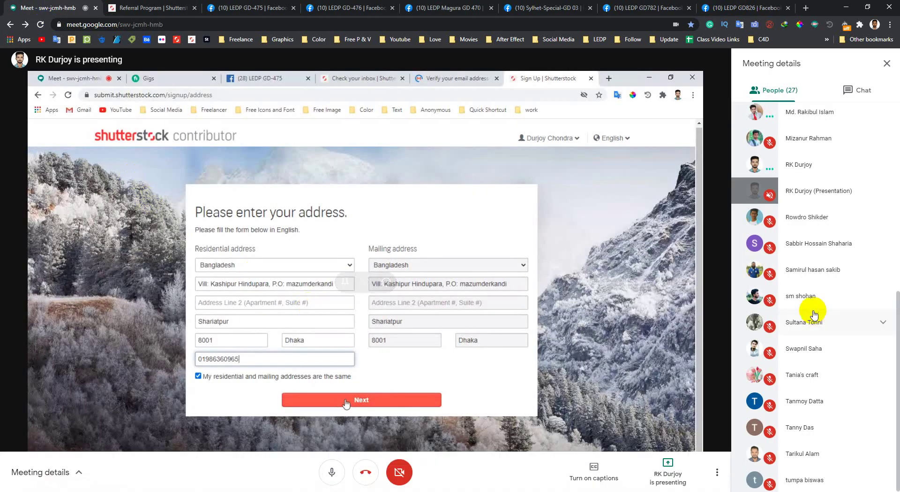
- Admit the two waiting participants into the meeting
scroll(813, 302, "up", 4)
scroll(813, 304, "up", 1)
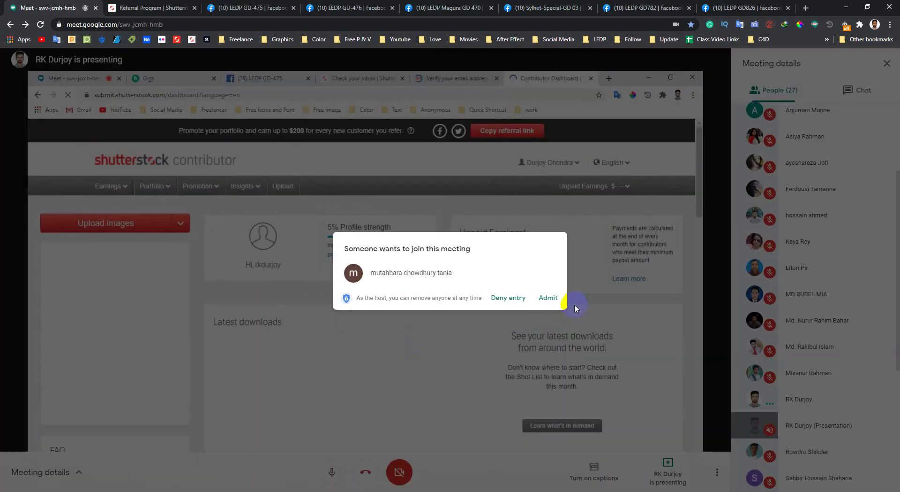
left_click(553, 299)
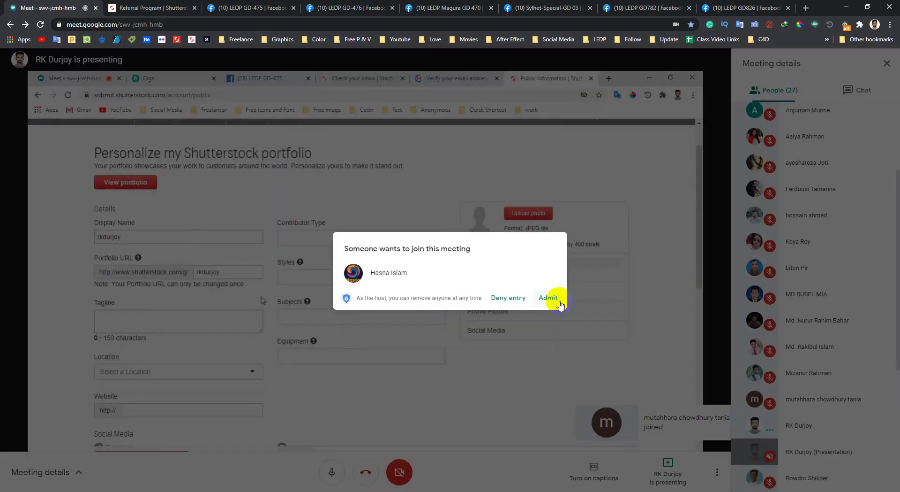
left_click(561, 304)
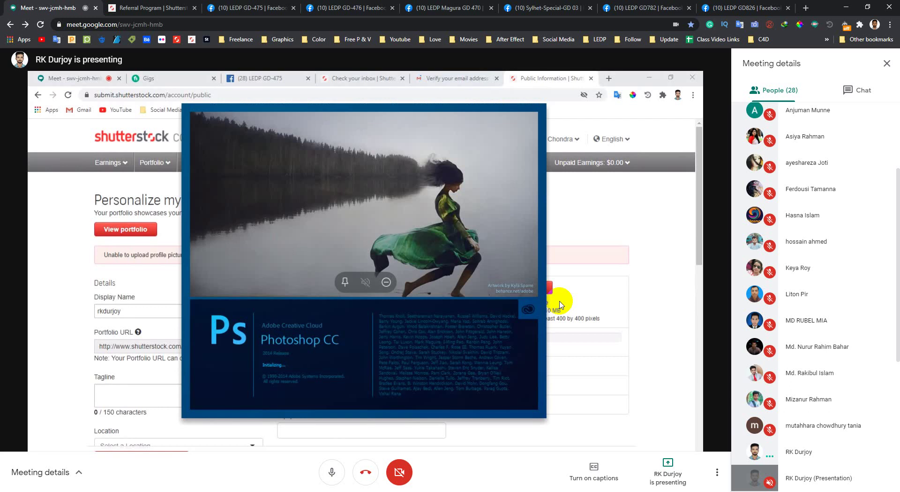
- Check the Shutterstock link post in the GD826 and GD782 groups and open its options menu
left_click(768, 7)
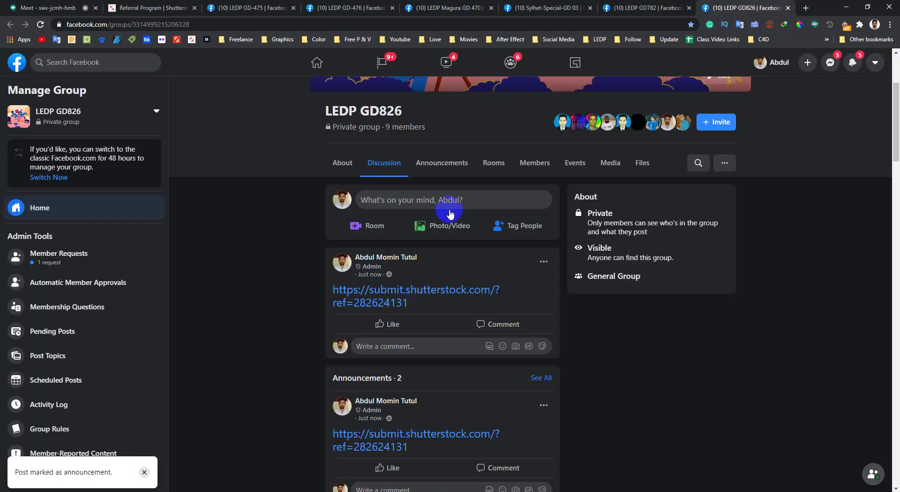
scroll(473, 384, "down", 2)
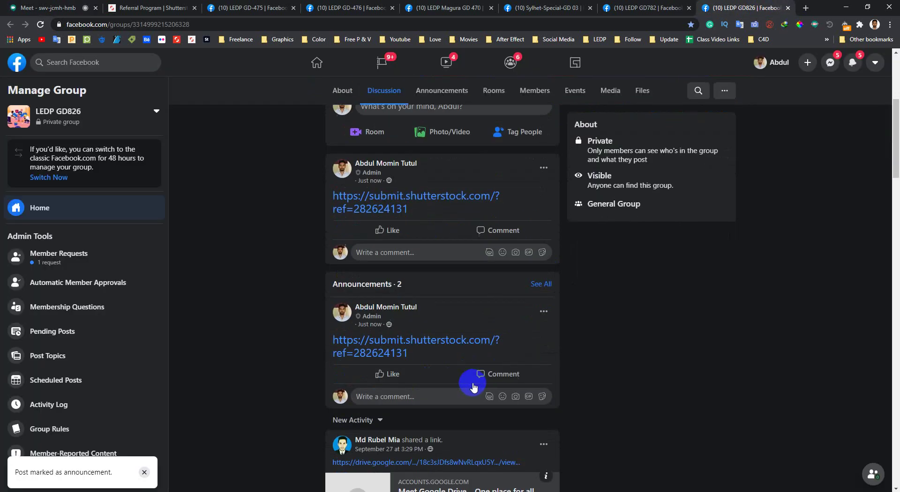
key("ctrl+shift+Tab")
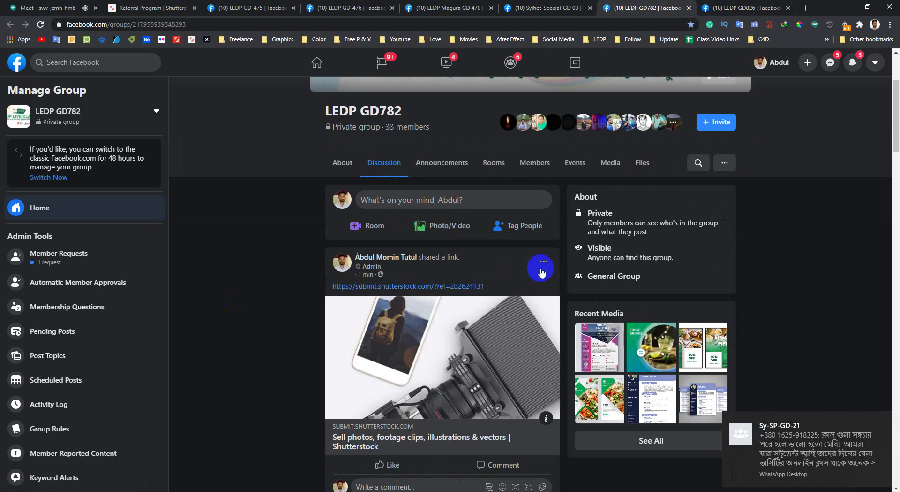
left_click(541, 269)
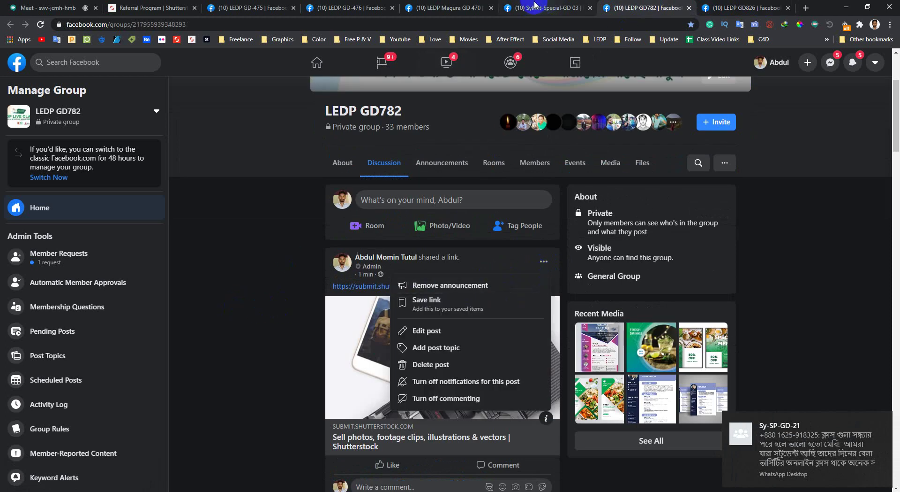
- Close the extra Facebook group tabs, starting from LEDP GD-475, then return to the Meet call
left_click(309, 8)
left_click(445, 8)
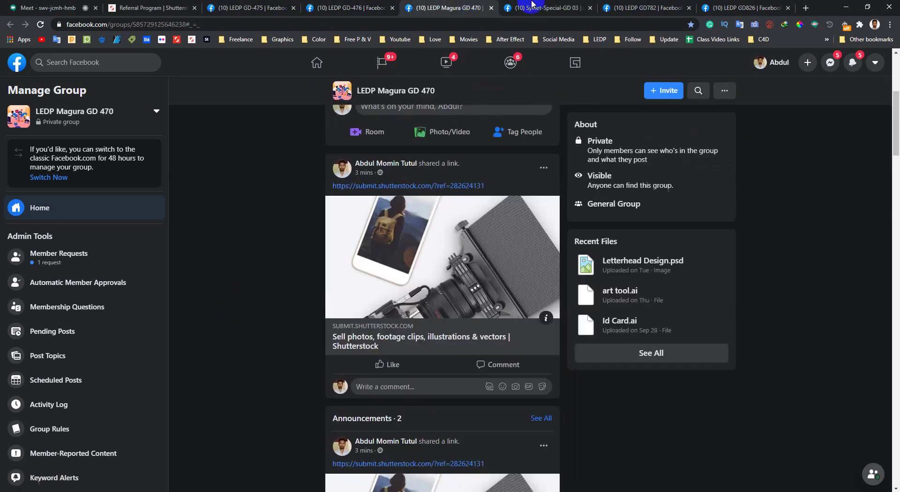
left_click(546, 8)
left_click(684, 7)
left_click(281, 8)
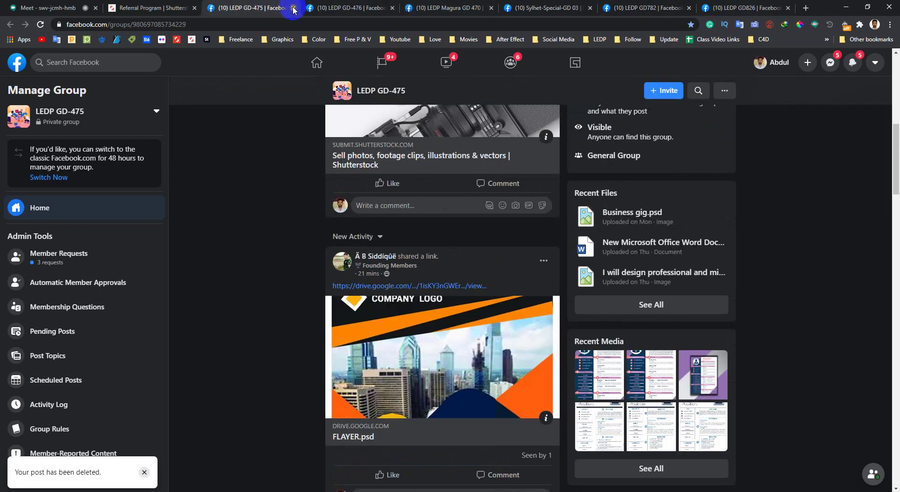
left_click(294, 8)
left_click(294, 8)
left_click(294, 8)
left_click(294, 8)
left_click(293, 8)
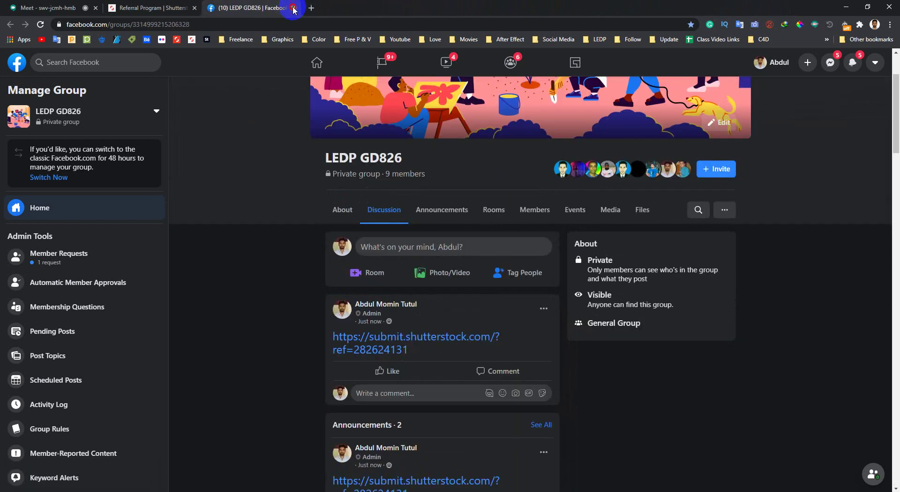
left_click(293, 8)
left_click(66, 8)
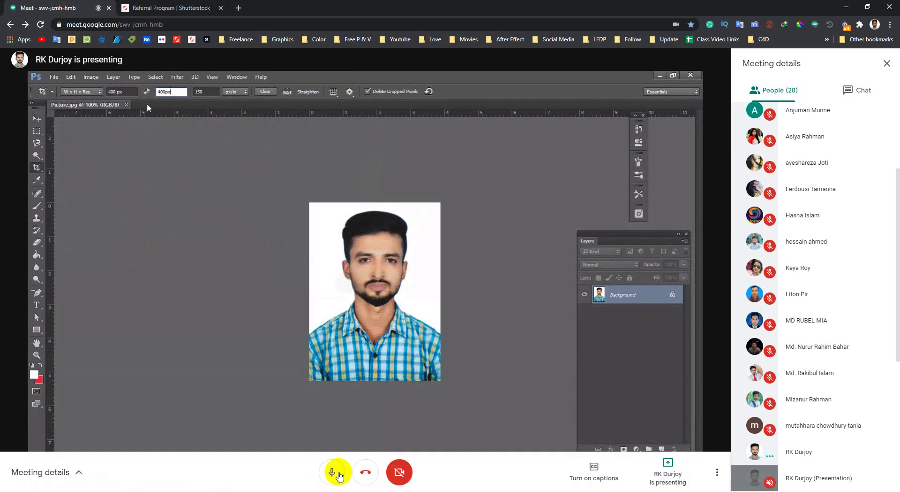
- Mute and then unmute your microphone in the call
left_click(335, 473)
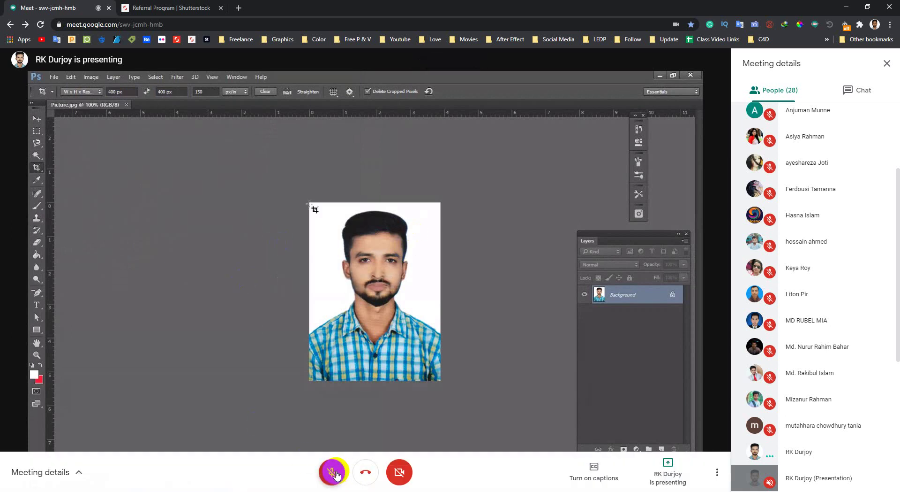
left_click(336, 474)
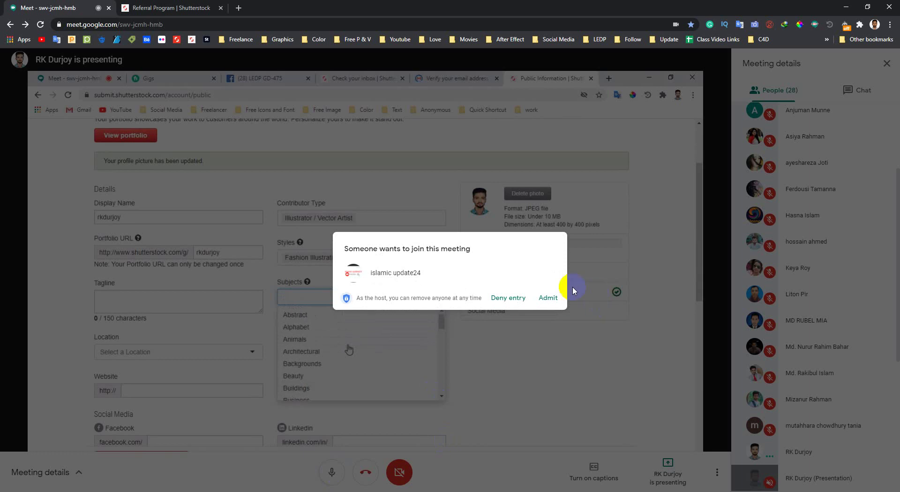
- Admit the waiting guest, bringing the call to 29 participants
left_click(545, 297)
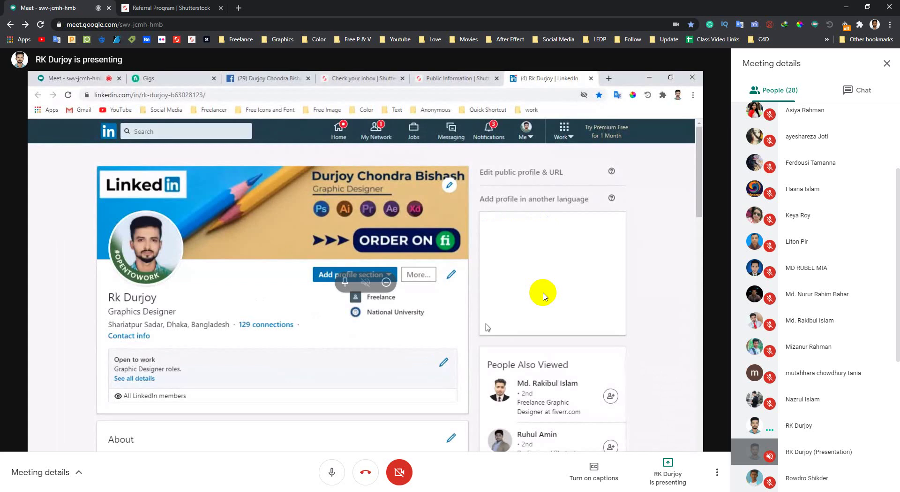
- Admit the person asking to join, bringing the participant count to 28
left_click(526, 134)
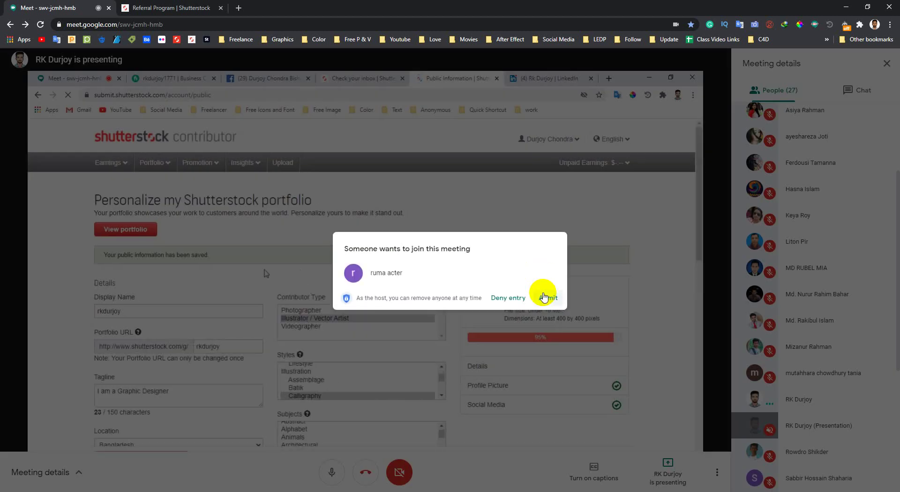
left_click(544, 297)
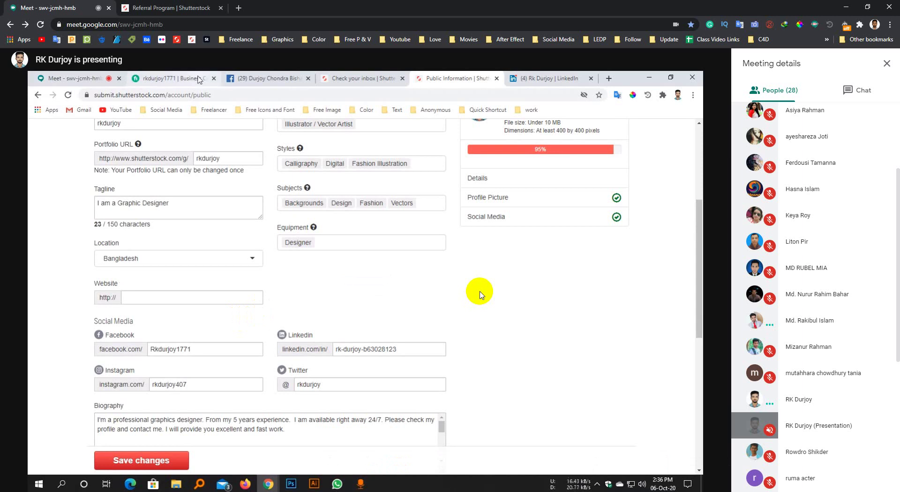
- Open the Behance portfolio bookmark from the Social Media folder, then go back to the profile
left_click(165, 110)
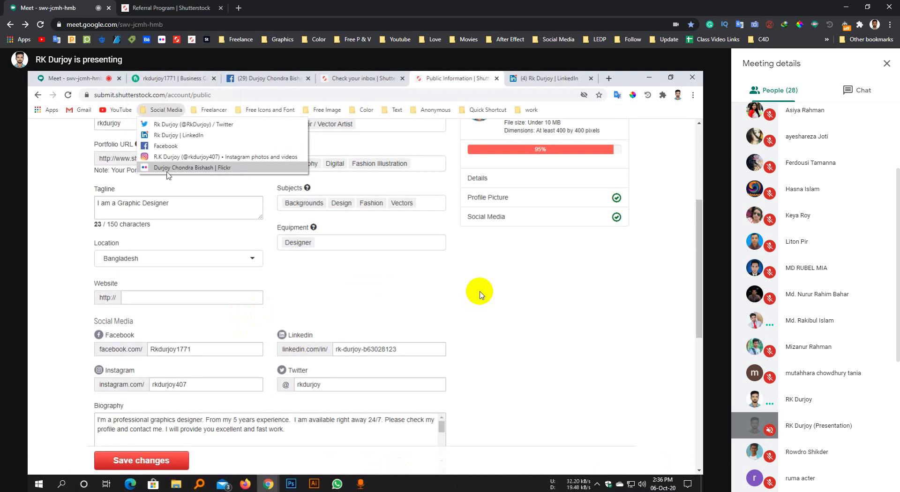
mouse_move(214, 110)
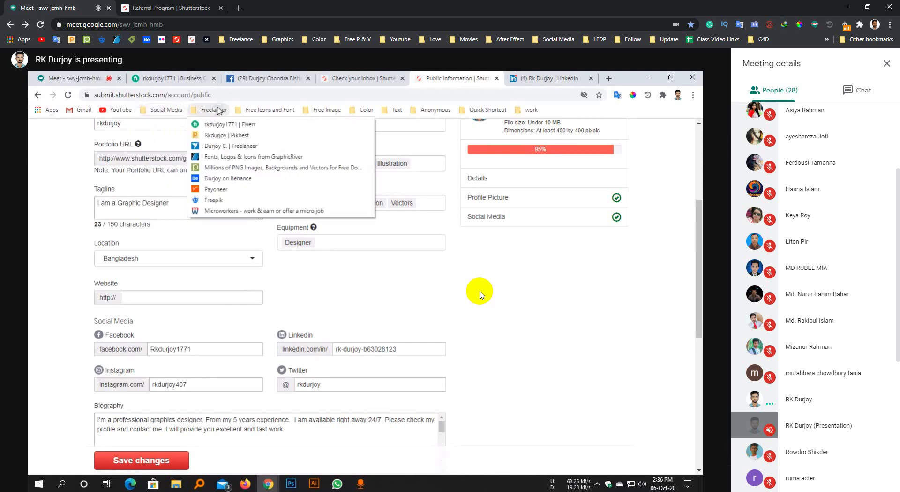
right_click(212, 180)
left_click(230, 178)
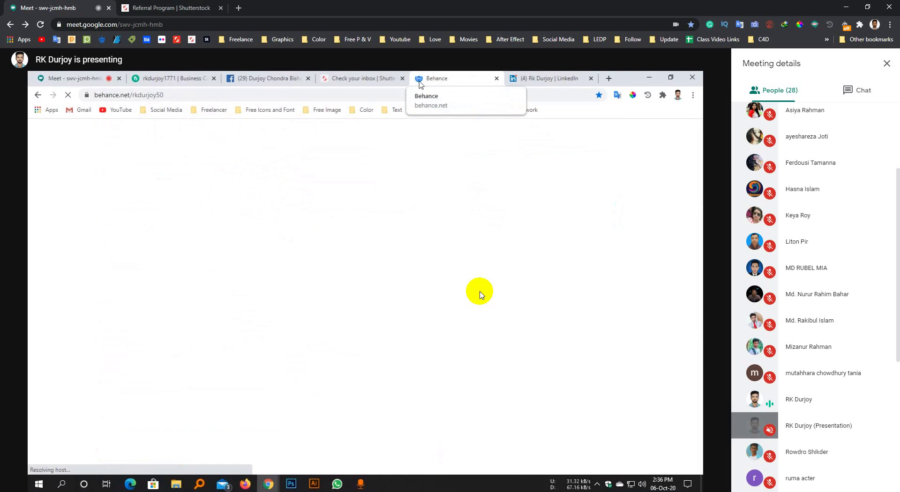
key("alt+Left")
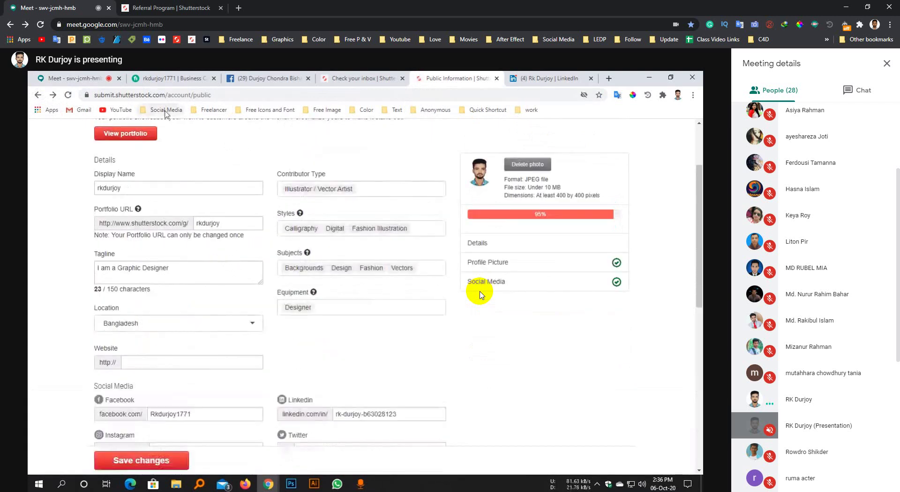
- Open the Behance portfolio in a new tab and copy its web address
left_click(210, 110)
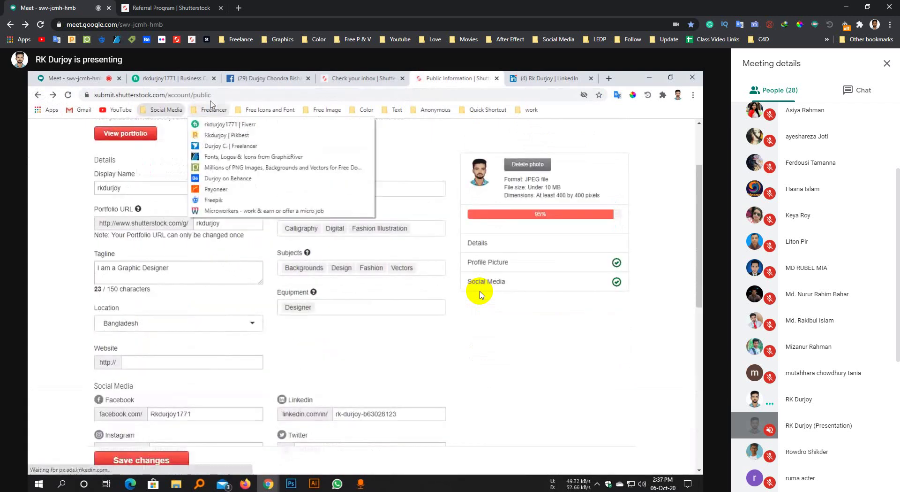
right_click(223, 183)
left_click(244, 185)
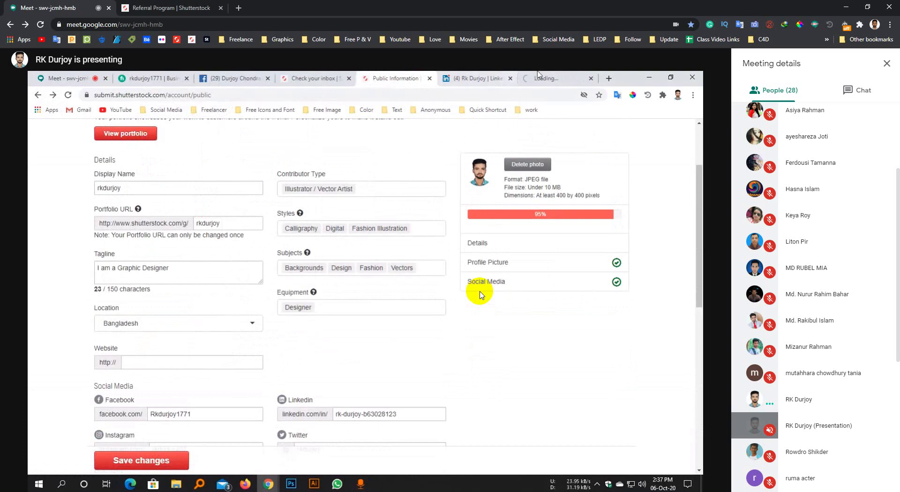
left_click(546, 76)
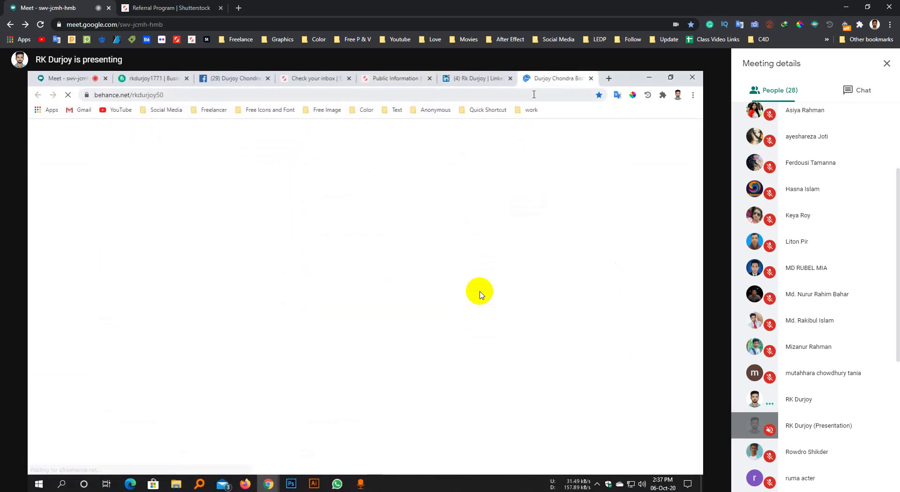
left_click(168, 95)
key("ctrl+c")
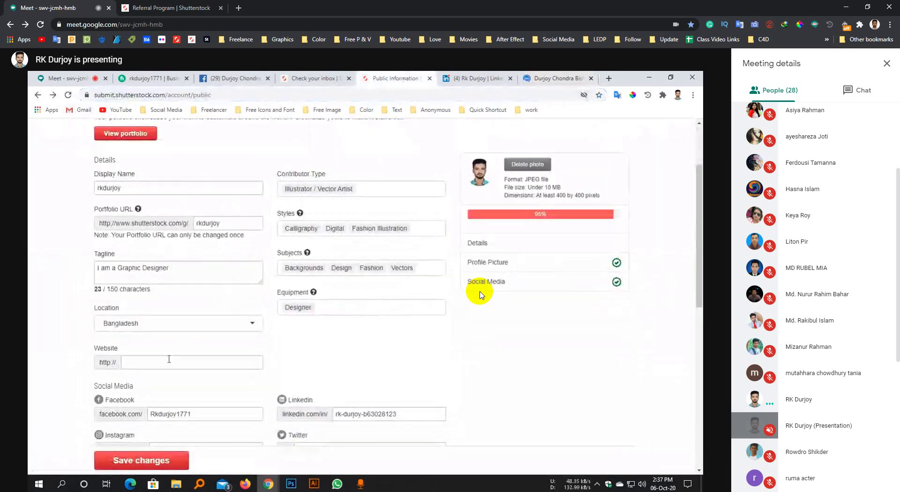
left_click(168, 362)
key("ctrl+v")
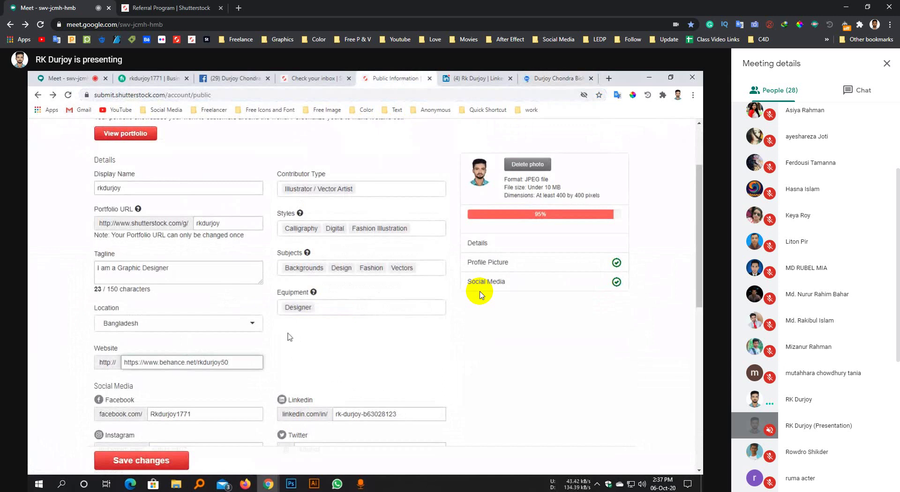
scroll(290, 337, "down", 2)
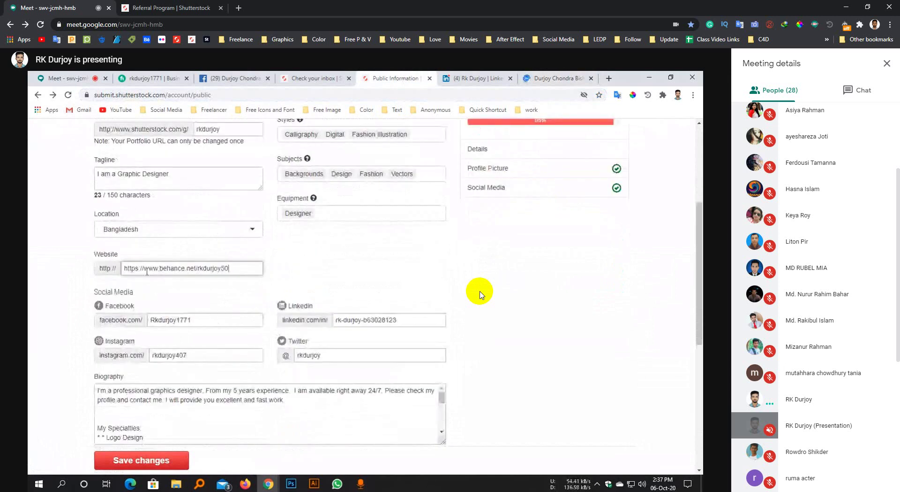
key("Home")
key("Delete")
key("Delete")
key("Delete")
key("Delete")
key("Delete")
key("Delete")
key("Delete")
key("Delete")
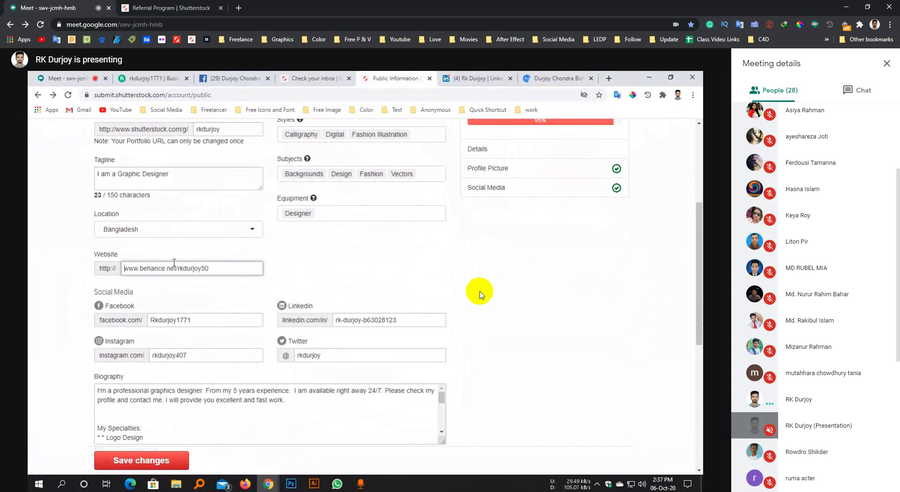
scroll(174, 262, "down", 2)
left_click(169, 425)
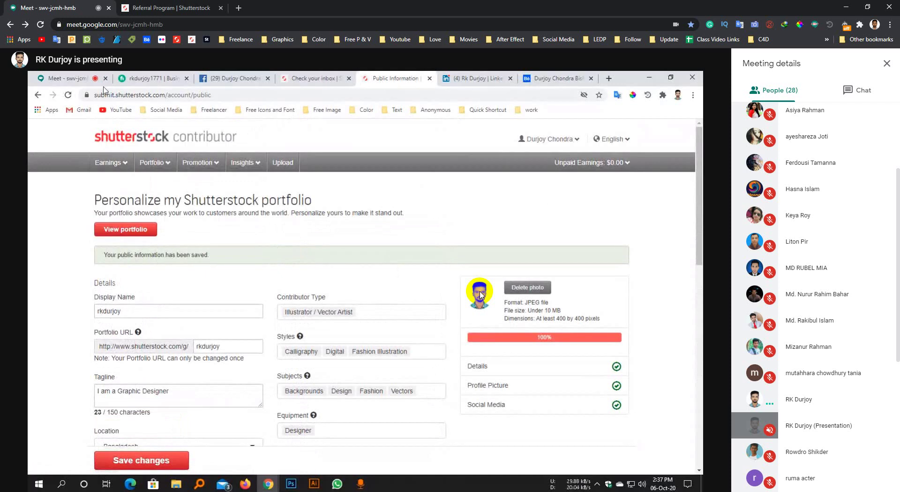
- Present your entire screen to the call from the meeting tab and hide the sharing notice
left_click(46, 82)
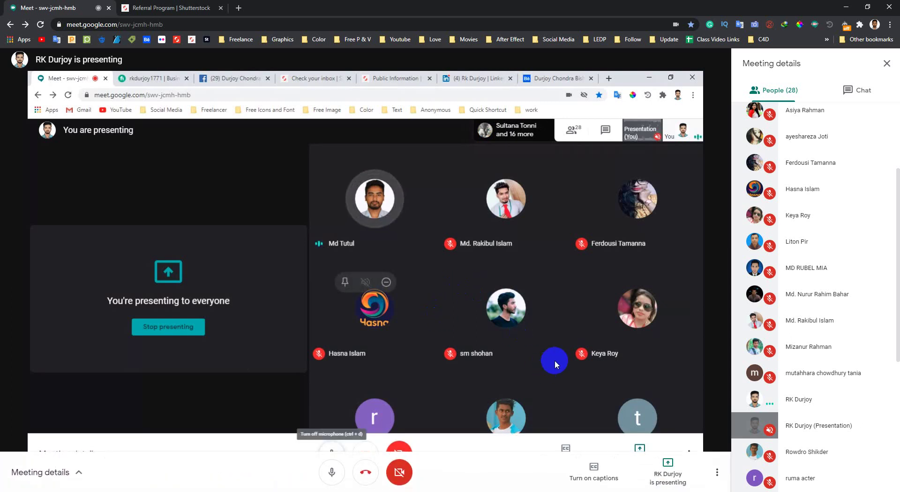
scroll(863, 305, "down", 5)
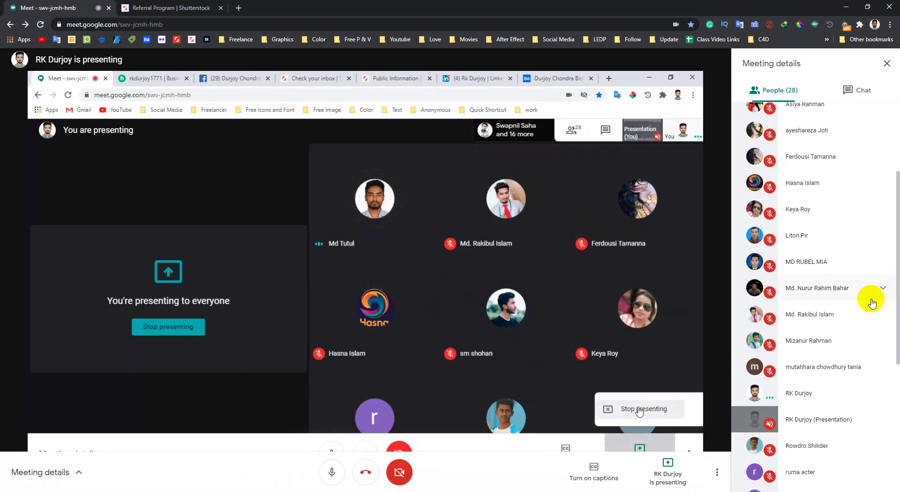
scroll(845, 338, "up", 7)
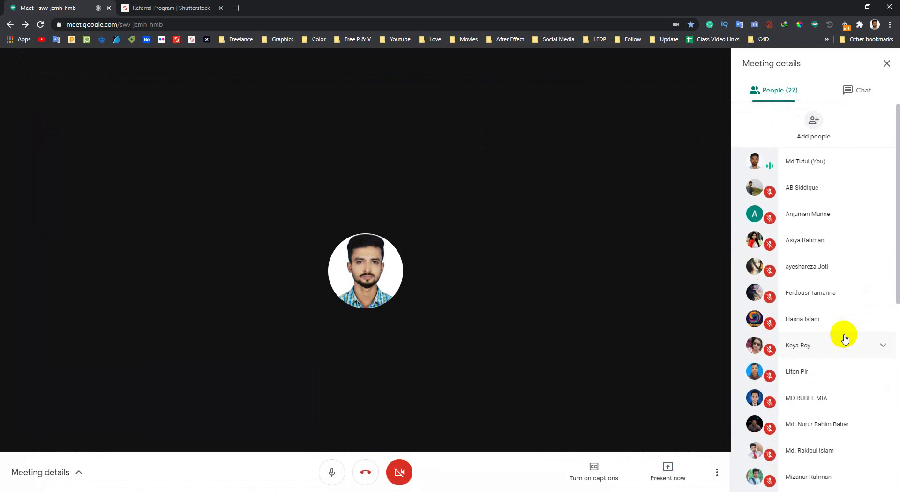
scroll(845, 337, "down", 8)
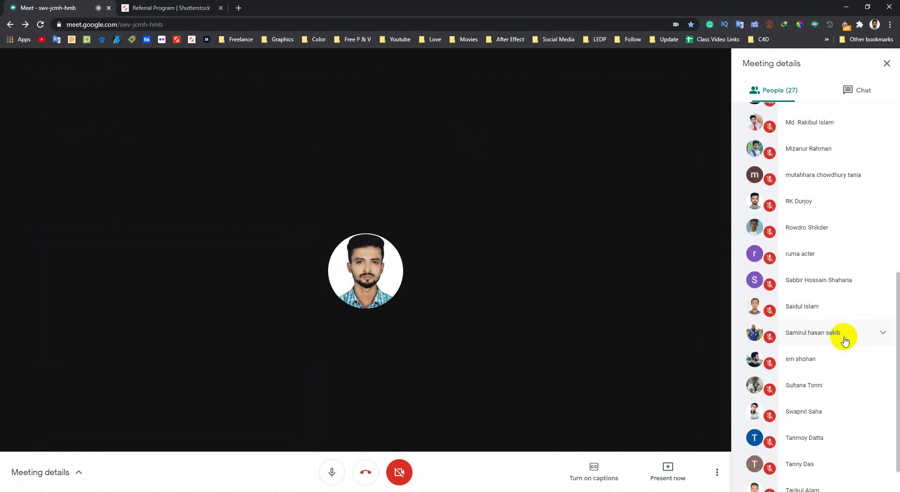
scroll(846, 341, "down", 1)
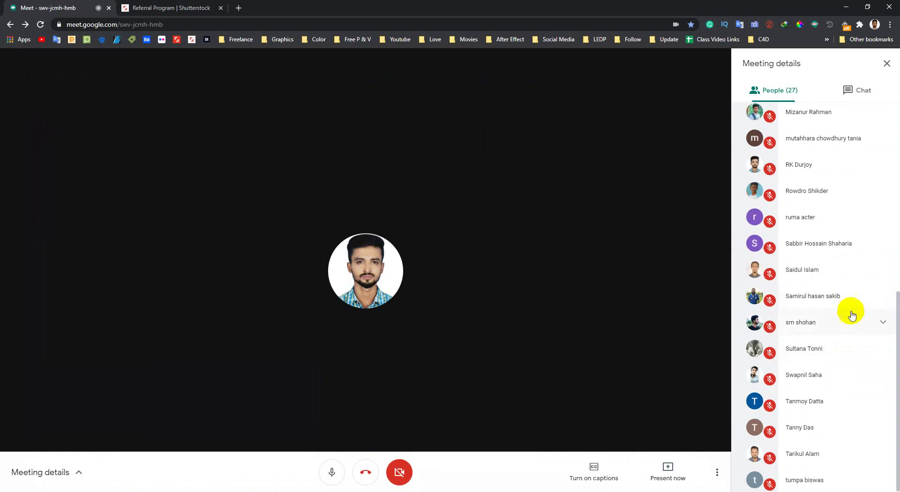
left_click(674, 471)
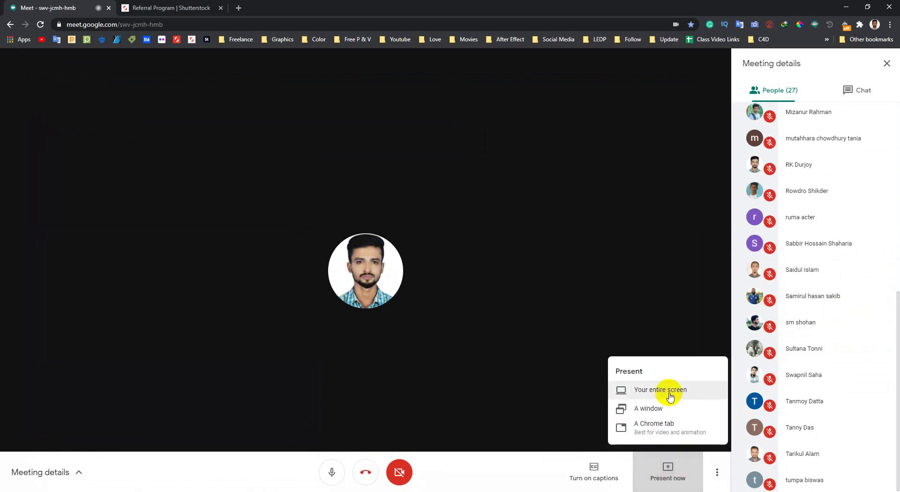
left_click(646, 392)
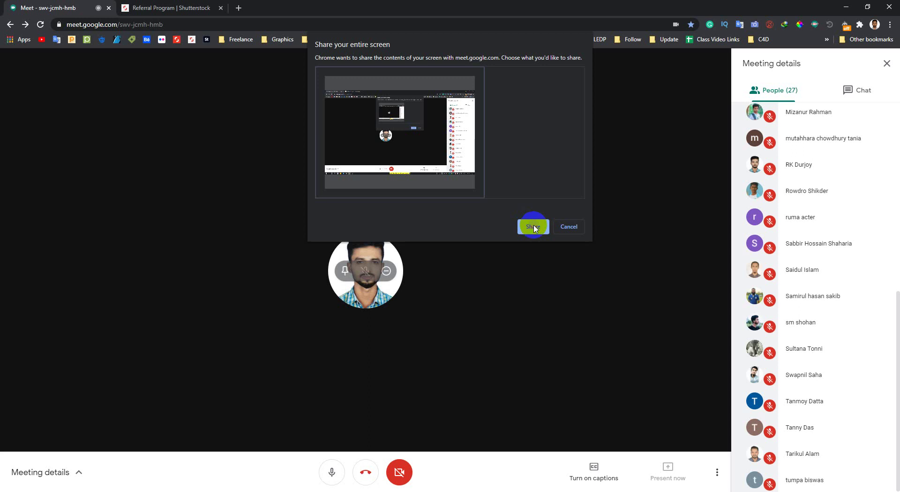
left_click(533, 226)
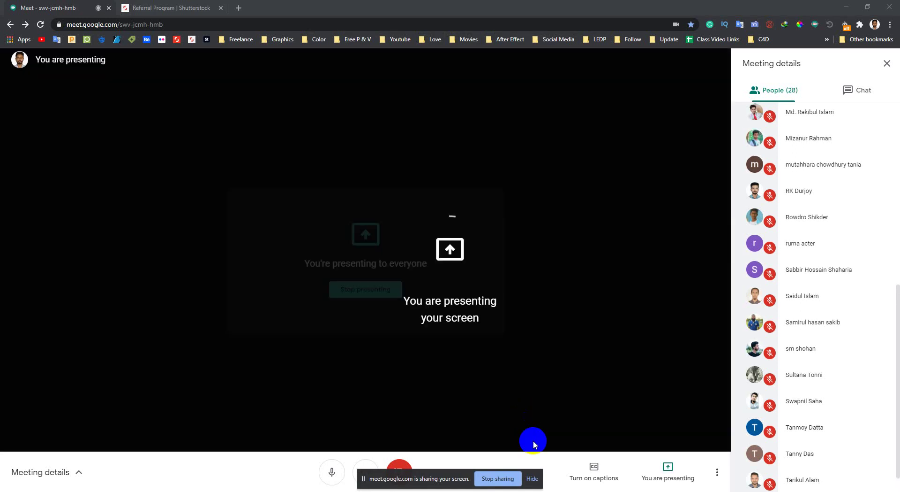
left_click(532, 478)
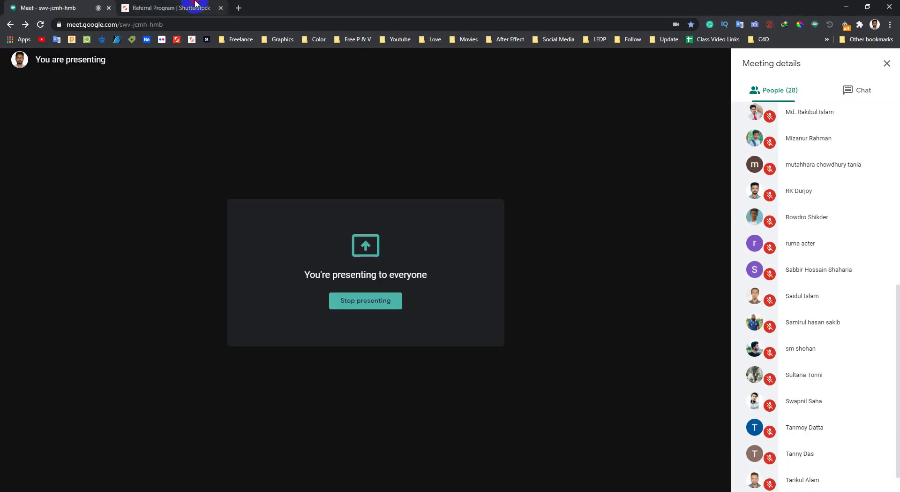
left_click(195, 8)
- Open the Shutterstock contributor dashboard, then its Upload Your Content page
scroll(329, 281, "up", 4)
scroll(246, 383, "up", 4)
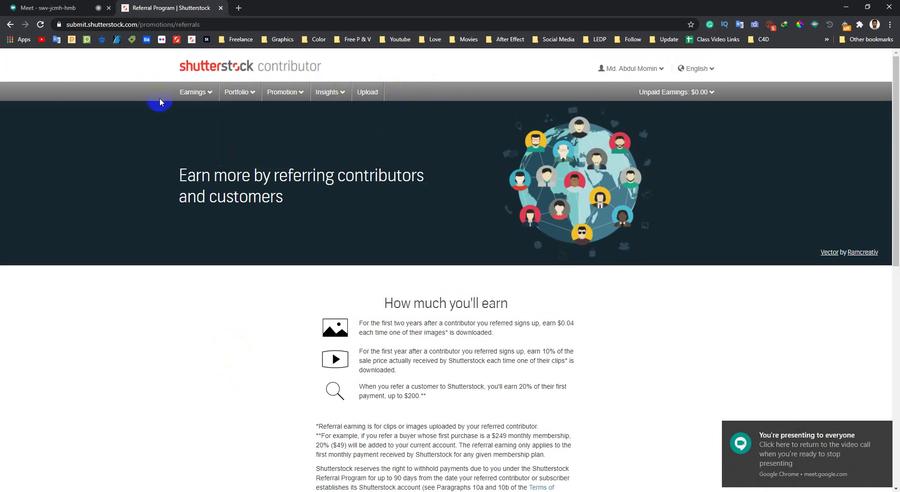
mouse_move(197, 91)
left_click(219, 68)
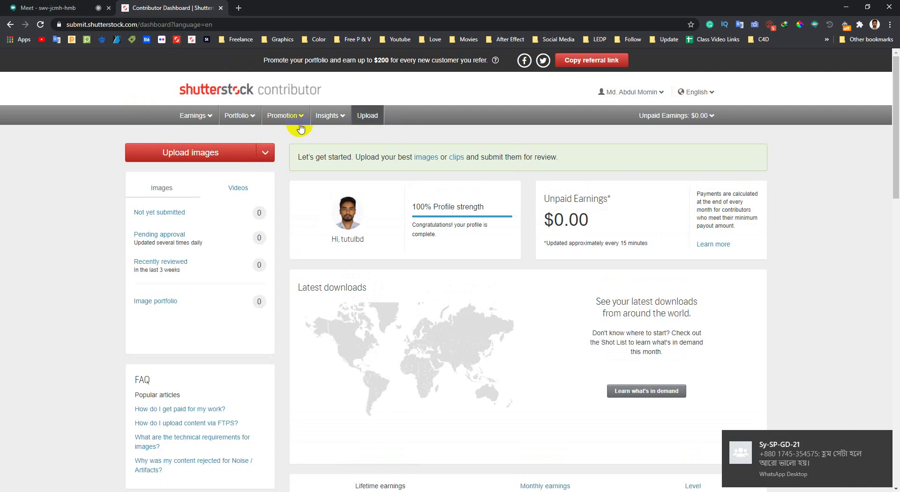
left_click(367, 117)
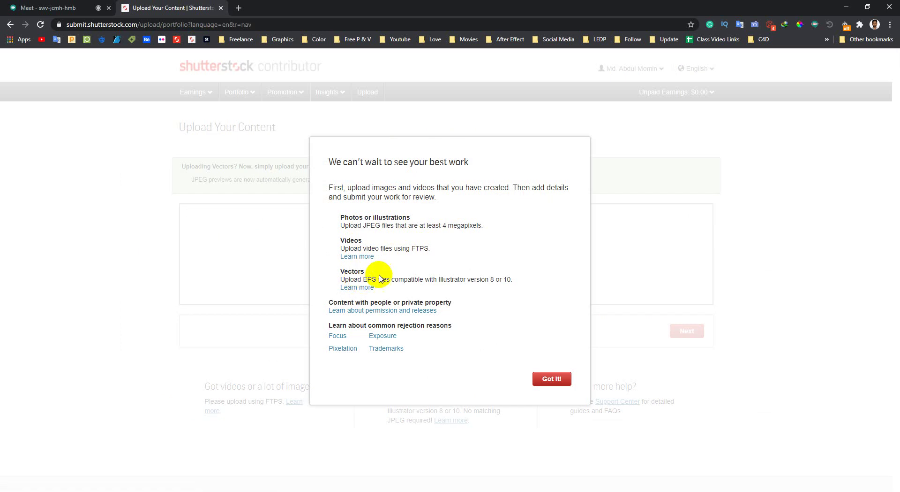
left_click(358, 287)
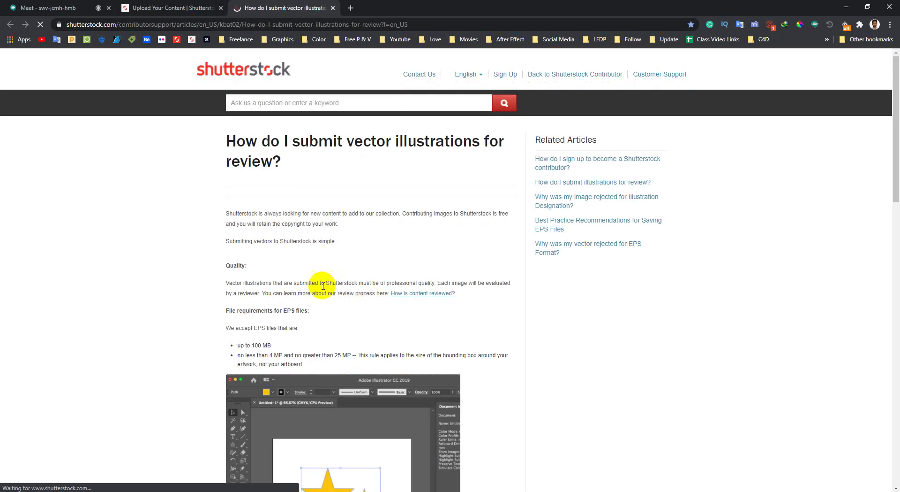
scroll(271, 265, "down", 10)
scroll(185, 310, "up", 8)
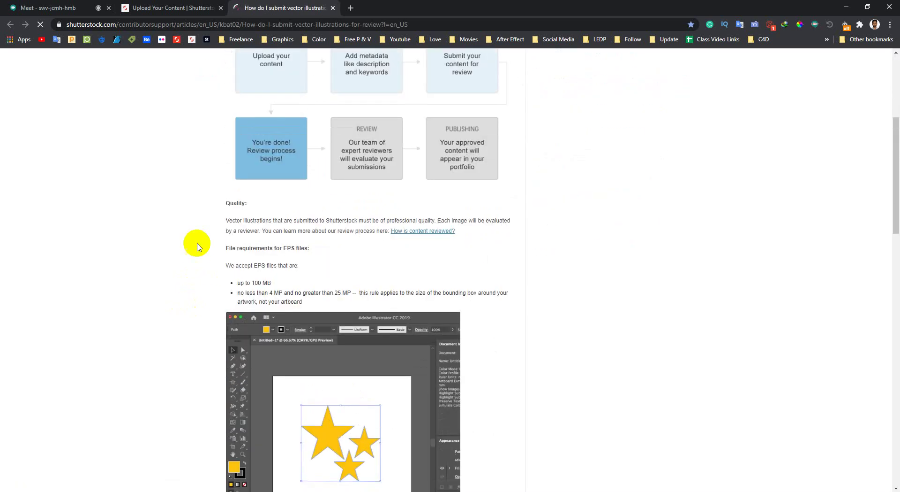
scroll(193, 232, "up", 2)
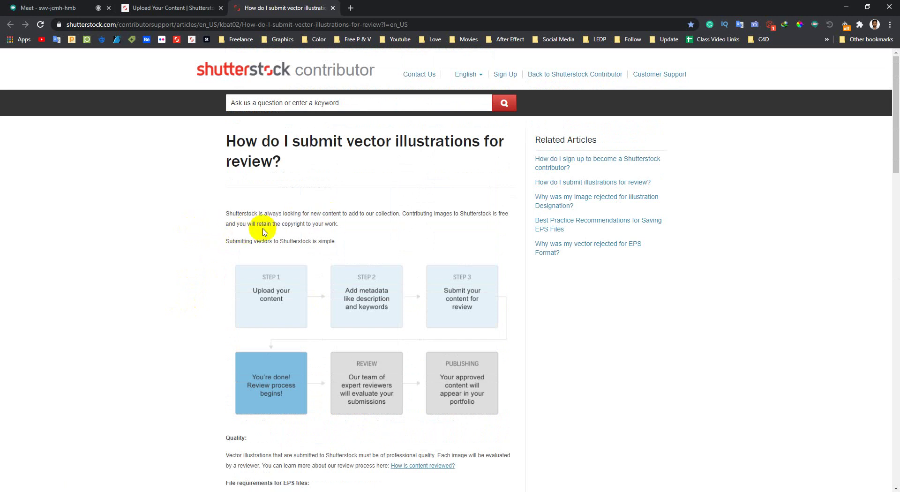
left_click_drag(342, 225, 227, 211)
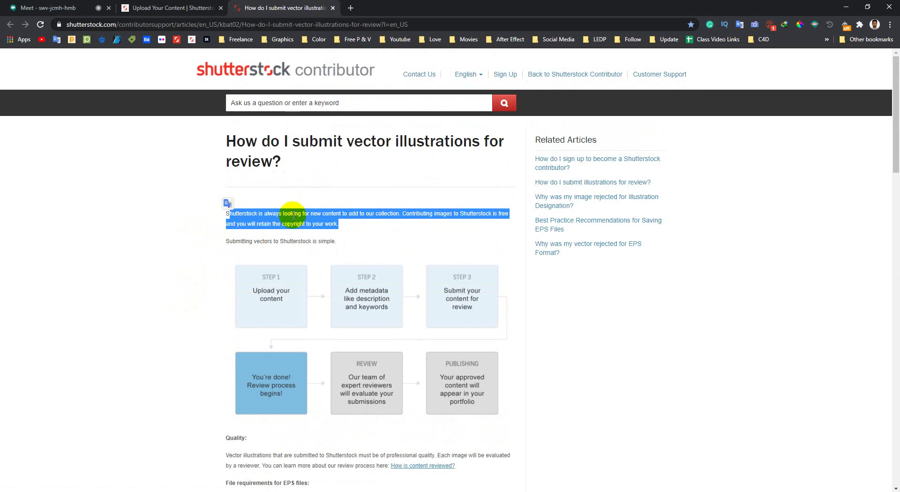
left_click(278, 216)
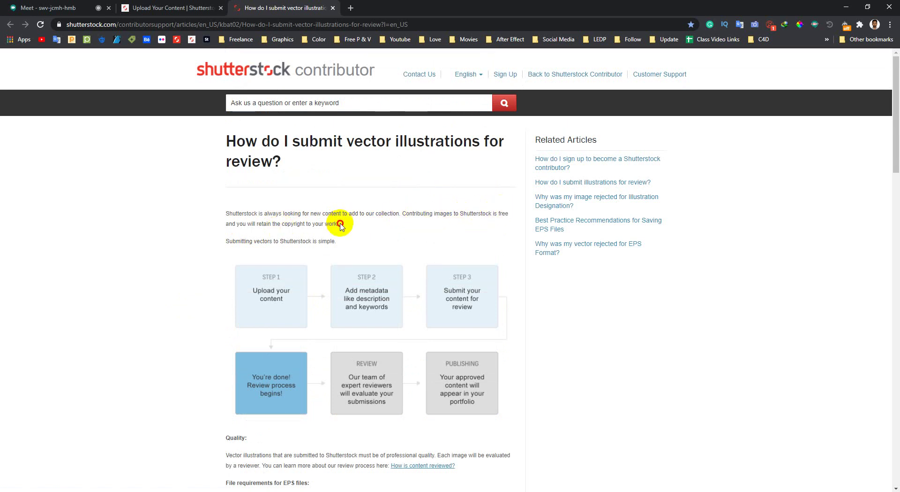
left_click_drag(341, 225, 225, 209)
left_click(204, 255)
scroll(209, 258, "down", 3)
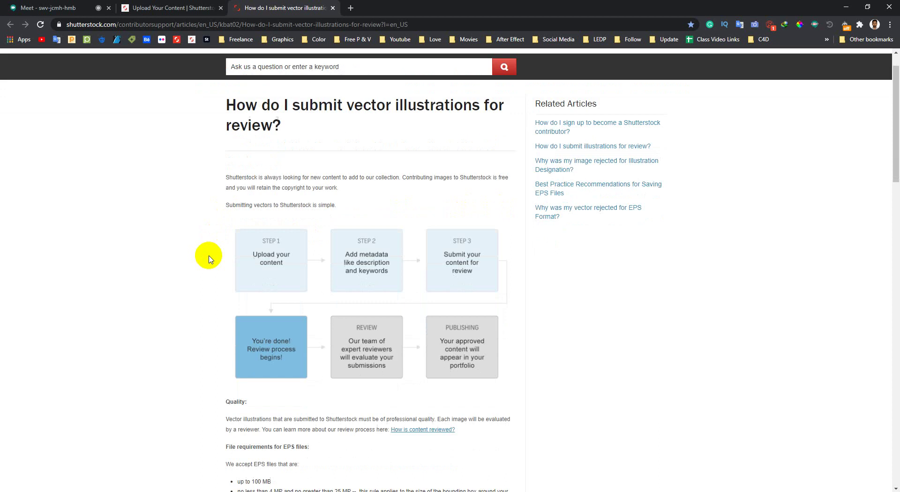
scroll(209, 257, "down", 3)
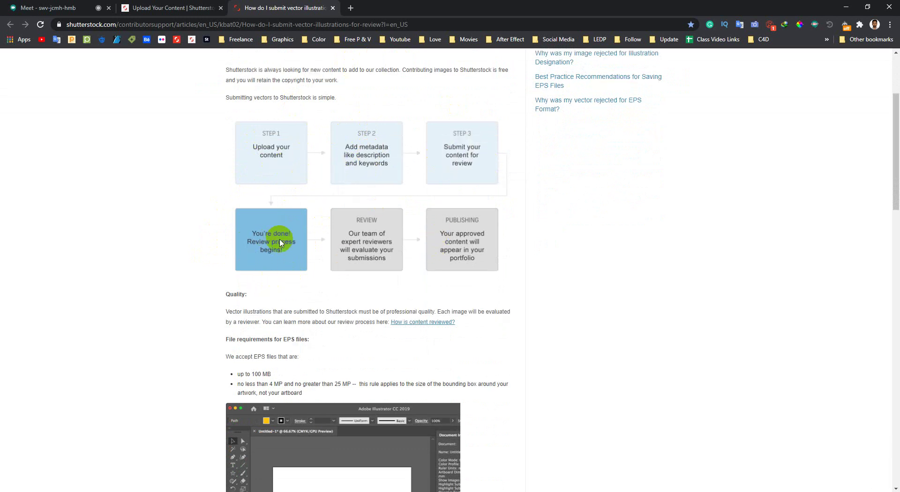
scroll(369, 156, "down", 3)
scroll(257, 177, "up", 1)
scroll(237, 207, "down", 2)
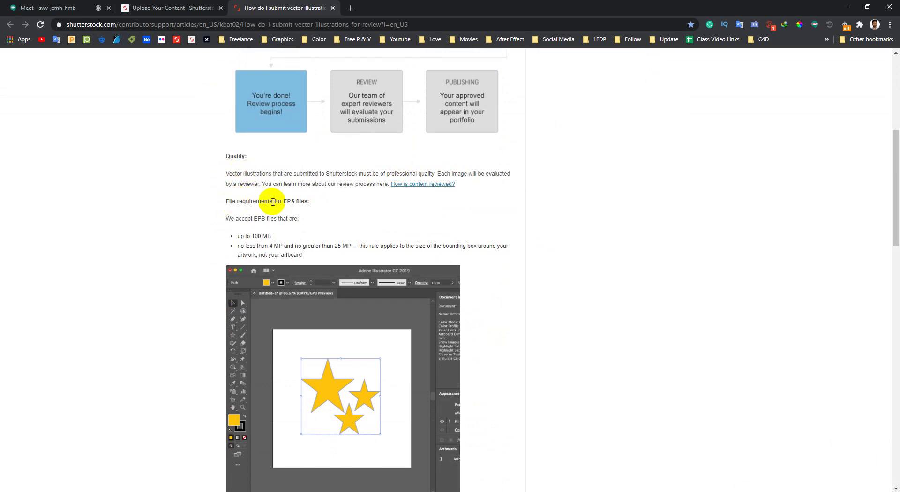
left_click_drag(229, 201, 331, 199)
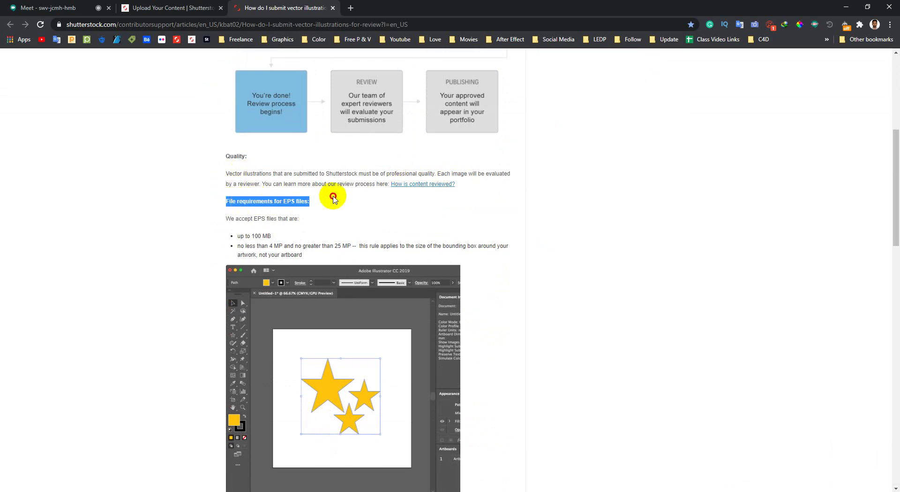
left_click(49, 7)
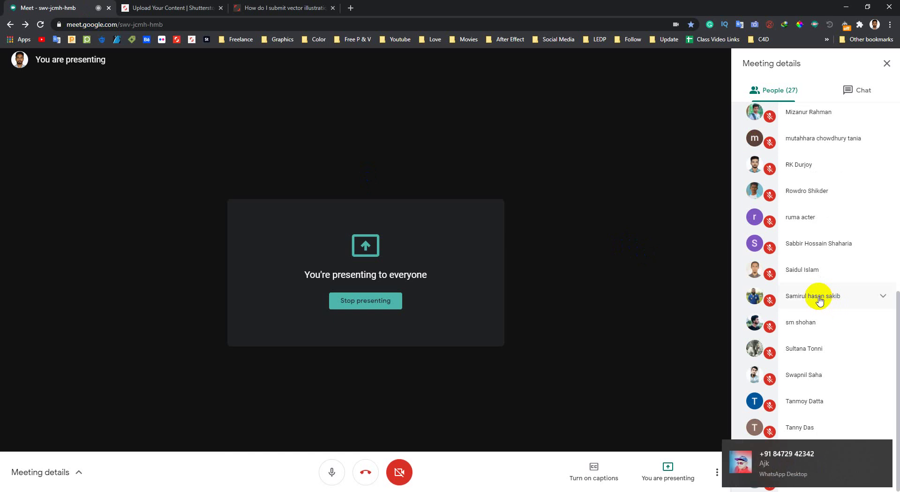
scroll(819, 301, "up", 10)
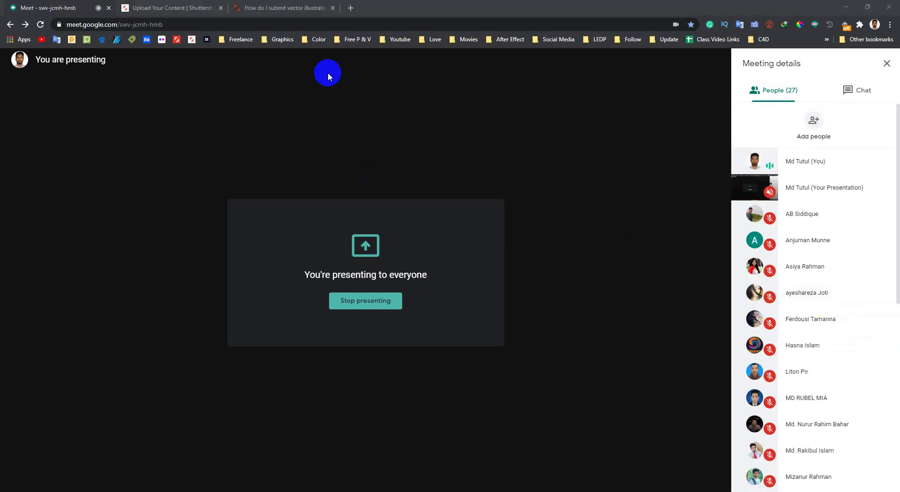
left_click(269, 7)
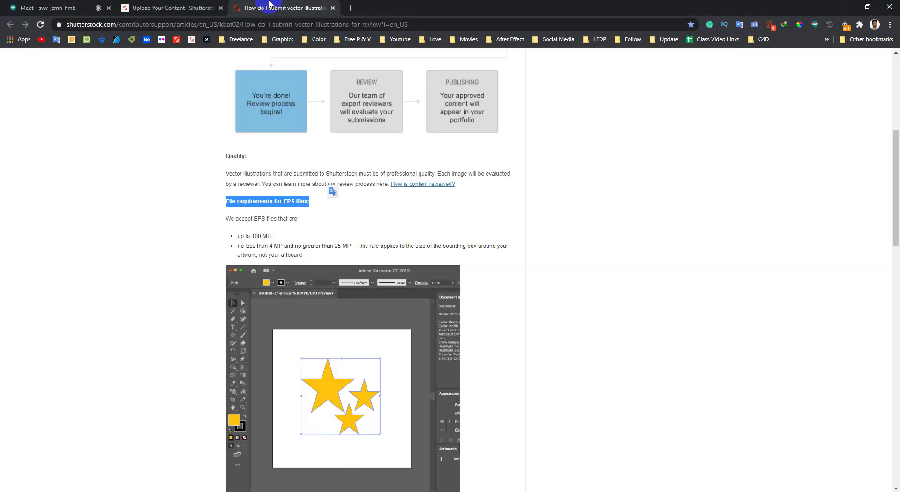
left_click(281, 218)
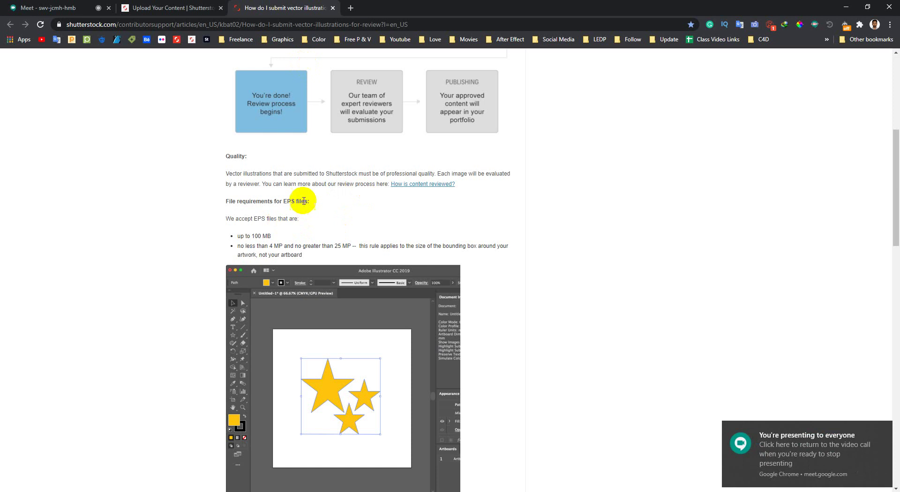
left_click_drag(283, 201, 311, 203)
left_click(263, 217)
scroll(239, 220, "down", 1)
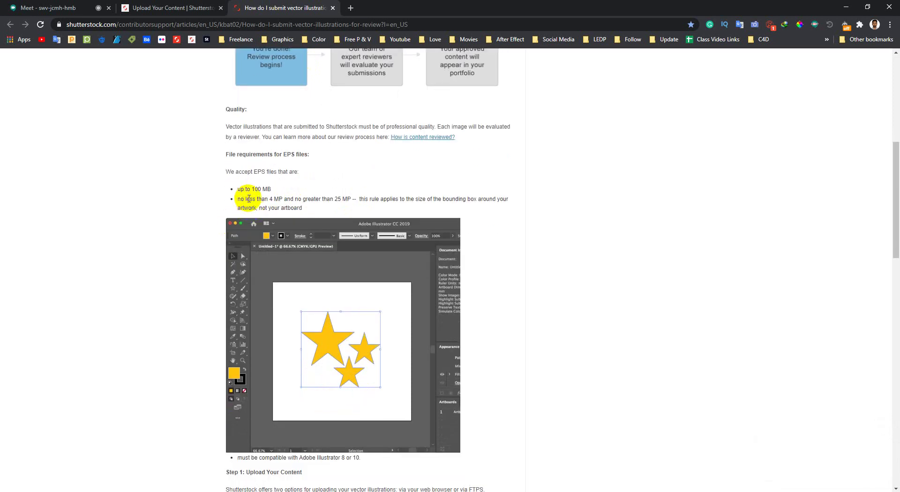
left_click_drag(238, 189, 277, 192)
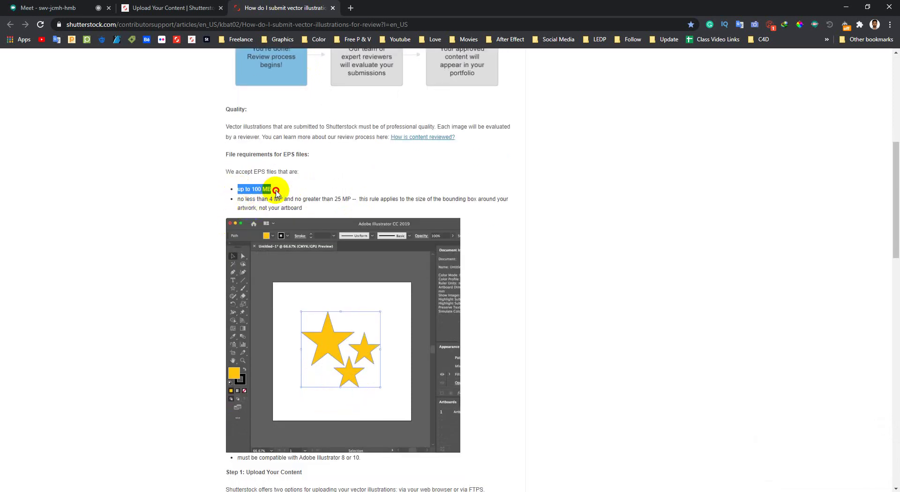
left_click(61, 7)
scroll(850, 328, "down", 4)
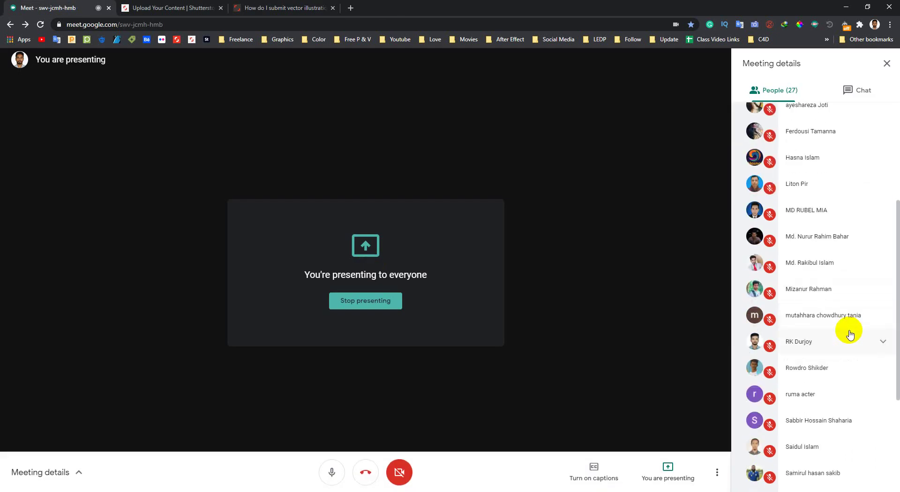
scroll(850, 333, "up", 1)
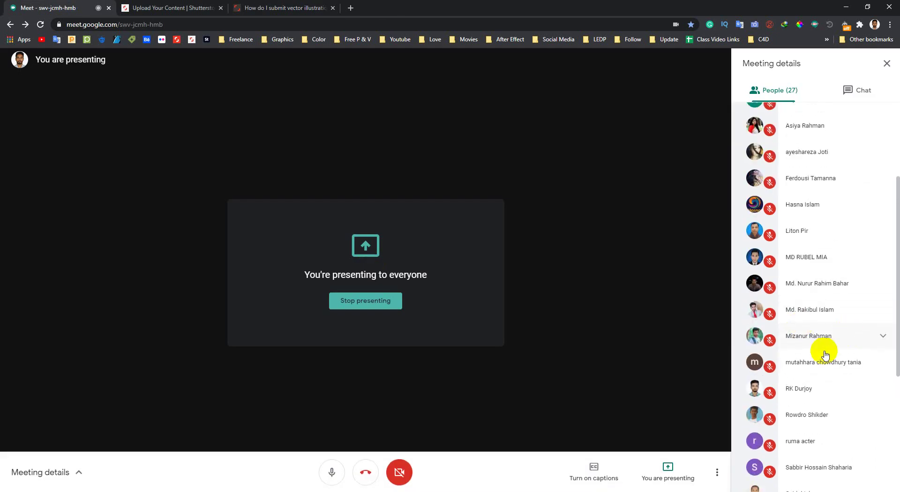
left_click(278, 6)
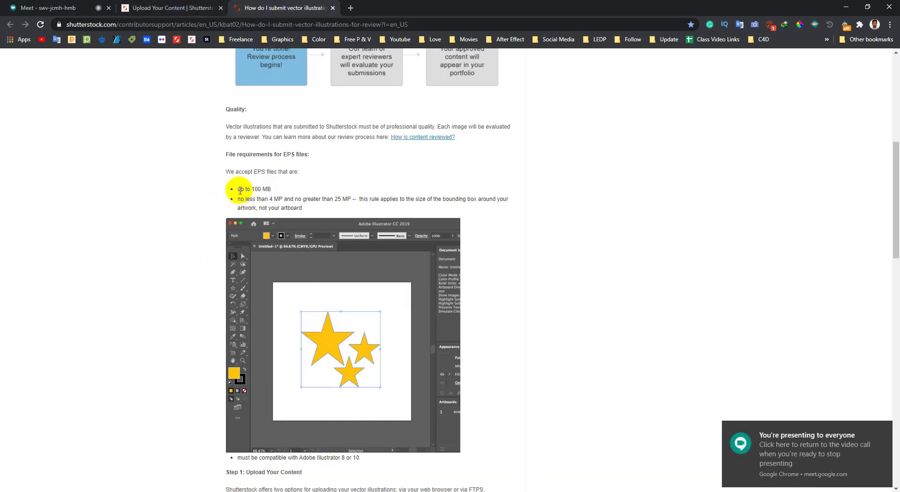
left_click_drag(238, 188, 306, 188)
left_click(269, 199)
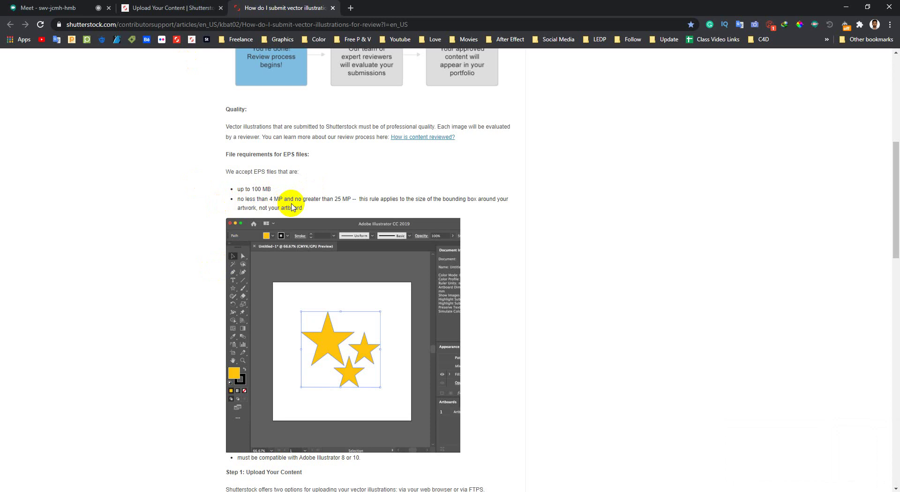
left_click_drag(237, 189, 278, 193)
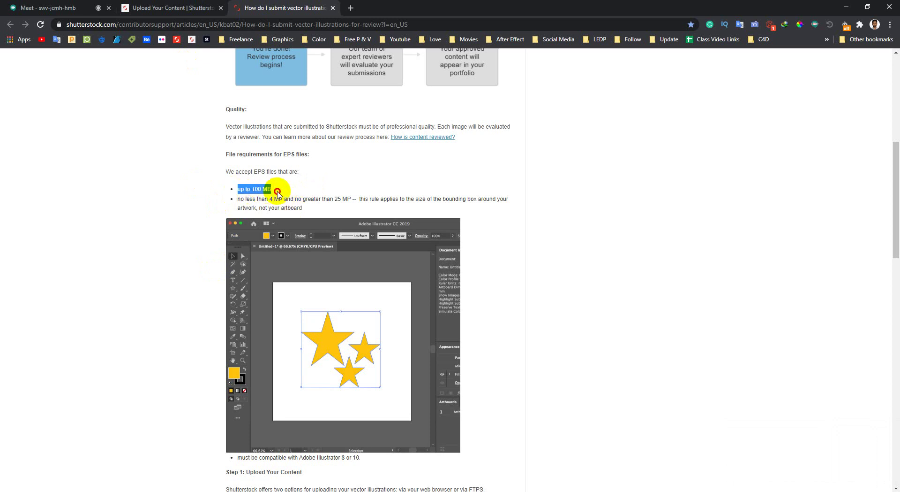
left_click(255, 189)
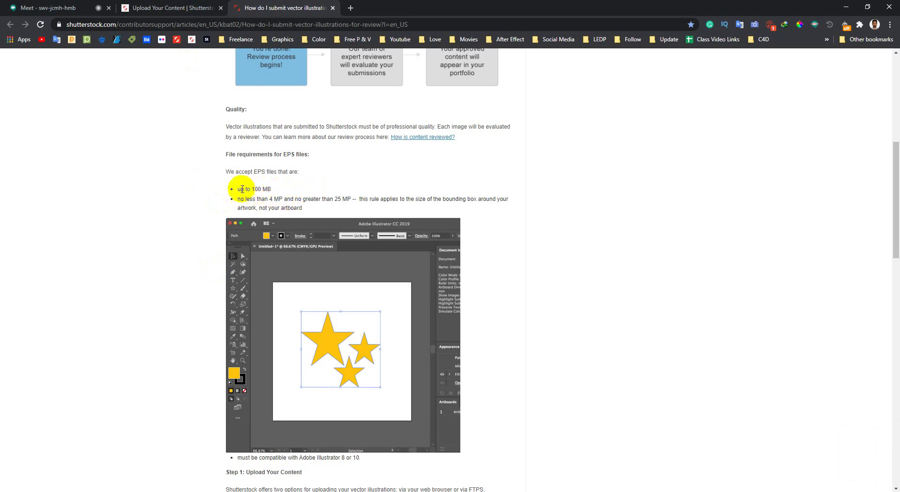
left_click_drag(240, 189, 302, 189)
left_click(243, 189)
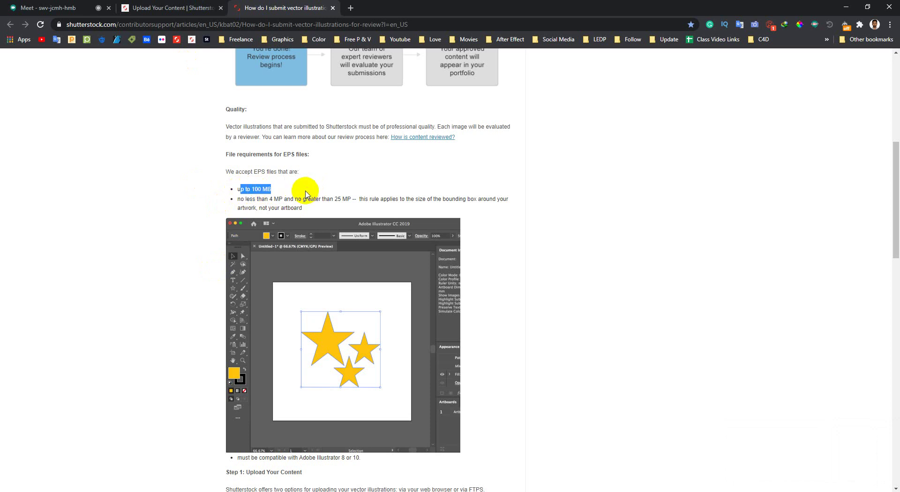
left_click(252, 190)
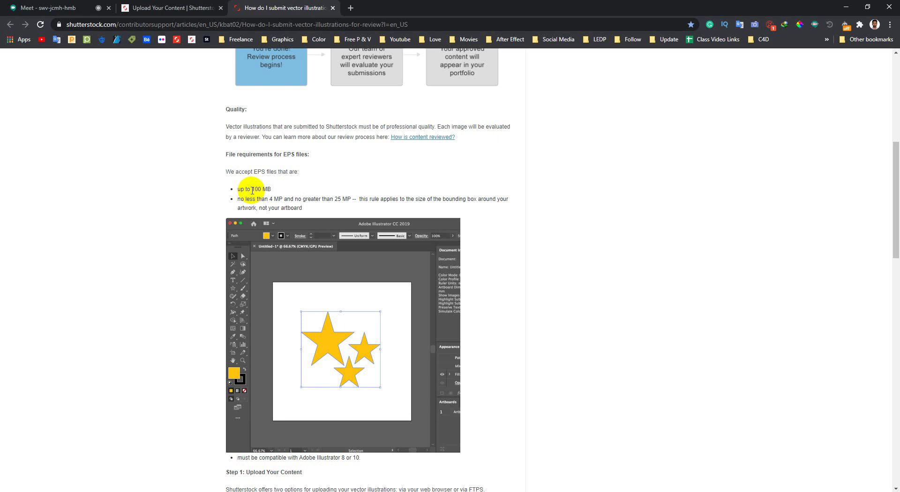
left_click(59, 7)
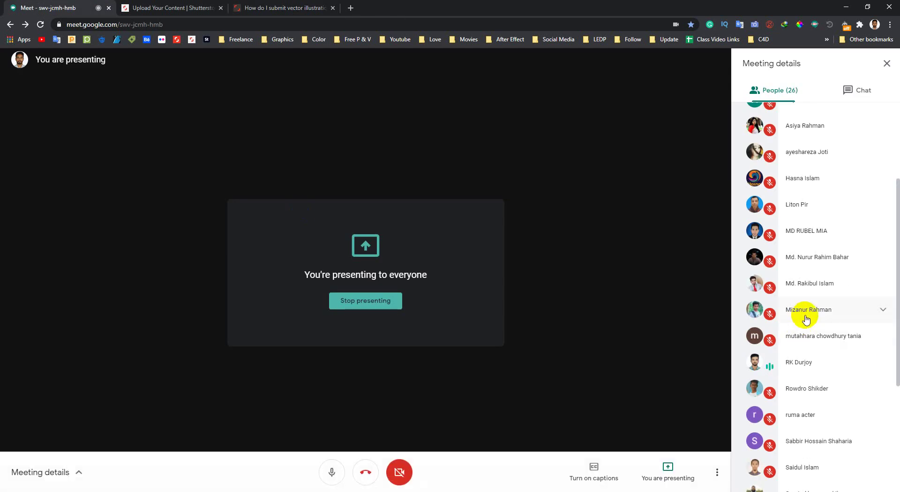
scroll(825, 347, "down", 2)
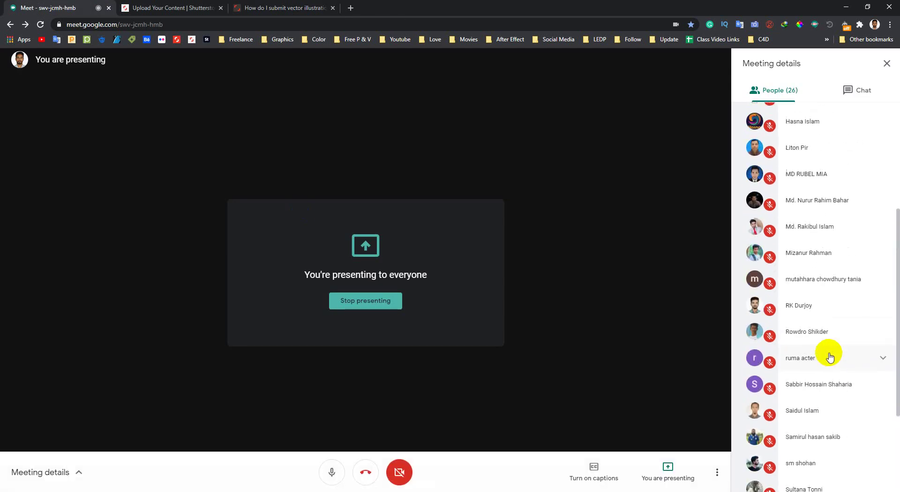
left_click(261, 7)
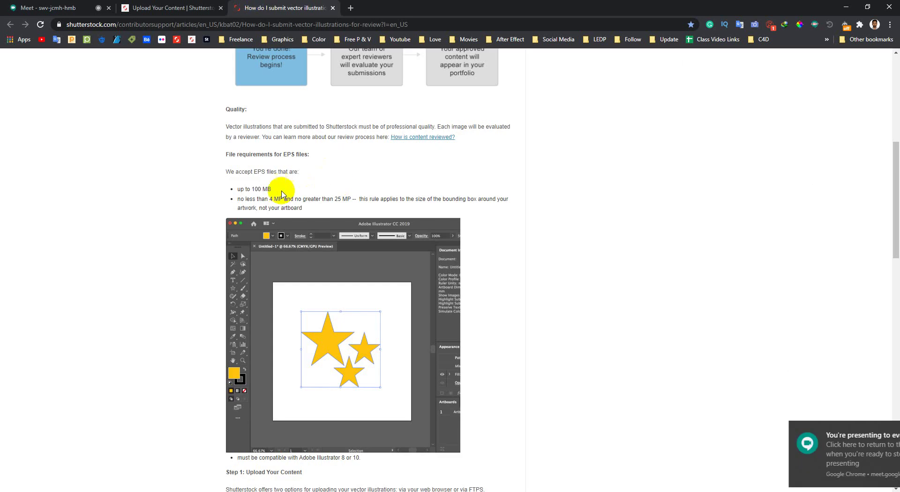
left_click_drag(232, 188, 342, 187)
left_click(392, 176)
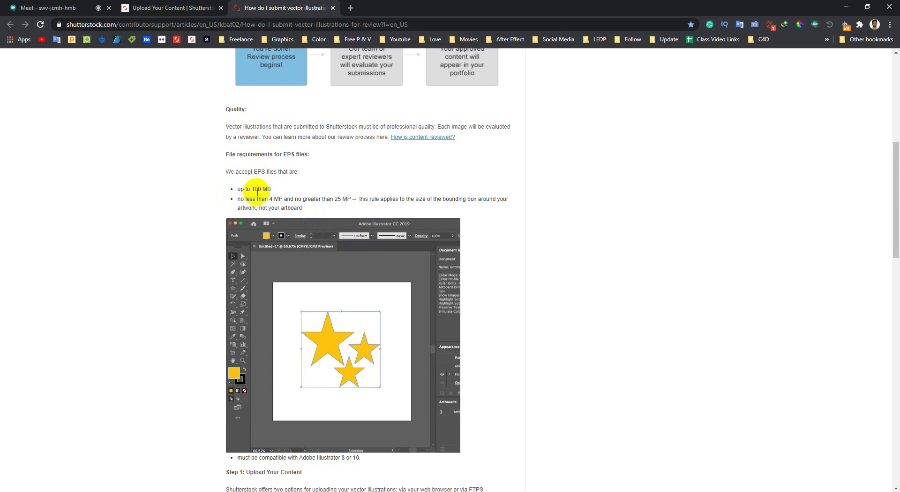
left_click_drag(273, 189, 232, 190)
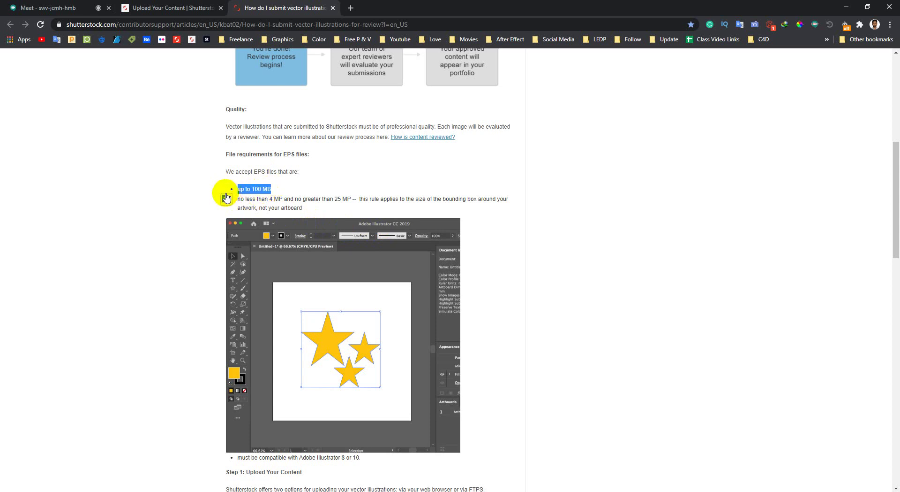
left_click(276, 205)
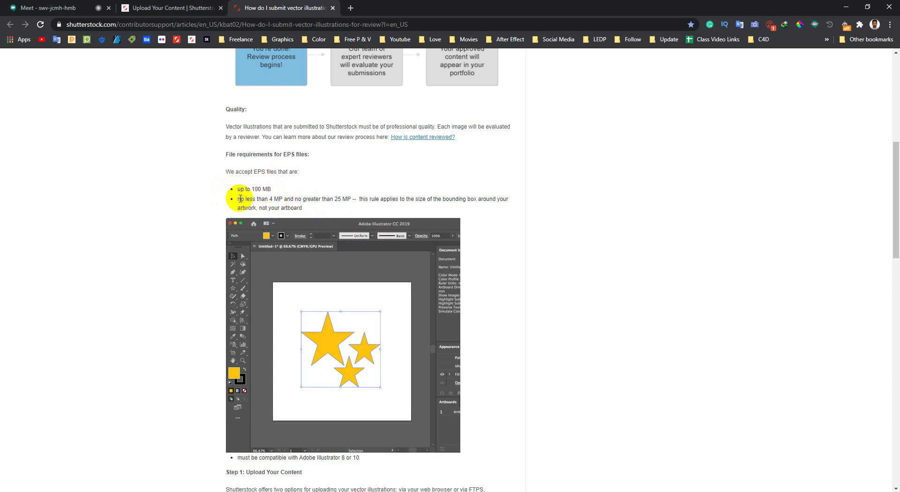
left_click(44, 7)
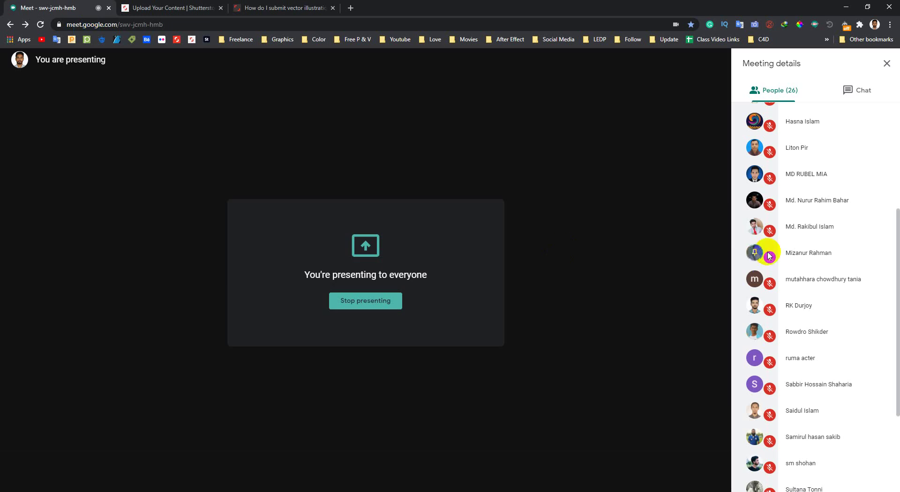
scroll(834, 310, "down", 3)
scroll(834, 311, "up", 5)
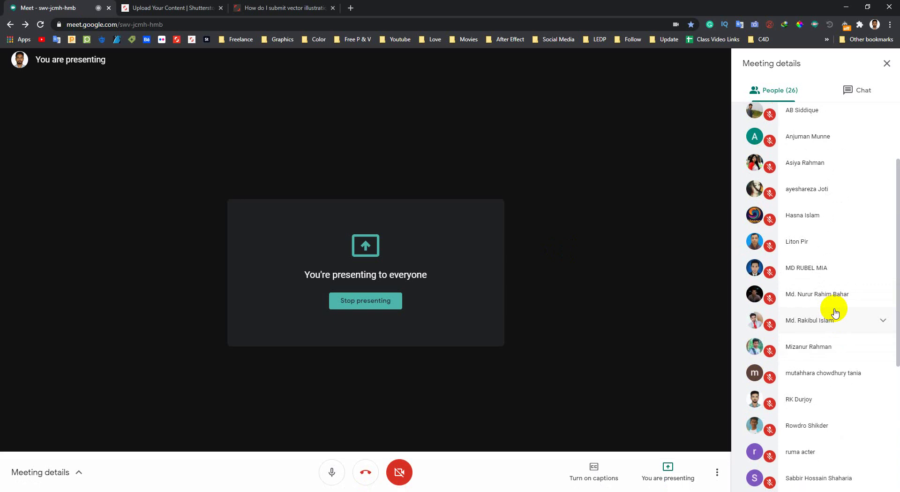
left_click(507, 268)
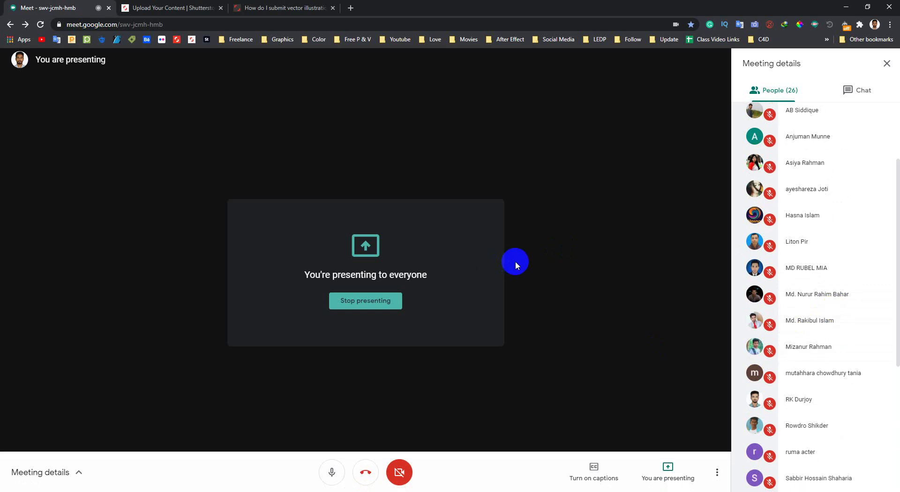
left_click(310, 8)
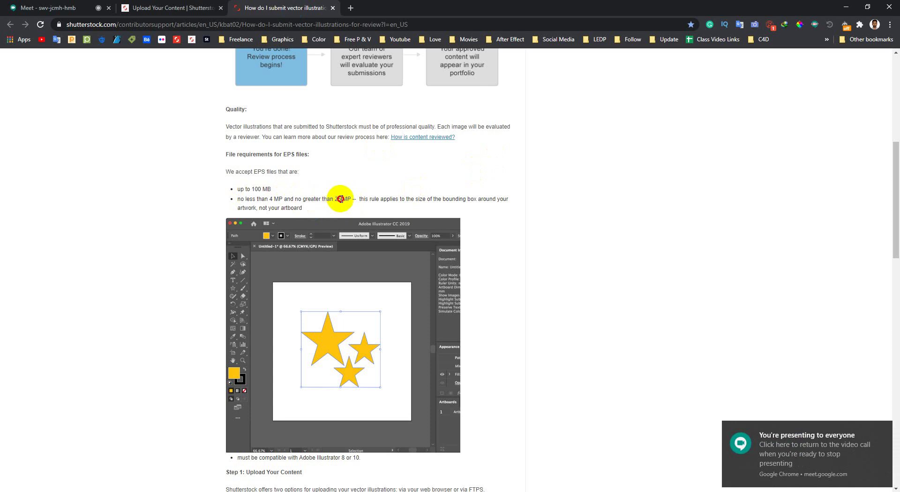
left_click_drag(334, 199, 351, 199)
left_click(268, 199)
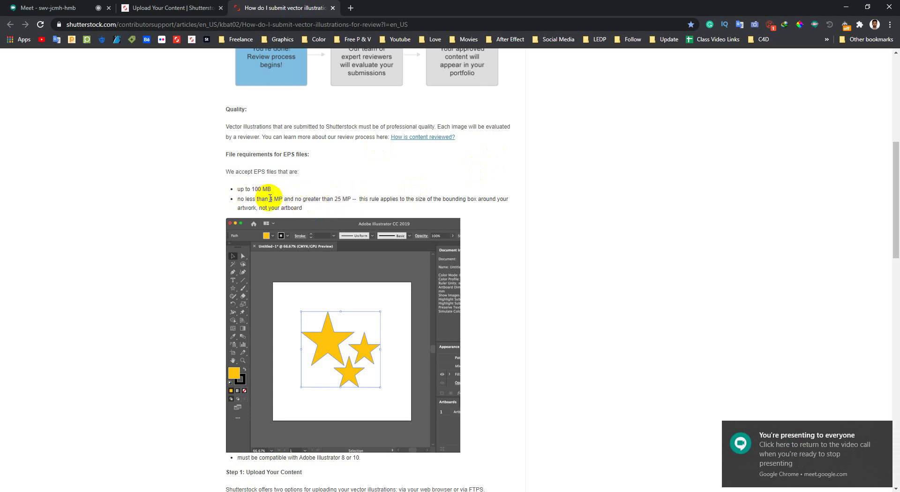
left_click_drag(273, 198, 279, 199)
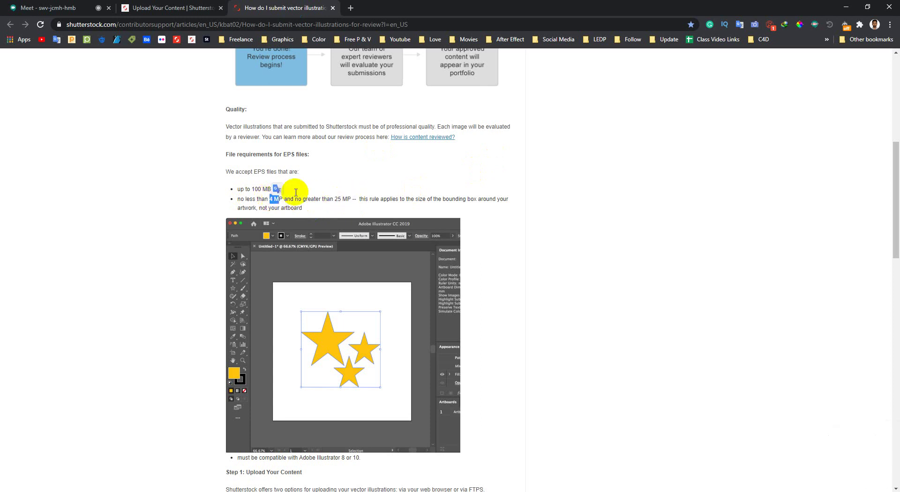
- Search Google for '4 mp resolution', highlight 2464 x 1632, then return to the Meet tab
left_click(351, 8)
type("4 mp")
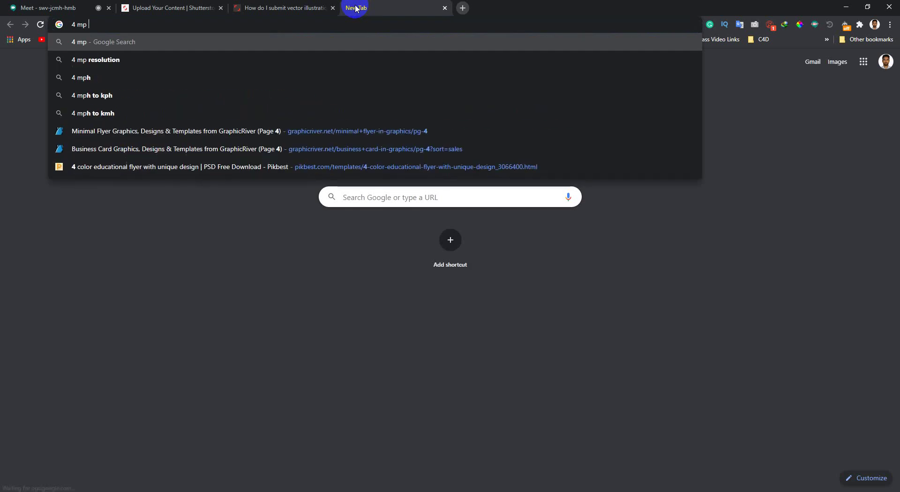
type(" resolution")
key("Return")
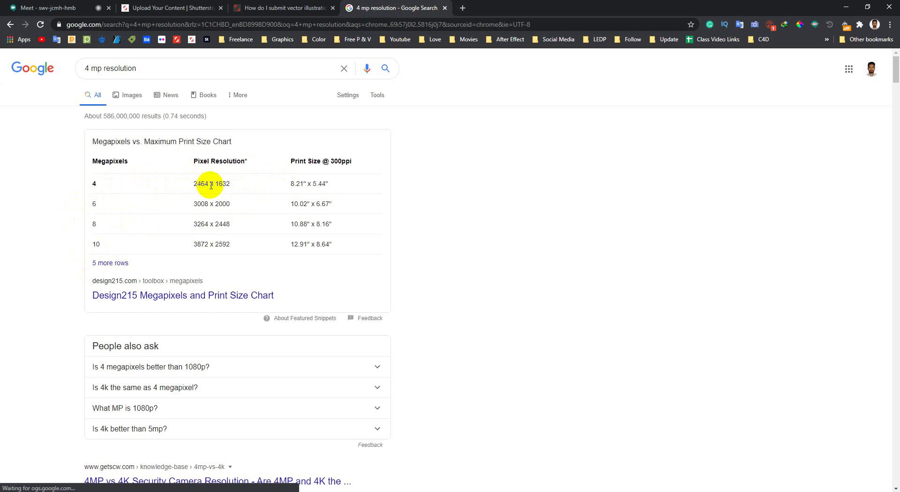
left_click_drag(226, 185, 187, 188)
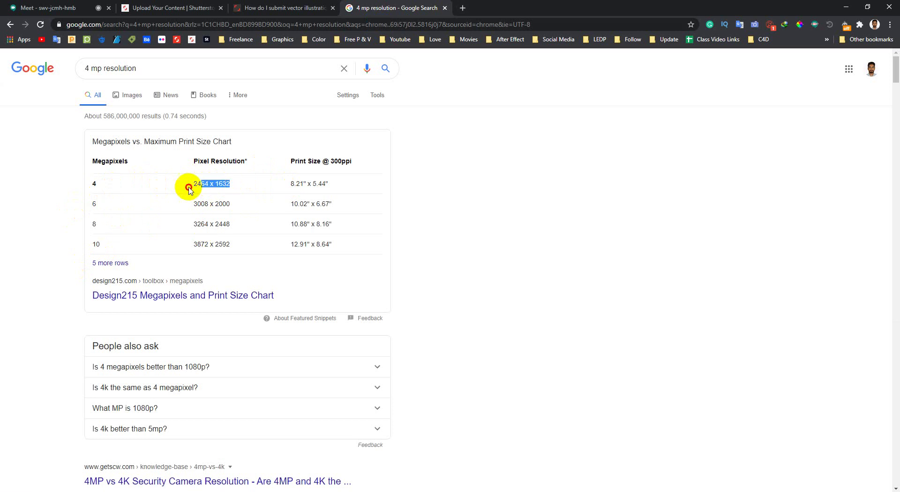
left_click(290, 7)
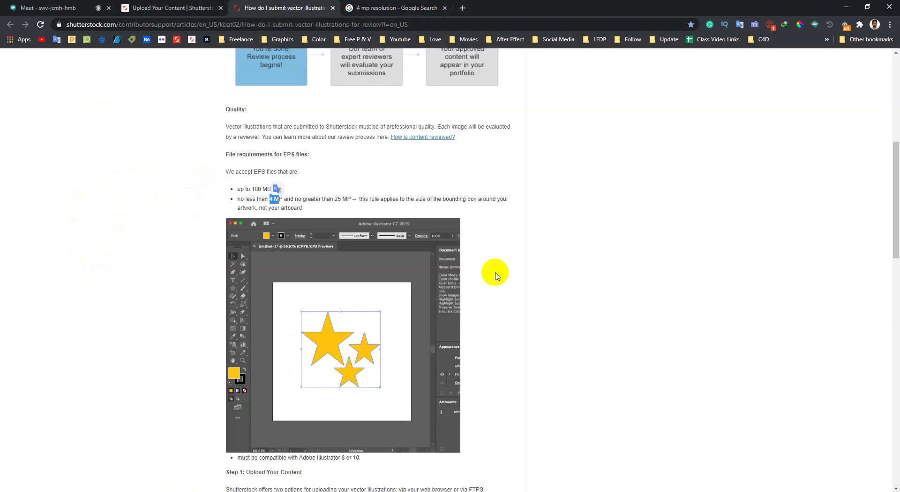
left_click(46, 8)
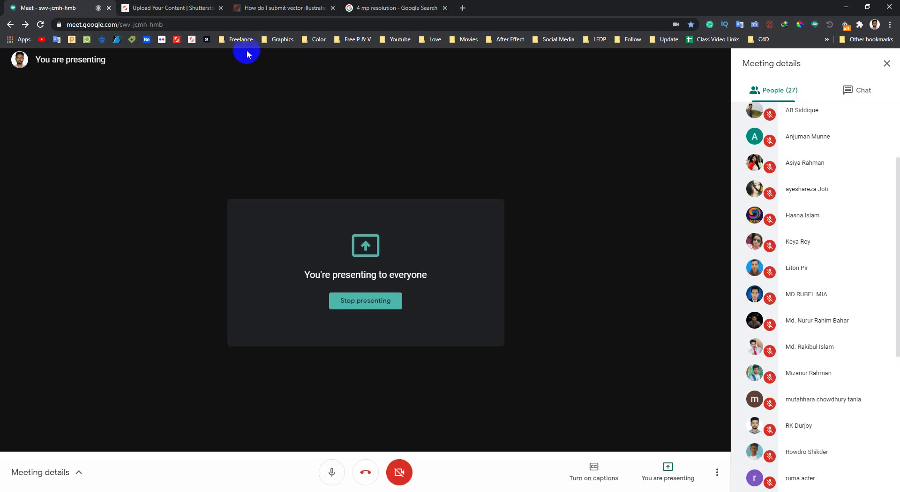
middle_click(177, 40)
left_click(497, 7)
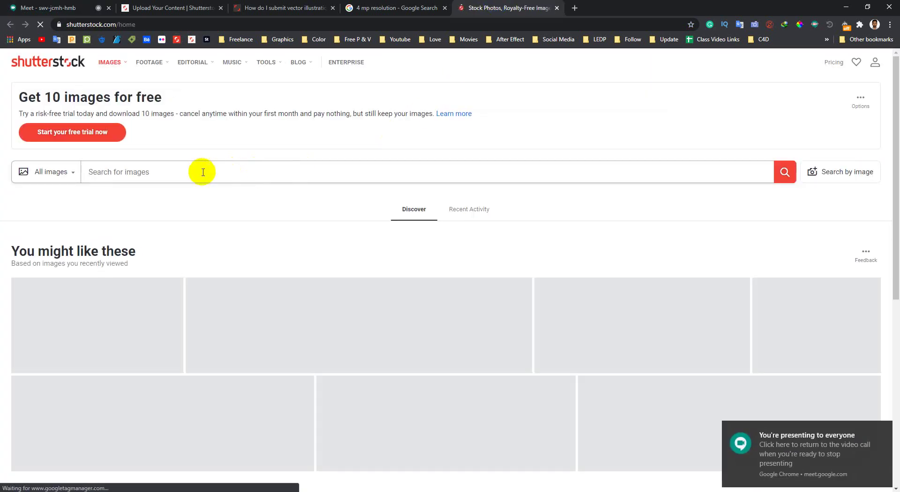
left_click(203, 172)
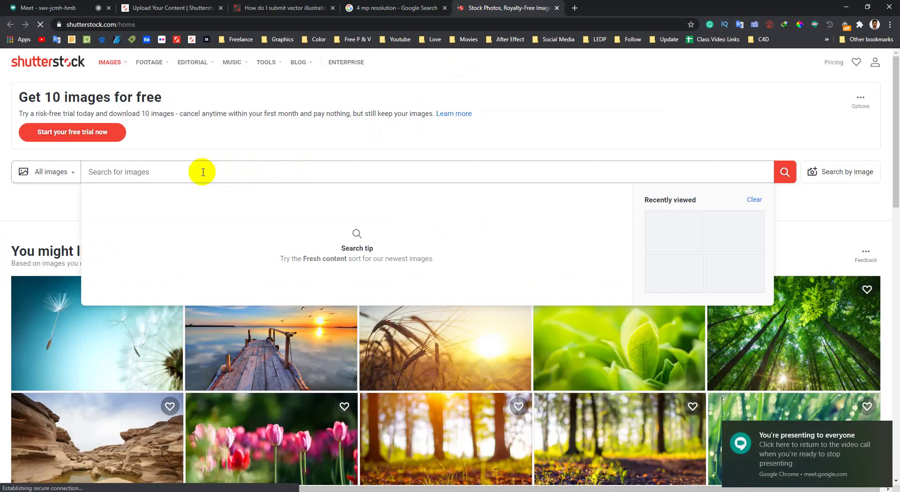
type("flyer")
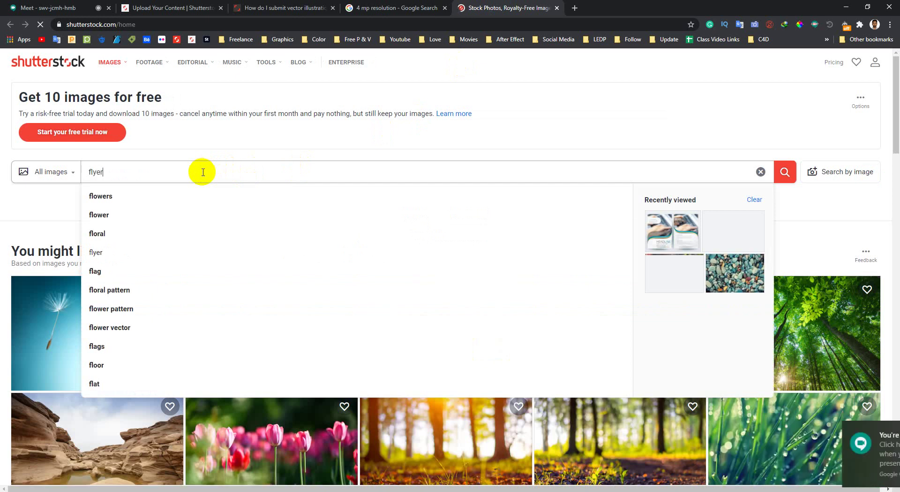
key("Return")
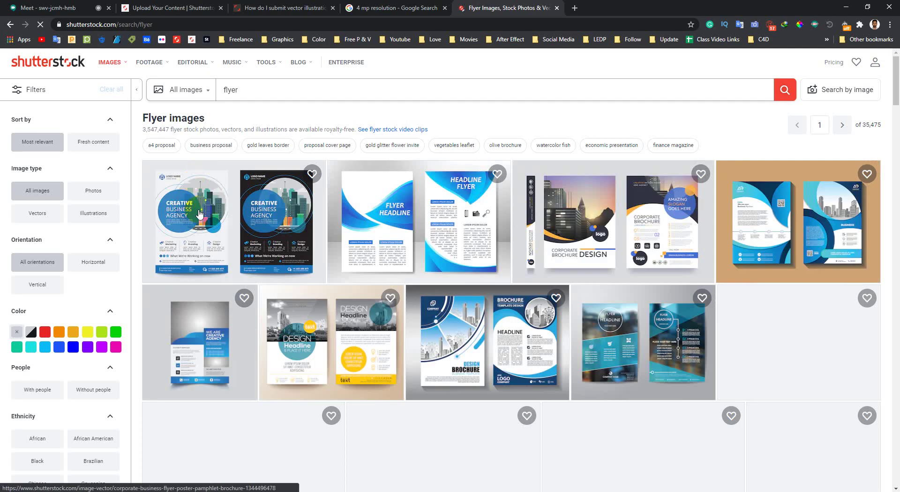
scroll(156, 351, "down", 3)
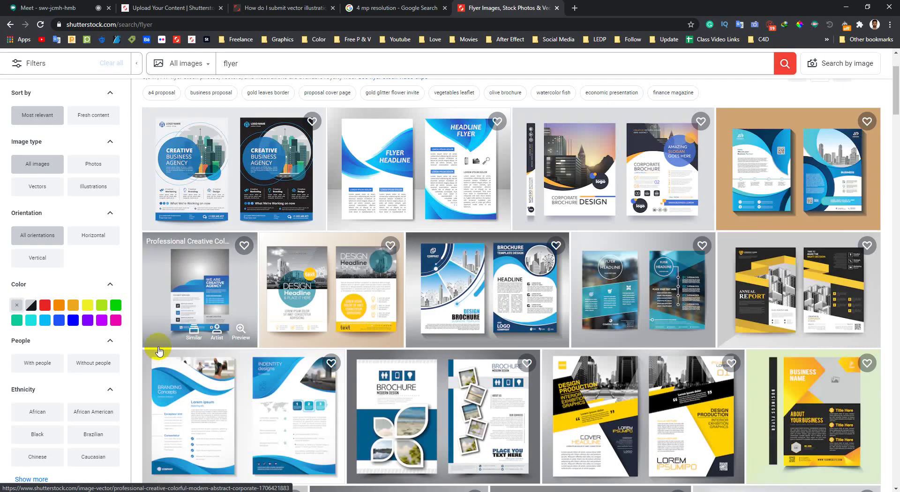
scroll(128, 353, "down", 1)
mouse_move(183, 221)
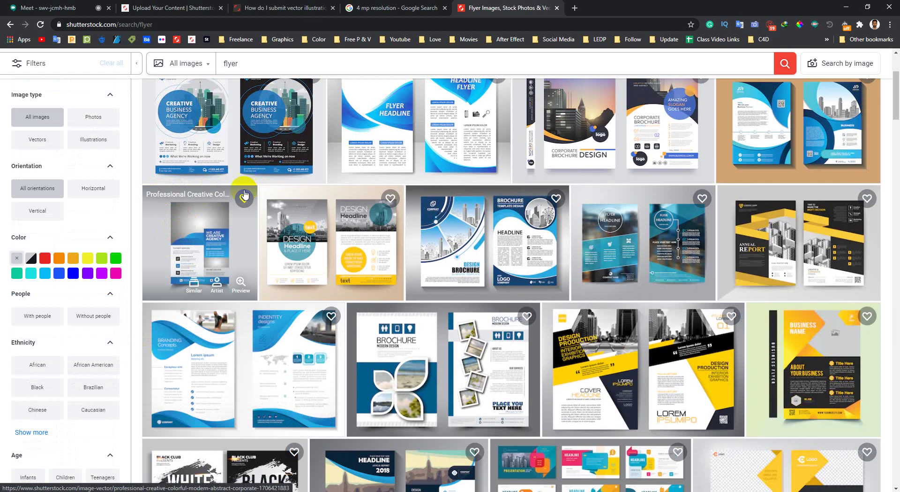
mouse_move(280, 201)
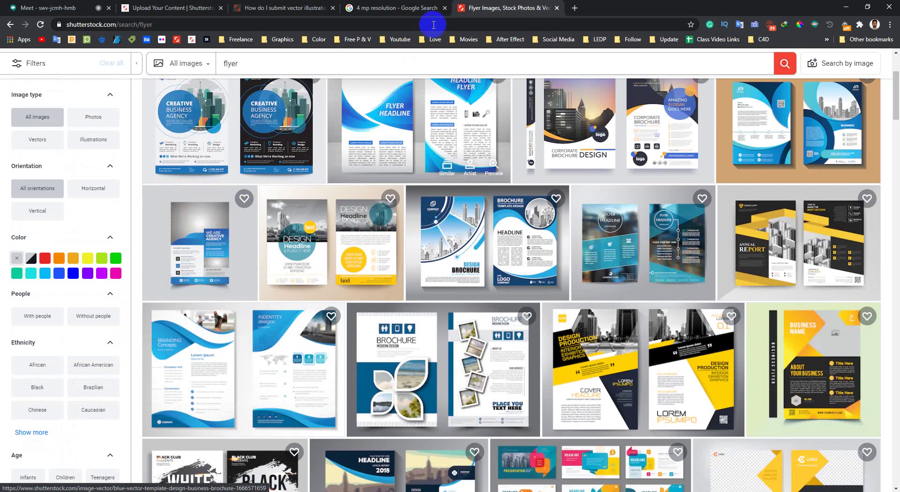
left_click(421, 8)
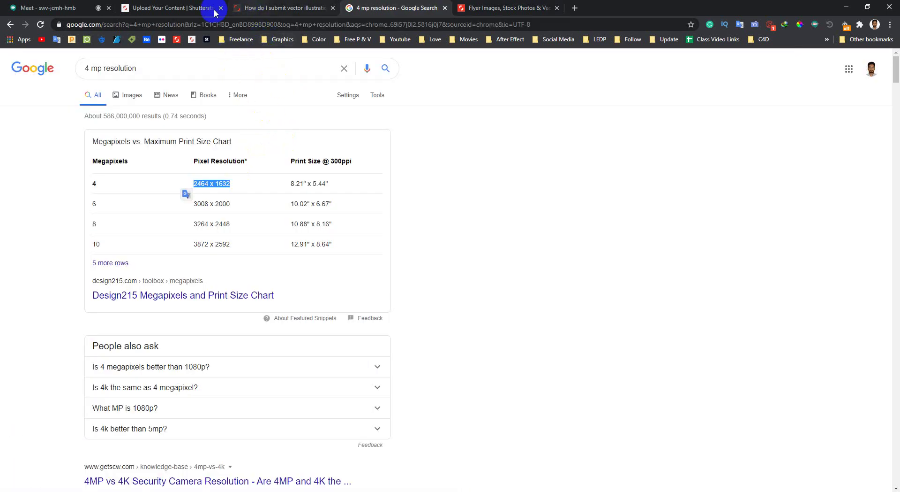
left_click(44, 8)
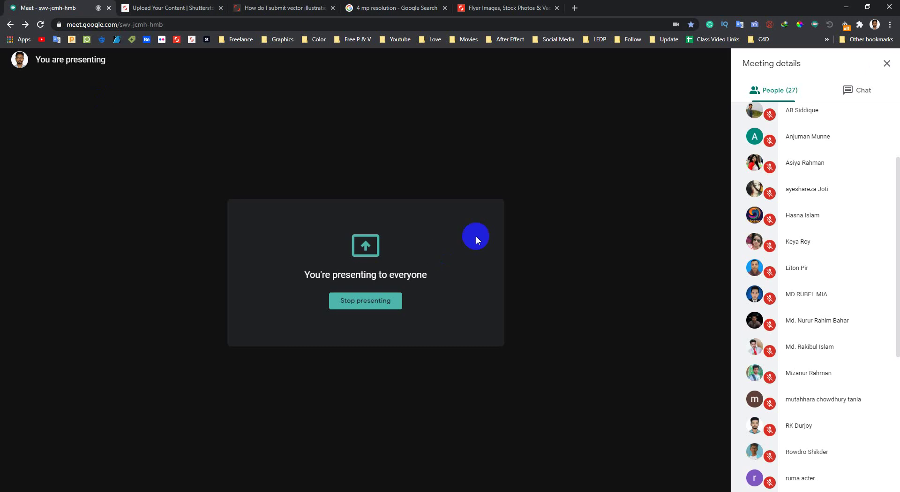
left_click(485, 8)
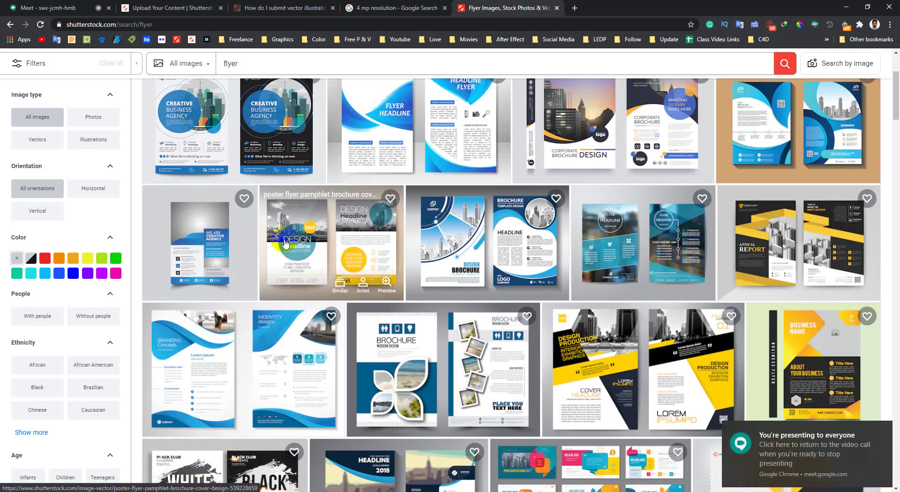
scroll(269, 251, "down", 3)
scroll(385, 318, "up", 2)
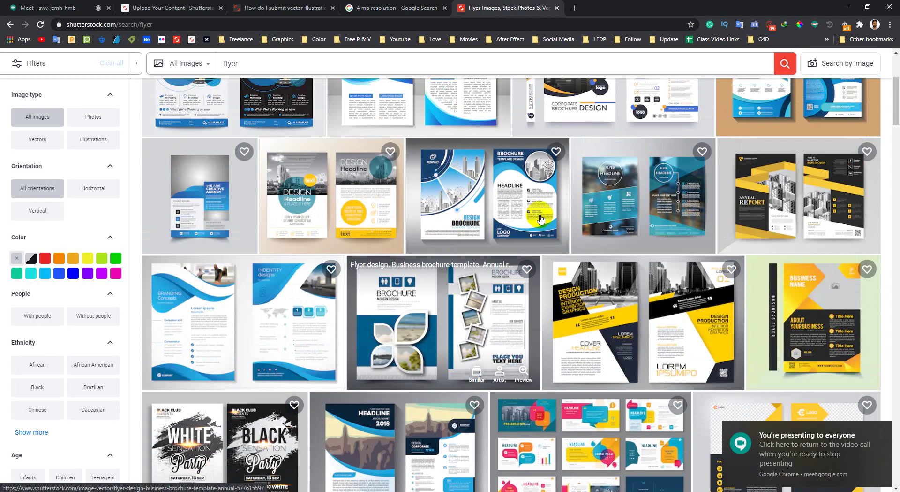
scroll(203, 238, "up", 1)
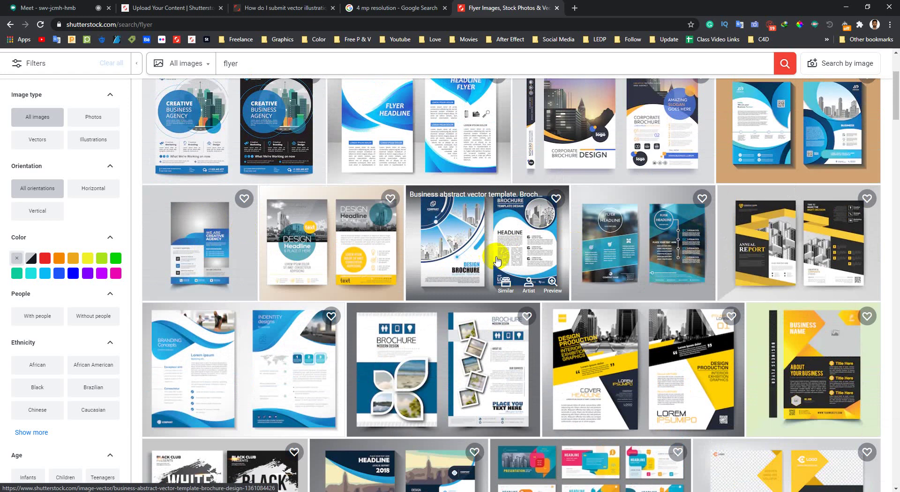
scroll(492, 256, "down", 4)
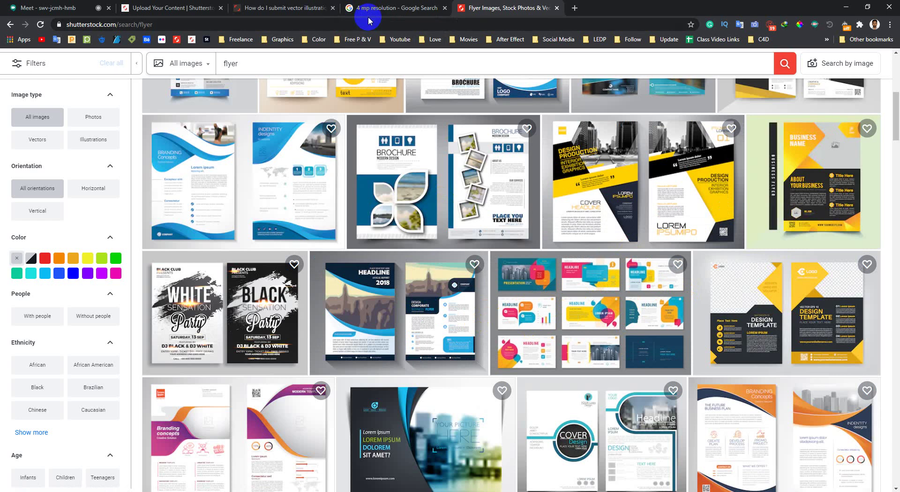
- Highlight the 4 MP–25 MP size requirement in the vector submission article and scroll down
left_click(287, 8)
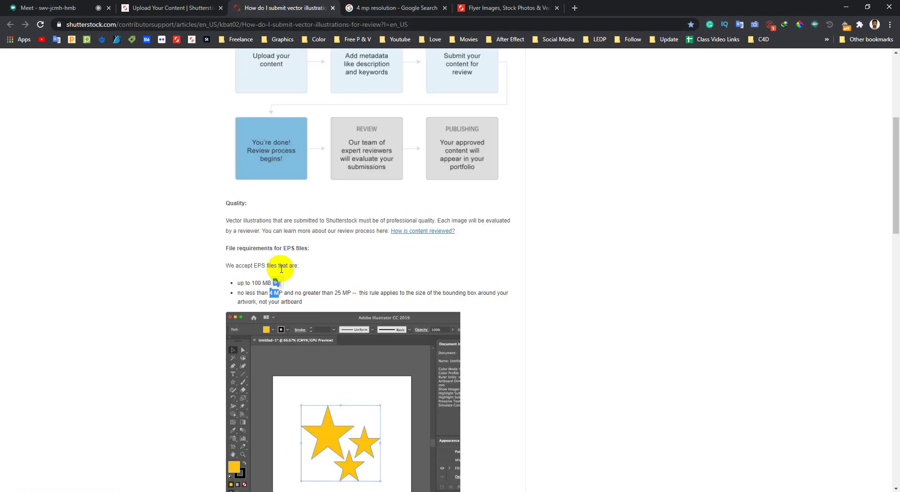
left_click(357, 291)
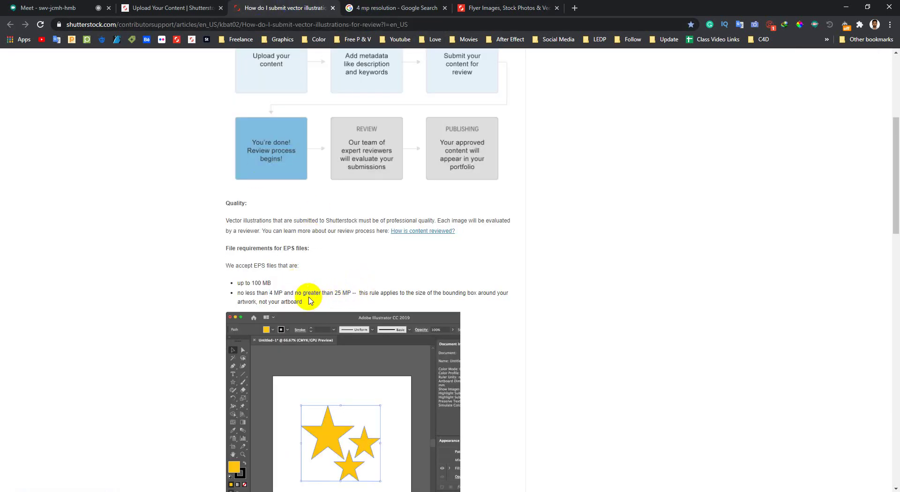
left_click_drag(306, 304, 195, 303)
left_click(195, 302)
scroll(193, 301, "down", 2)
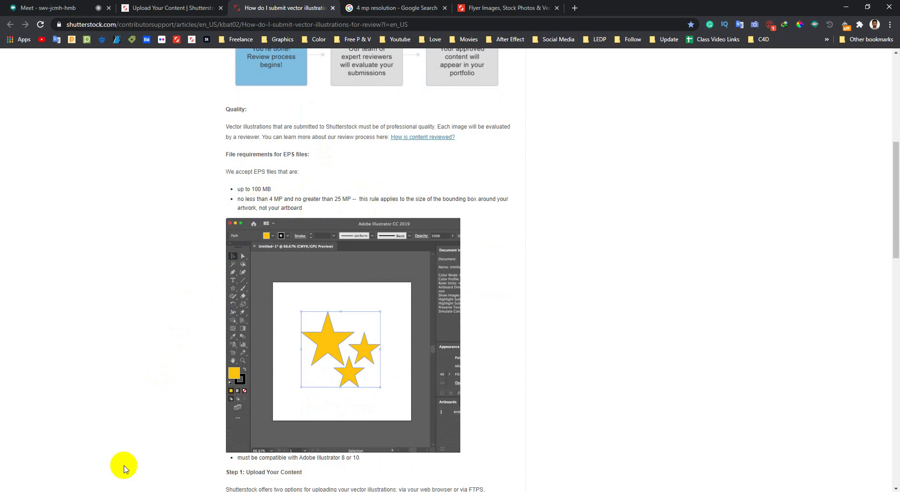
key("super")
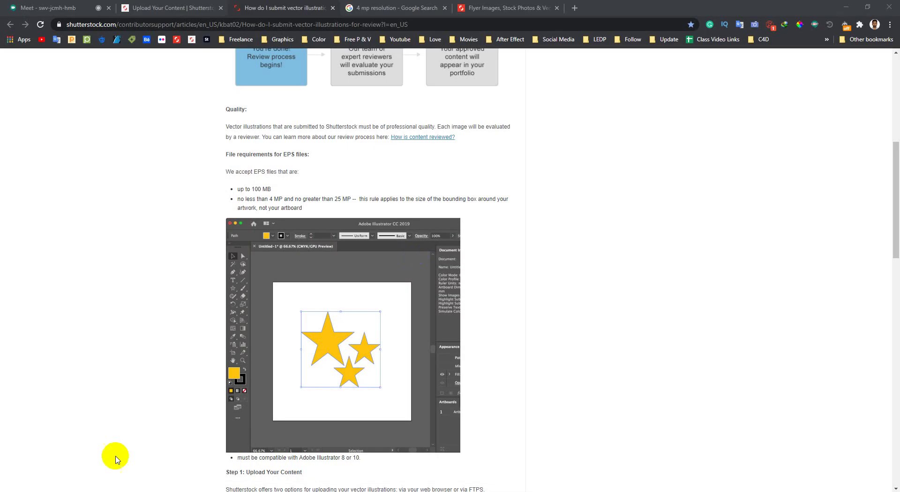
key("super")
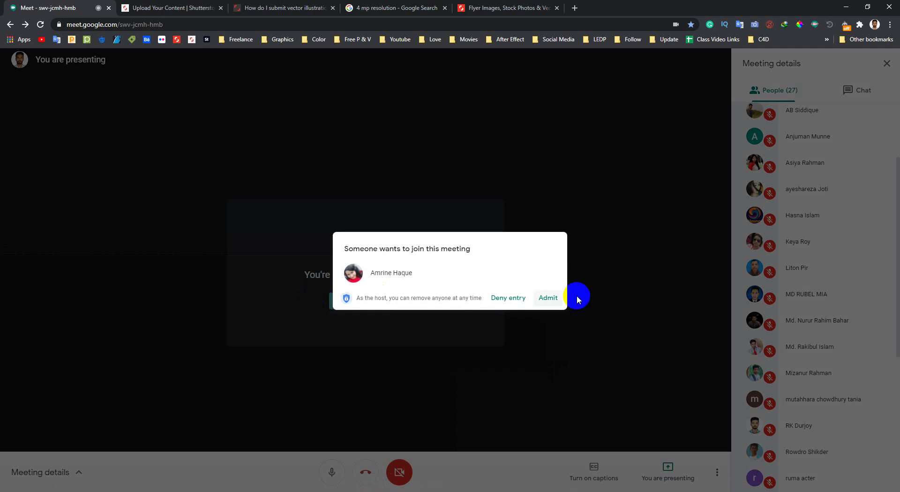
- Admit the waiting participant and launch Adobe Illustrator from the Start menu
left_click(563, 297)
key("super")
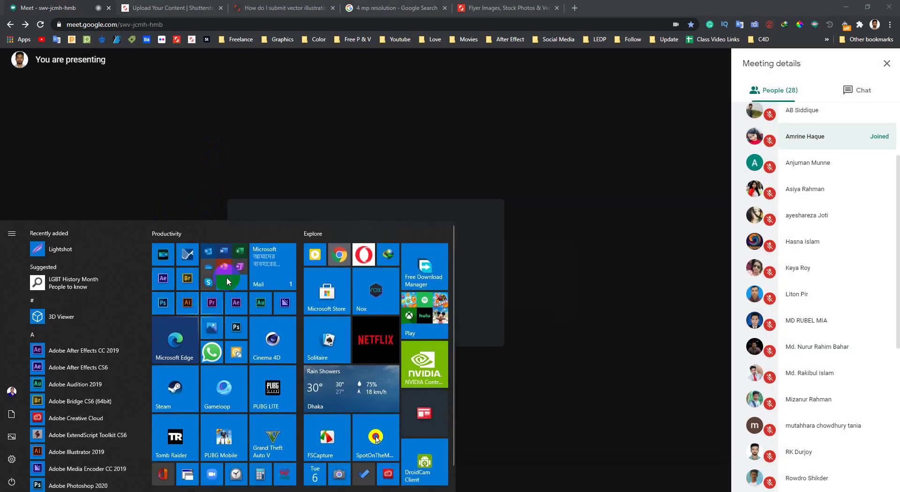
left_click(497, 196)
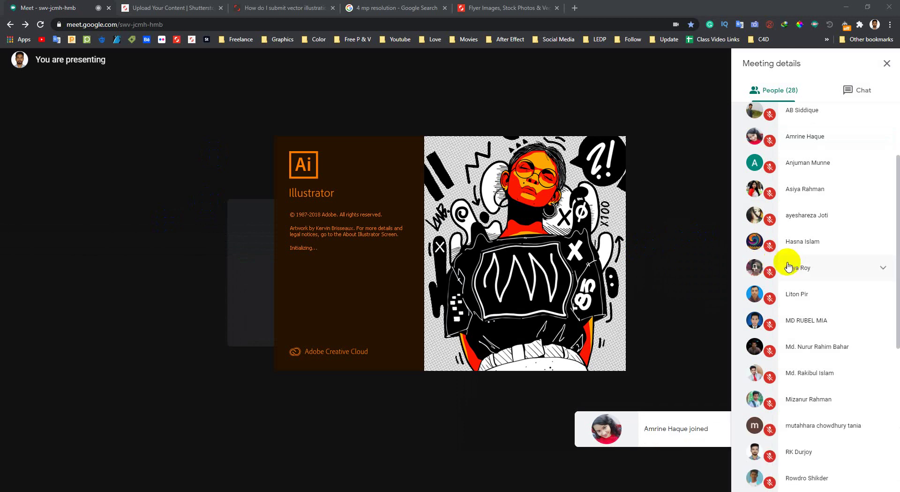
scroll(774, 270, "down", 1)
scroll(778, 282, "down", 5)
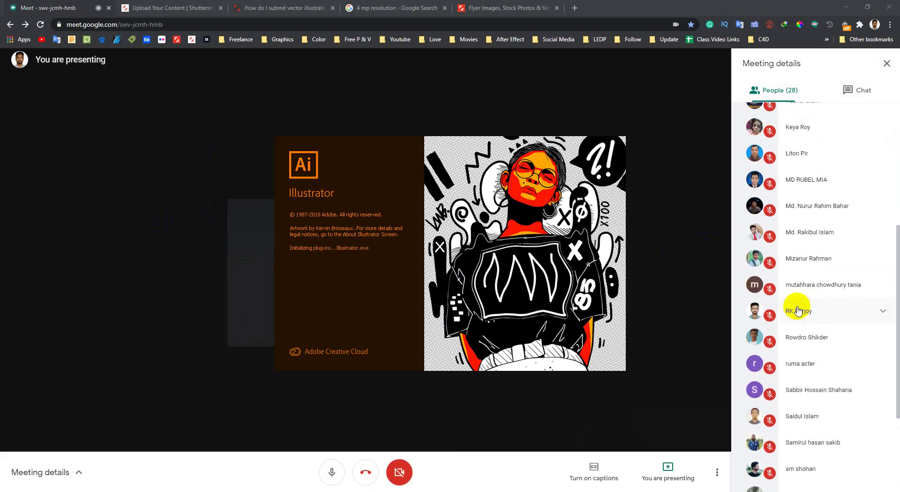
scroll(802, 293, "up", 8)
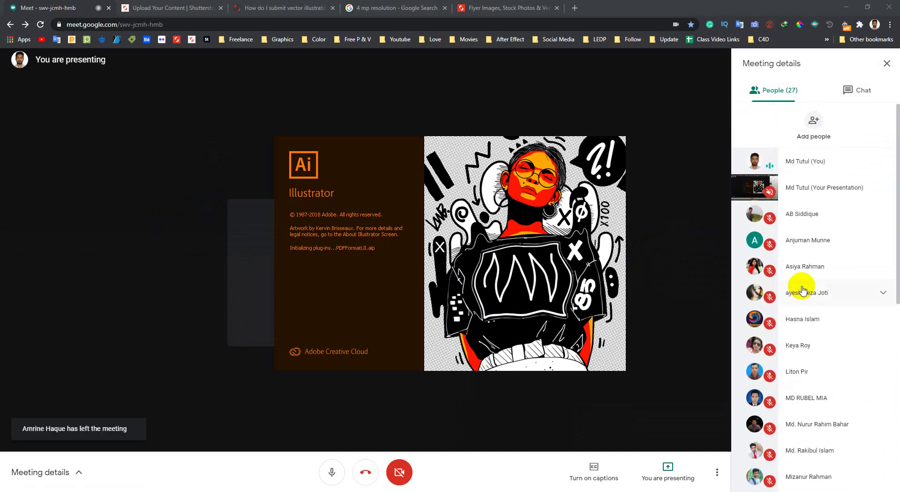
left_click(488, 339)
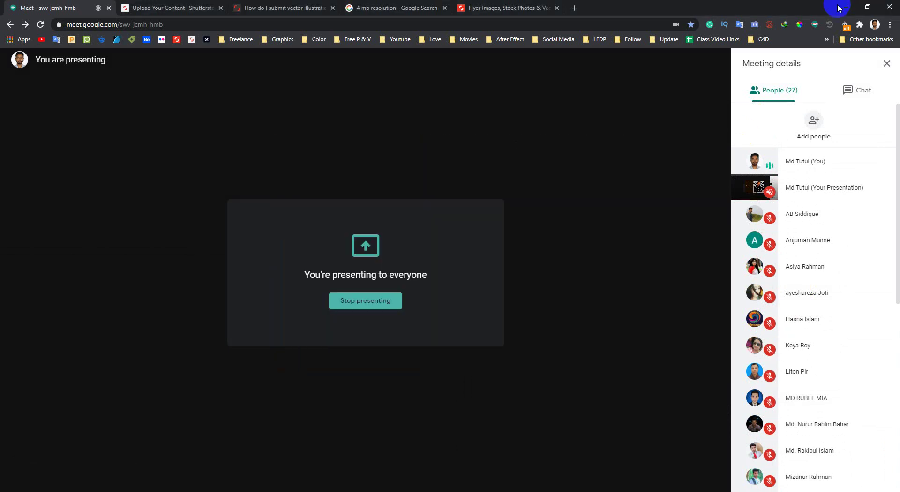
- Revisit the flyer results and the vector submission article, then return to the Meet call
left_click(846, 7)
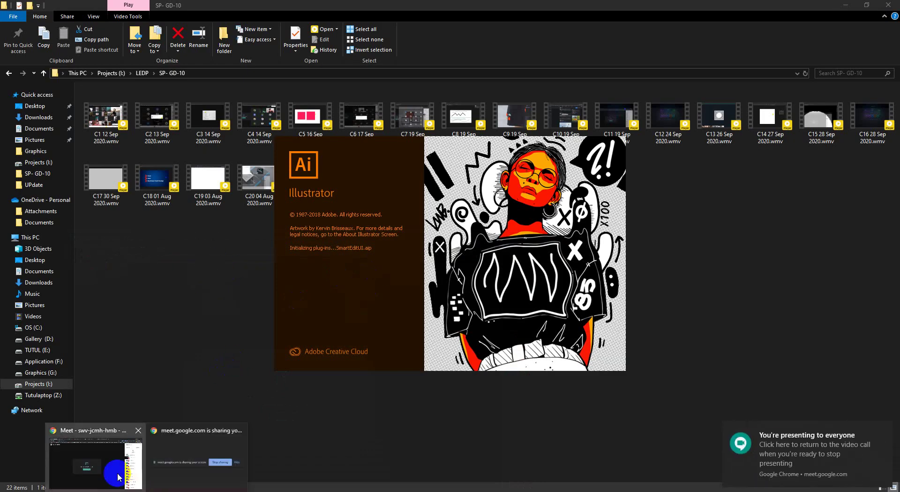
left_click(89, 471)
left_click(491, 6)
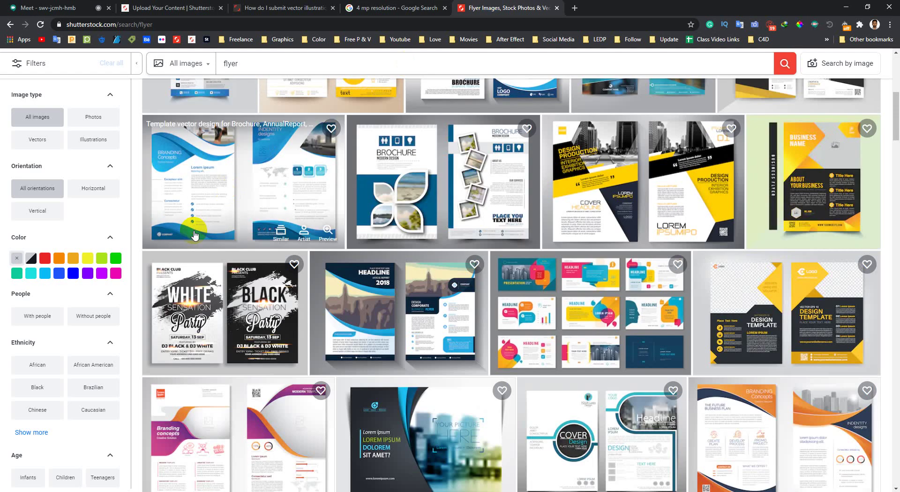
left_click(293, 8)
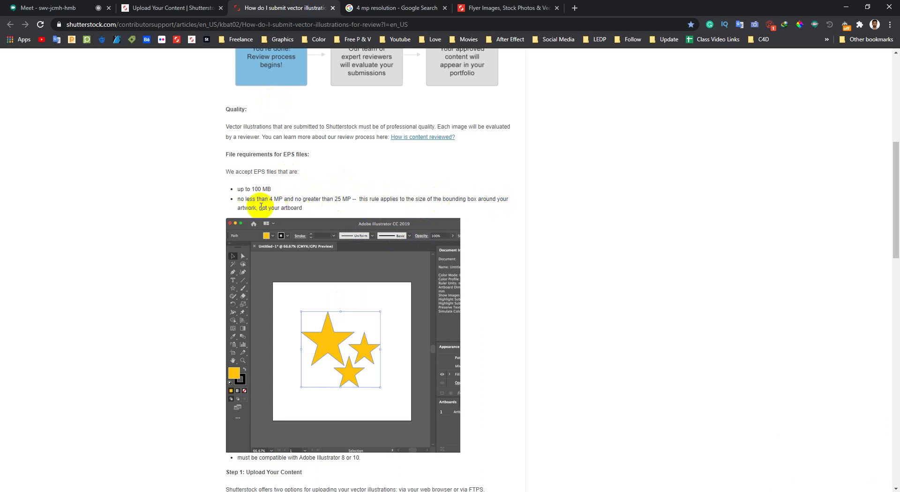
scroll(285, 210, "down", 2)
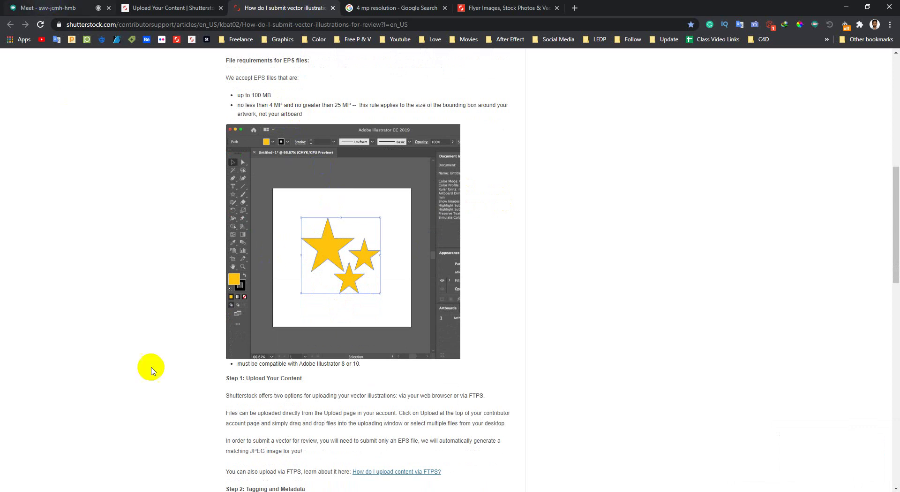
left_click(65, 8)
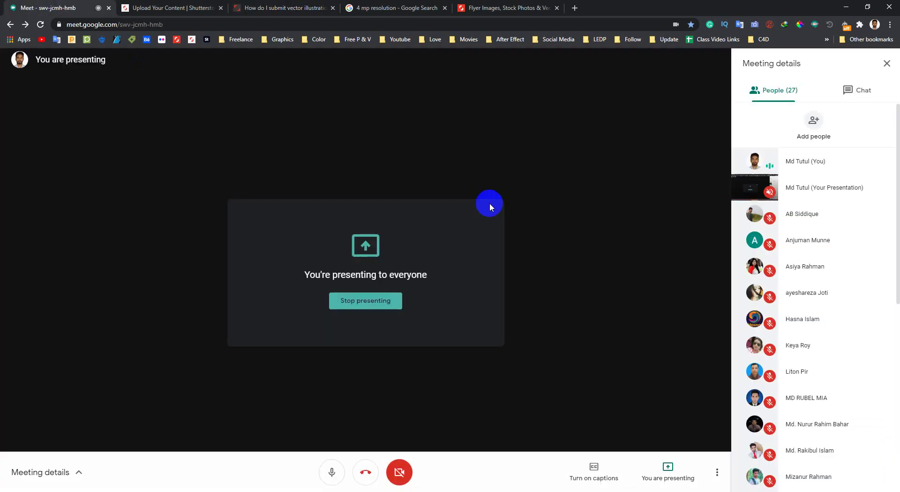
scroll(792, 256, "down", 5)
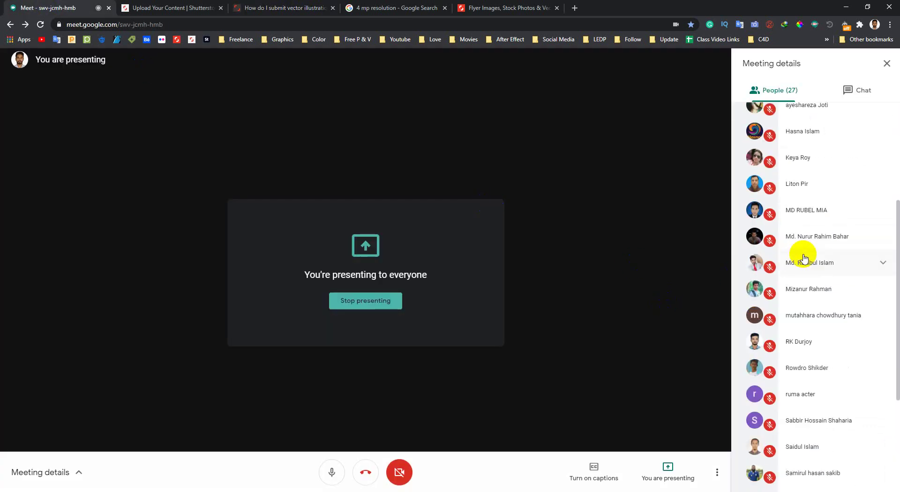
scroll(797, 249, "up", 5)
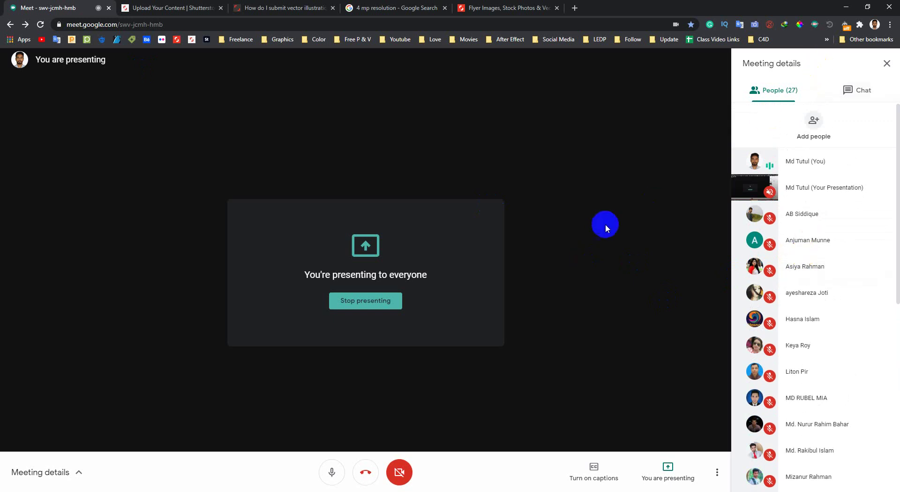
- Preview a 2000 × 4000 px new Illustrator document and close it without creating a file
left_click(846, 8)
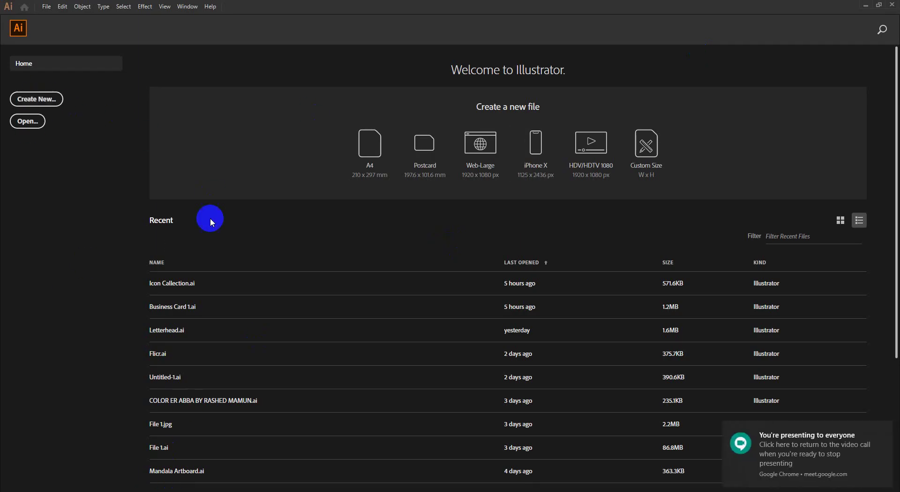
left_click(38, 100)
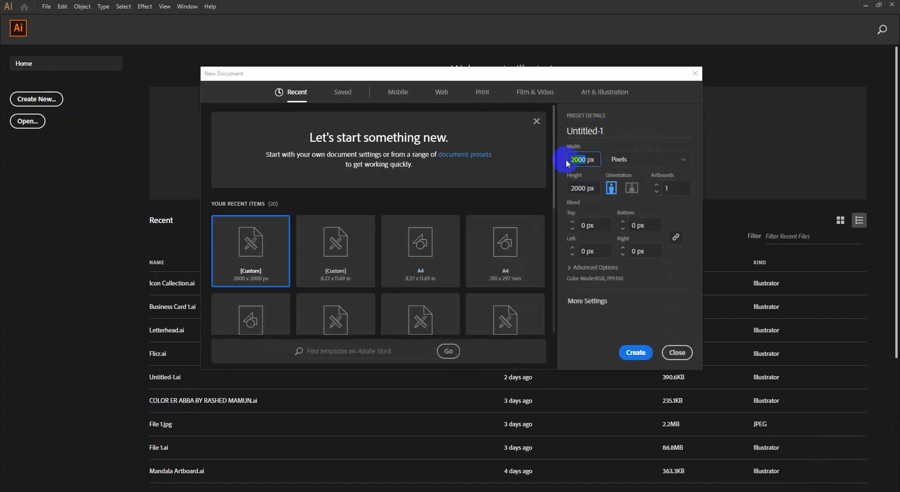
left_click(572, 188)
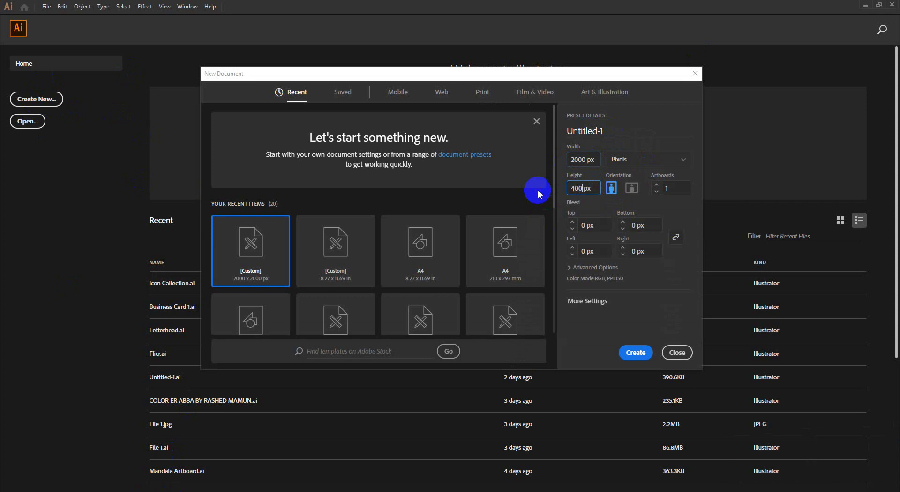
type("4000")
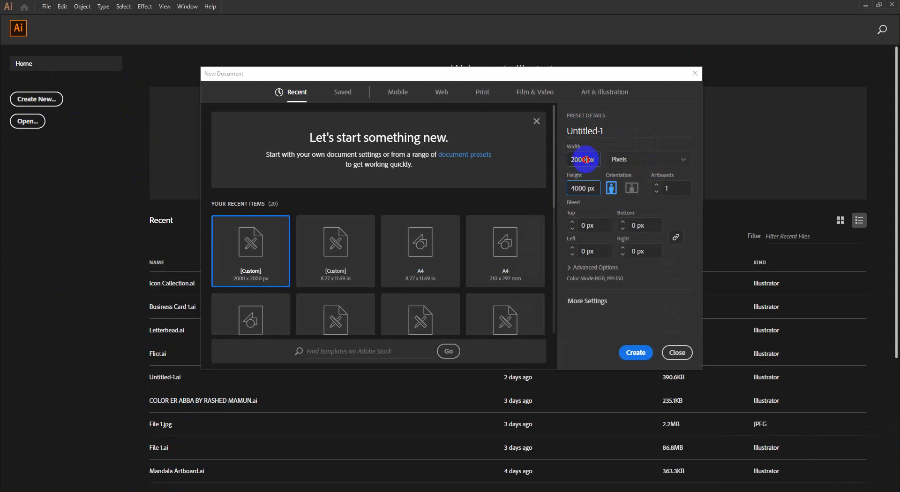
left_click(587, 160)
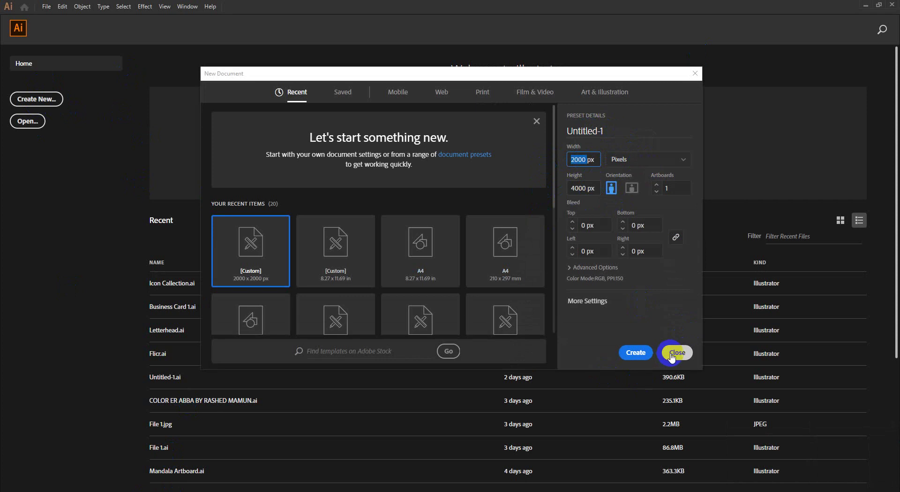
left_click(676, 352)
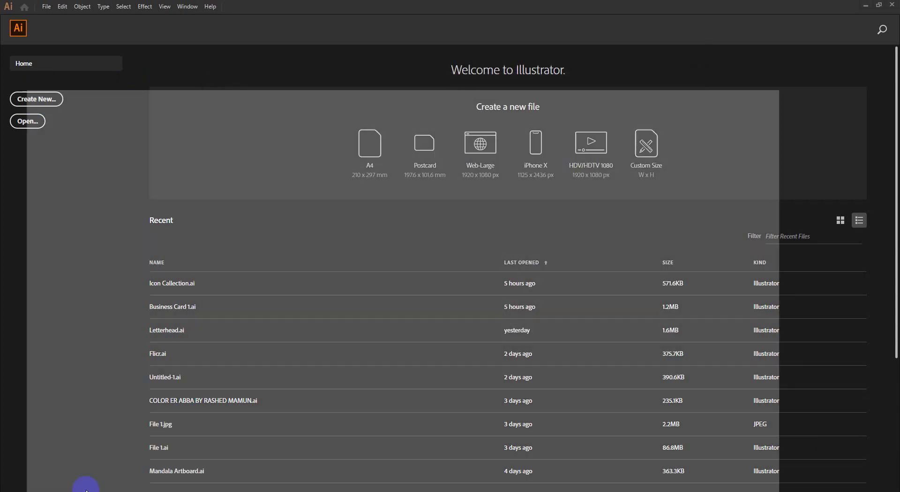
- Back in the vector submission article, highlight the bounding-box rule and scroll on
left_click(87, 489)
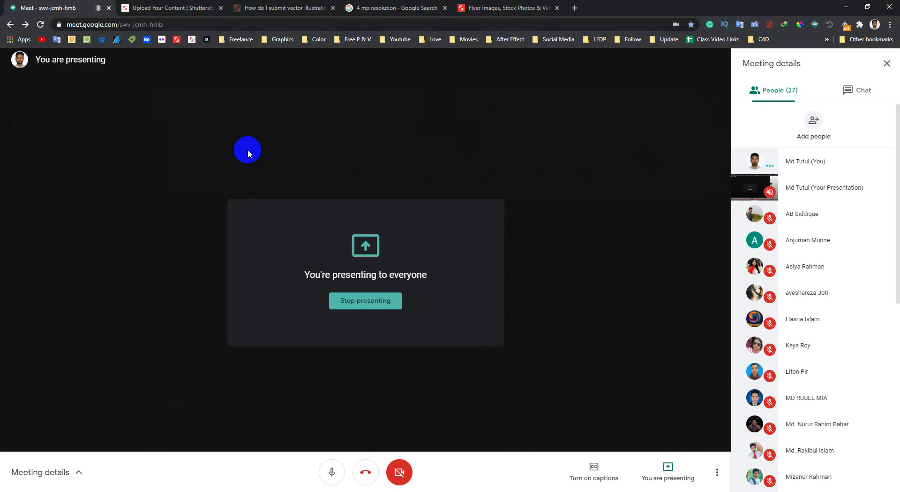
left_click(268, 8)
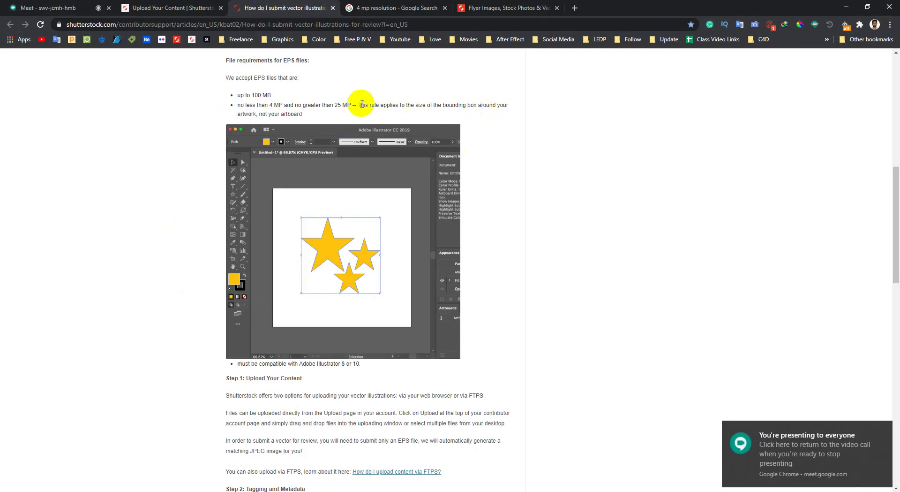
left_click_drag(360, 102, 362, 114)
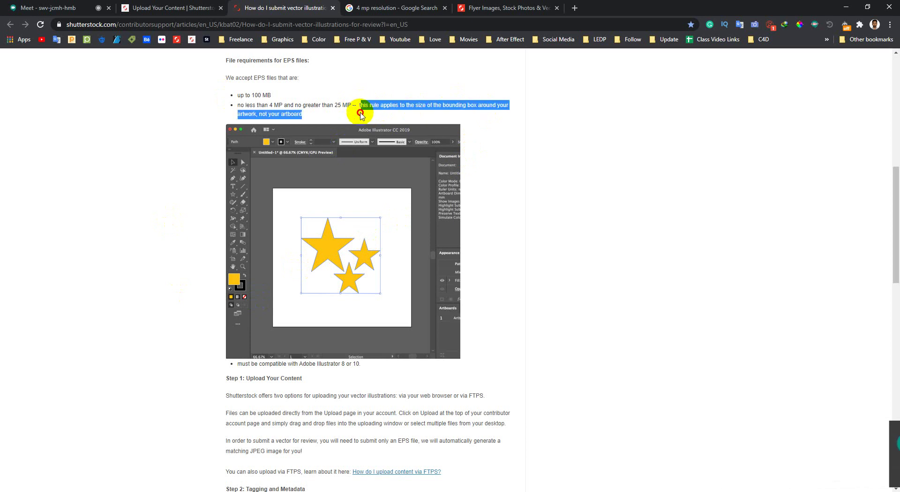
left_click(152, 231)
scroll(178, 260, "down", 3)
scroll(243, 263, "down", 2)
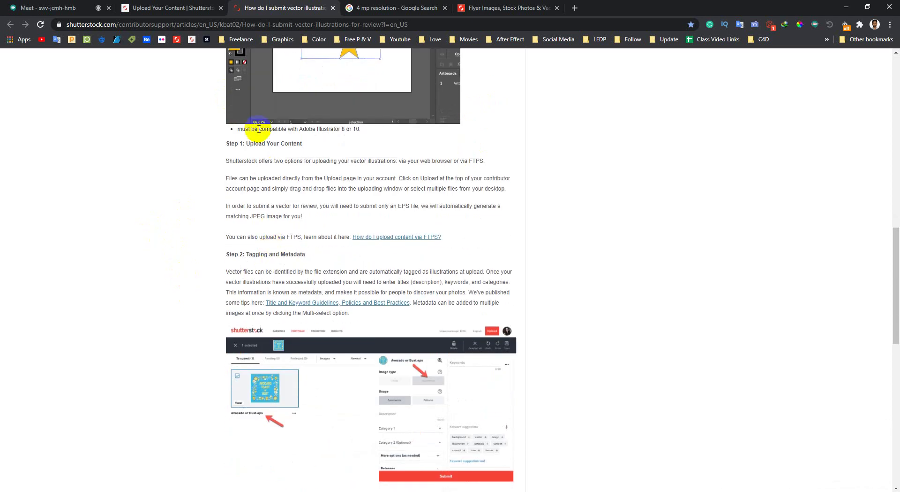
- Highlight the Upload Your Content heading and scroll down to the Helpful links
left_click_drag(249, 142, 346, 145)
left_click(261, 207)
scroll(217, 255, "down", 6)
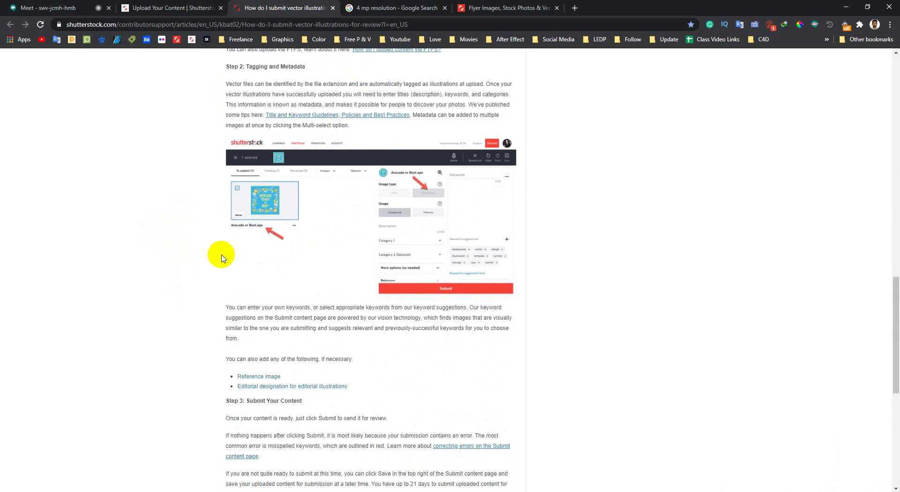
scroll(361, 179, "up", 2)
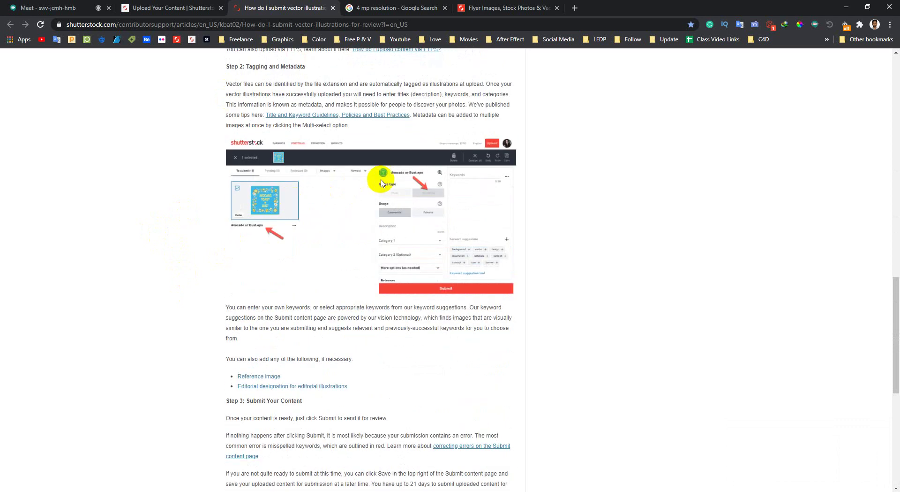
scroll(356, 192, "down", 4)
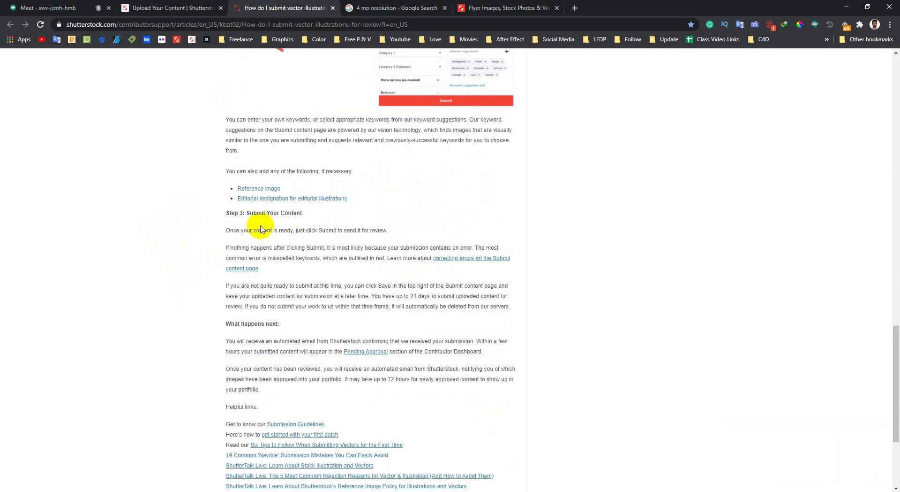
scroll(329, 187, "down", 2)
scroll(197, 274, "down", 2)
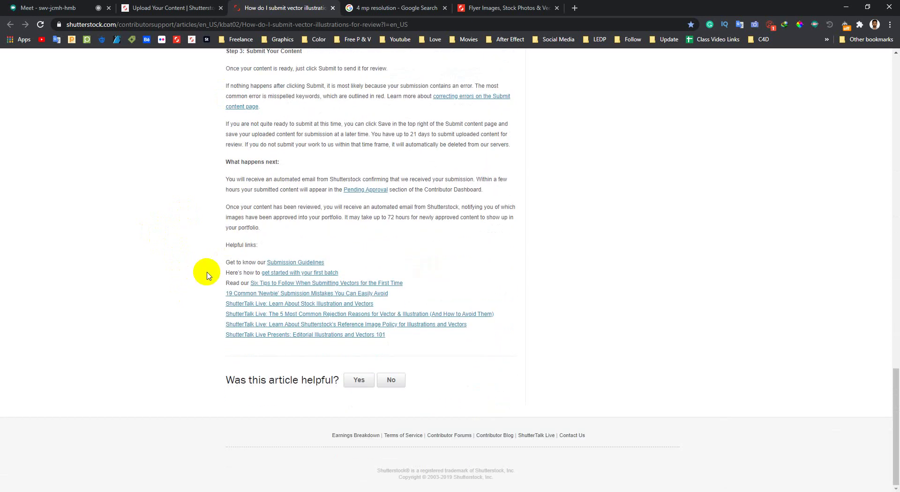
- Open the Submission Guidelines and common rejection-reasons articles in new tabs
left_click(287, 263)
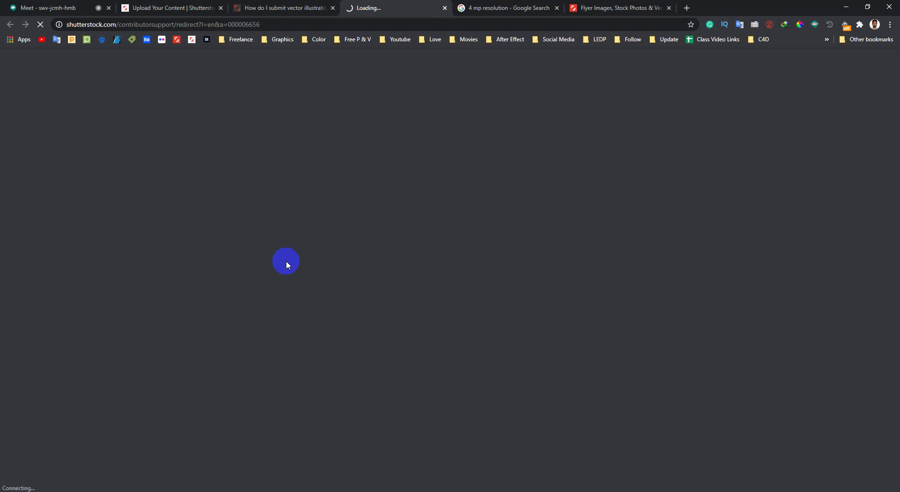
left_click(286, 7)
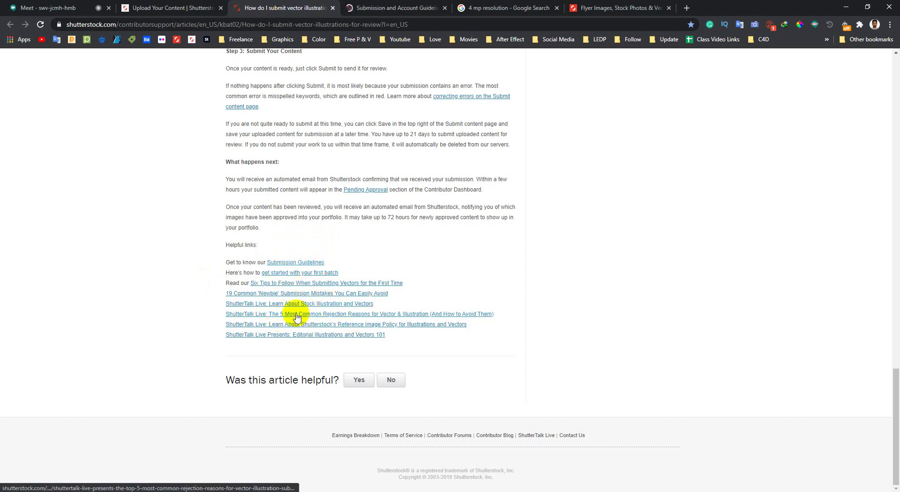
left_click(406, 315)
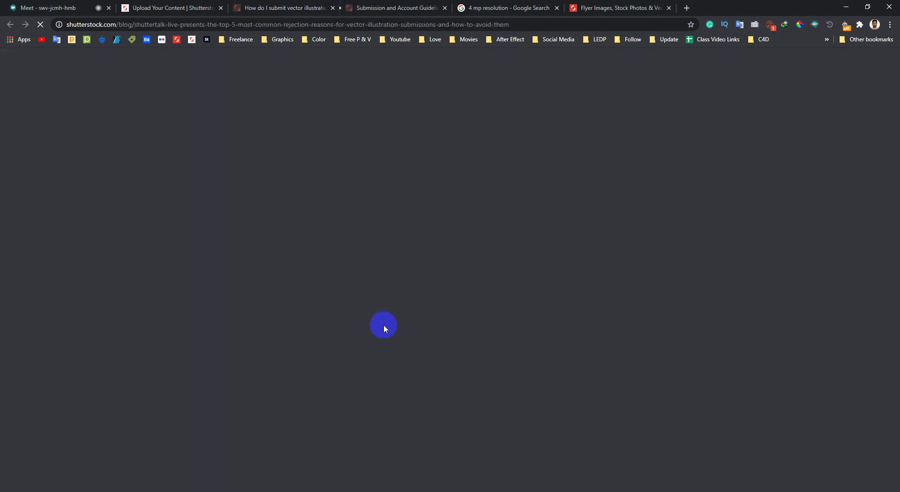
- Admit the guest in Meet, then highlight the Submission and Account Guidelines title
left_click(50, 4)
left_click(547, 303)
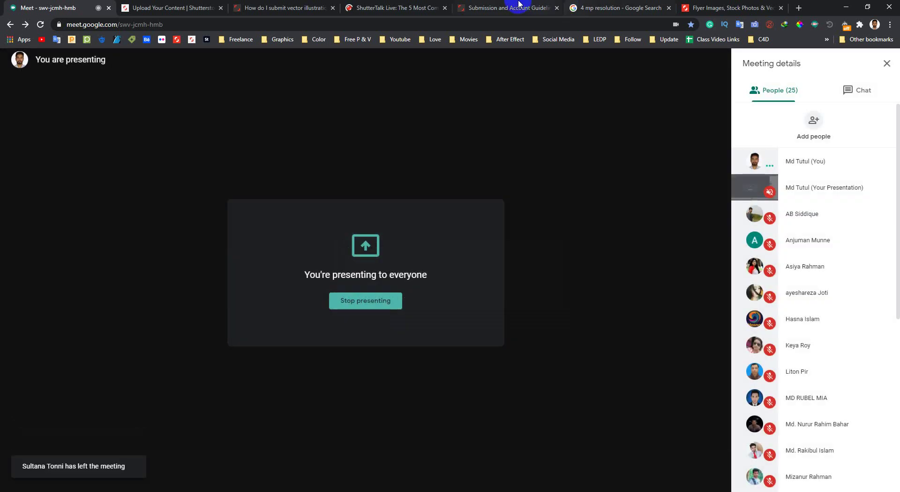
left_click(518, 3)
left_click_drag(227, 141, 483, 150)
left_click(354, 139)
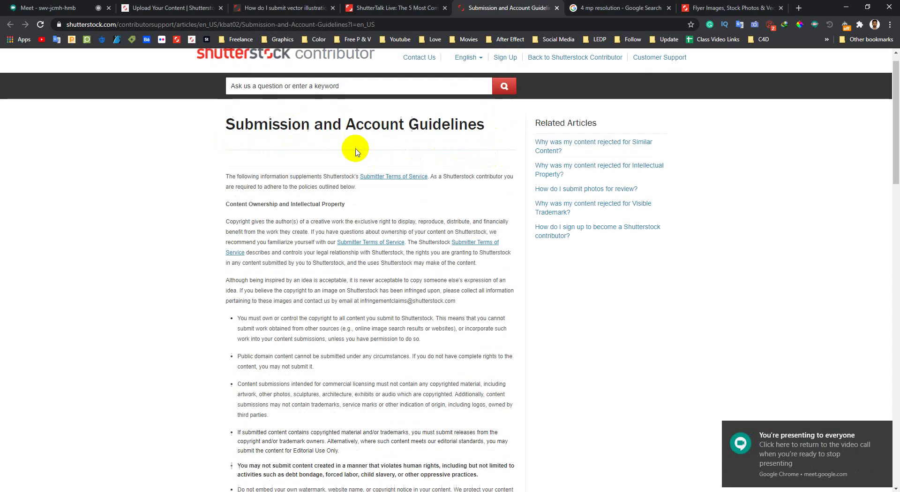
- Highlight the first copyright-ownership rule and scroll down the guidelines
scroll(354, 147, "down", 1)
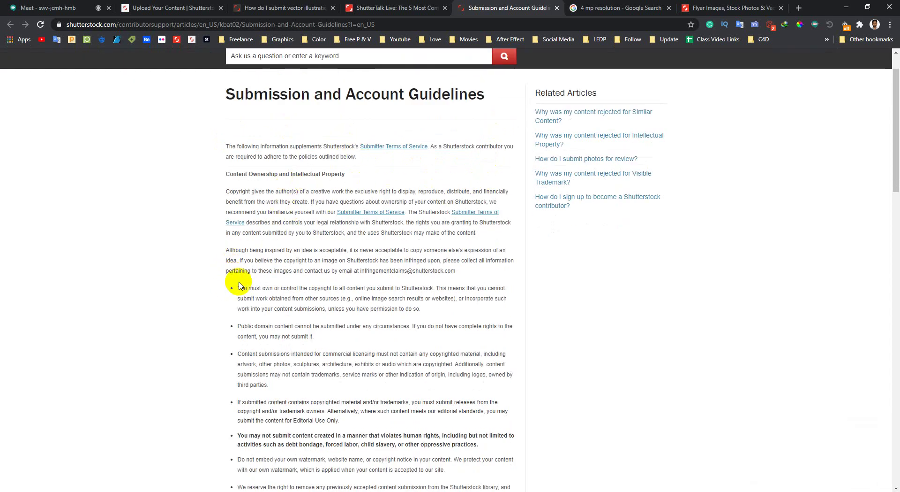
left_click_drag(239, 288, 459, 287)
left_click(394, 293)
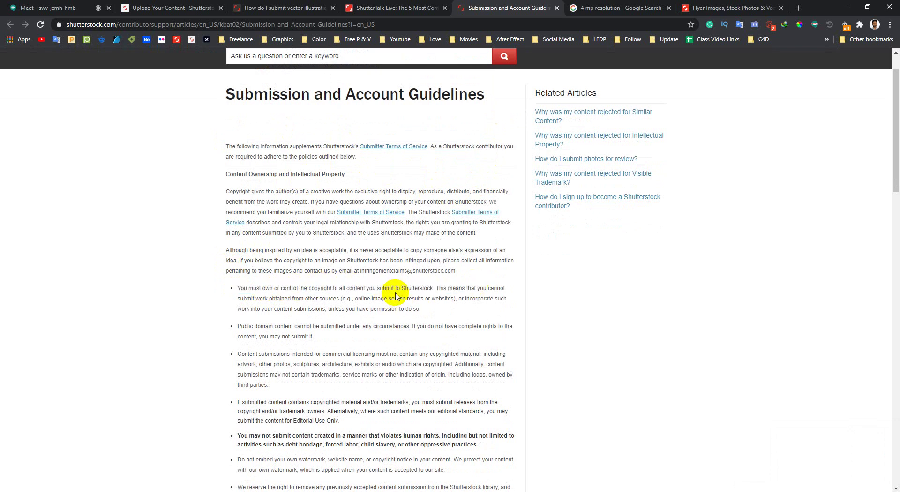
scroll(393, 294, "down", 5)
scroll(287, 312, "down", 2)
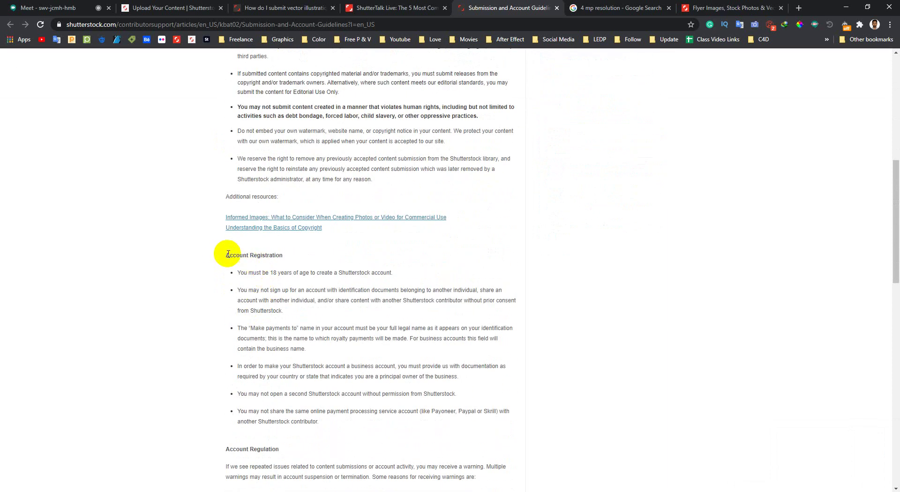
- Repeatedly highlight the 18-years-of-age account registration rule
left_click(260, 256, "shift")
left_click_drag(240, 272, 394, 272)
left_click(329, 274)
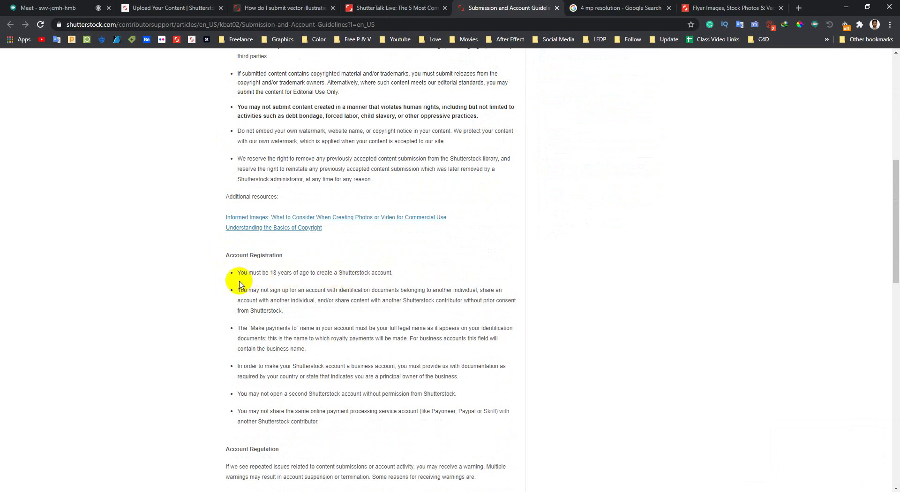
left_click_drag(240, 273, 391, 271)
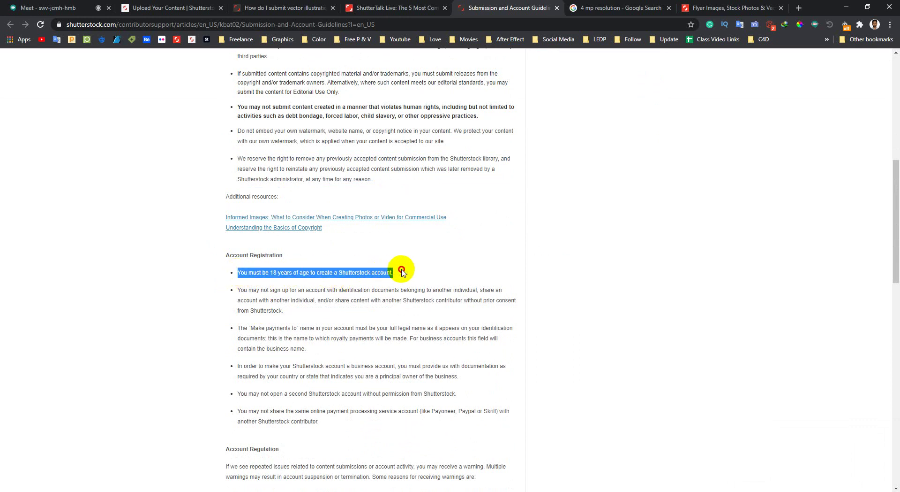
left_click(323, 273)
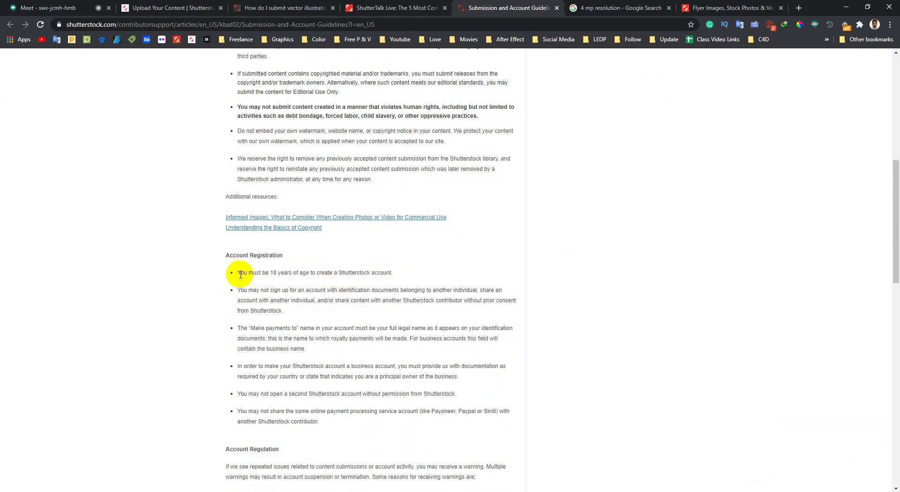
left_click_drag(237, 275, 393, 273)
left_click(289, 298)
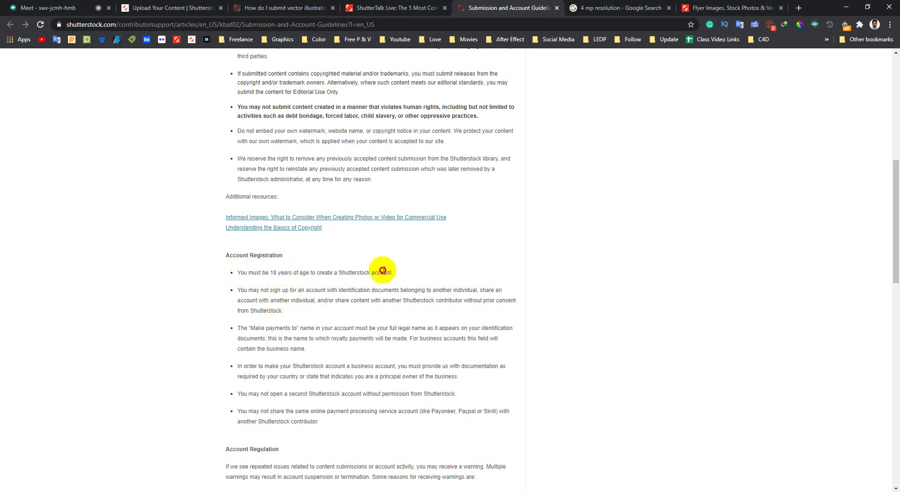
left_click_drag(393, 272, 236, 275)
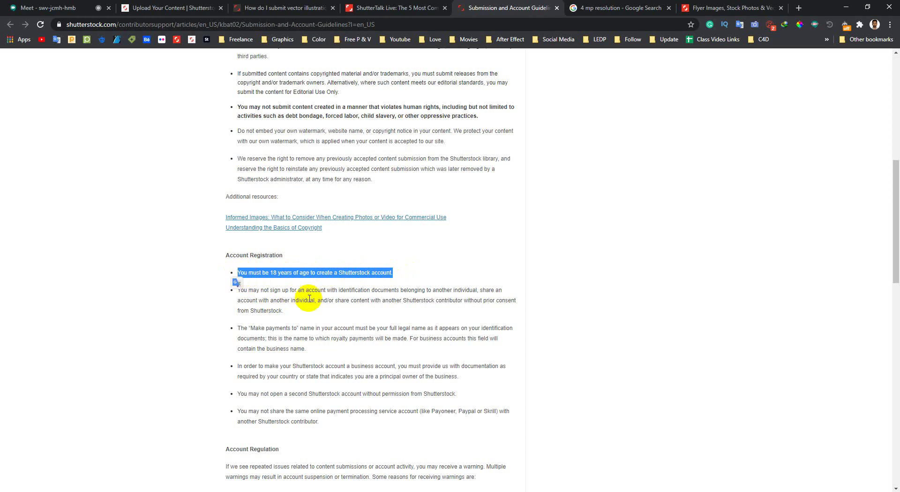
left_click(311, 299)
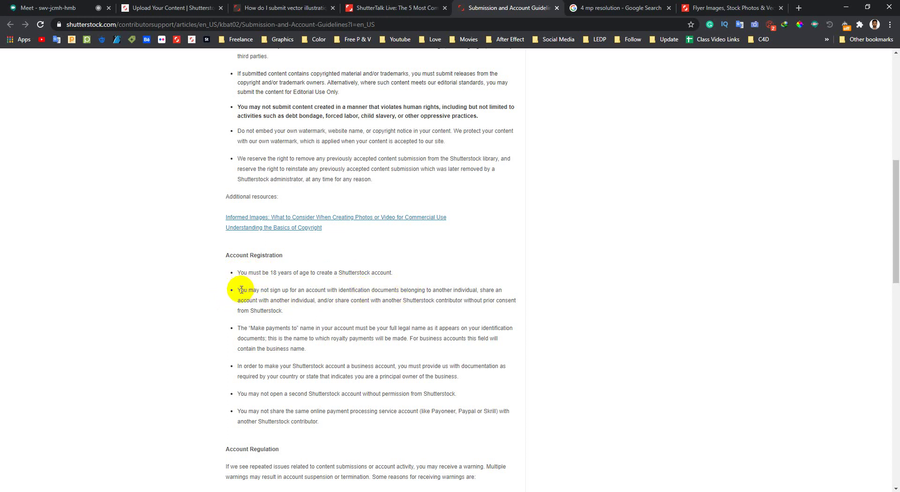
- Highlight the second registration rule and the Make payments to name rule, checking Meet between
left_click_drag(240, 289, 259, 290)
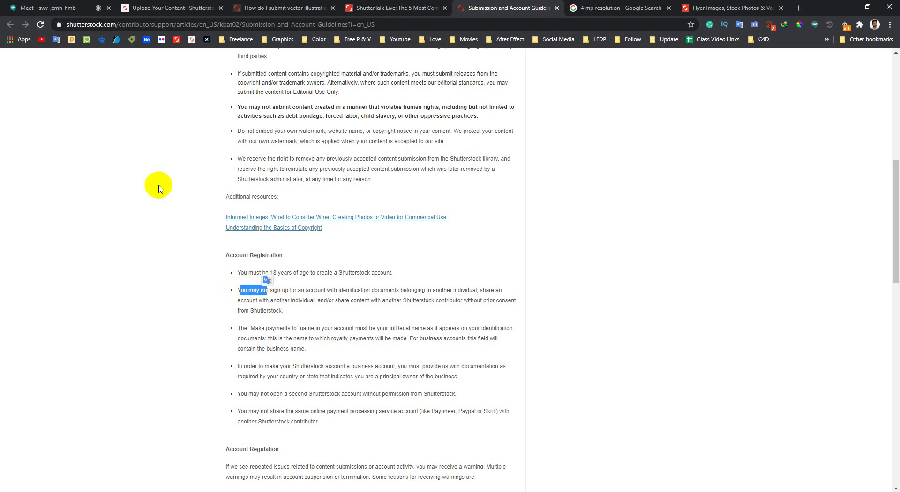
left_click(47, 7)
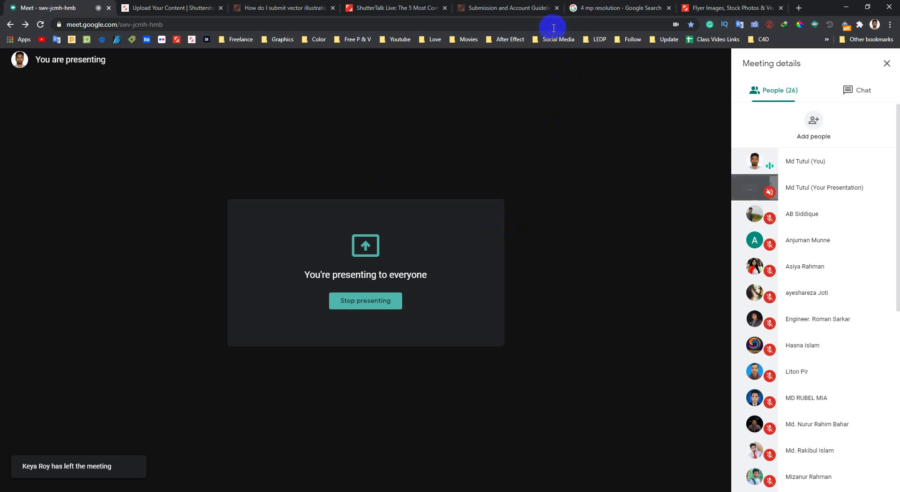
left_click(511, 8)
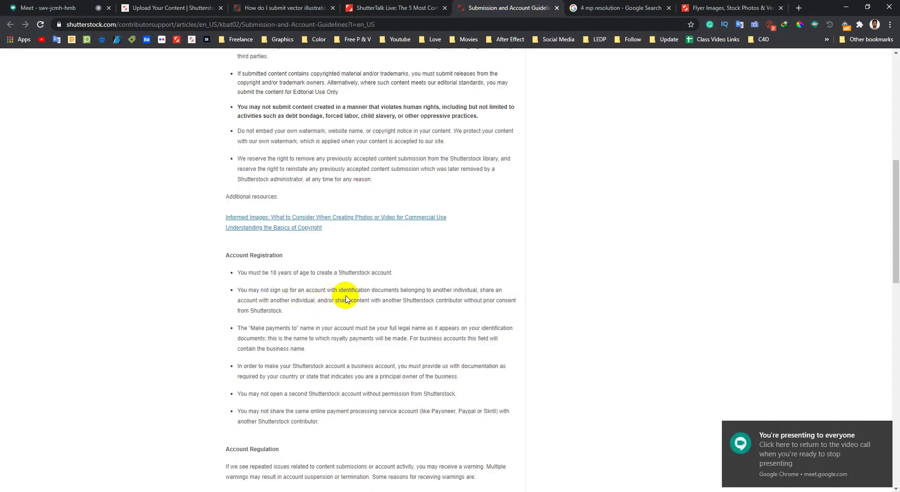
scroll(289, 311, "down", 1)
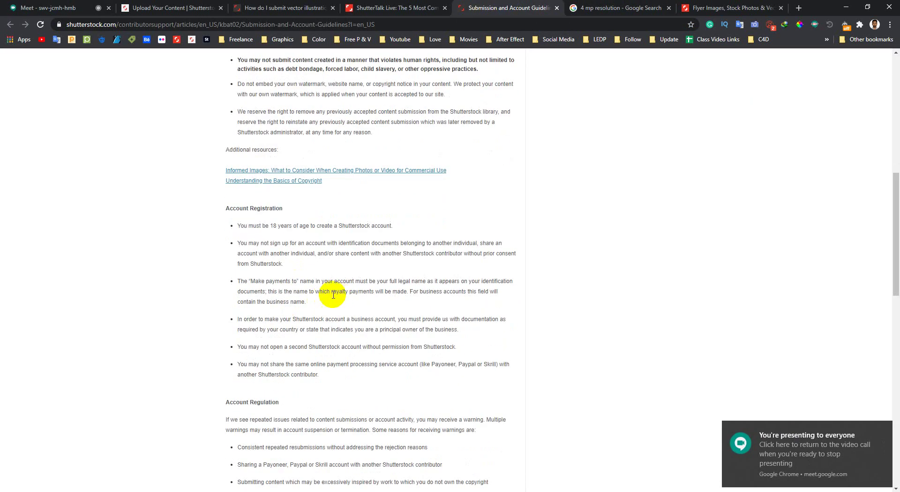
left_click_drag(239, 280, 315, 305)
left_click(48, 4)
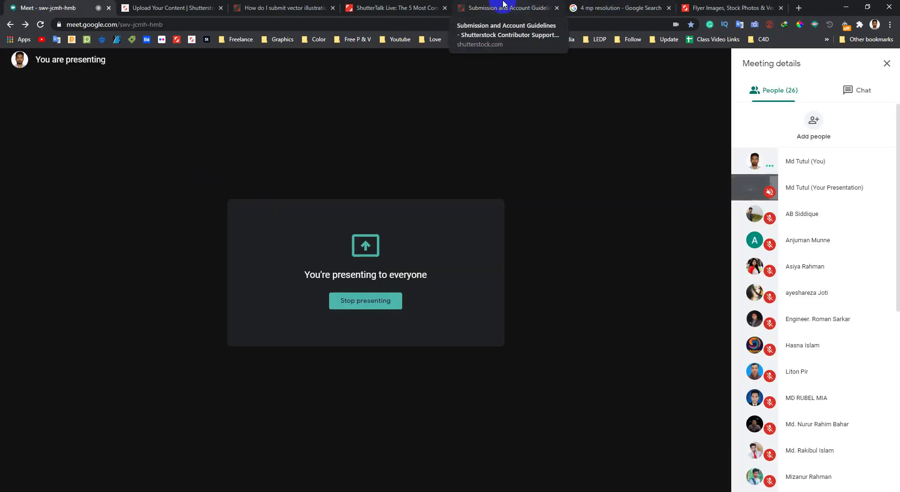
left_click(503, 3)
left_click(372, 282)
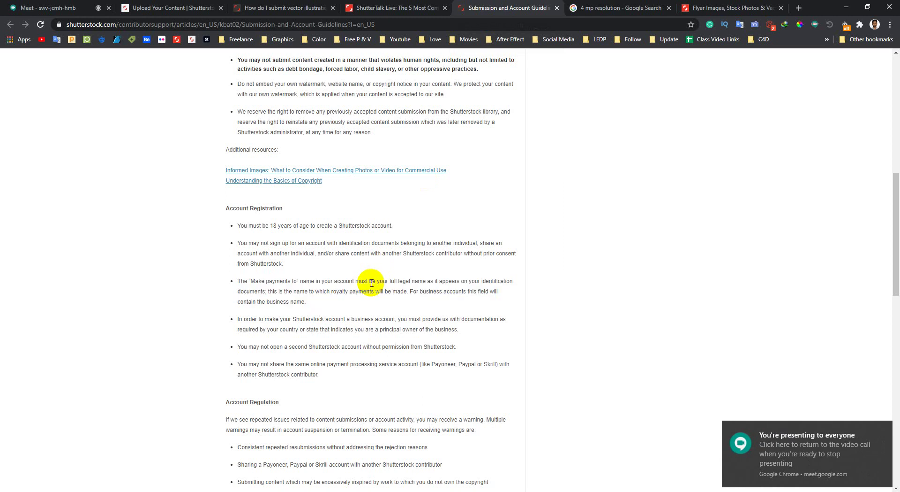
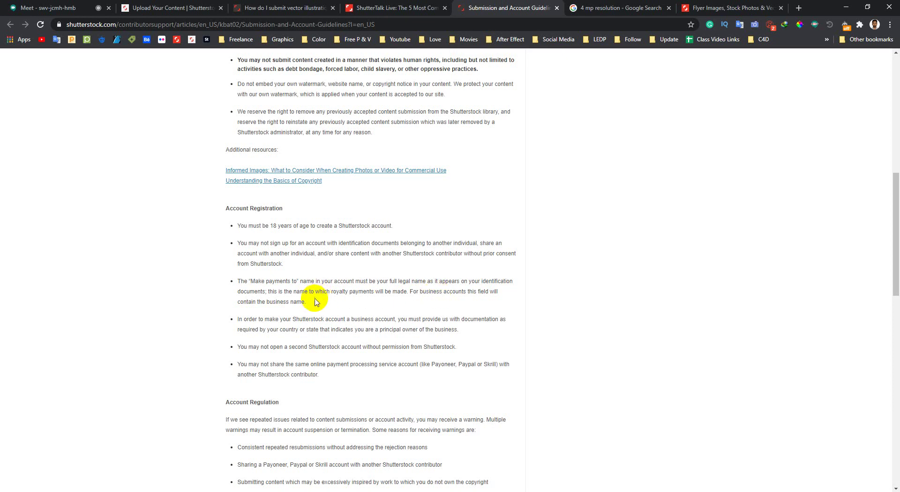
- Highlight the Account Registration paragraph about the payments name, then scroll down
left_click_drag(309, 303, 227, 275)
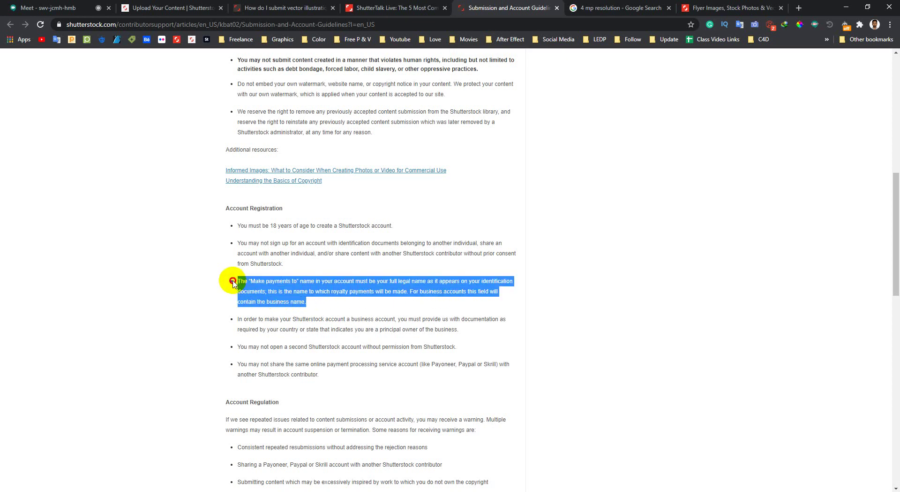
left_click(376, 283)
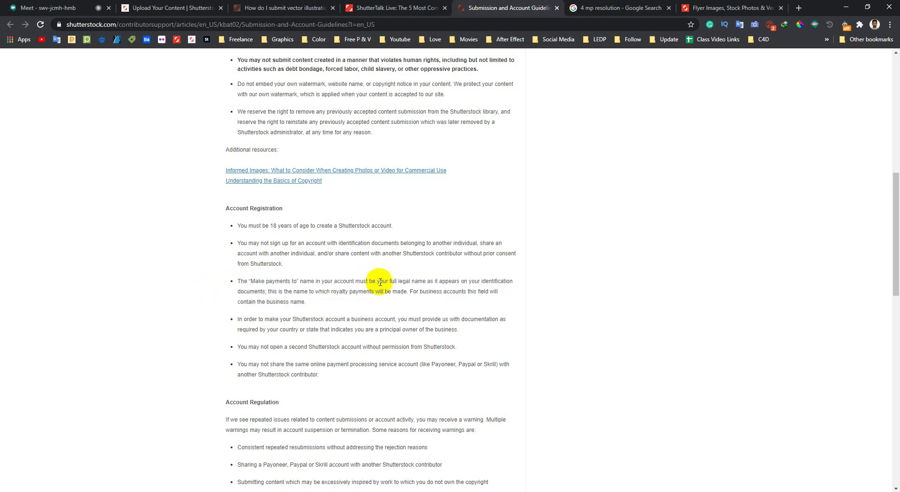
scroll(428, 310, "down", 1)
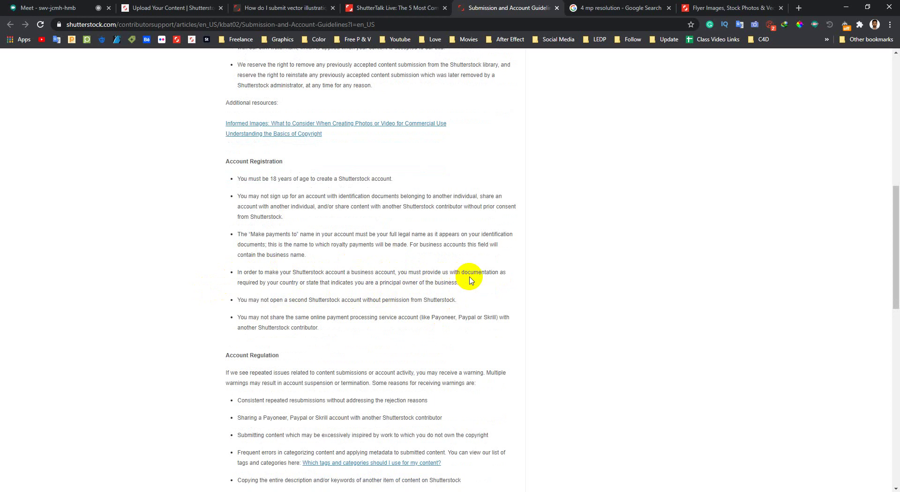
- Admit the waiting guest into the Meet call and return to the guidelines article
left_click(33, 7)
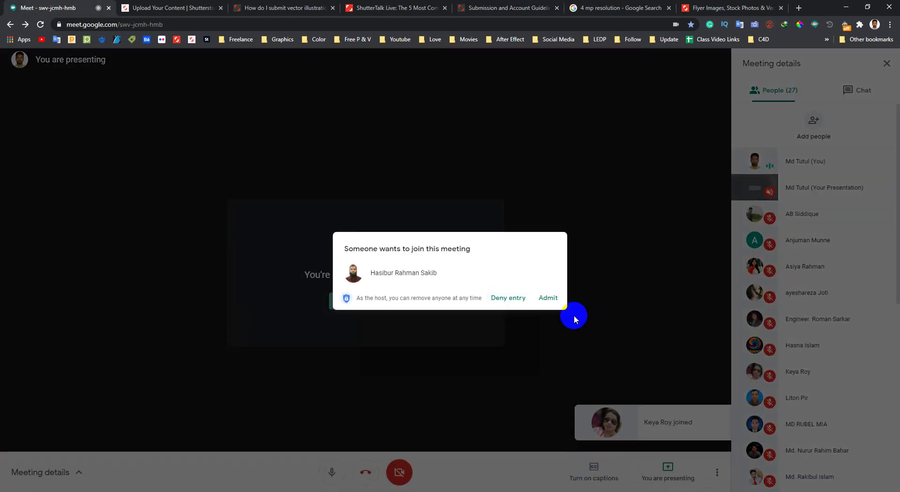
left_click(547, 298)
left_click(699, 8)
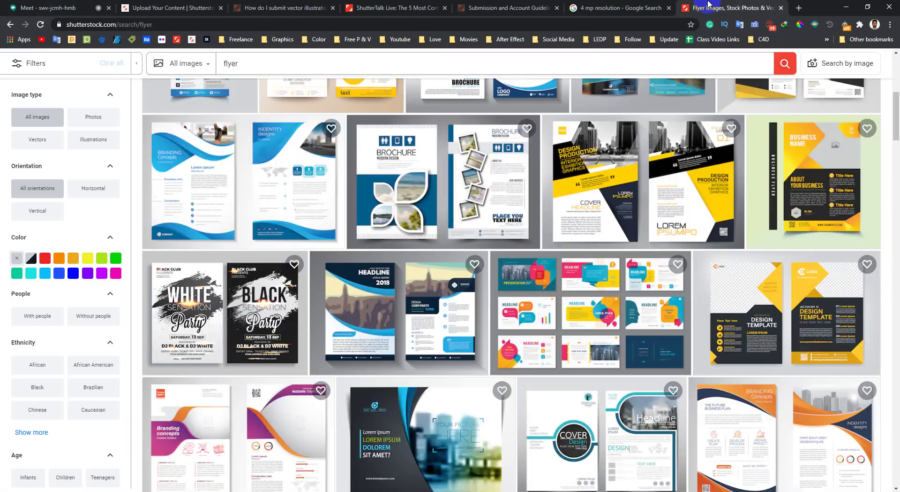
left_click(526, 6)
- Highlight the Account Regulation rules on opening a second account and sharing payment accounts
scroll(246, 309, "down", 1)
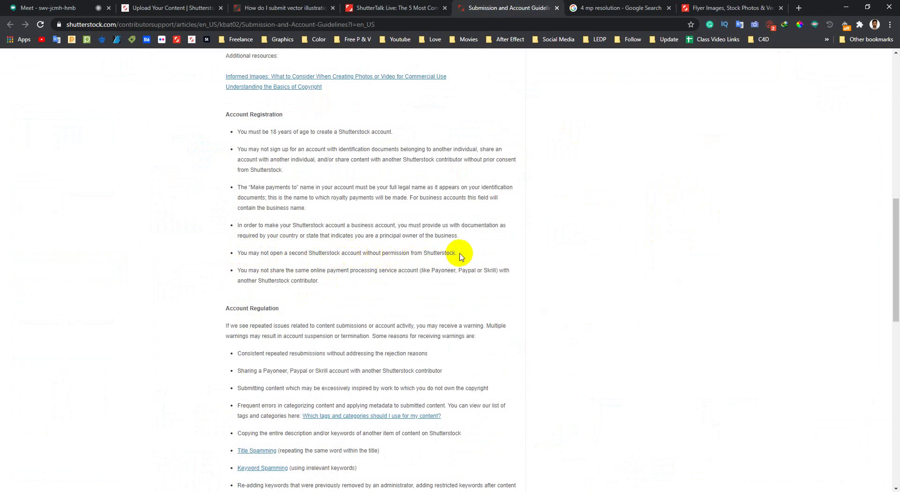
left_click_drag(460, 255, 240, 252)
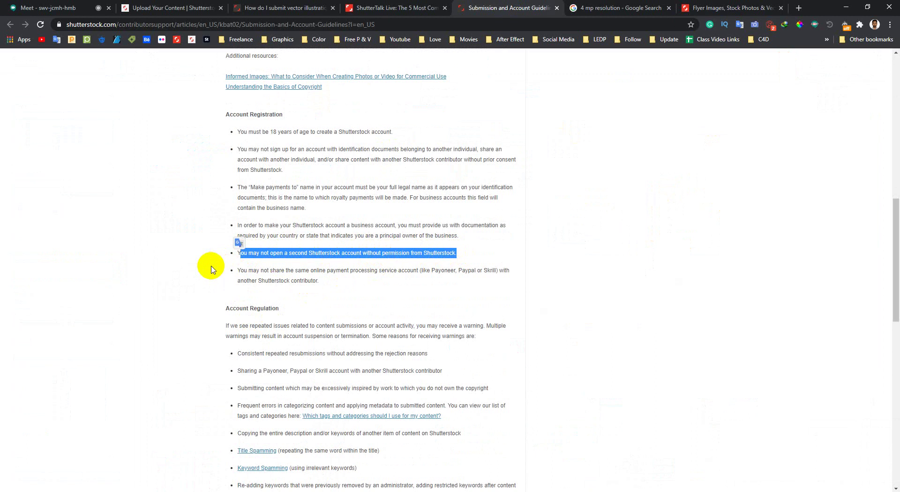
left_click(214, 271)
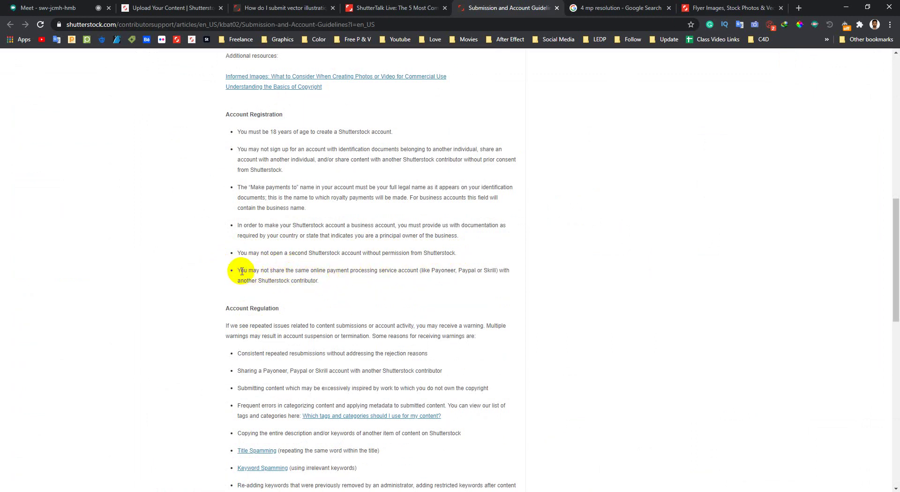
left_click_drag(238, 271, 355, 293)
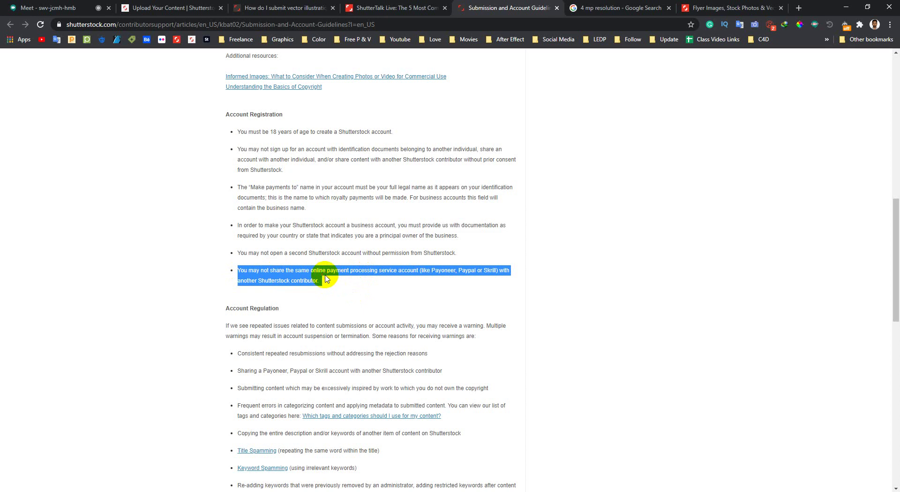
left_click(327, 279)
left_click_drag(396, 283, 241, 272)
left_click(197, 299)
- Scroll through the rest of Account Regulation, then switch to the Meet call
scroll(197, 300, "down", 1)
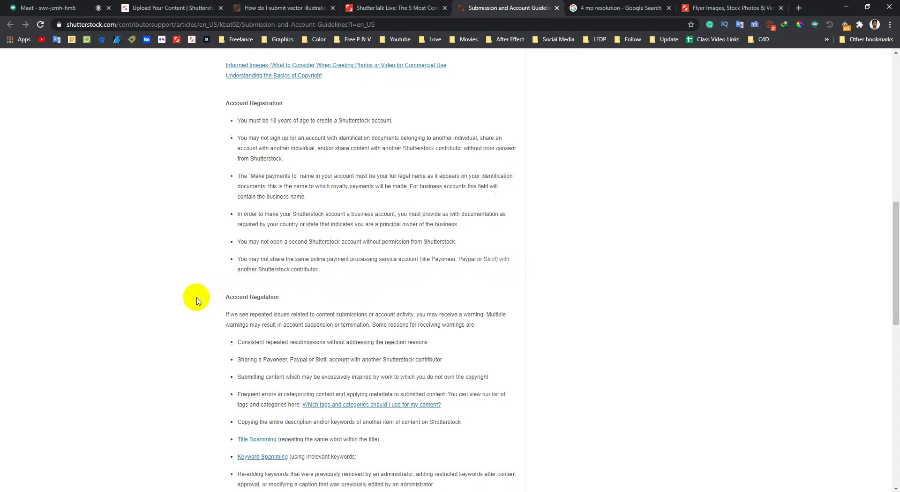
scroll(197, 300, "down", 2)
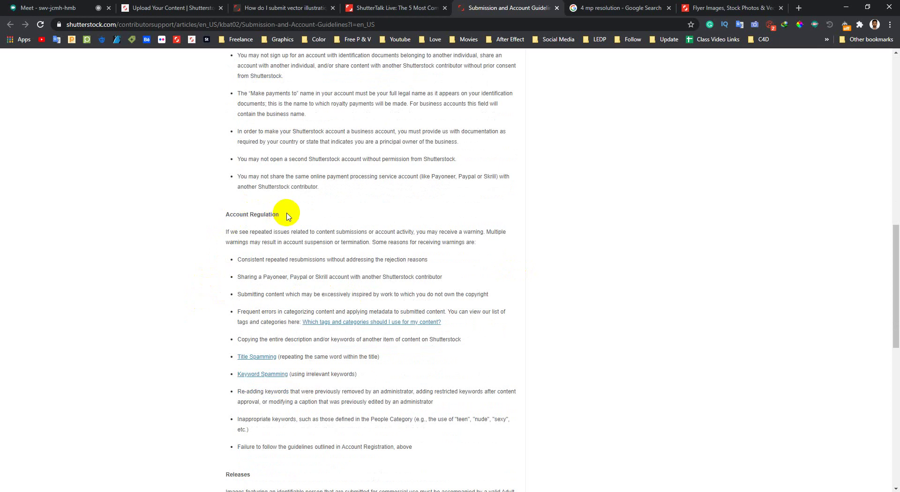
scroll(309, 216, "down", 5)
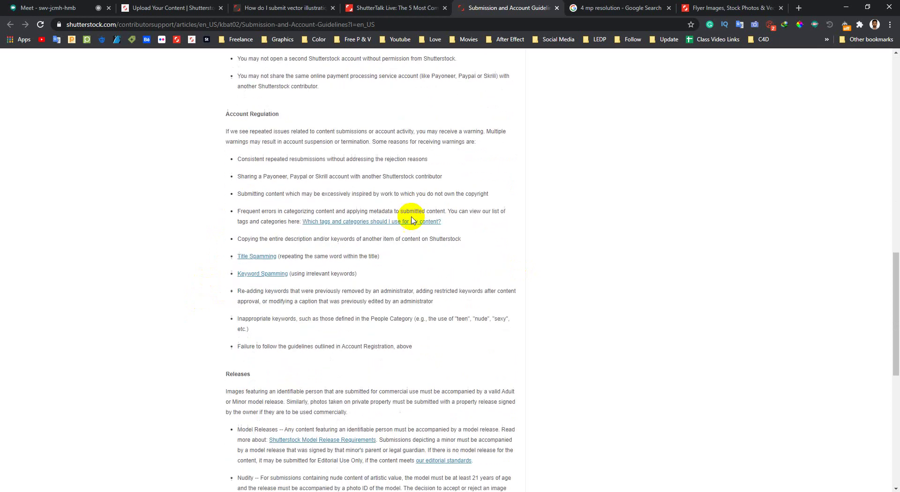
scroll(223, 289, "down", 5)
scroll(221, 289, "up", 6)
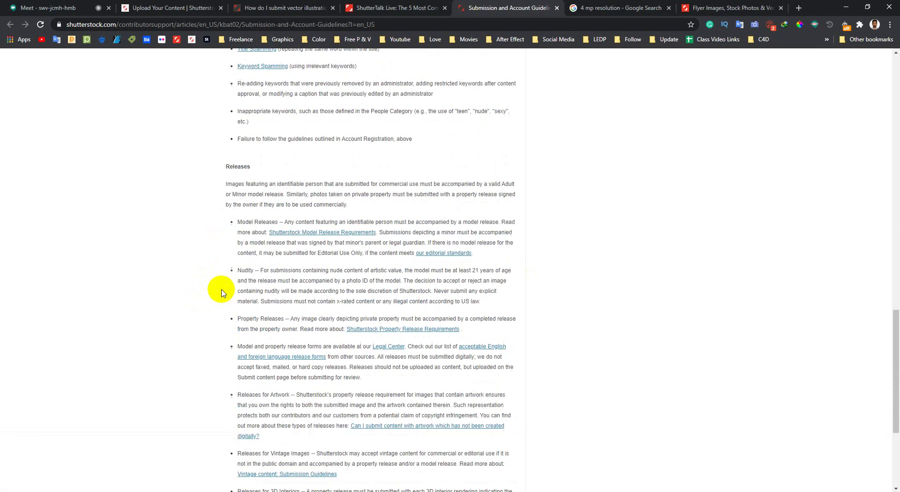
scroll(346, 257, "up", 1)
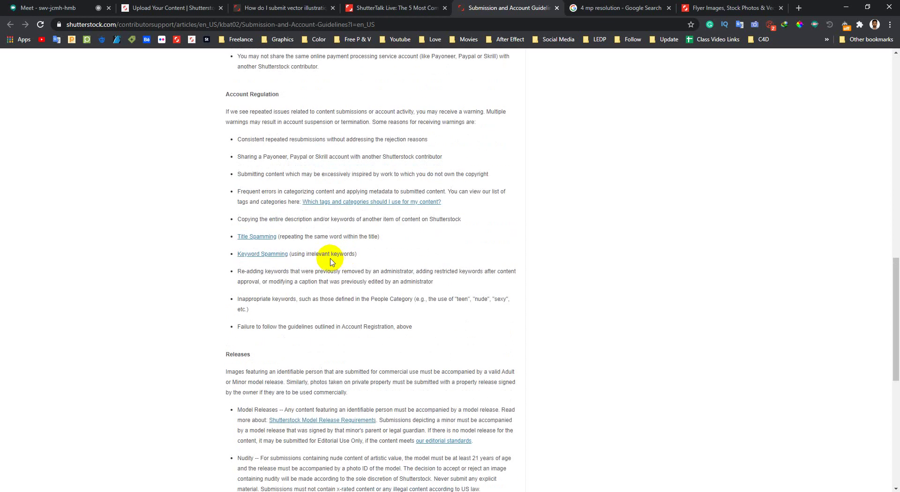
left_click(43, 4)
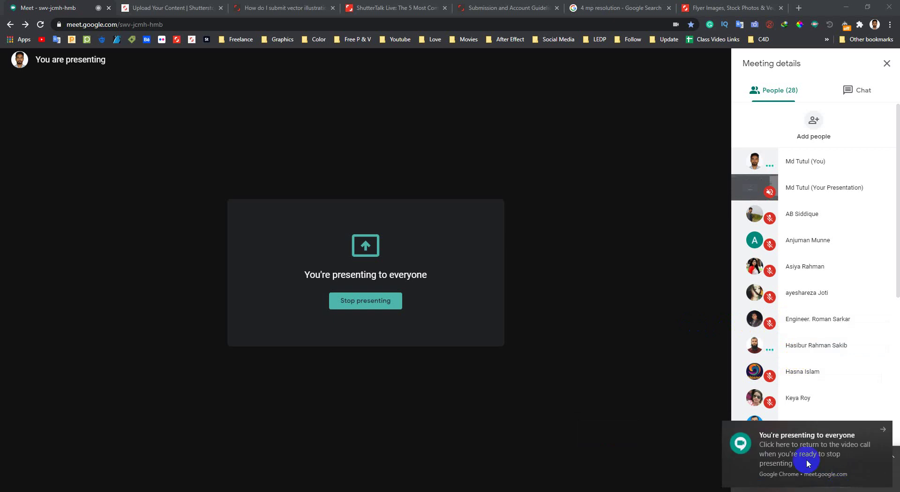
- Dismiss the presenting notification, clear all Windows notifications, and show the flyer image results
left_click(808, 463)
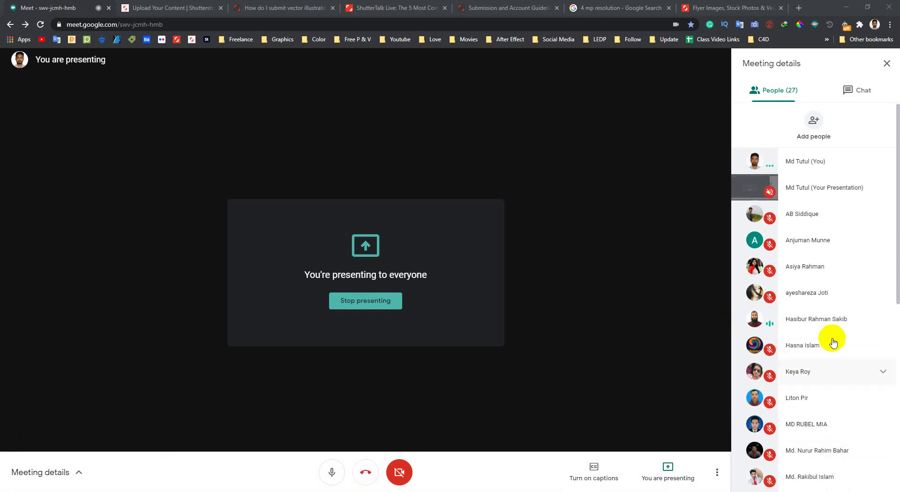
left_click(881, 488)
left_click(853, 386)
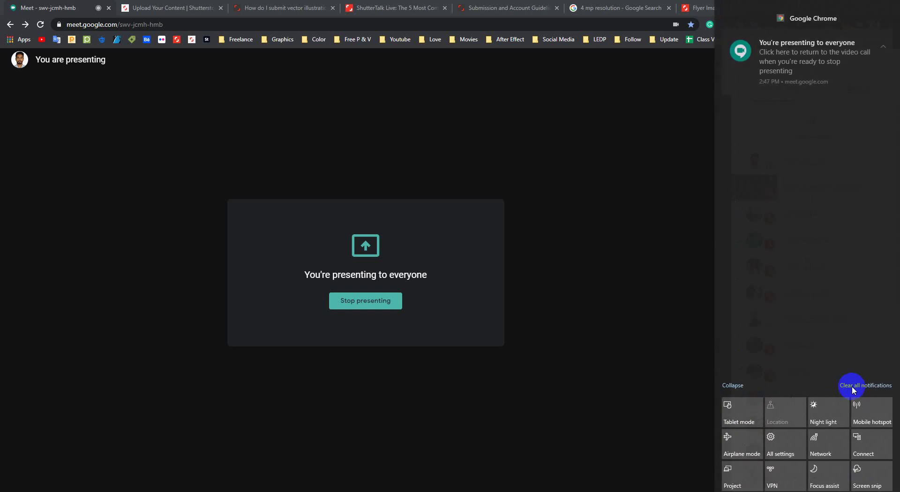
left_click(594, 490)
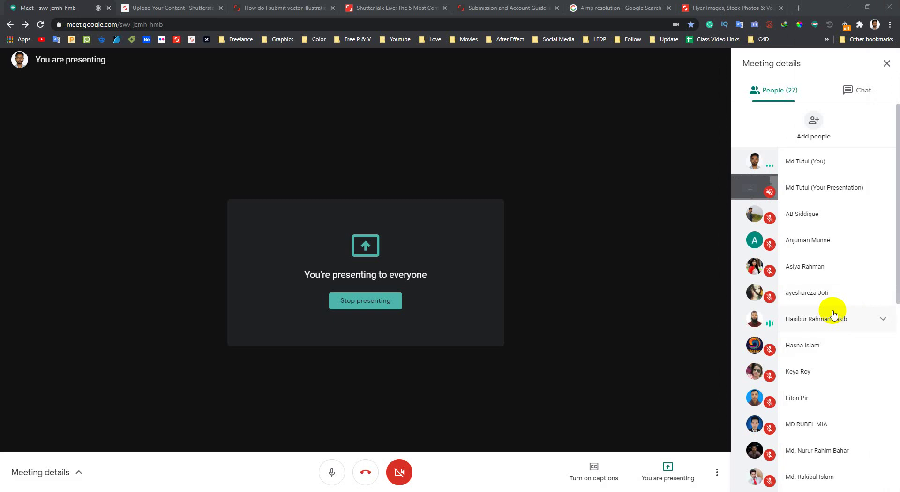
key("super")
key("super")
left_click(731, 8)
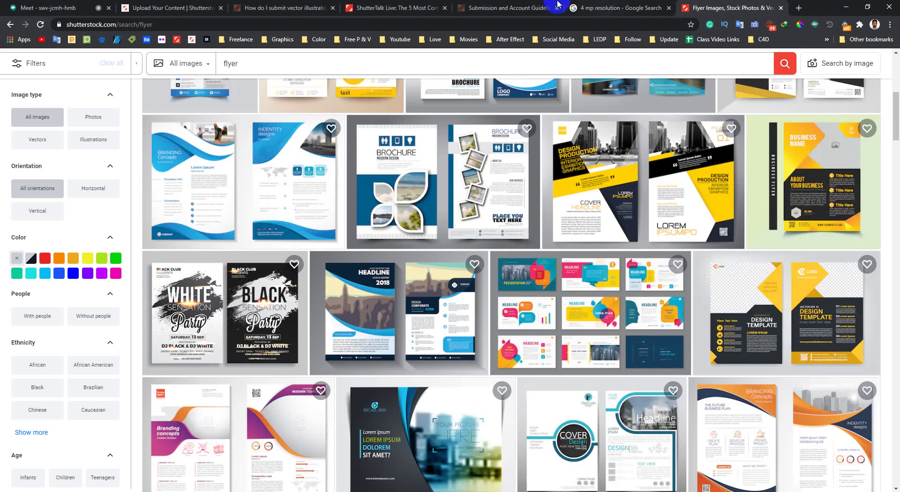
- Back in the guidelines, highlight the shared payment accounts and copied artwork rules
left_click(593, 7)
left_click(509, 8)
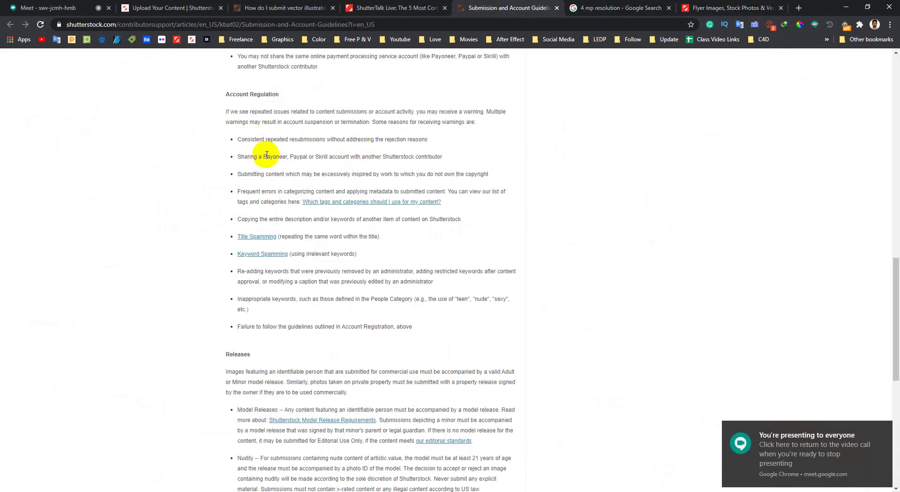
left_click_drag(237, 156, 437, 156)
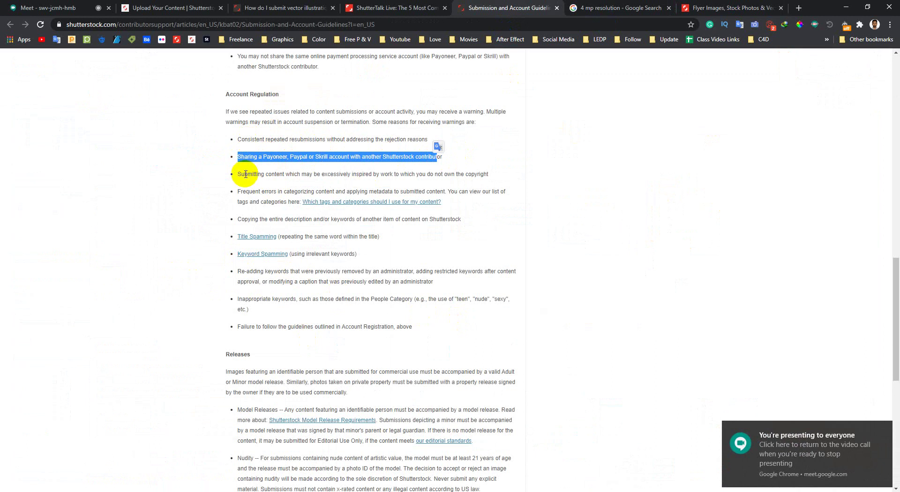
left_click_drag(238, 174, 489, 175)
left_click(262, 305)
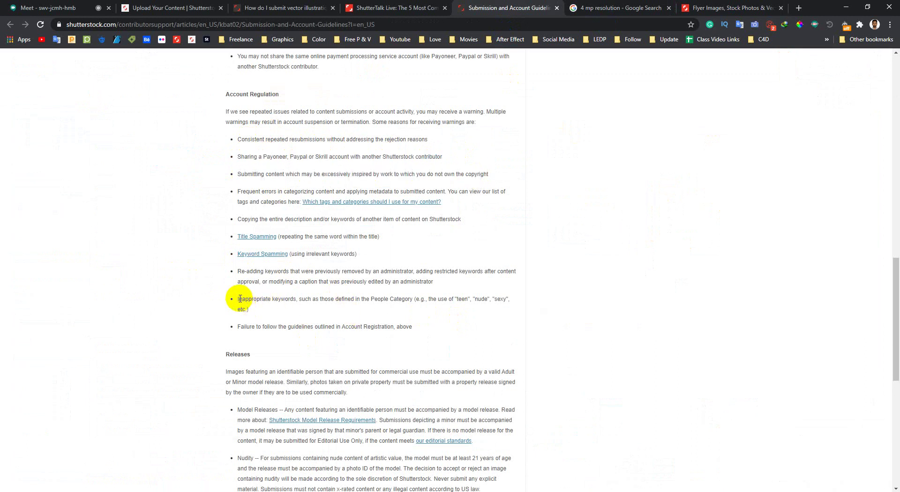
- Highlight the inappropriate keywords, ignored registration guidelines and Keyword Spamming rules
left_click_drag(239, 299, 346, 315)
left_click_drag(241, 327, 422, 326)
left_click(353, 293)
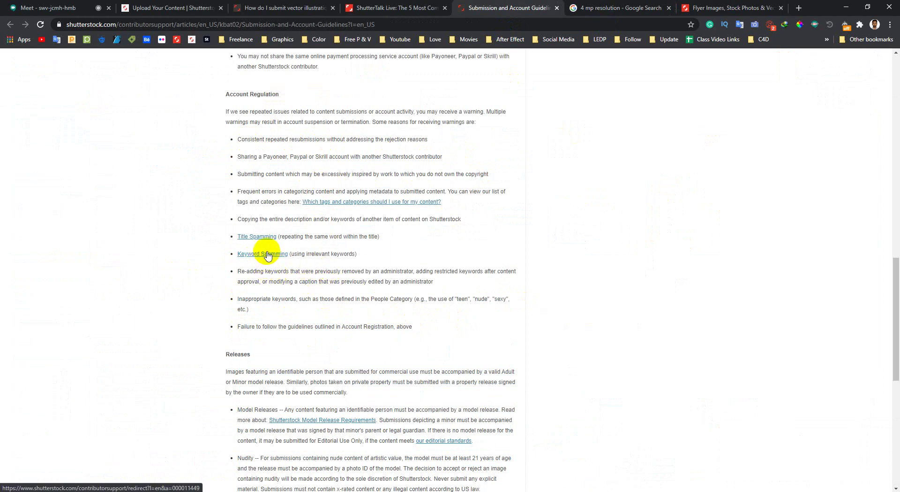
left_click_drag(358, 254, 239, 254)
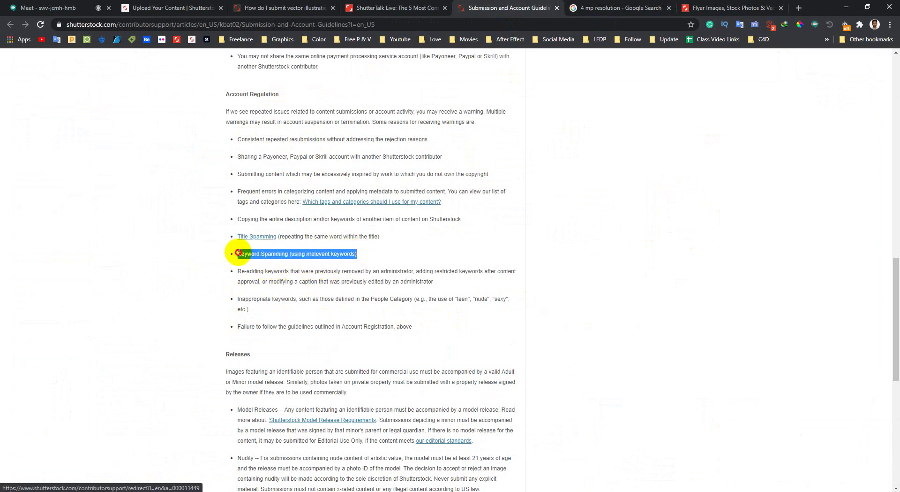
- Check the Meet call, clear the Keyword Spamming highlight, scroll up, and return to Meet
left_click(66, 8)
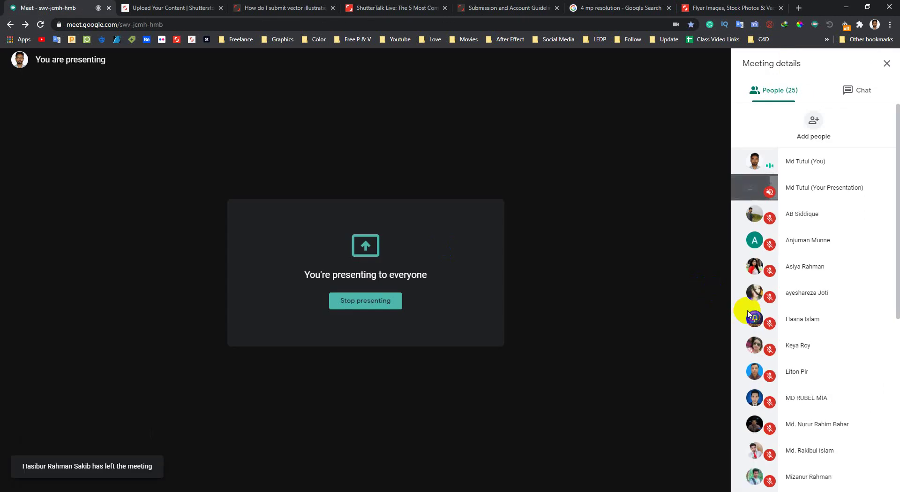
left_click(492, 7)
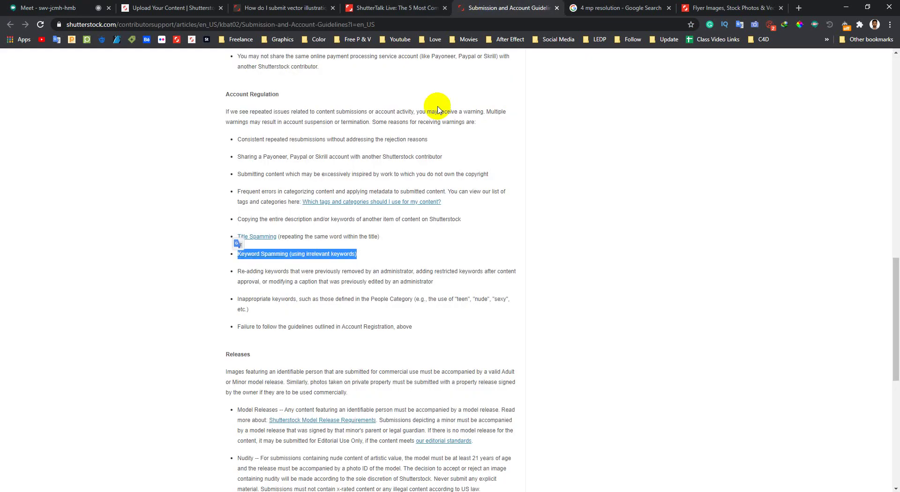
left_click(302, 251)
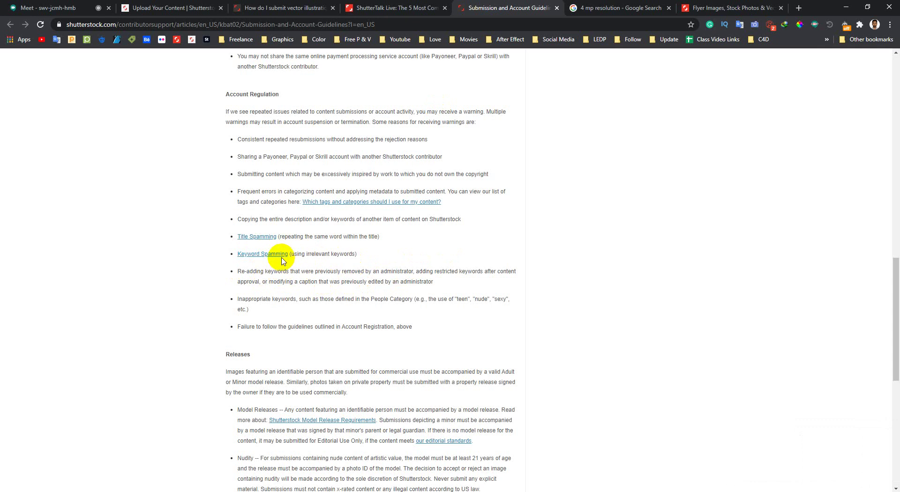
scroll(299, 245, "up", 1)
scroll(299, 245, "up", 1)
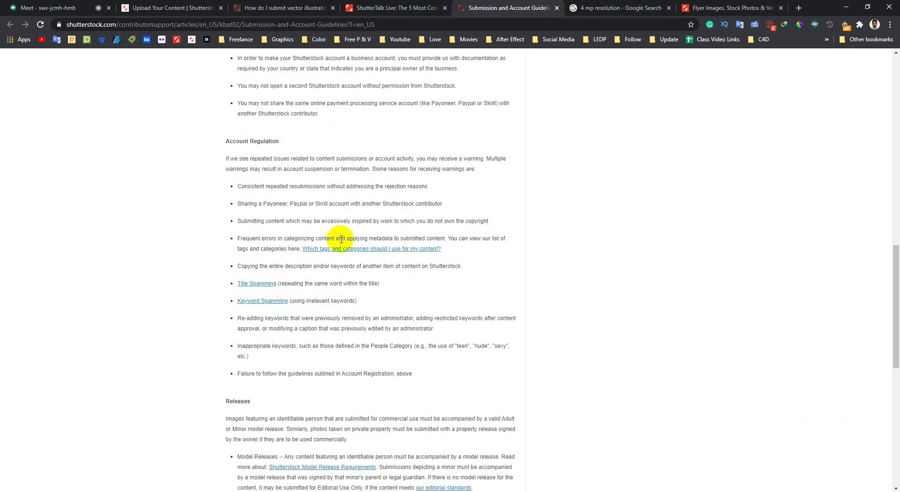
left_click(45, 8)
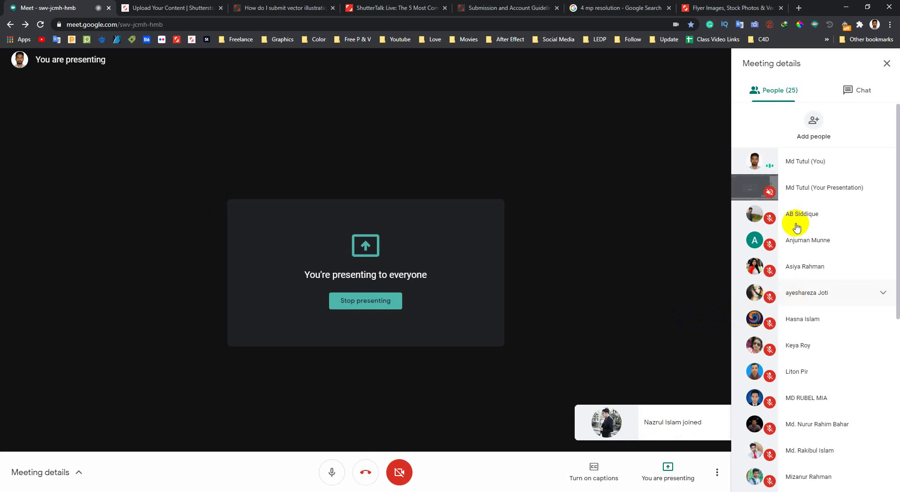
left_click(729, 8)
left_click(545, 8)
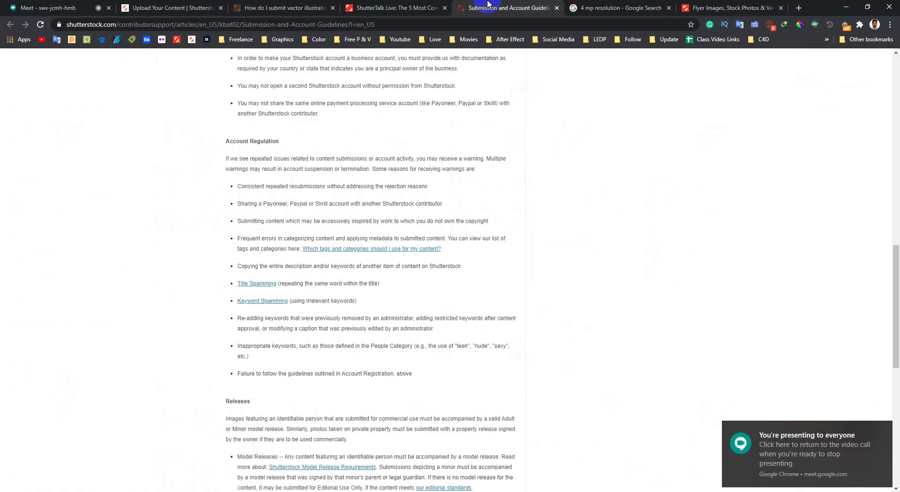
scroll(223, 350, "down", 1)
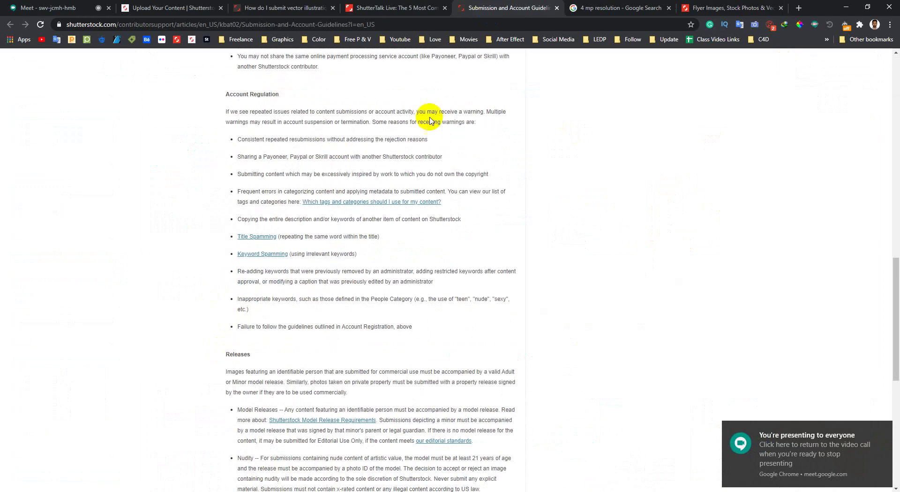
scroll(398, 115, "up", 2)
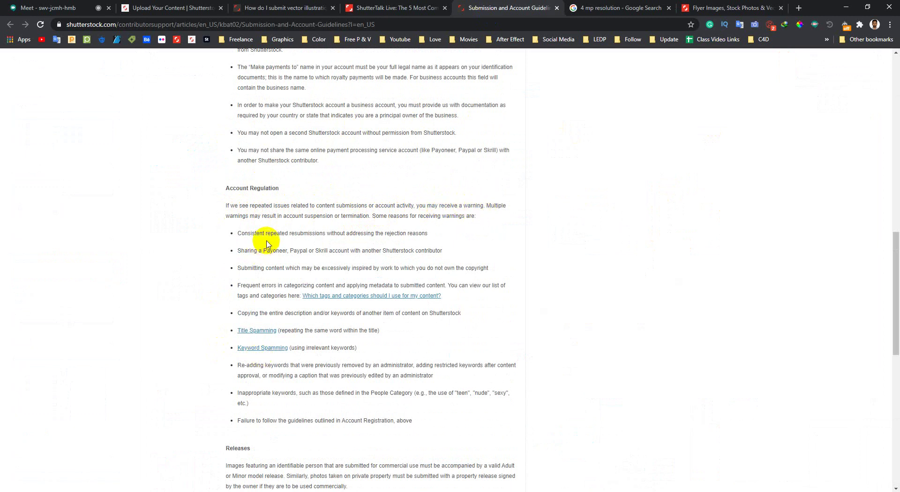
left_click_drag(486, 206, 225, 208)
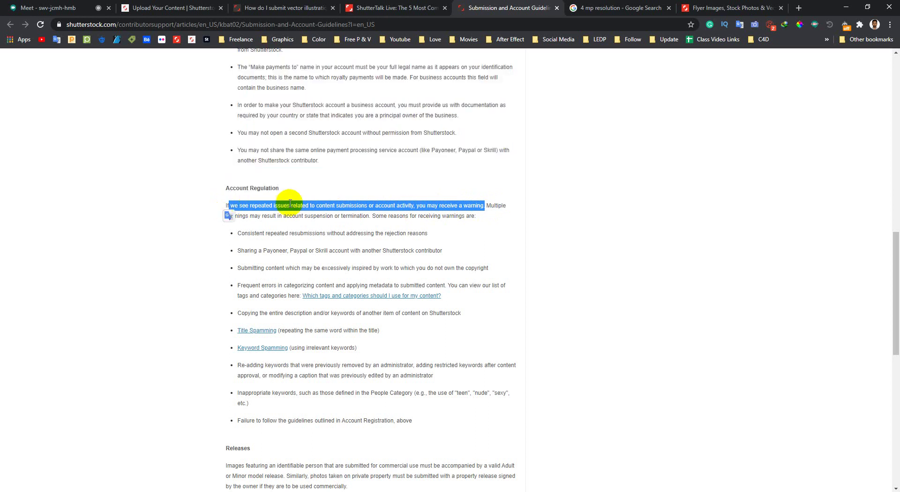
left_click(228, 211)
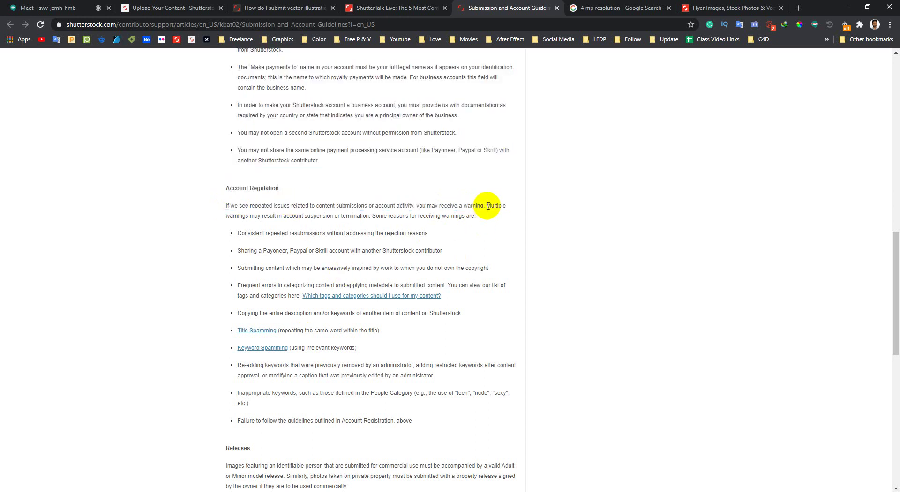
left_click_drag(493, 204, 476, 216)
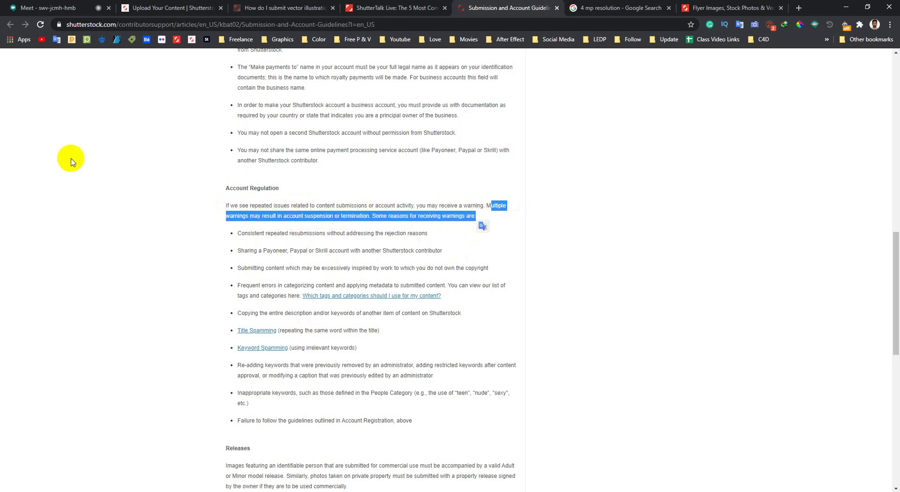
key("ctrl+1")
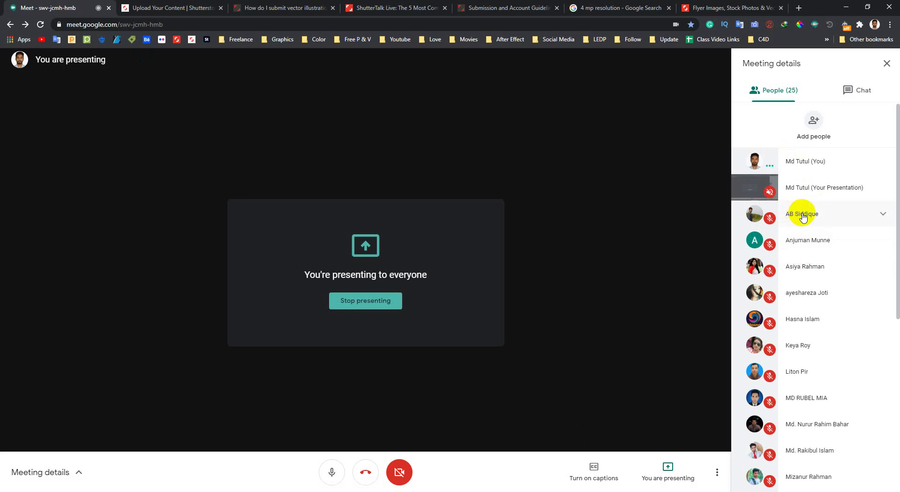
scroll(808, 239, "down", 3)
scroll(808, 239, "up", 3)
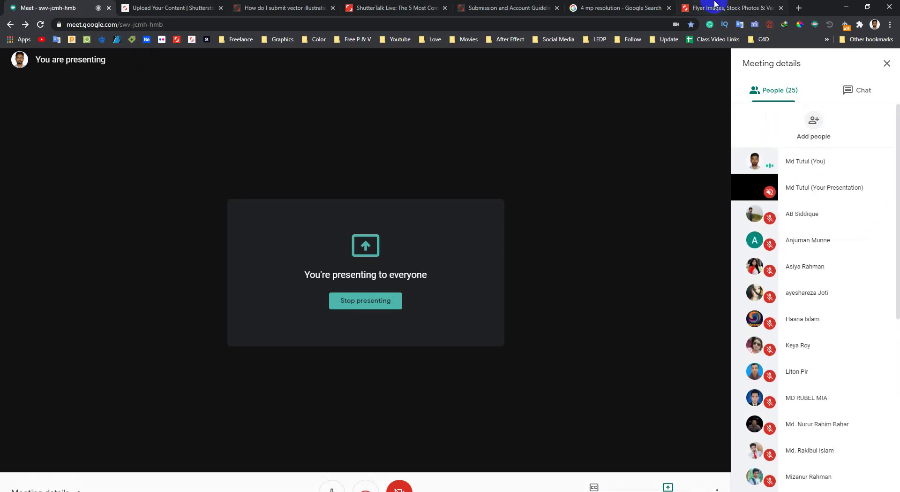
left_click(714, 6)
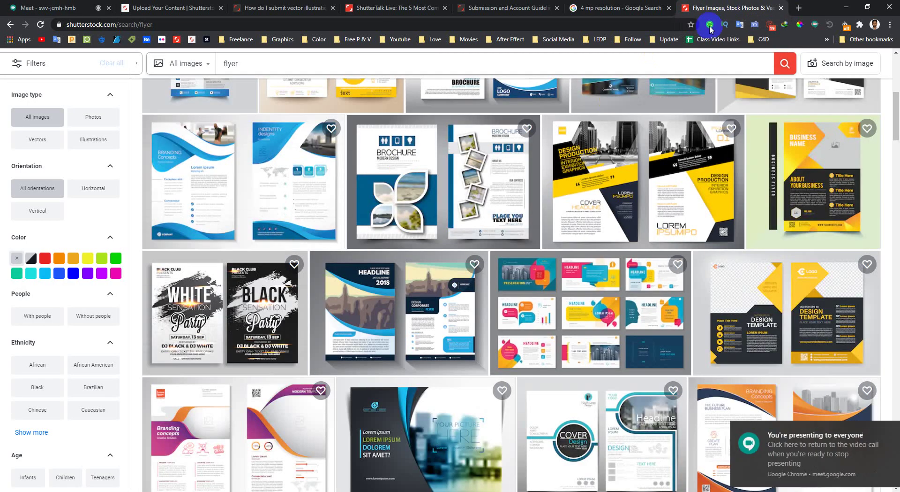
left_click(89, 7)
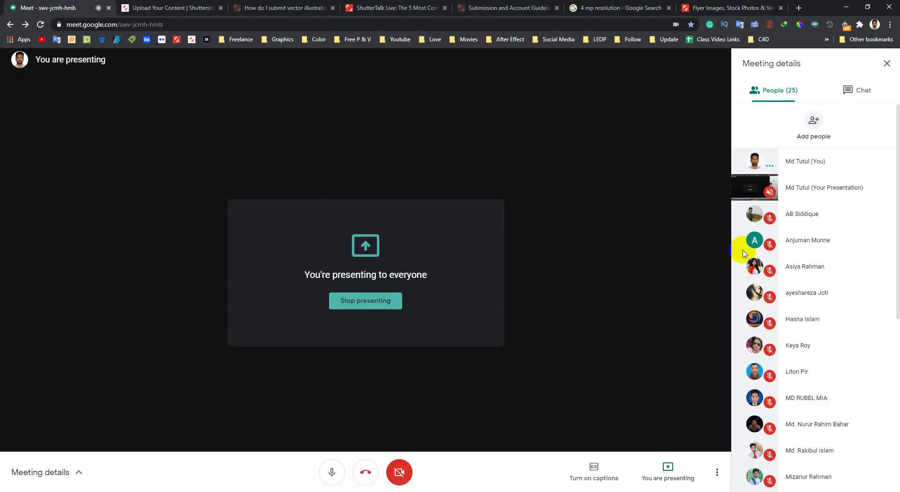
scroll(751, 247, "down", 5)
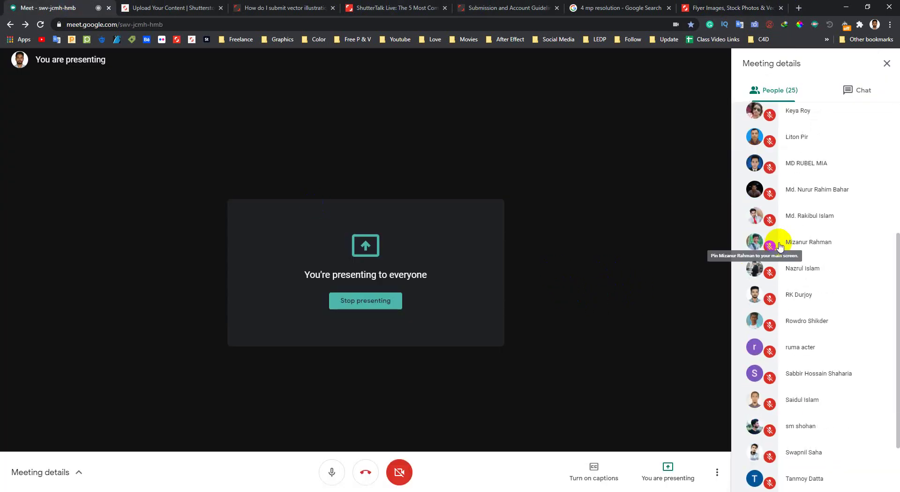
left_click(477, 4)
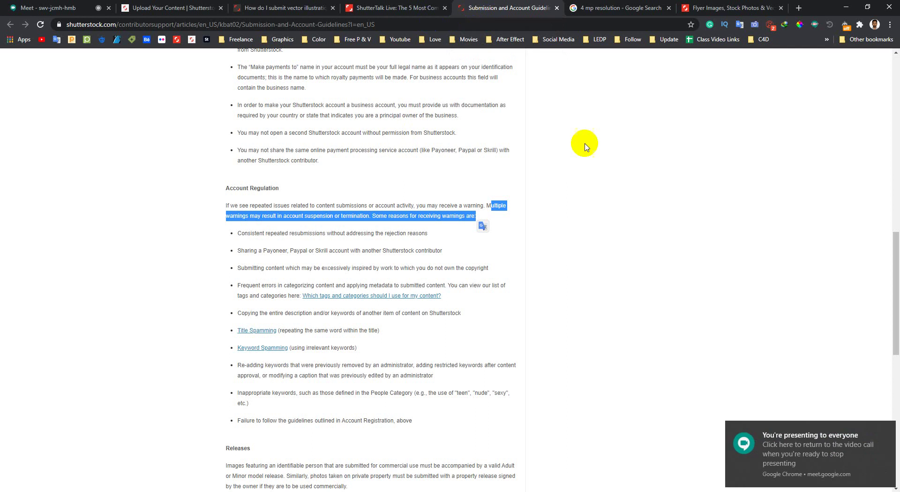
left_click(498, 192)
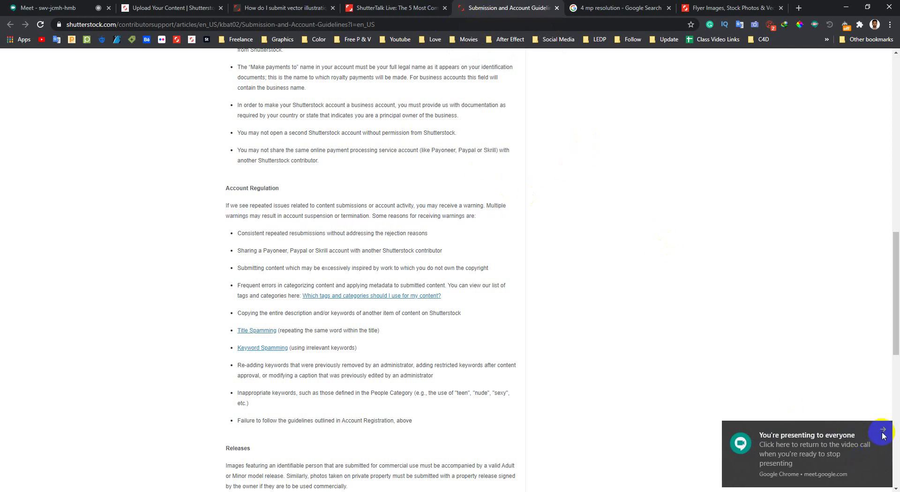
left_click(885, 428)
- Scroll the Meet People list, then minimize Chrome to reveal the SP- GD-10 folder
left_click(56, 8)
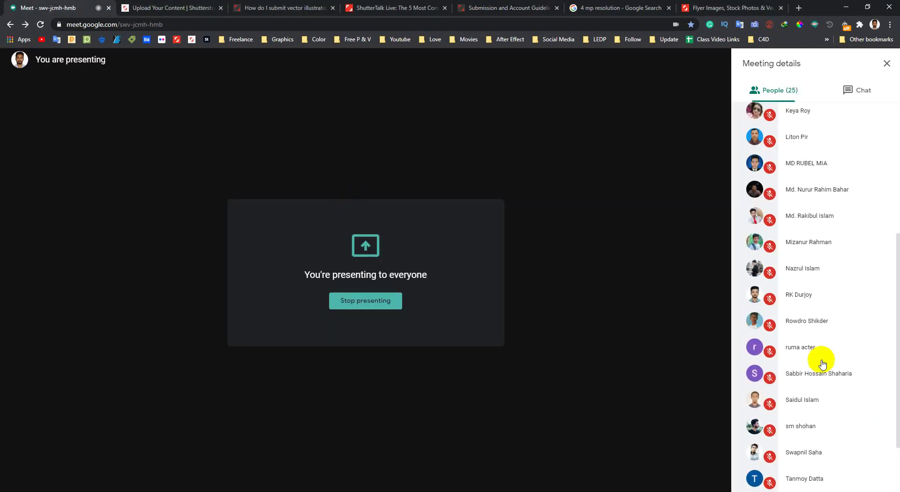
scroll(806, 342, "up", 3)
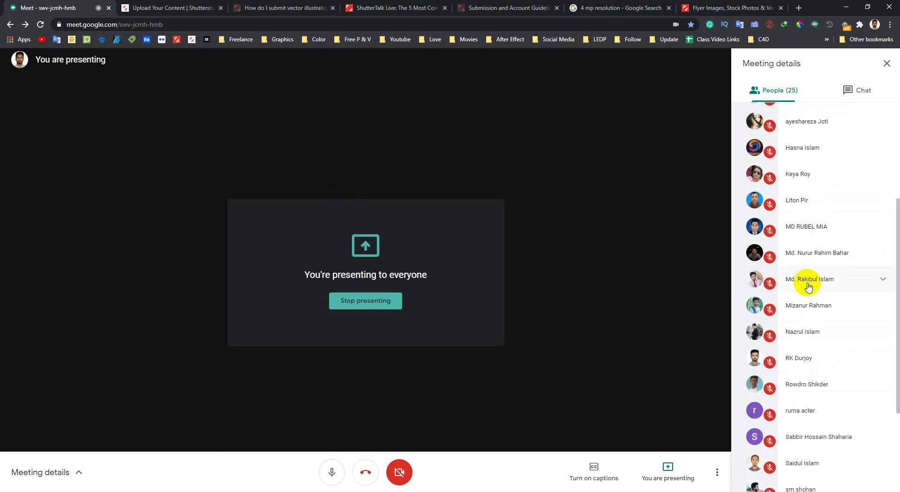
scroll(809, 286, "up", 1)
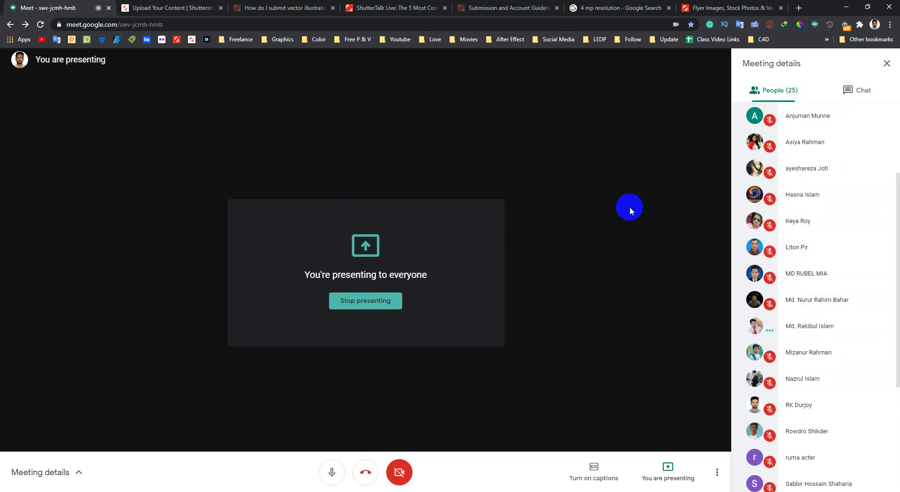
left_click(843, 12)
- Close the SP- GD-10 folder, refresh the desktop, and open Business Card 1.ai from the Illustrator folder
left_click(847, 6)
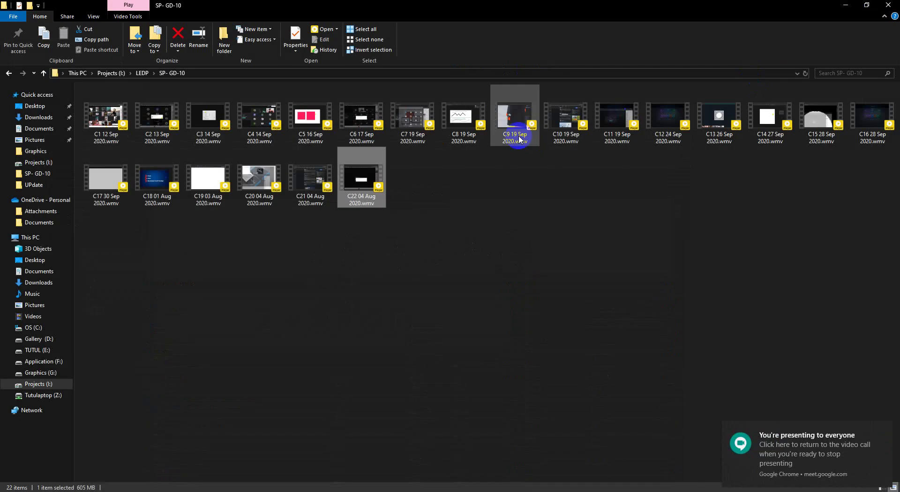
left_click(889, 5)
right_click(543, 152)
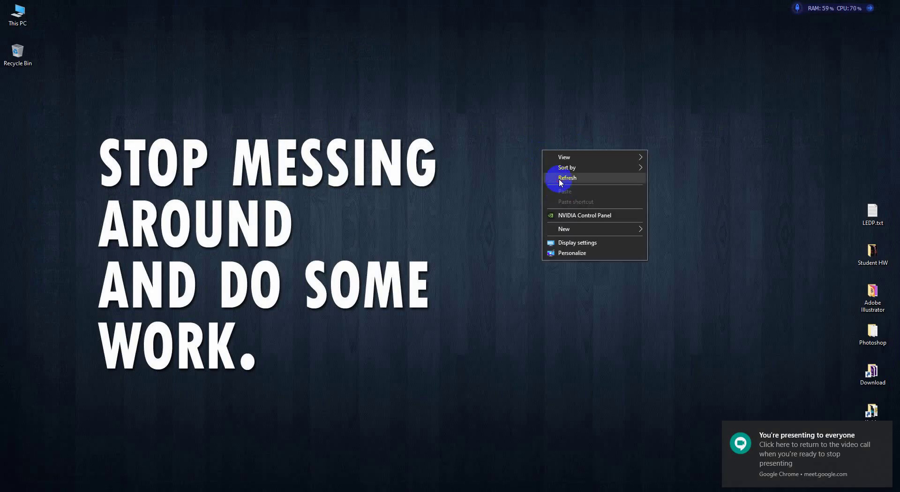
left_click(560, 177)
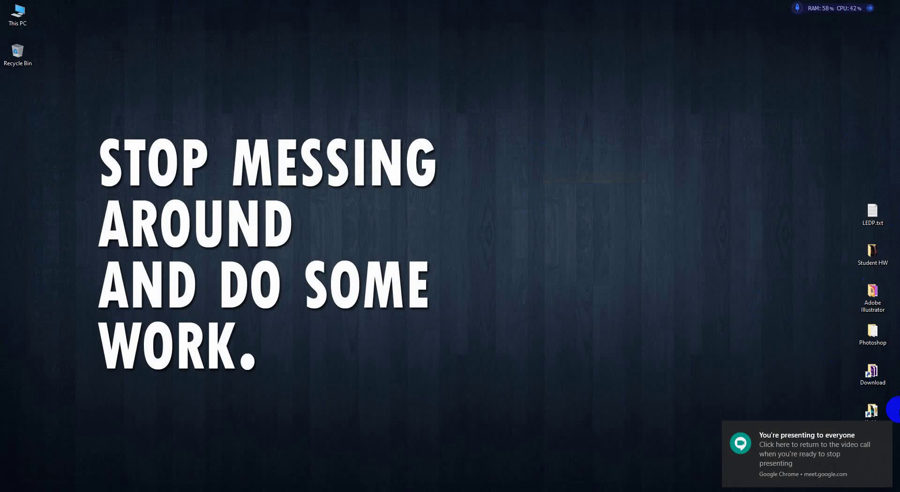
double_click(873, 313)
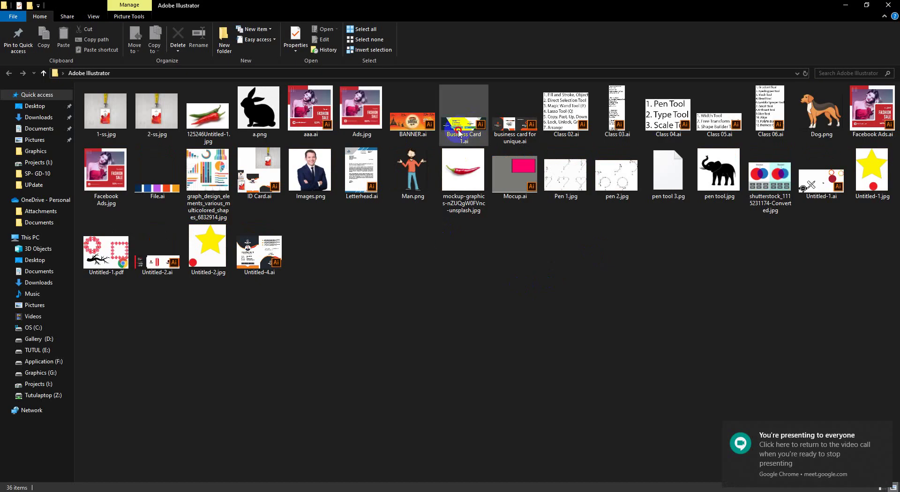
double_click(464, 132)
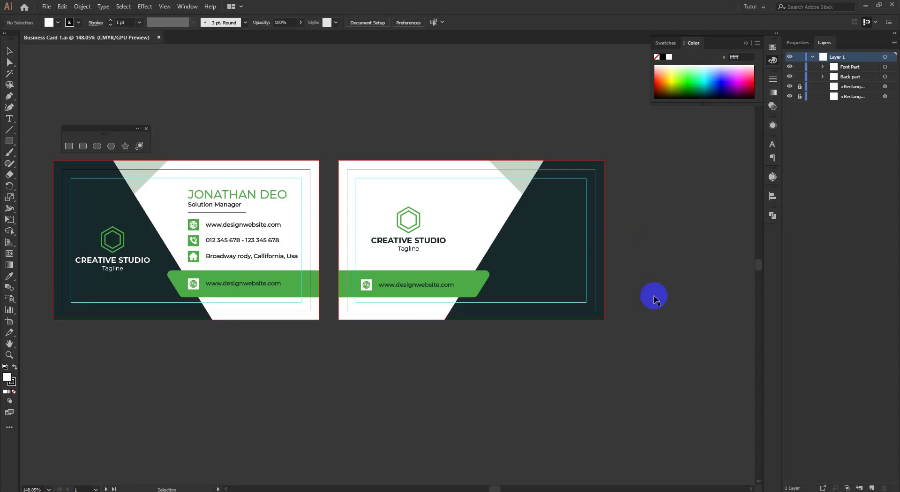
- Zoom out on the business cards, close the floating shape tools, and test-select both cards
scroll(523, 271, "down", 3)
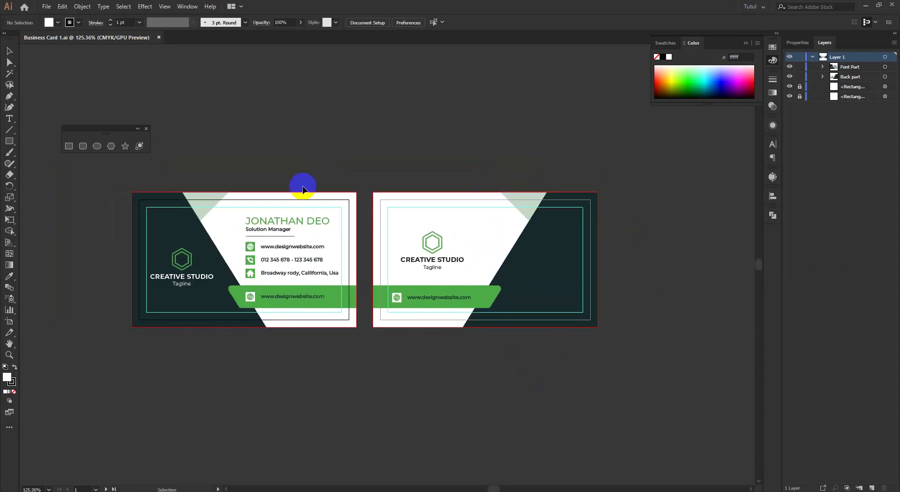
left_click_drag(429, 282, 416, 303)
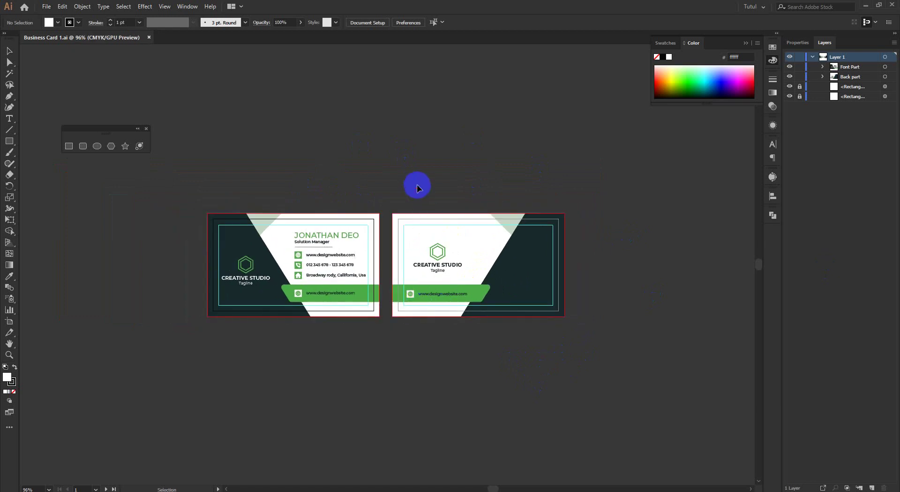
left_click(146, 128)
left_click_drag(188, 159, 662, 396)
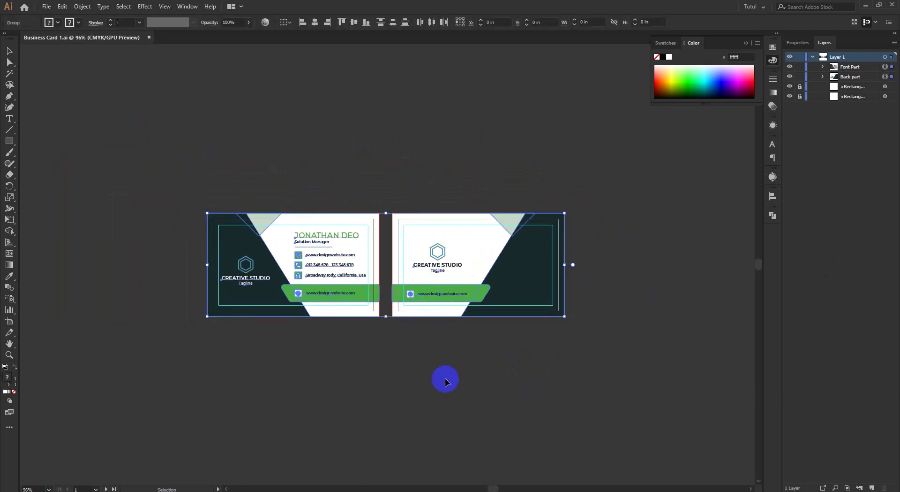
left_click(445, 380)
scroll(473, 307, "up", 2)
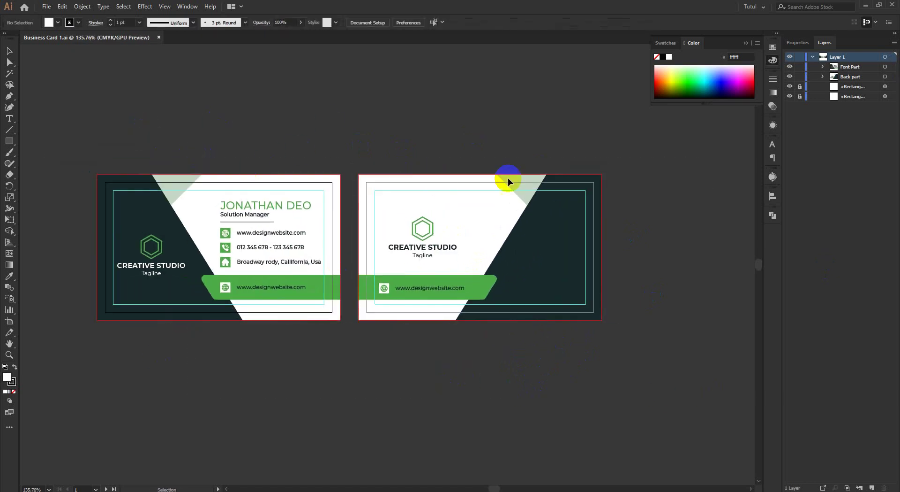
- Create a 2000 × 2000 px document with RGB colour and 150 ppi, then zoom out
left_click(48, 7)
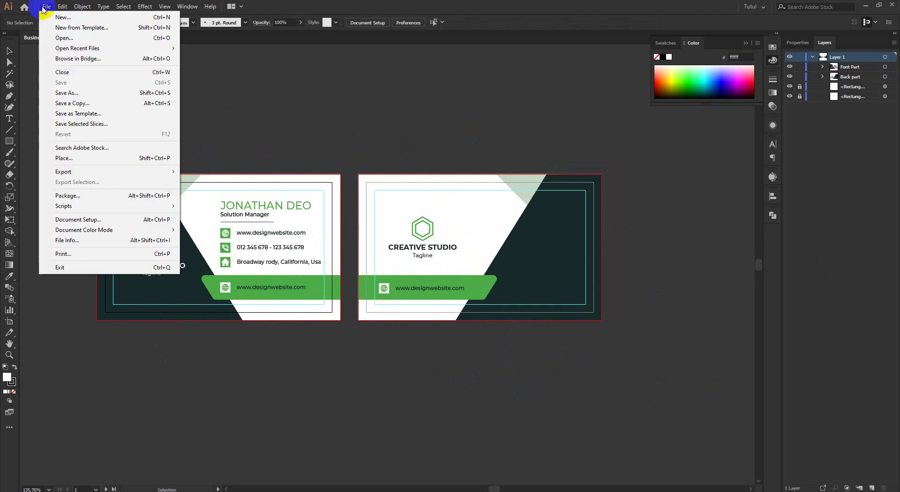
left_click(61, 16)
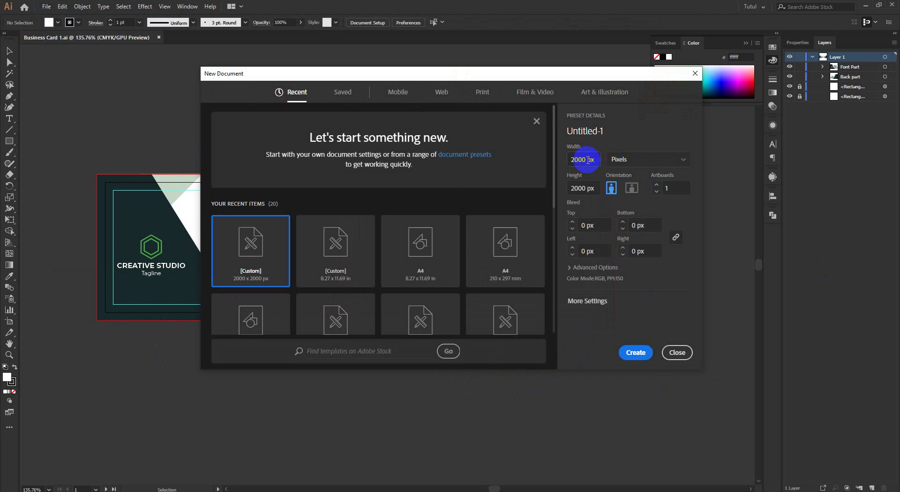
double_click(587, 159)
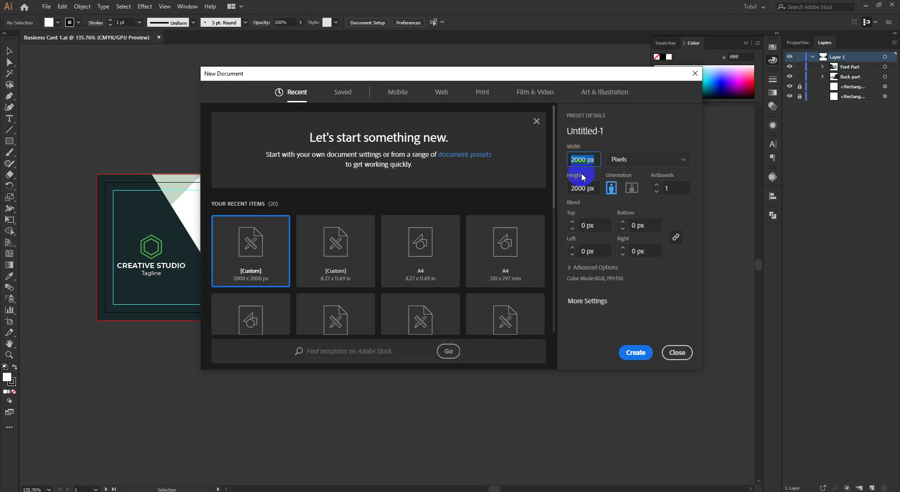
left_click(584, 188)
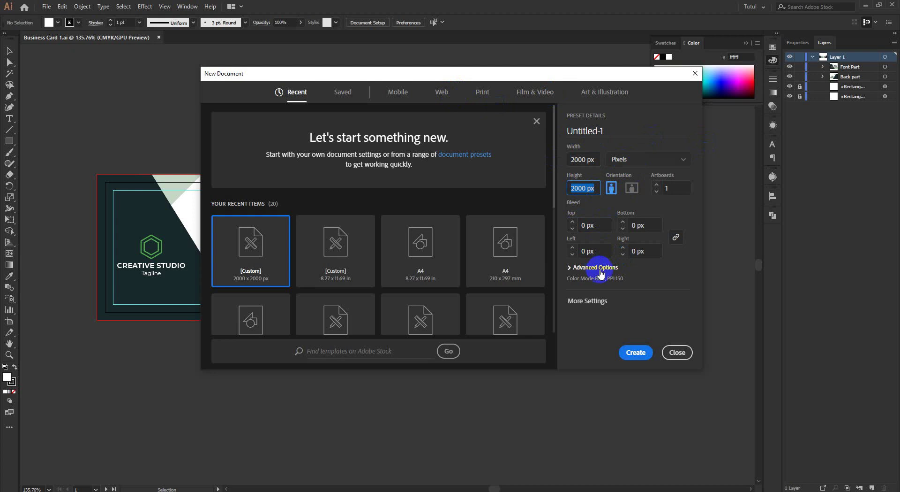
left_click(584, 267)
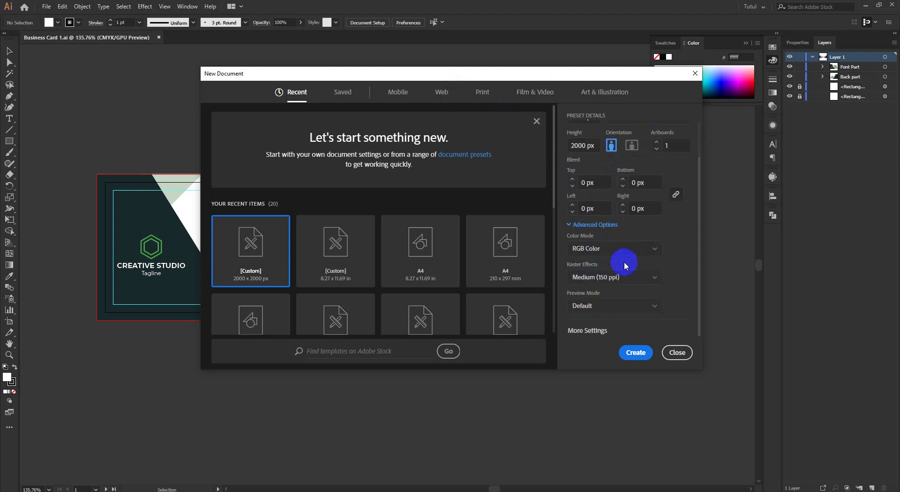
left_click(588, 226)
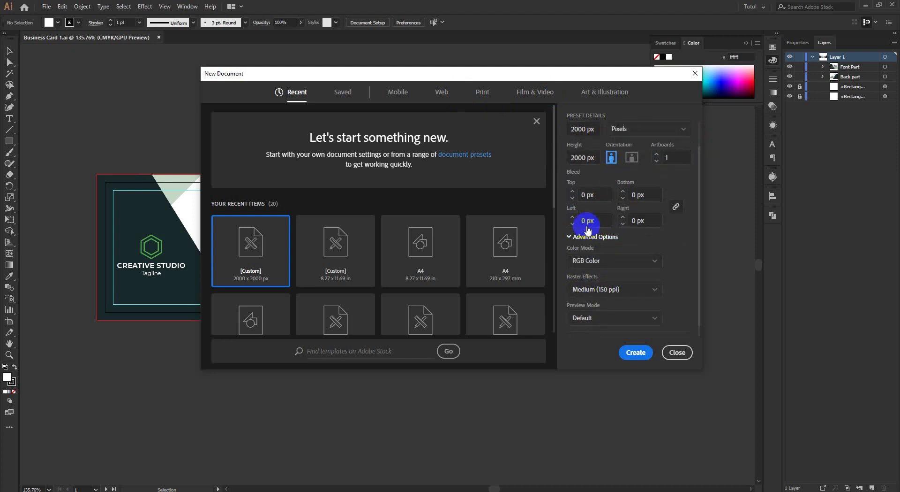
left_click(591, 268)
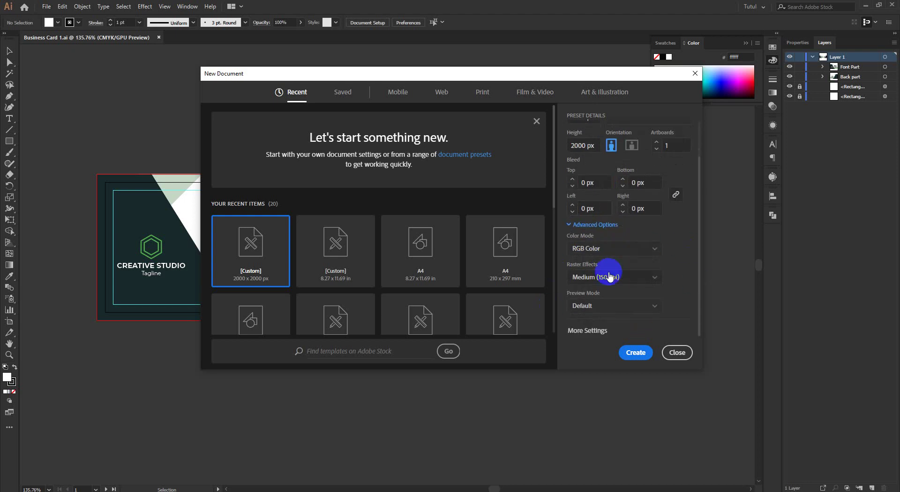
scroll(601, 230, "up", 2)
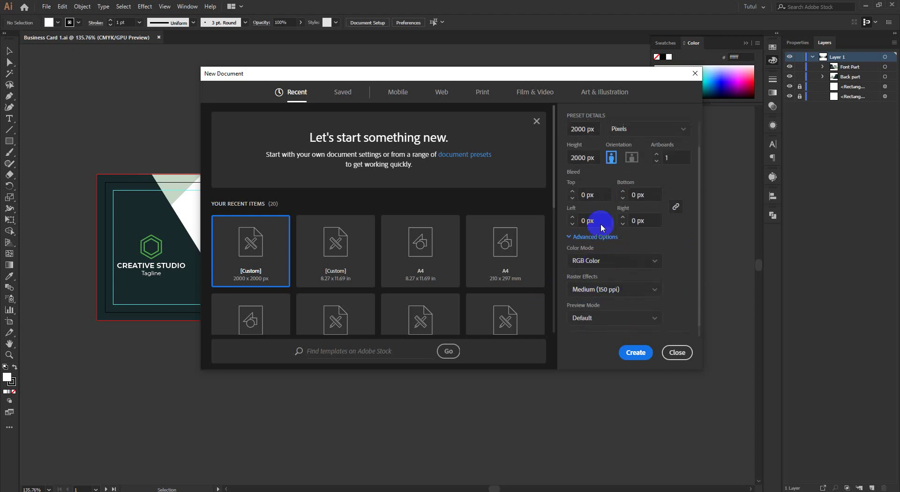
left_click(638, 352)
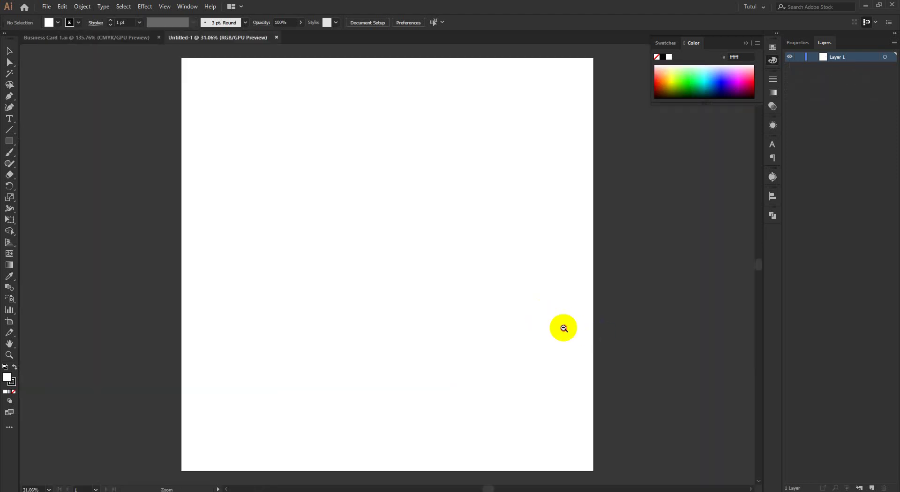
left_click(564, 328, "alt")
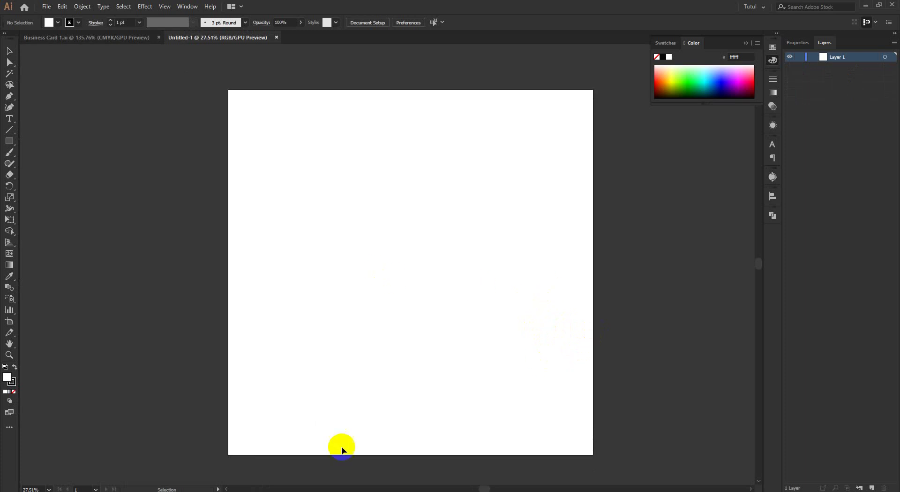
left_click(112, 471)
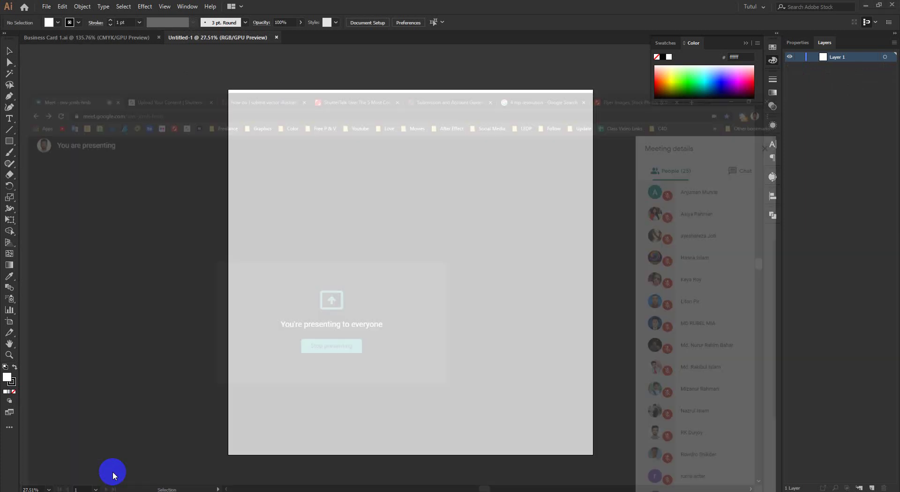
left_click(704, 8)
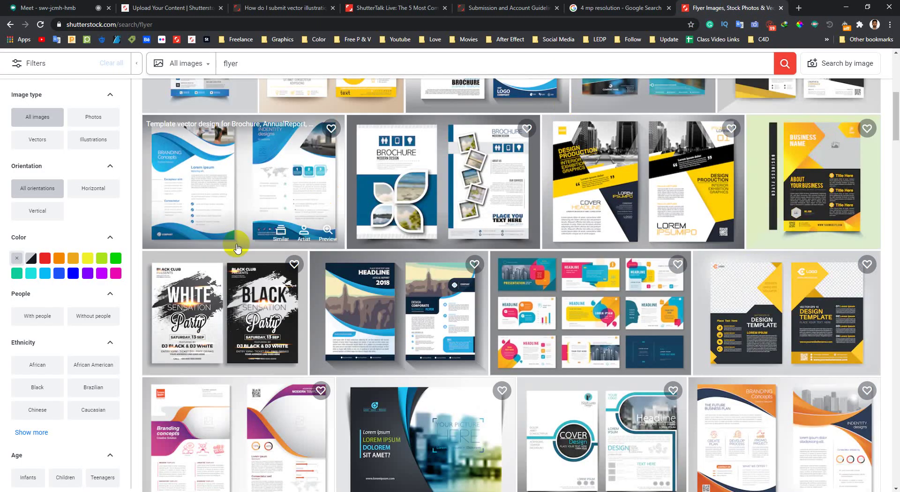
scroll(328, 240, "up", 3)
scroll(384, 238, "up", 3)
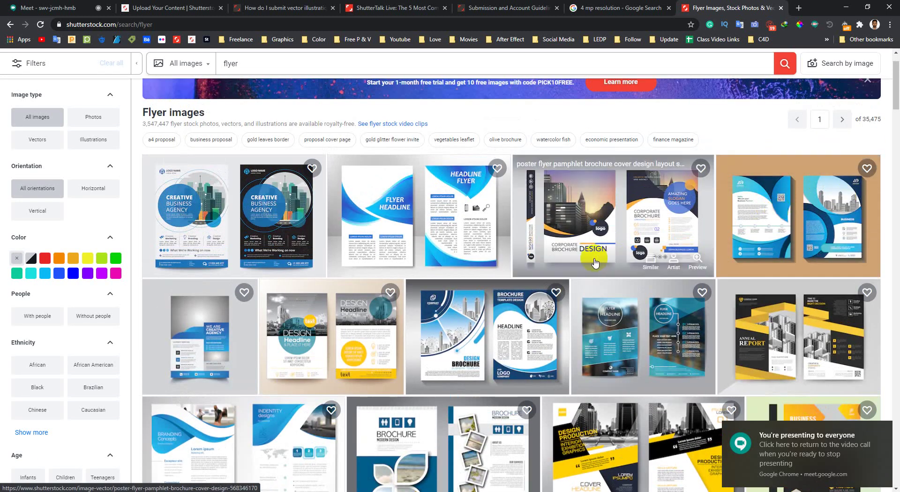
scroll(595, 254, "down", 2)
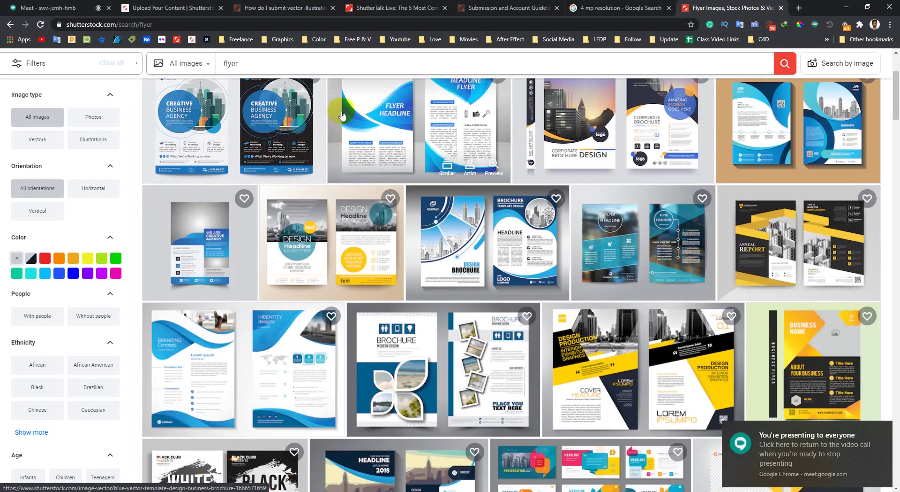
scroll(343, 115, "down", 8)
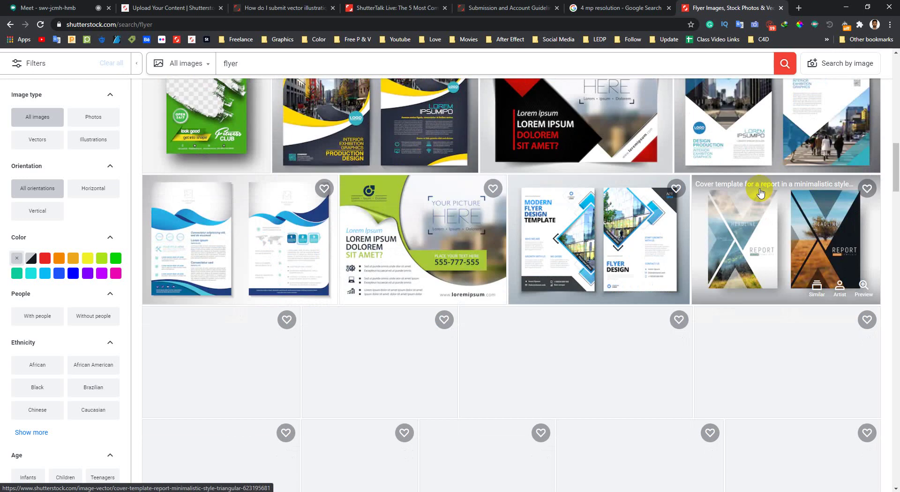
scroll(760, 193, "down", 2)
scroll(516, 243, "up", 5)
- Draw a rectangle covering the whole Untitled-1 artboard with no stroke
left_click(847, 7)
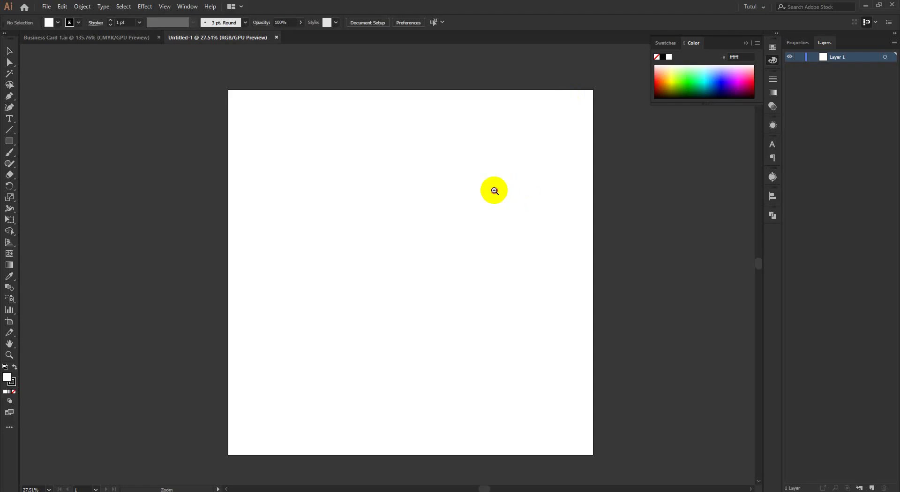
key("ctrl+0")
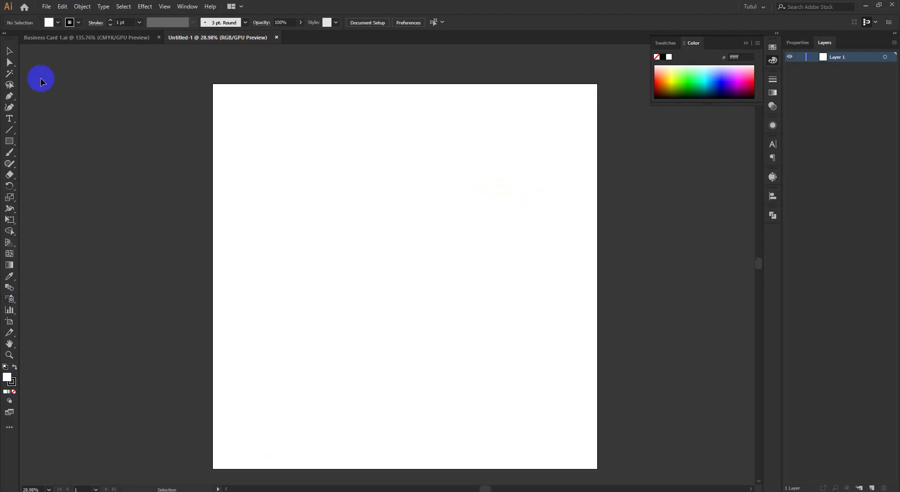
left_click(8, 146)
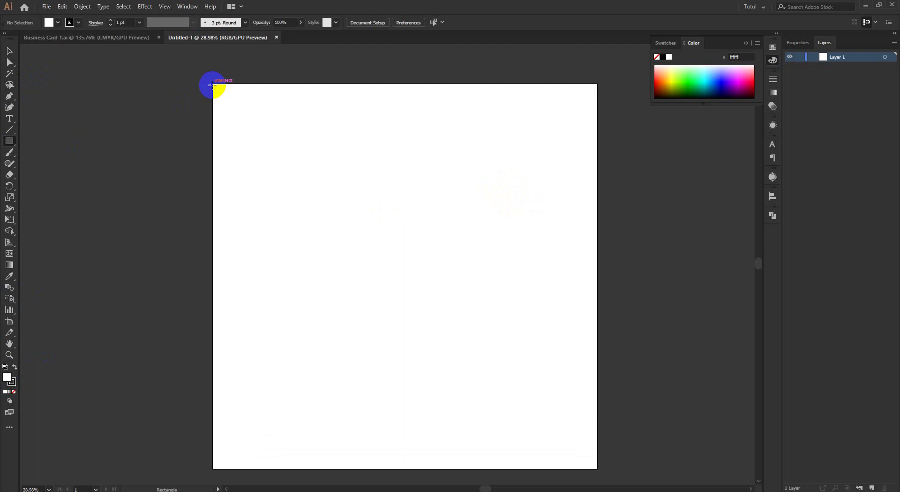
left_click_drag(212, 85, 594, 467)
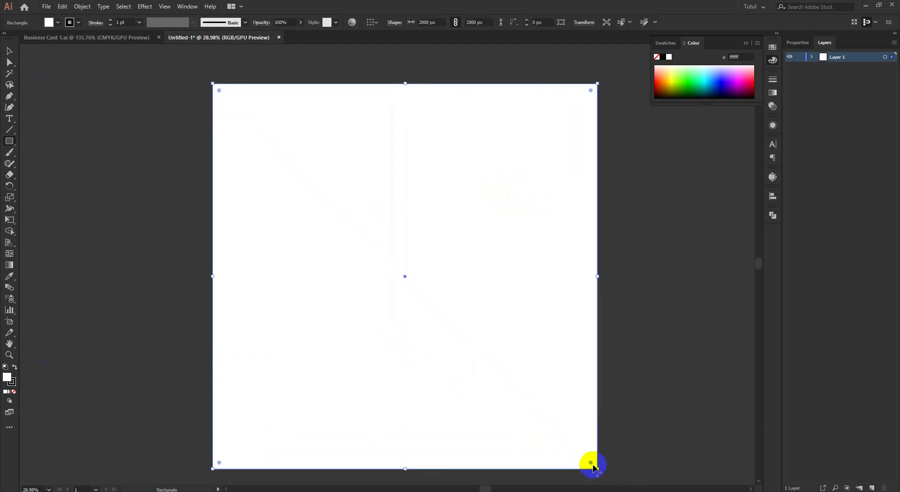
key("slash")
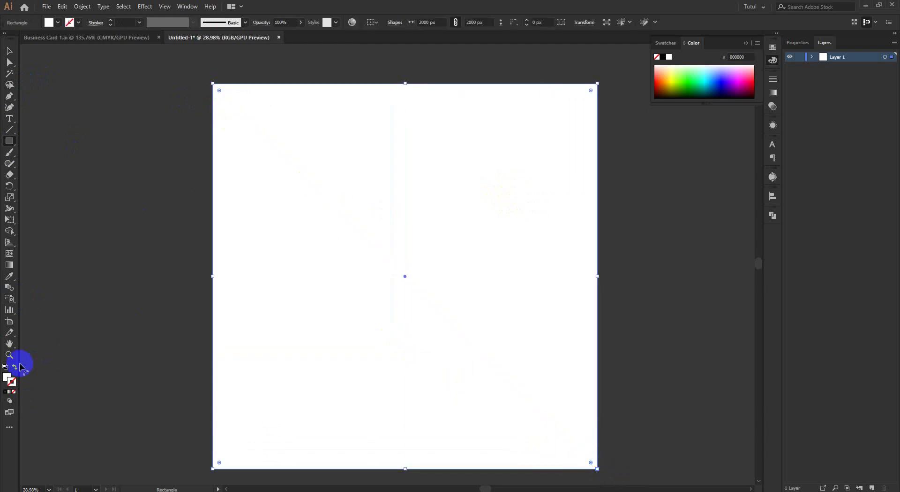
- Fill the background rectangle light grey #d6d6d6, after first trying #bababa
double_click(9, 378)
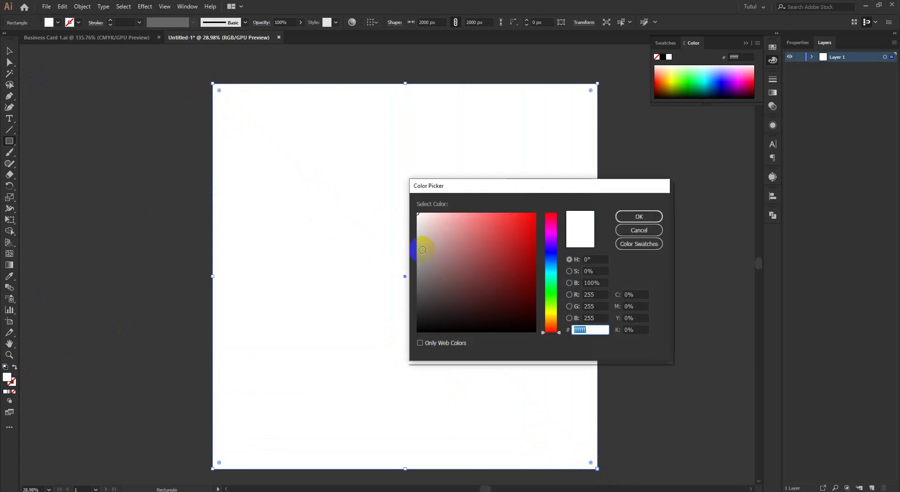
left_click(418, 244)
left_click(639, 216)
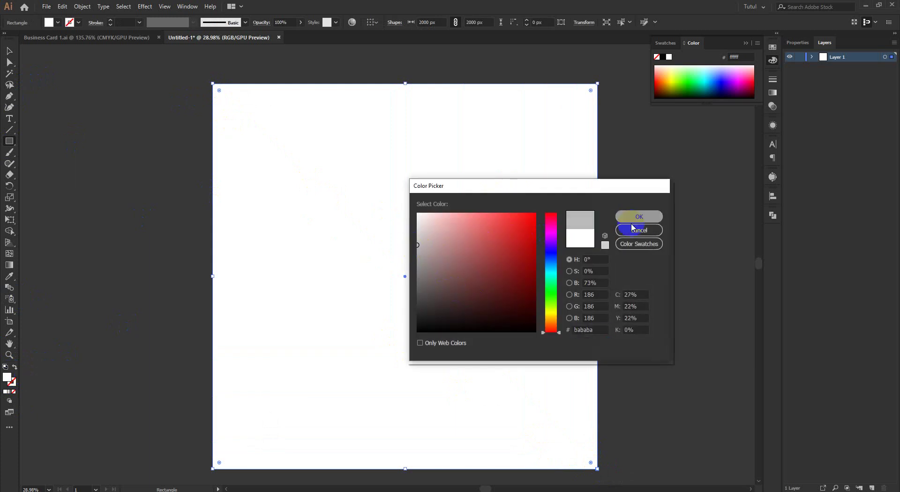
double_click(9, 378)
left_click(409, 237)
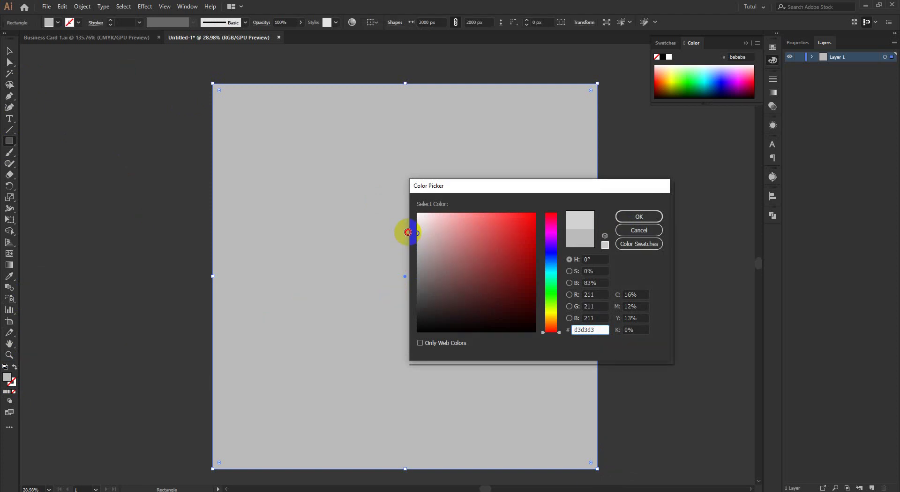
left_click(639, 216)
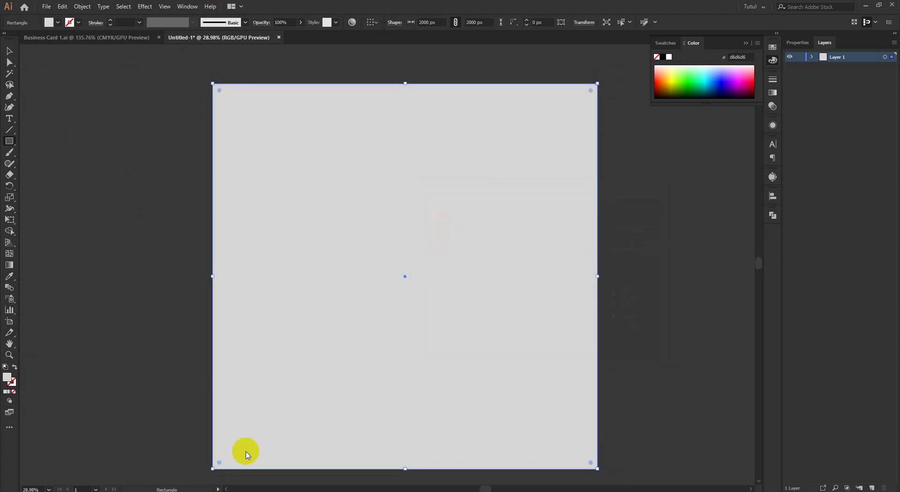
- Dismiss the rectangle size dialog, deselect the background, and fit the artboard to the window
left_click(147, 229, "alt")
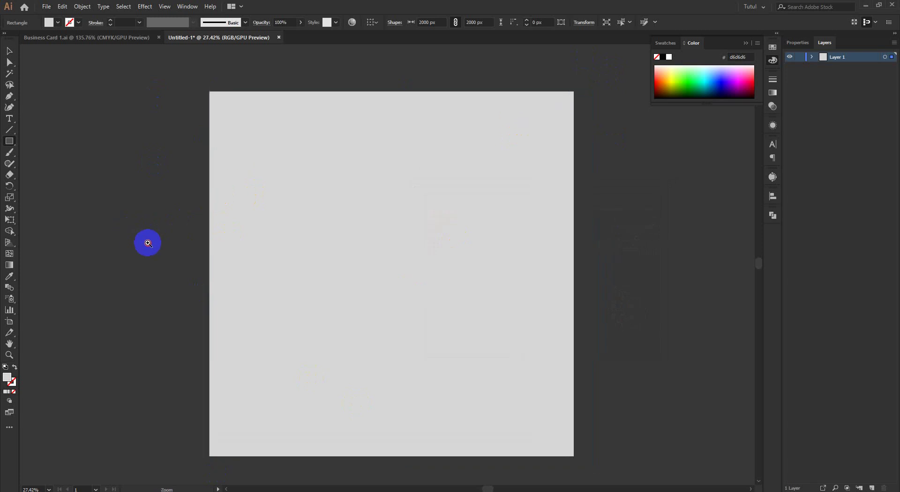
scroll(171, 211, "up", 1)
left_click(452, 207)
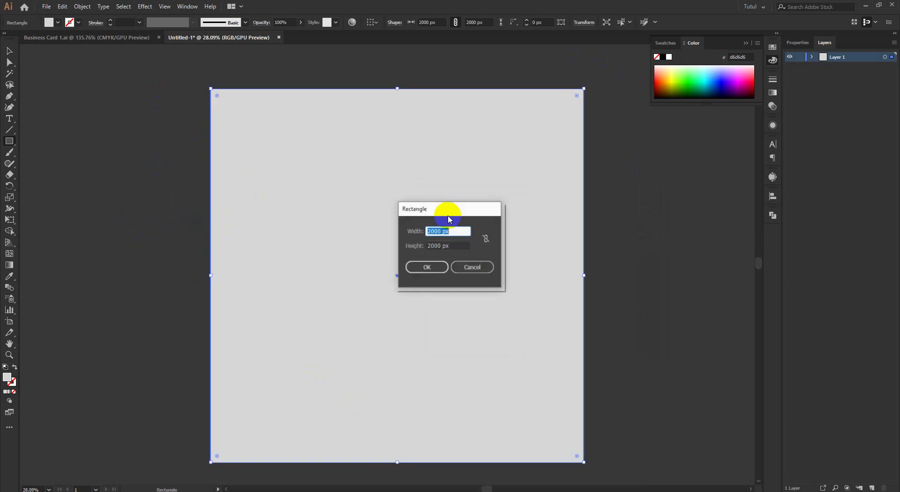
left_click(475, 265)
left_click(17, 58)
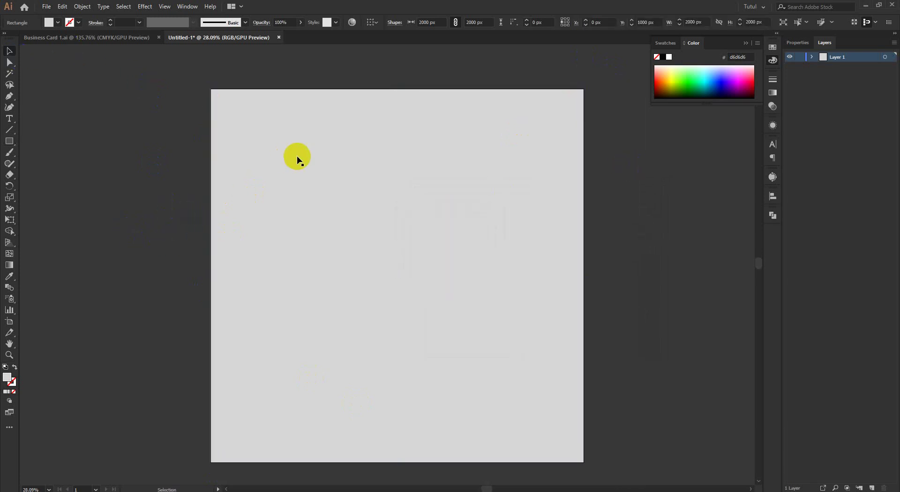
left_click(297, 156)
key("ctrl+shift+a")
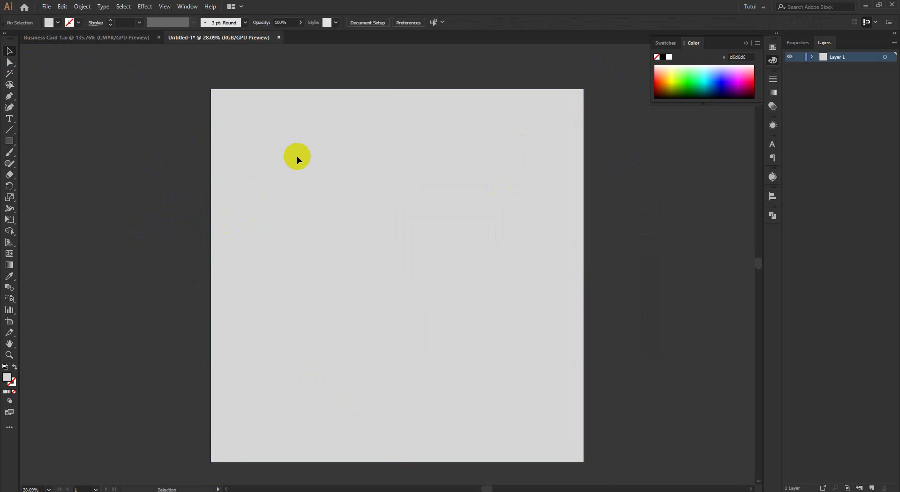
key("v")
key("ctrl+0")
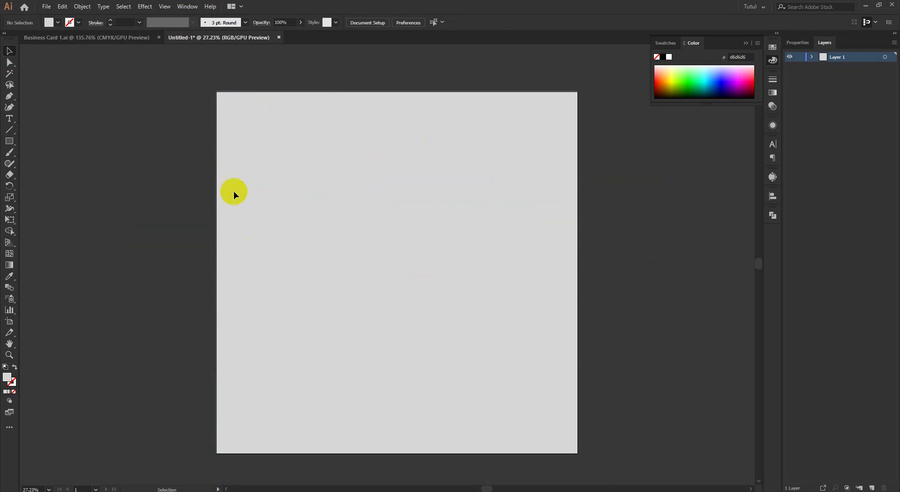
- Open Icon Callection.ai from the Graphics folder on the Graphics (G:) drive
left_click(46, 7)
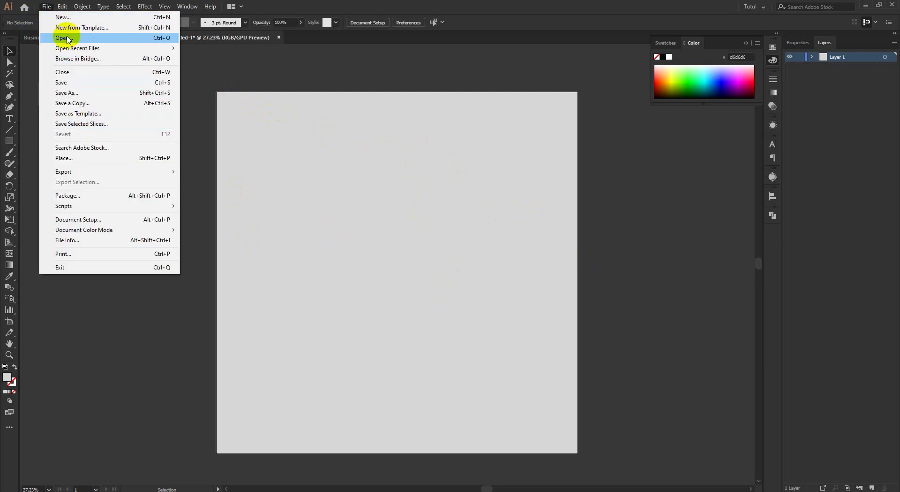
left_click(59, 37)
left_click(213, 100)
scroll(44, 170, "down", 4)
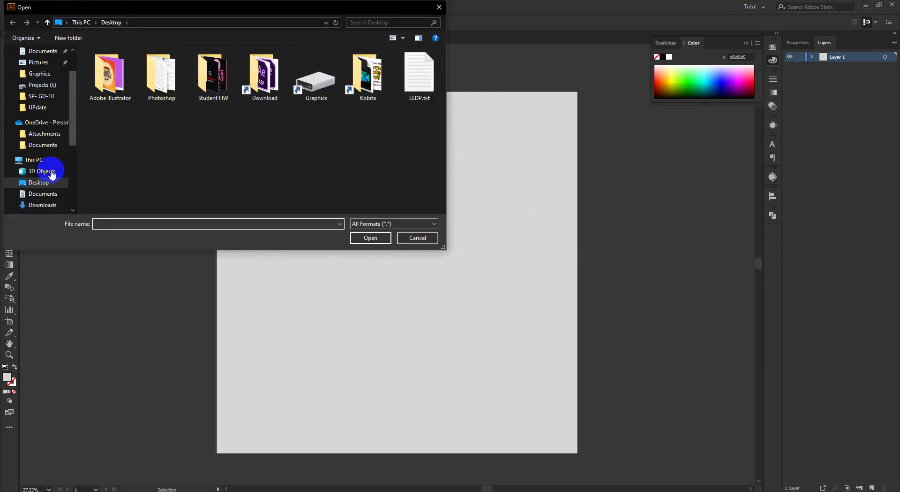
scroll(49, 142, "down", 1)
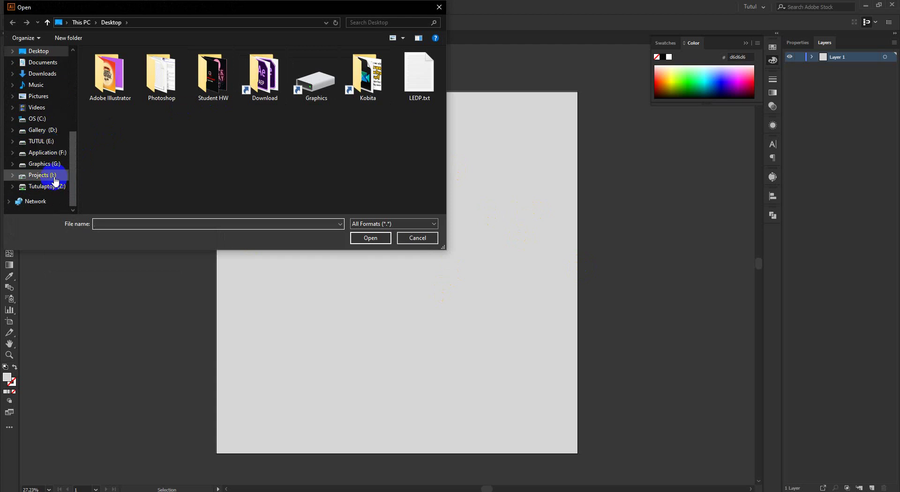
left_click(50, 131)
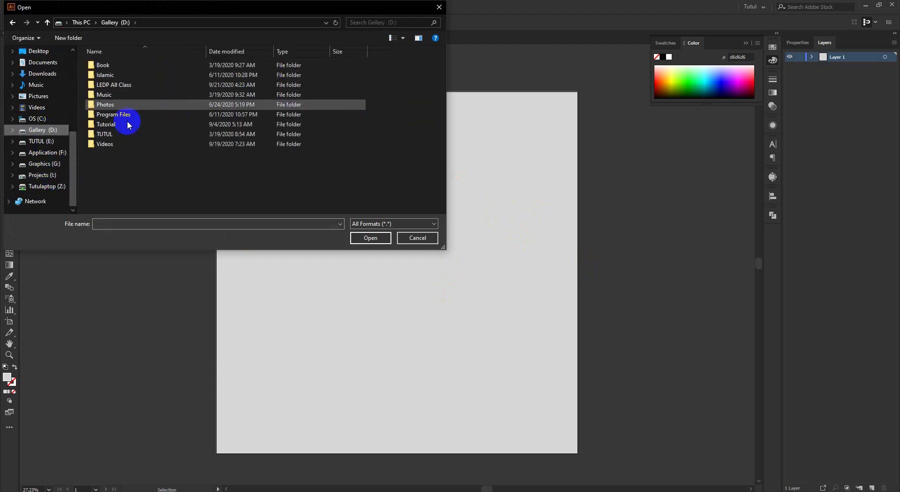
left_click(41, 141)
scroll(145, 113, "down", 1)
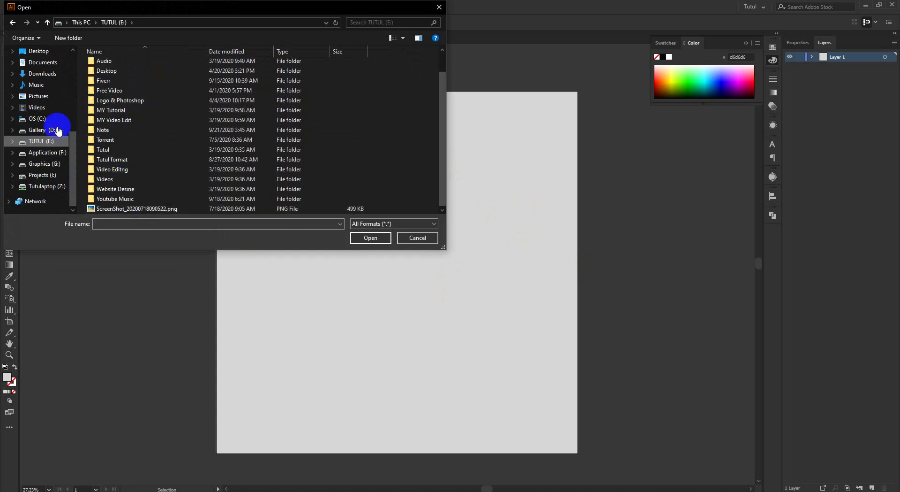
left_click(44, 164)
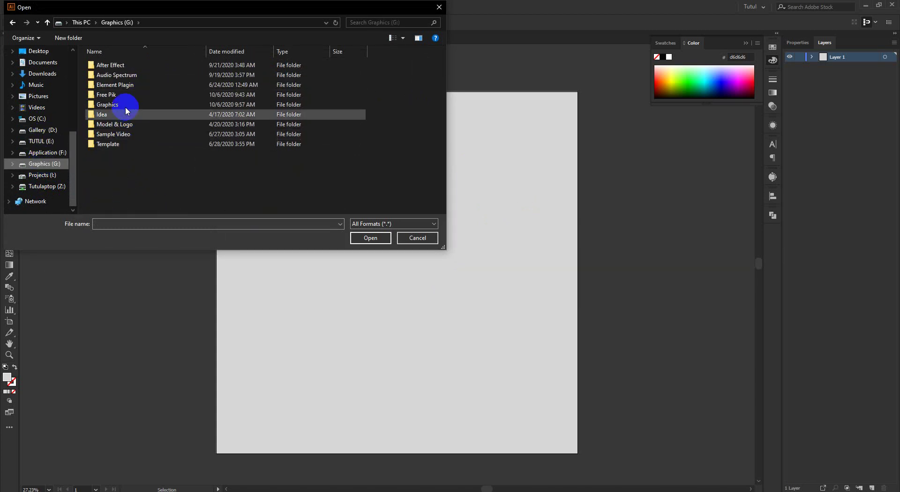
double_click(125, 104)
scroll(134, 150, "down", 5)
left_click(133, 178)
left_click(365, 239)
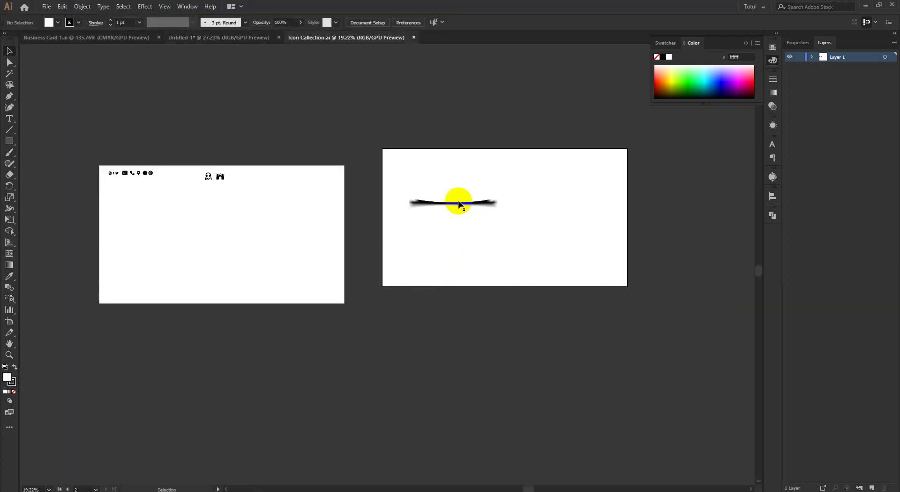
- Zoom in on the curved soft shadow shape in Icon Callection.ai
key("z")
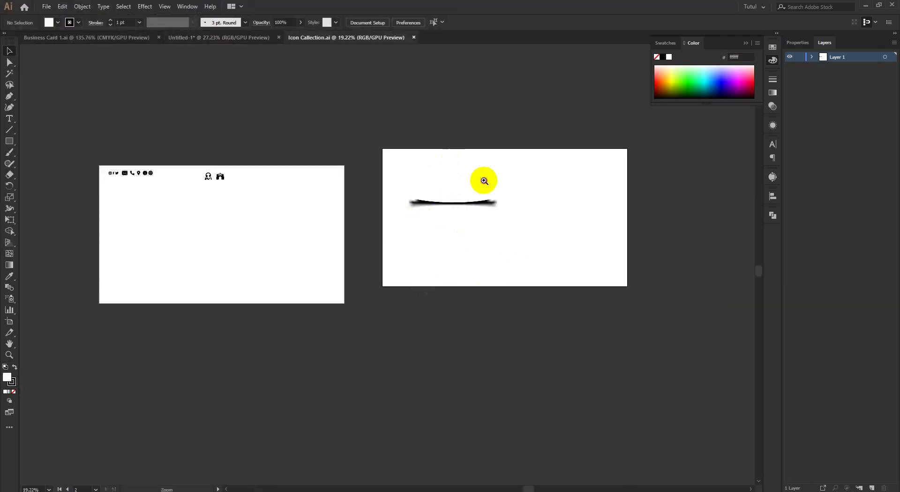
left_click_drag(485, 181, 511, 197)
left_click(455, 230)
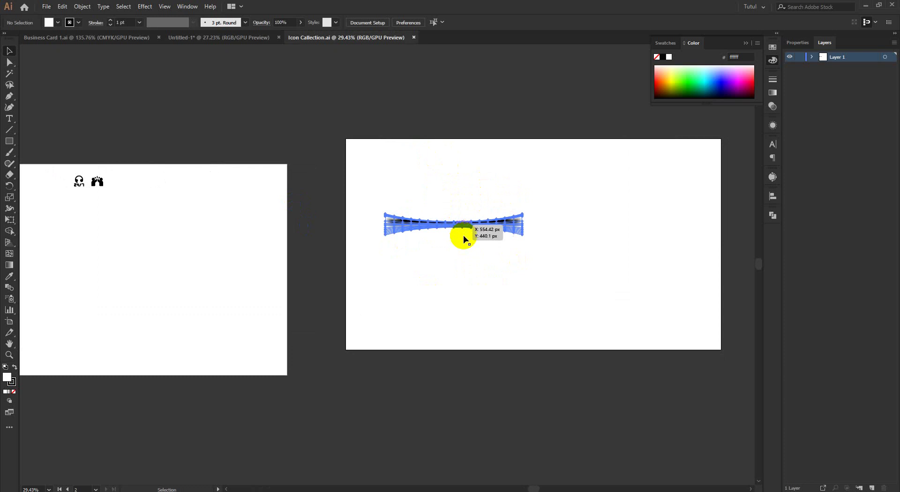
key("z")
left_click_drag(415, 209, 606, 293)
scroll(378, 261, "up", 4)
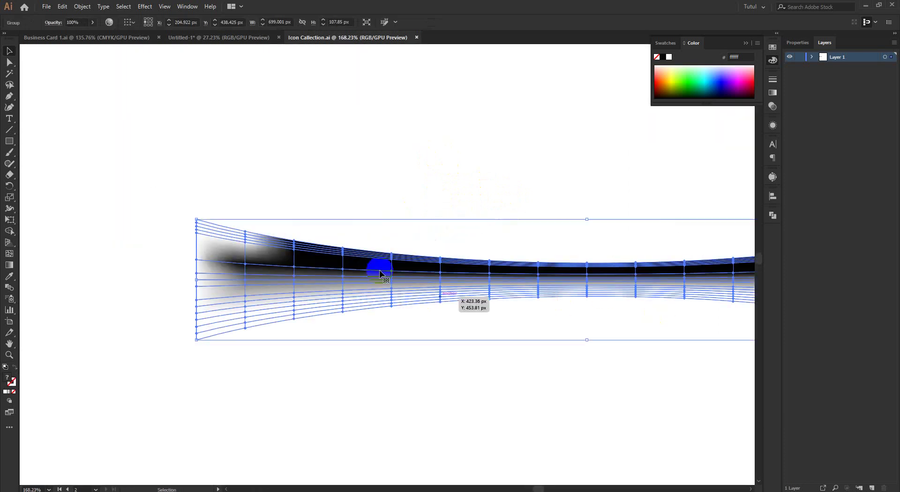
scroll(432, 291, "up", 5)
scroll(317, 278, "down", 8)
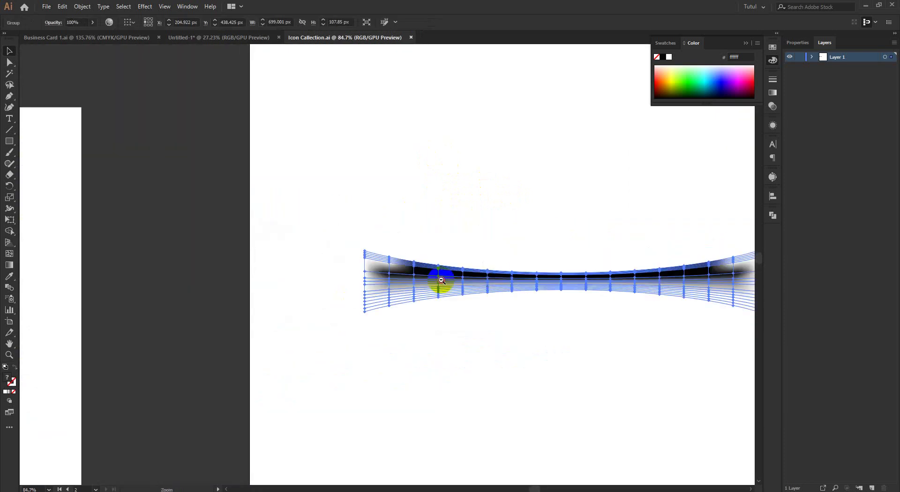
left_click(492, 301)
- Drag the curved shadow into Untitled-1 and zoom out to the whole artboard
left_click_drag(442, 272, 376, 369)
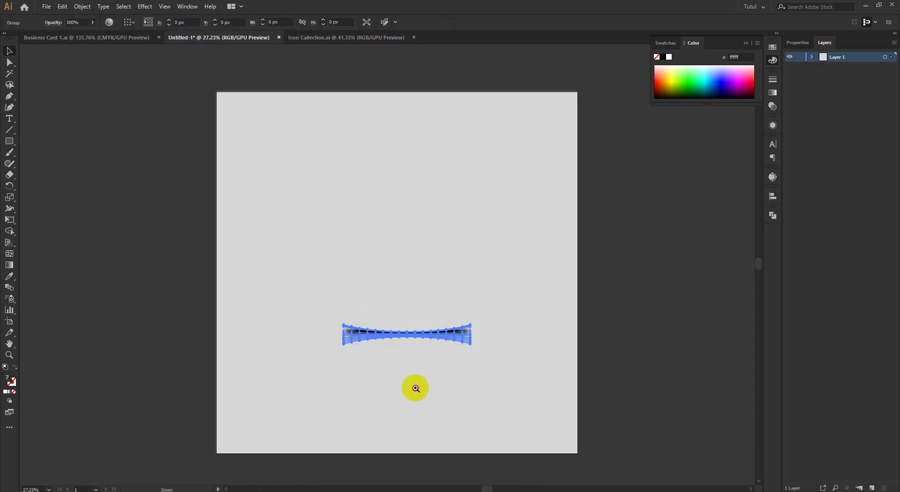
scroll(424, 375, "up", 2)
left_click(475, 352, "ctrl+alt")
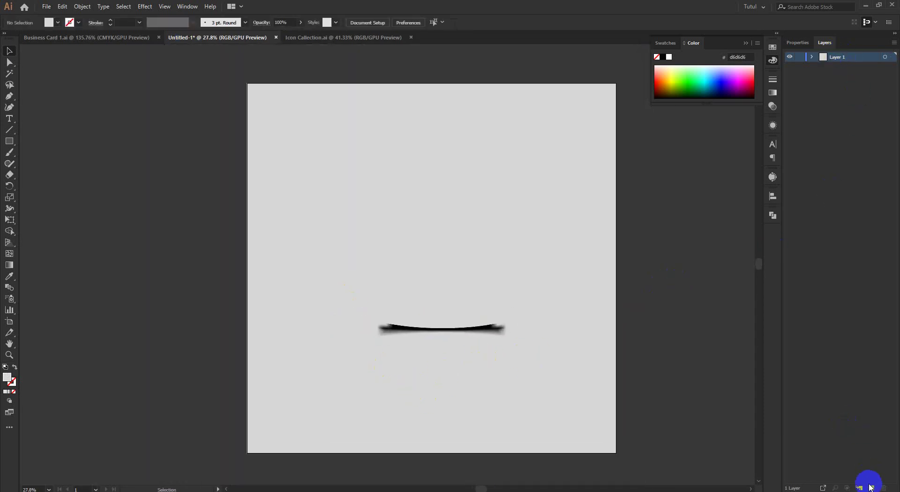
scroll(506, 276, "down", 1)
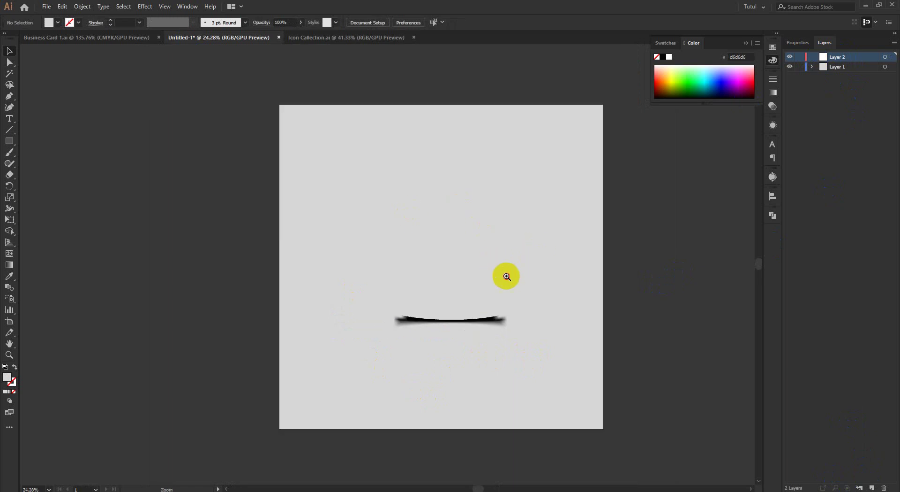
scroll(511, 308, "up", 2)
- Switch to Business Card 1.ai, then bring up the Google Meet tab in Chrome
left_click(103, 40)
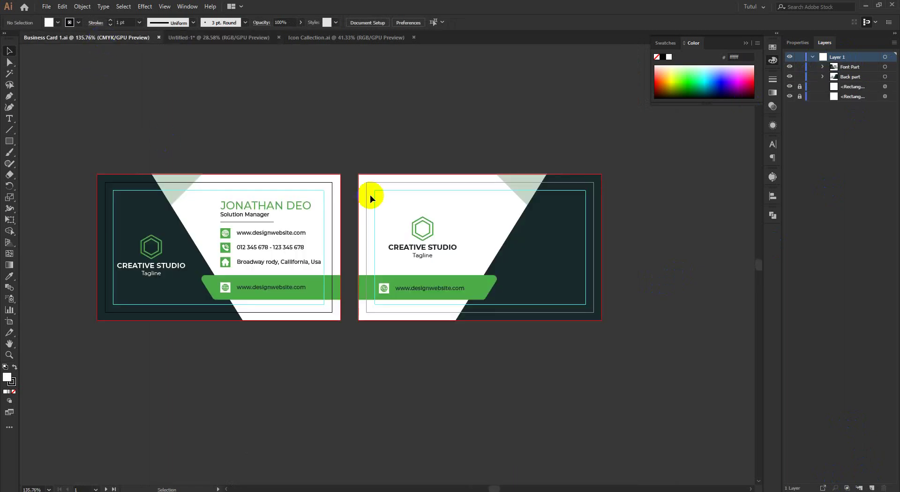
left_click(299, 338)
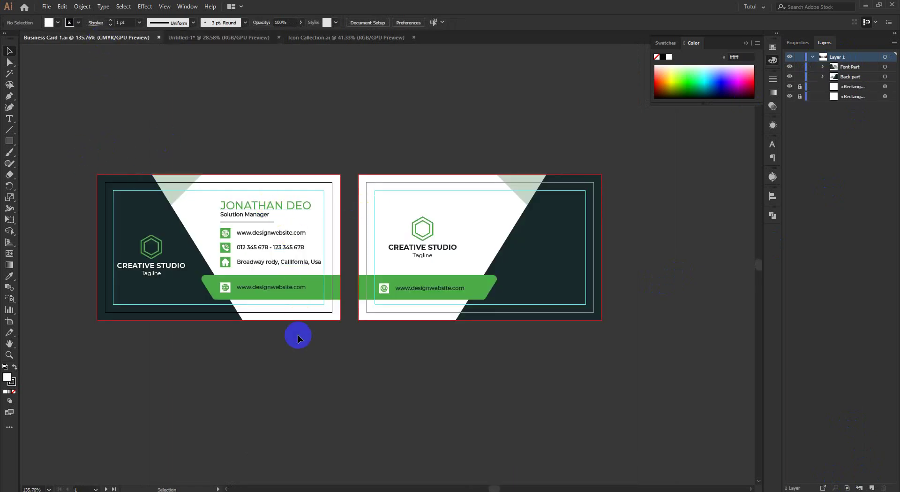
left_click(148, 490)
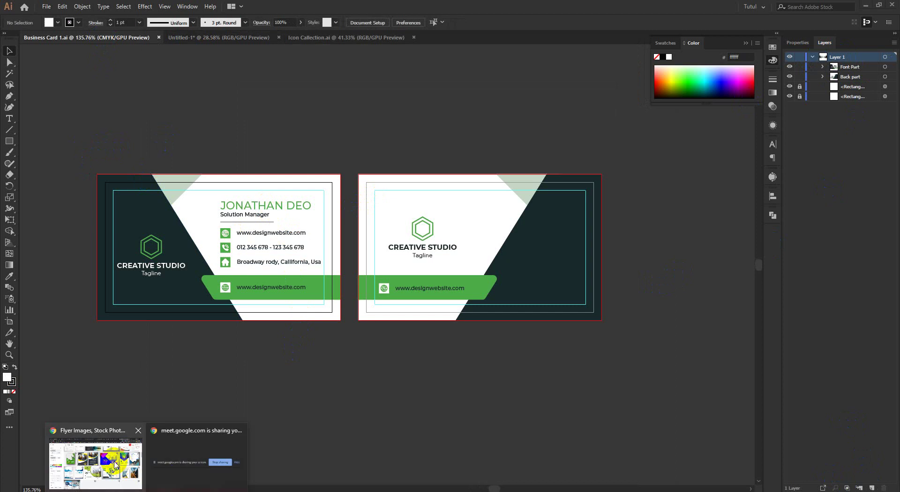
left_click(98, 450)
left_click(83, 5)
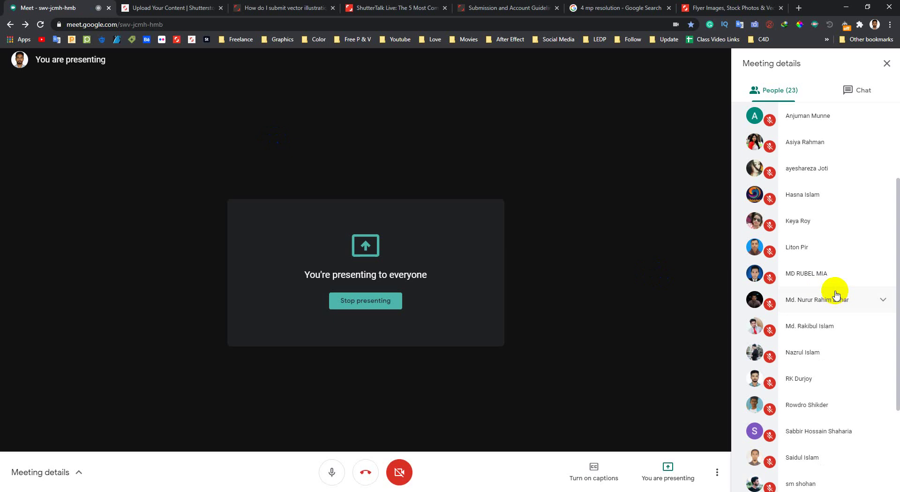
- Dismiss the Shutterstock upload page's welcome notice and return to Business Card 1.ai in Illustrator
scroll(836, 294, "up", 3)
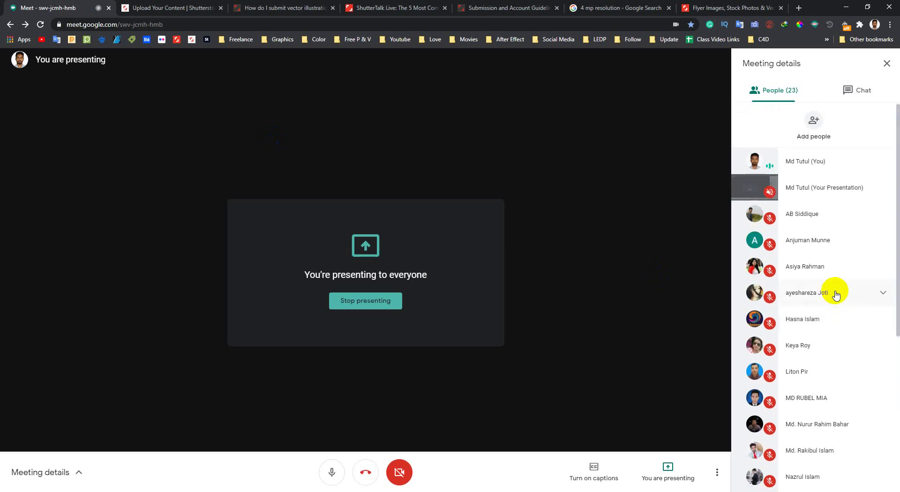
scroll(836, 294, "down", 3)
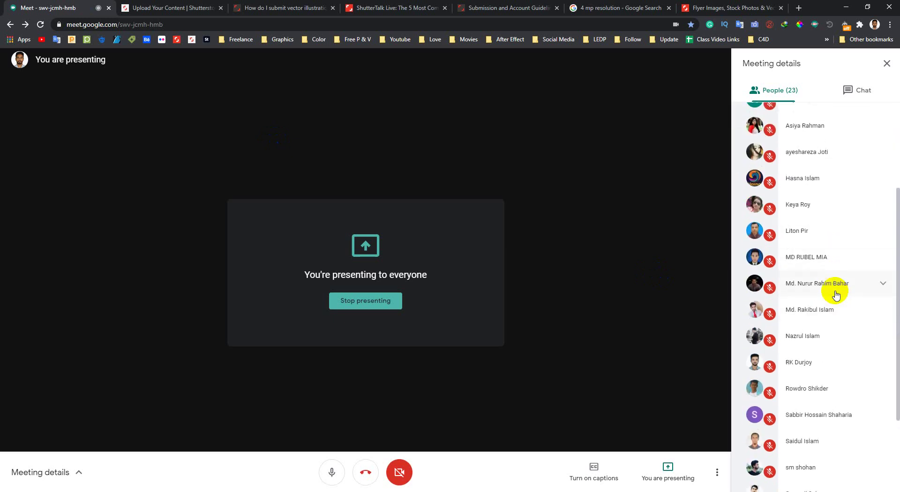
scroll(836, 294, "down", 2)
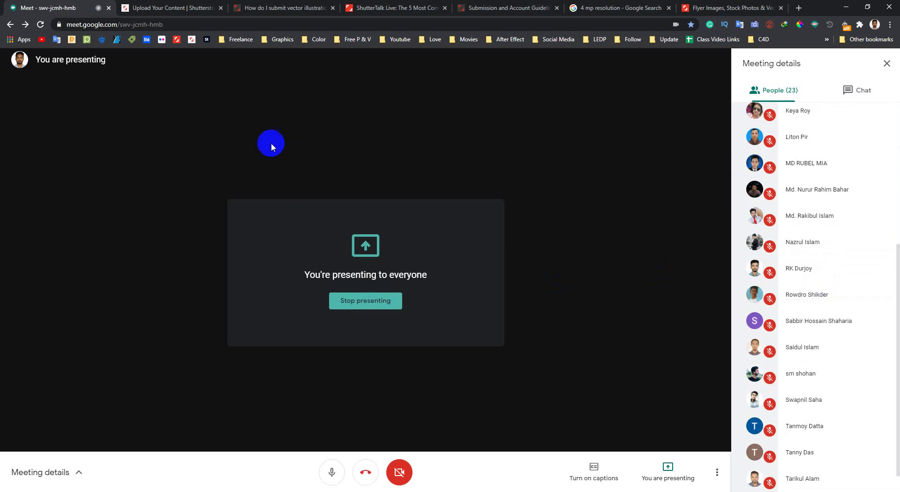
left_click(181, 7)
left_click(560, 382)
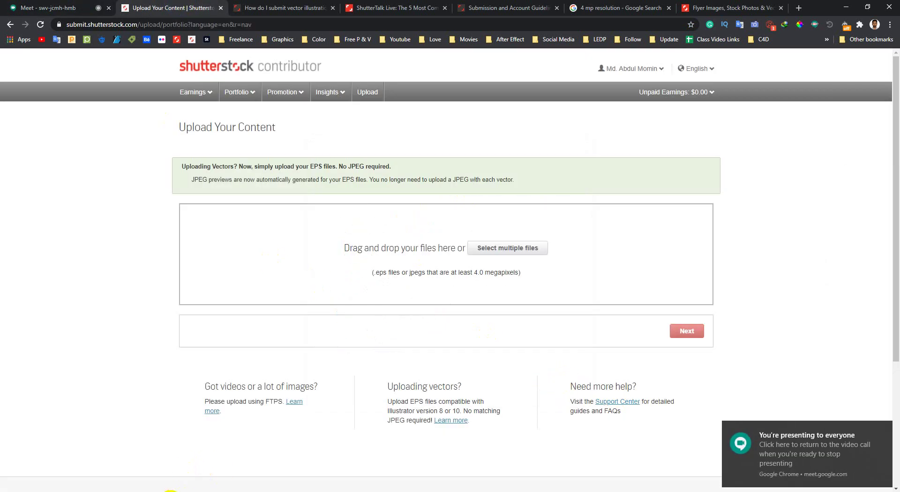
left_click(188, 491)
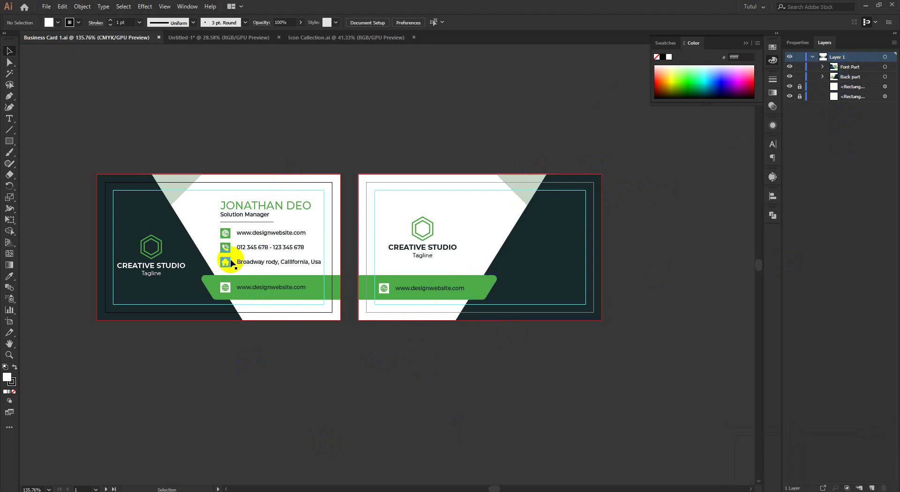
- Unlock the two locked background rectangles with Object > Unlock All
left_click(272, 161)
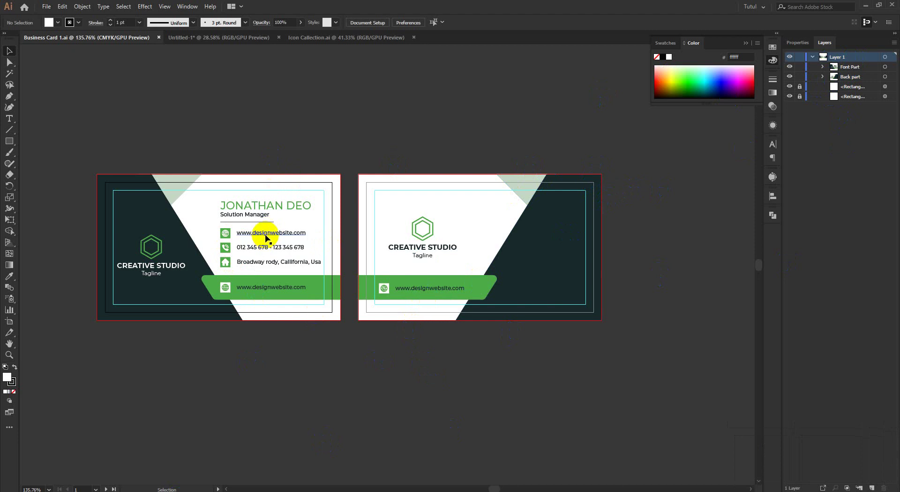
left_click(193, 390)
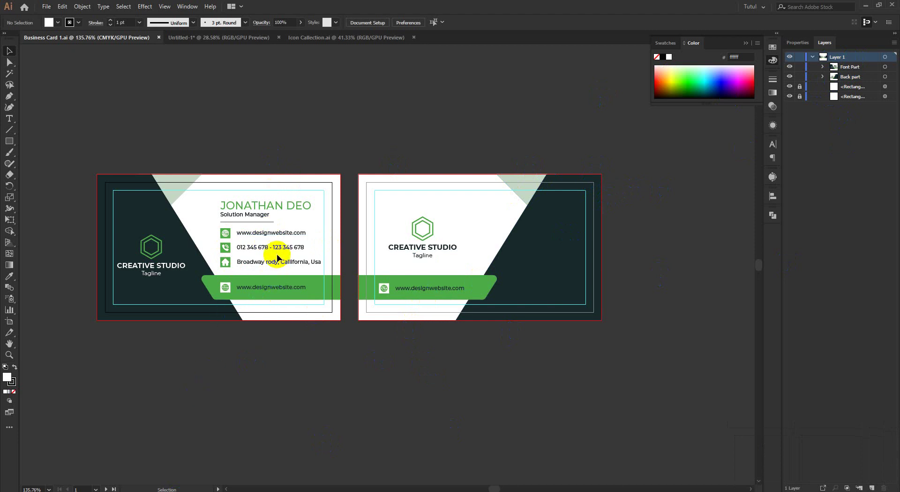
left_click(333, 333)
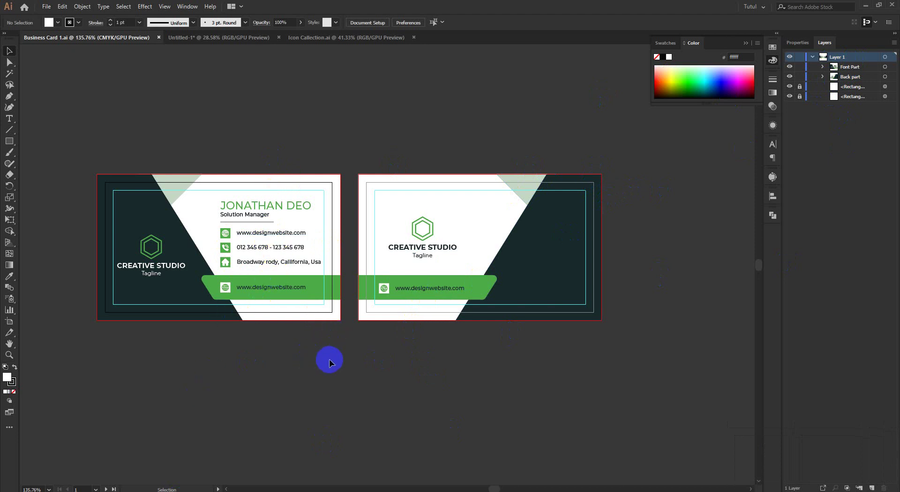
left_click(218, 176)
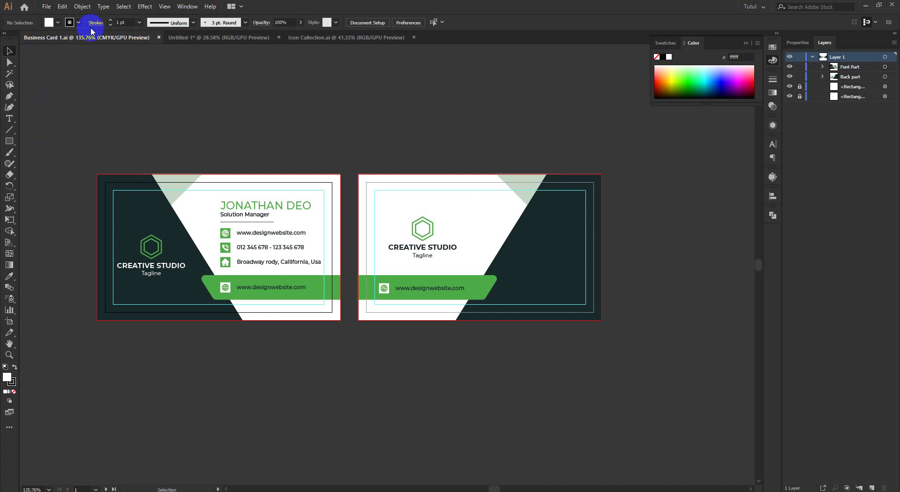
left_click(83, 7)
left_click(90, 74)
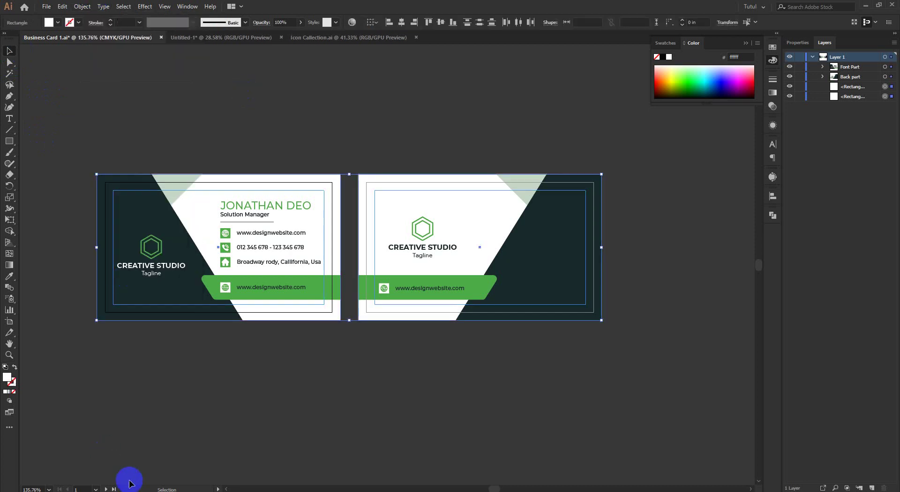
- Admit the waiting guest in Google Meet, then select all artwork in Business Card 1.ai
left_click(144, 488)
left_click(70, 7)
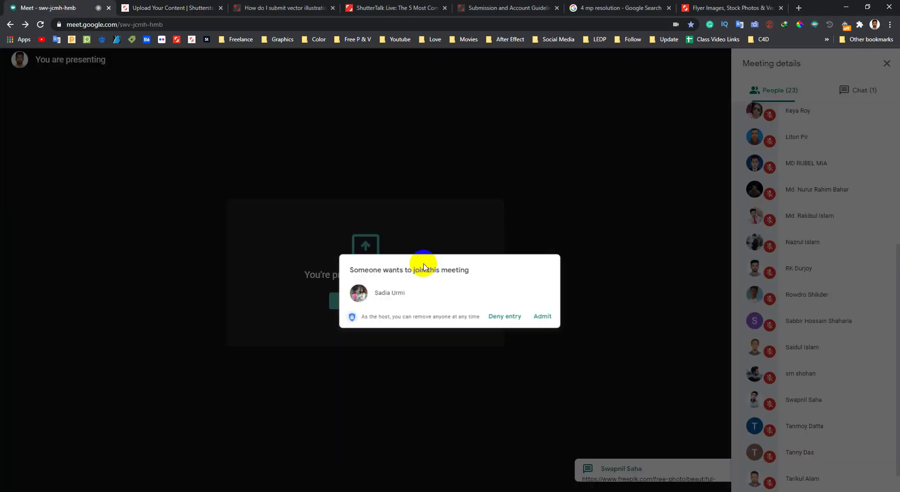
left_click(542, 301)
key("alt+Tab")
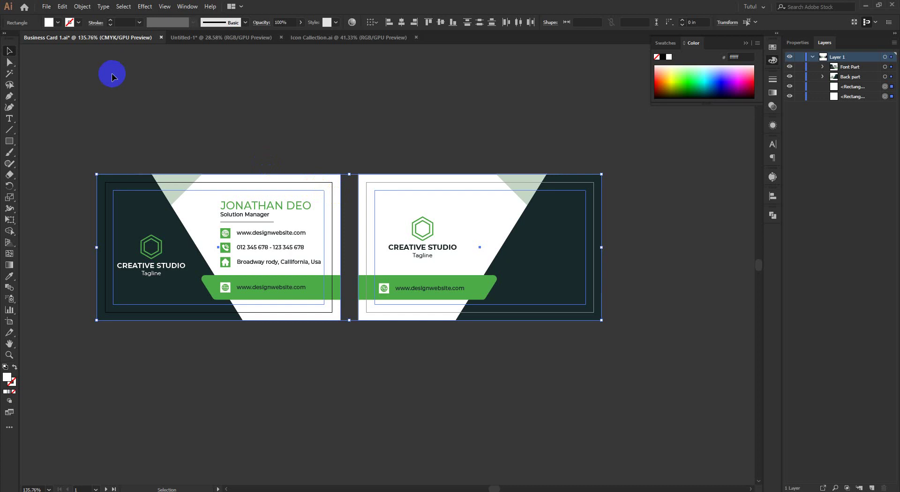
key("ctrl+a")
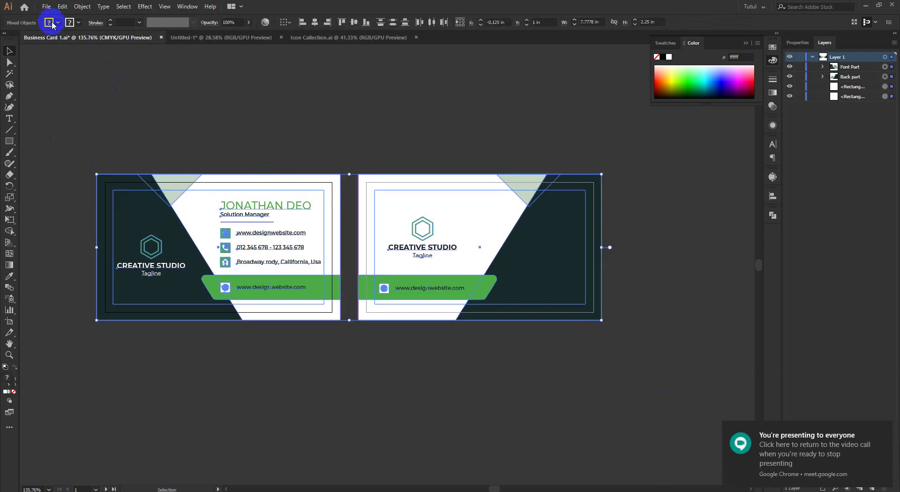
- Bring both cards into Untitled-1, enlarge them to about 1614 px wide, and move them up
left_click_drag(249, 193, 426, 222)
scroll(464, 288, "up", 3)
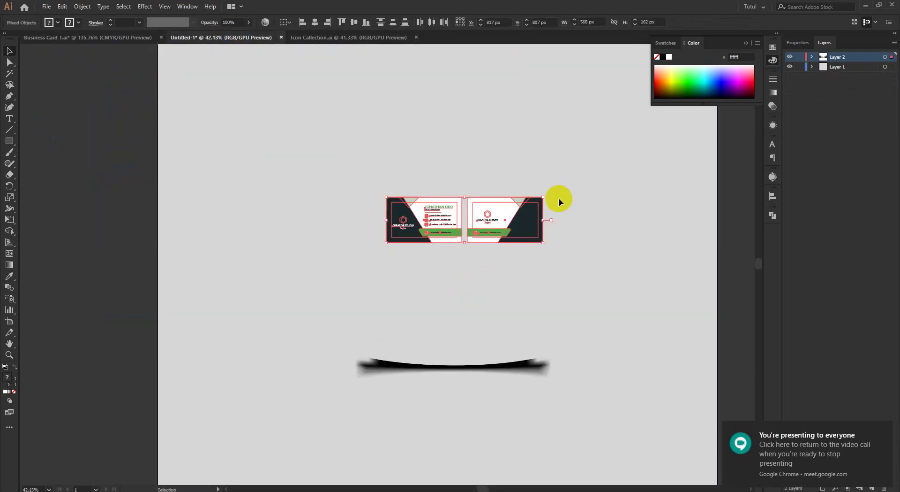
left_click_drag(545, 194, 692, 140)
scroll(141, 150, "down", 3)
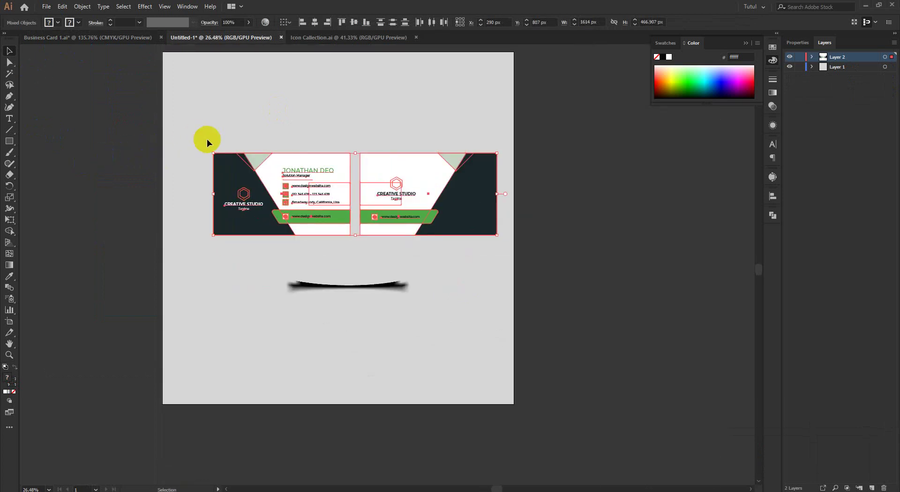
left_click_drag(261, 159, 252, 122)
scroll(341, 230, "up", 2)
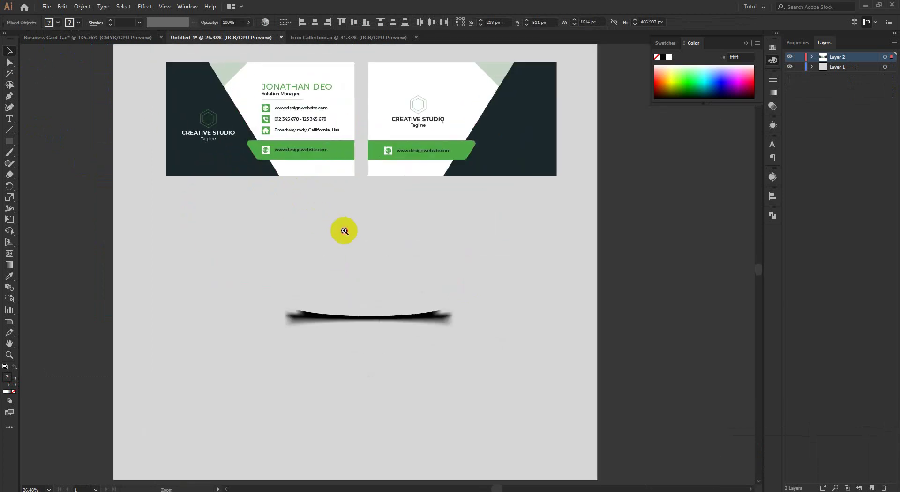
left_click(688, 211)
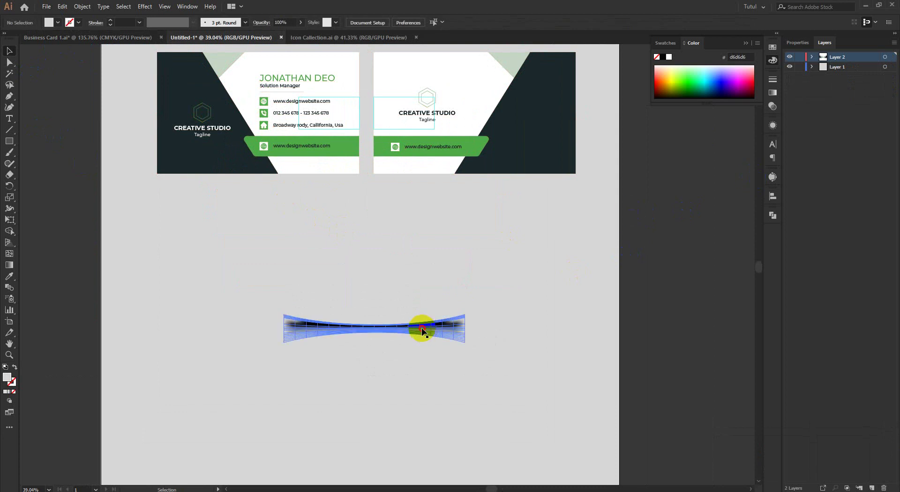
- Fit the curved shadow under the front card, stretched to its full width and nudged up
left_click_drag(422, 331, 313, 187)
scroll(340, 263, "up", 3)
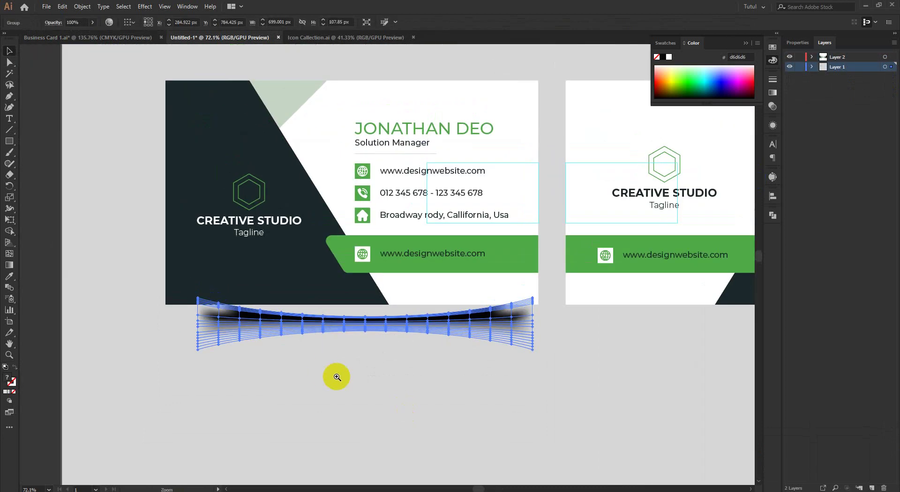
scroll(337, 377, "up", 1)
left_click_drag(315, 297, 302, 283)
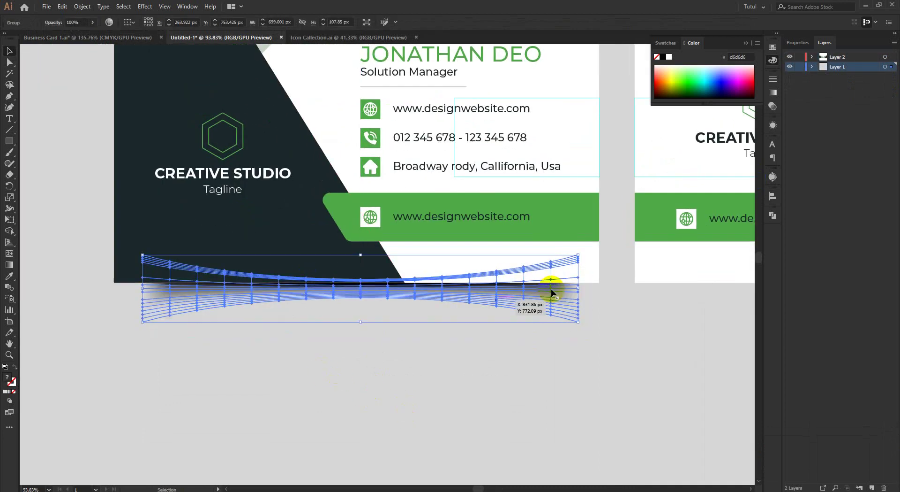
scroll(508, 314, "up", 1)
left_click_drag(611, 278, 641, 286)
scroll(586, 297, "down", 1)
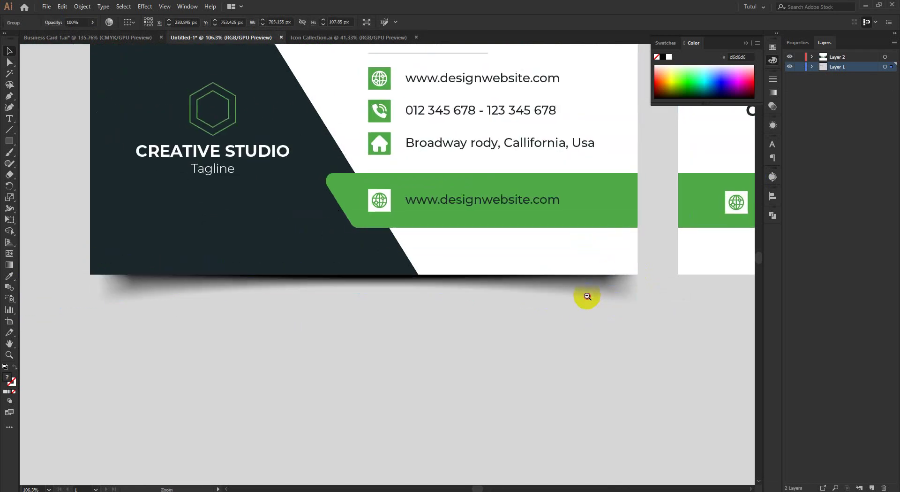
scroll(87, 299, "up", 1)
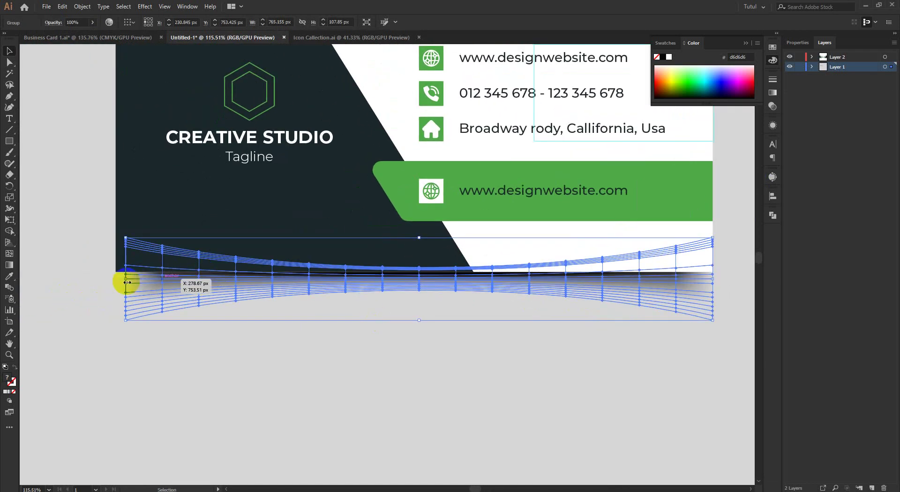
left_click_drag(125, 278, 115, 279)
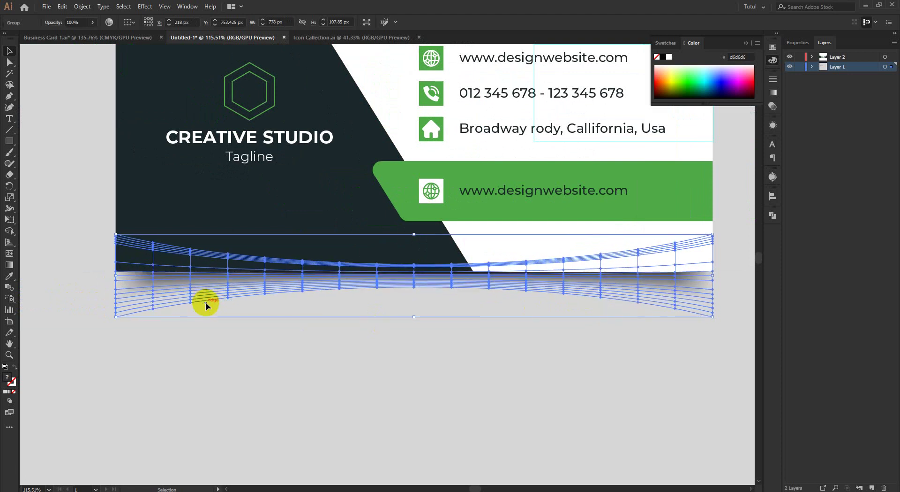
key("shift+Up")
key("shift+Up")
key("shift+Up")
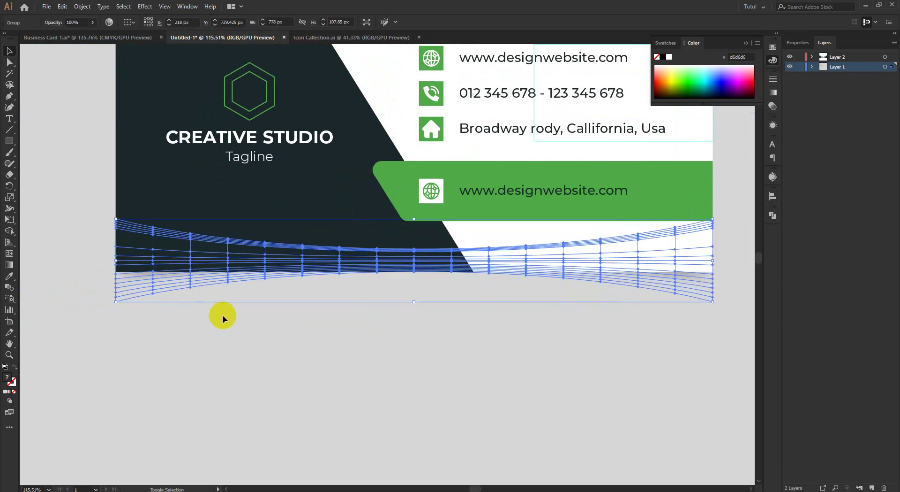
left_click(254, 319)
- Place a duplicate of the shadow under the back card's bottom edge
left_click(328, 370, "alt")
left_click(327, 371, "alt")
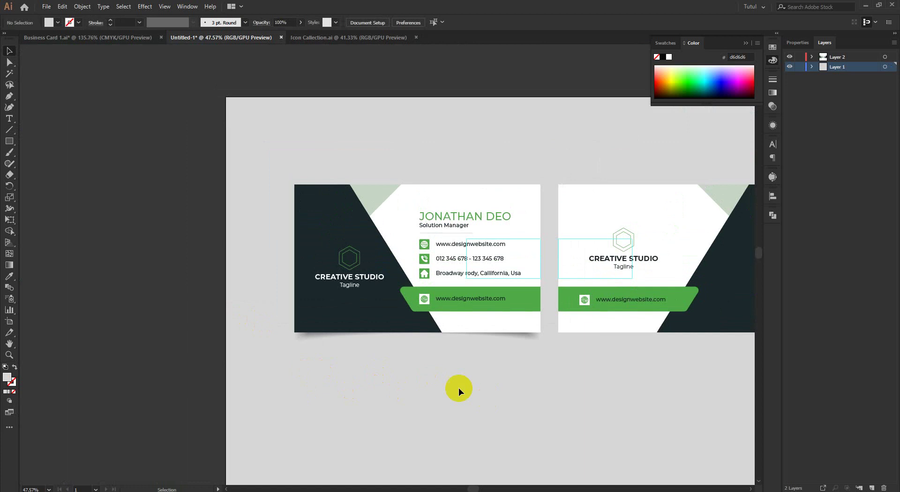
left_click(460, 394)
left_click(326, 360, "alt")
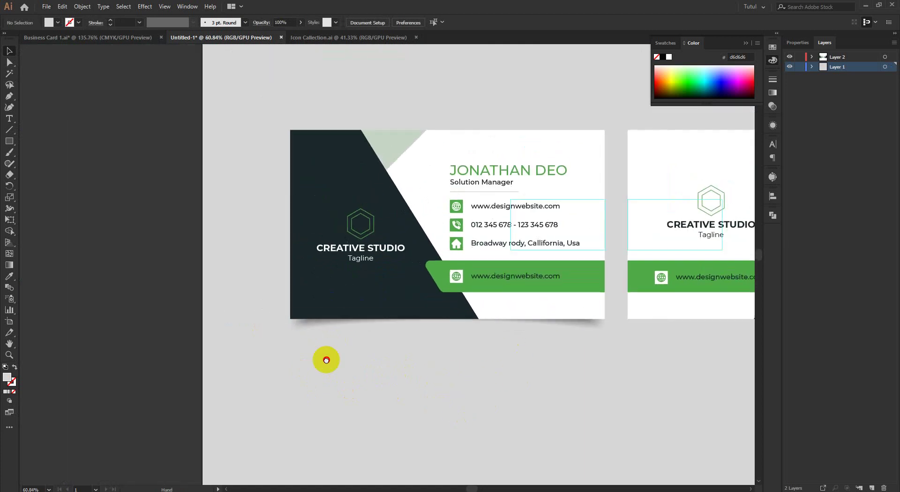
left_click(386, 334)
left_click(386, 333)
left_click_drag(371, 332, 727, 332)
scroll(530, 401, "down", 2)
left_click_drag(531, 401, 390, 387)
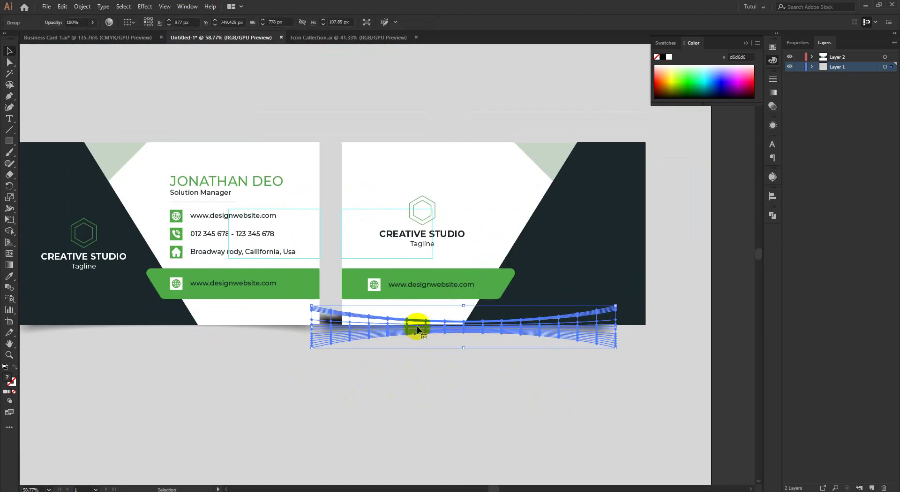
left_click_drag(416, 327, 448, 330)
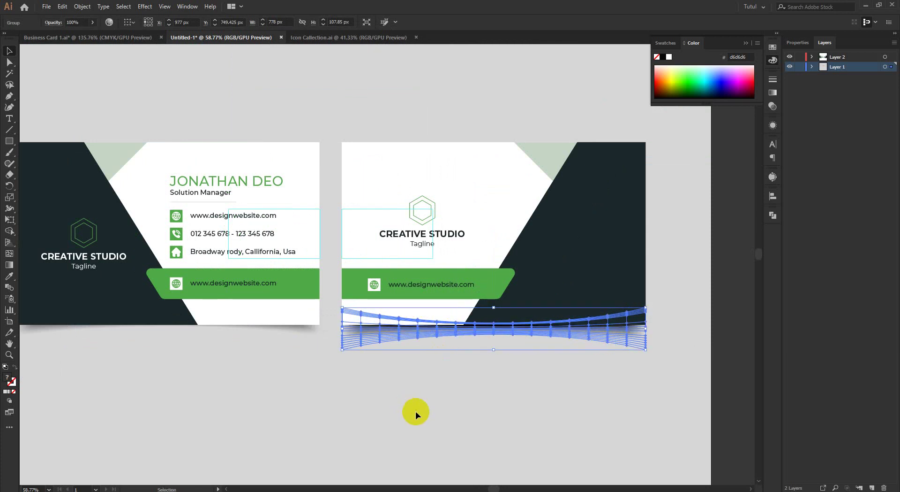
left_click(416, 412)
scroll(358, 406, "down", 5)
scroll(382, 376, "up", 4)
- Copy both shadowed cards straight down as a second row
scroll(383, 376, "down", 3)
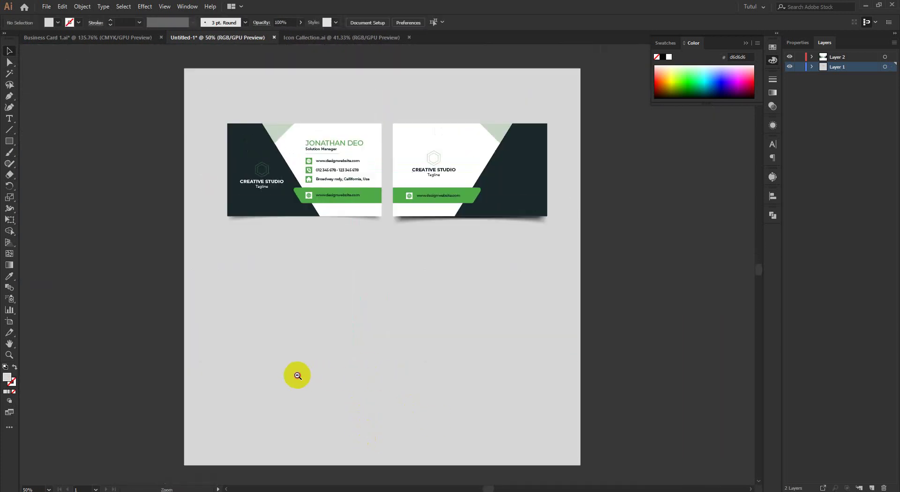
left_click(463, 237)
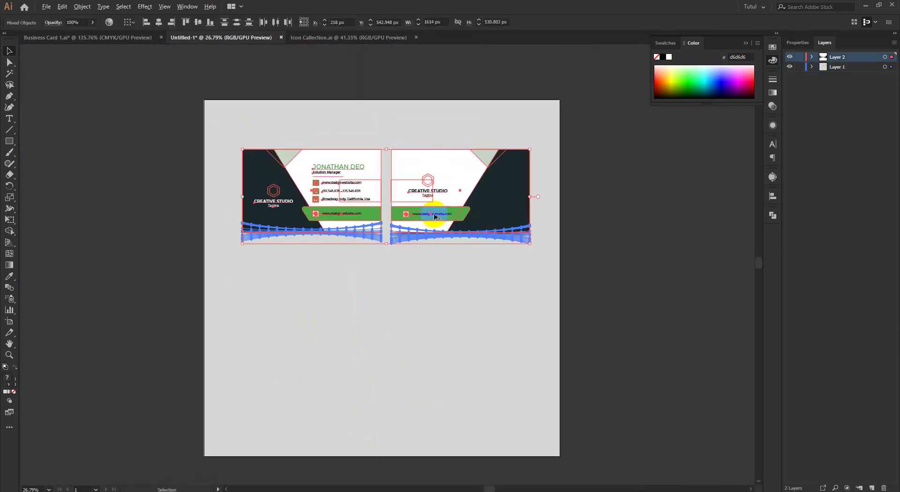
left_click_drag(436, 217, 436, 372)
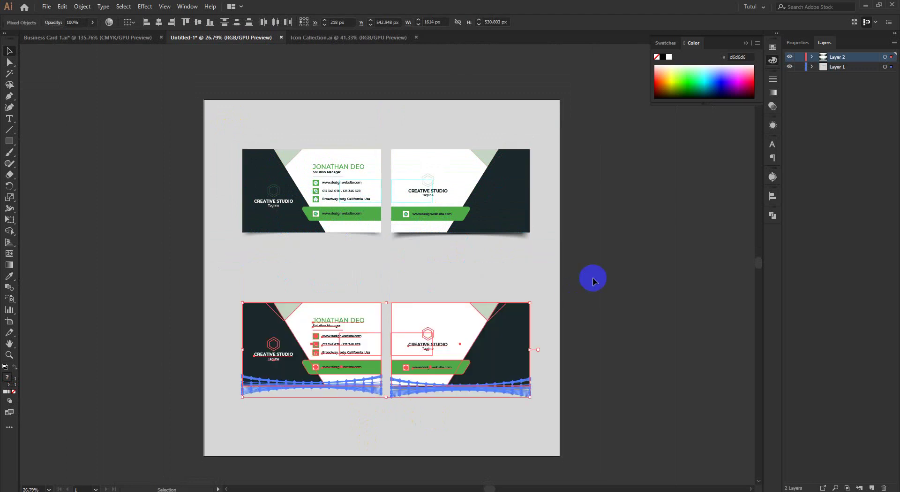
left_click(401, 280)
- Move the bottom row up closer to the top row and check the full layout
scroll(403, 283, "up", 2)
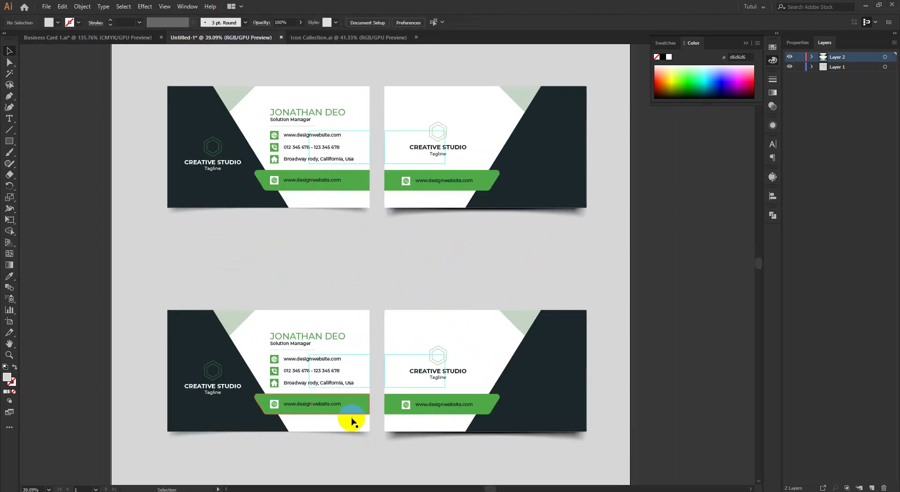
scroll(490, 275, "down", 2)
scroll(425, 273, "up", 1)
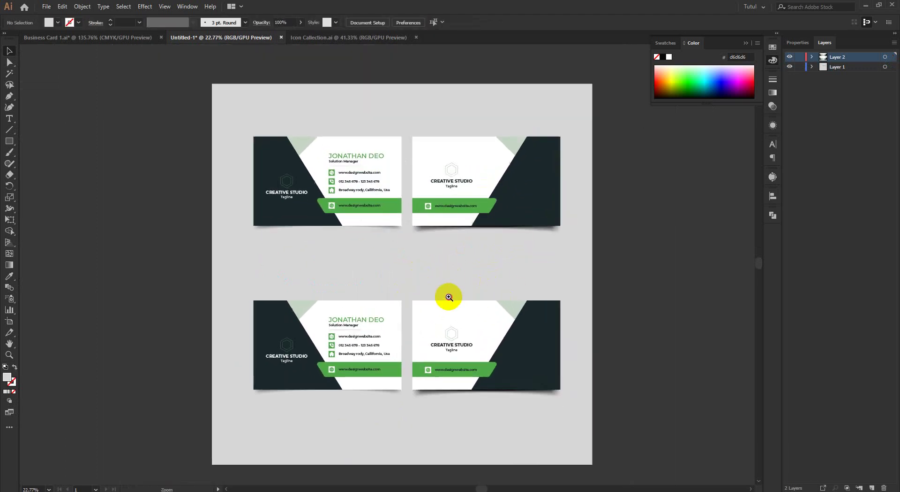
left_click(448, 373)
left_click_drag(448, 373, 461, 300)
left_click(650, 264)
scroll(509, 332, "down", 1)
scroll(508, 332, "up", 1)
key("ctrl+a")
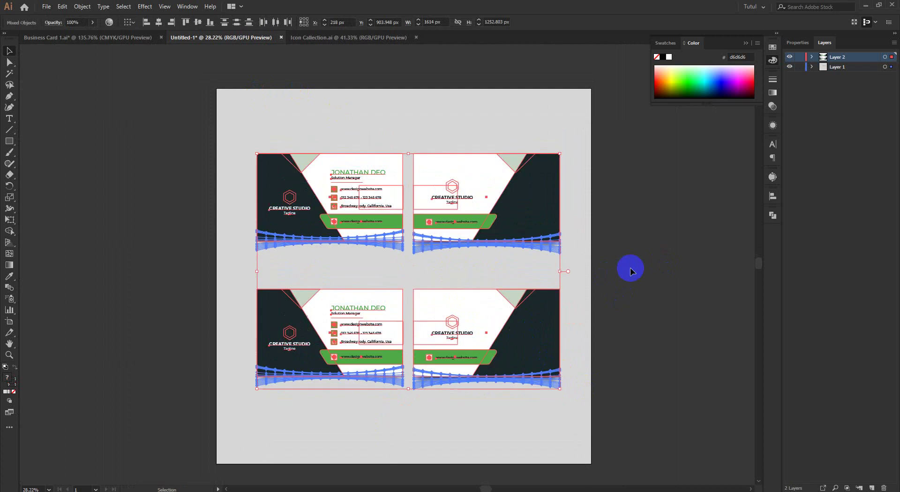
left_click(630, 271)
- Save the document to the Desktop as File in Illustrator EPS format
left_click(46, 6)
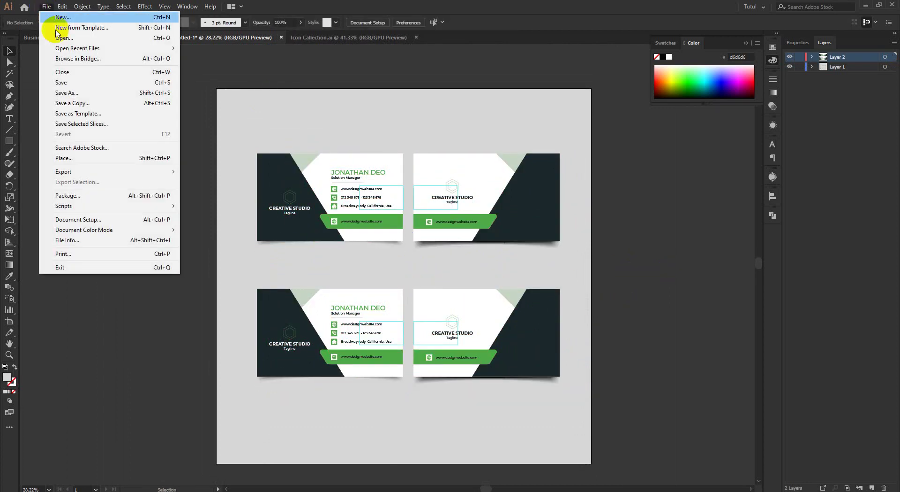
left_click(67, 92)
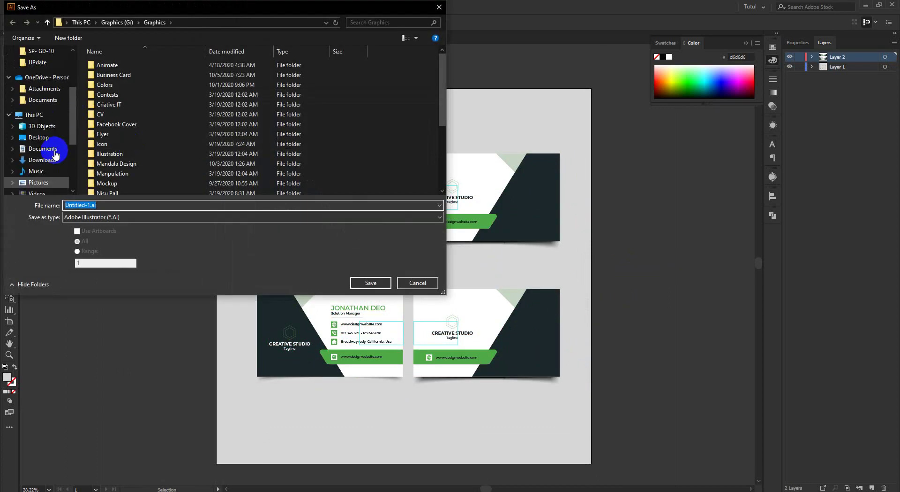
scroll(55, 153, "up", 4)
left_click(41, 70)
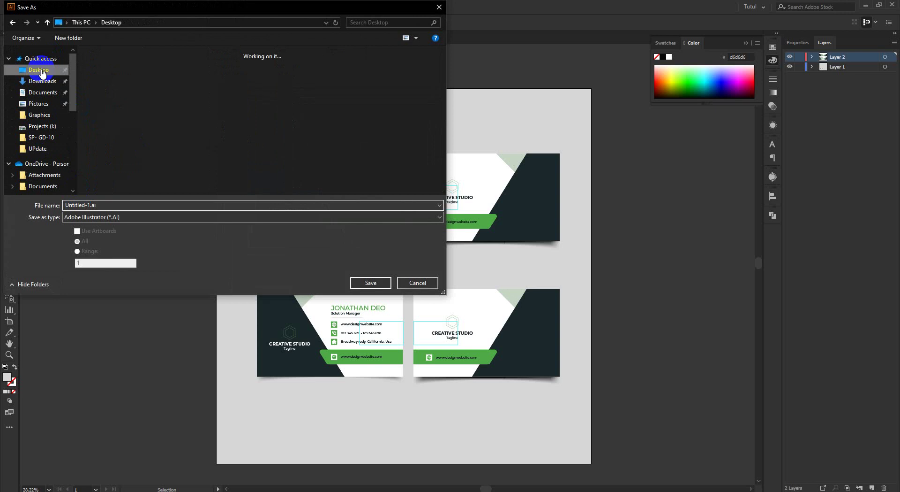
left_click(162, 217)
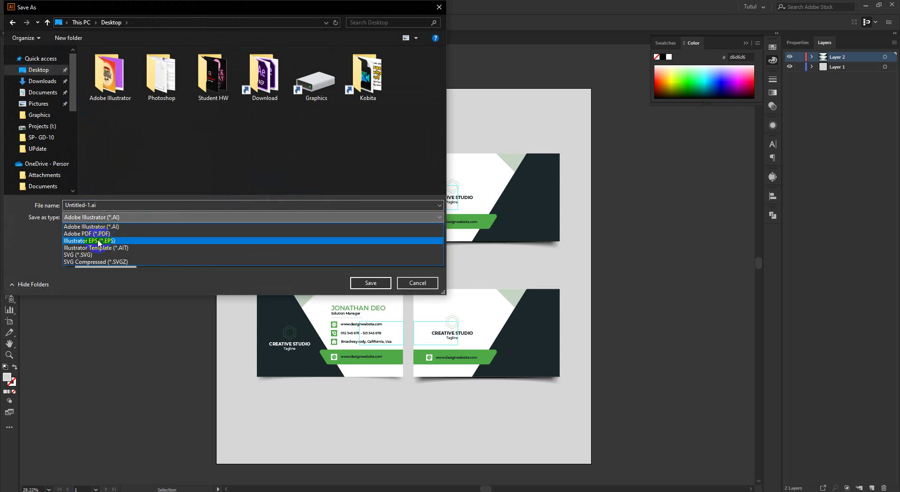
left_click(98, 240)
left_click(121, 203)
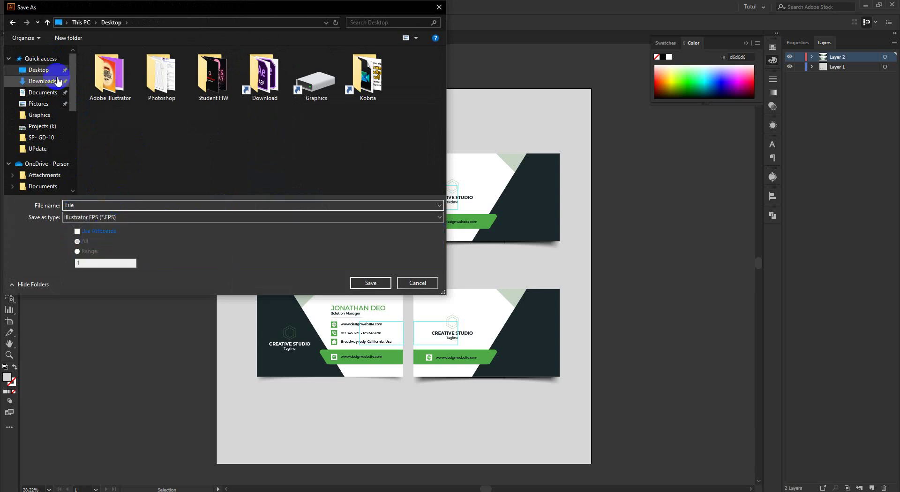
left_click(368, 283)
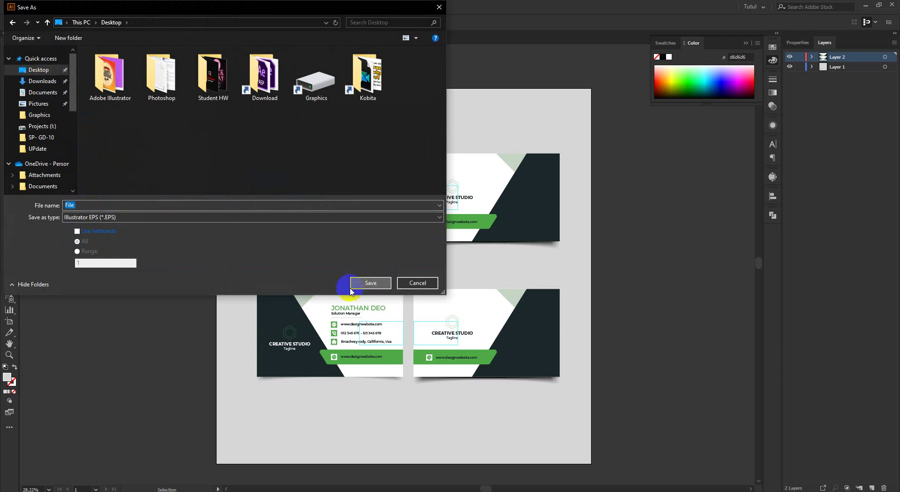
- Choose Illustrator 10 EPS as the version and confirm saving in the older format
left_click(454, 120)
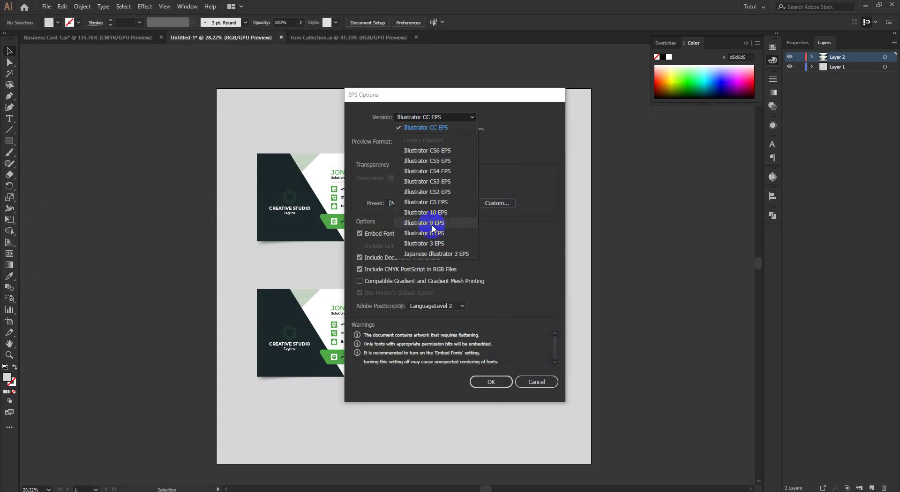
left_click(431, 214)
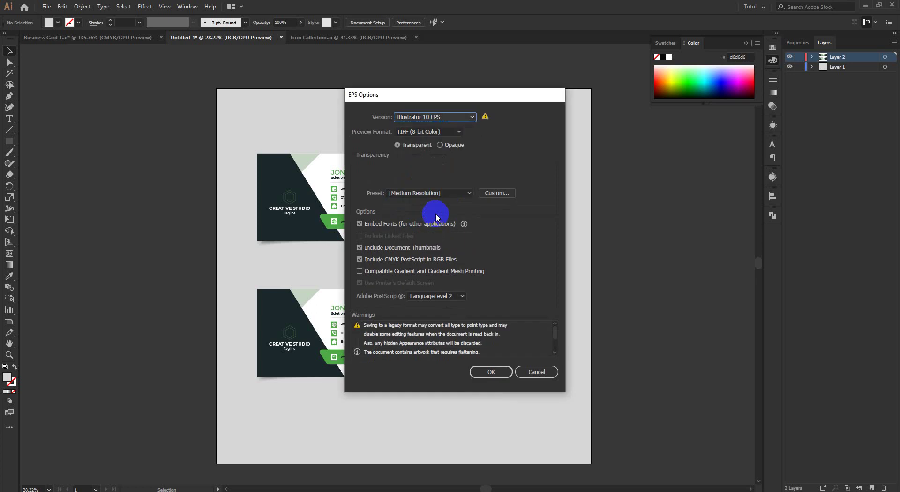
left_click(490, 372)
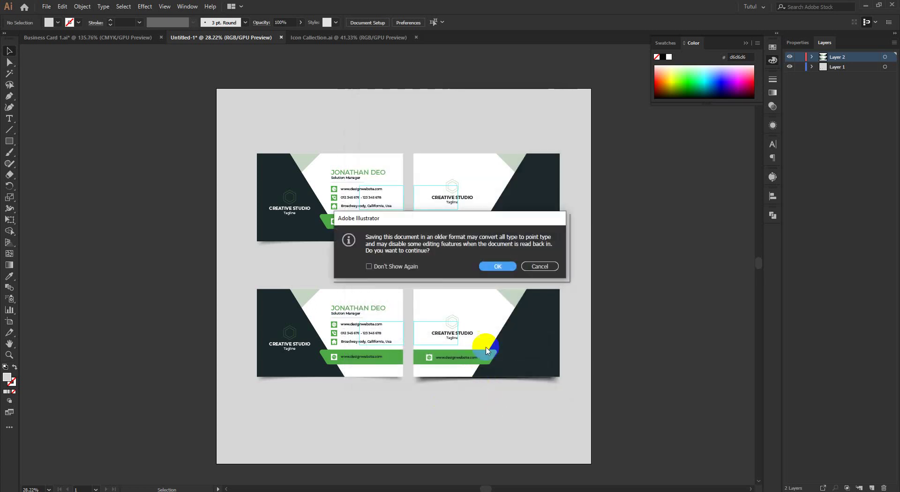
left_click(496, 265)
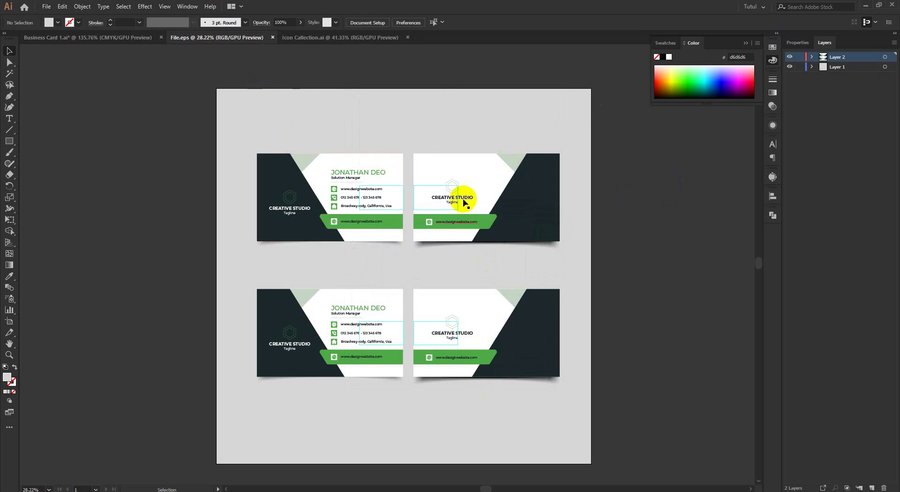
left_click(865, 6)
- Move the File.eps icon further onto the desktop
left_click(849, 6)
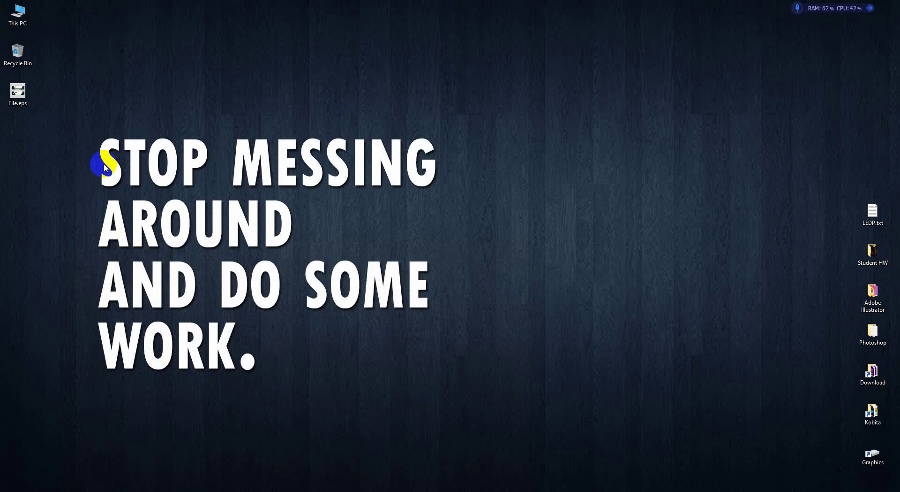
left_click_drag(17, 93, 196, 133)
left_click(292, 172)
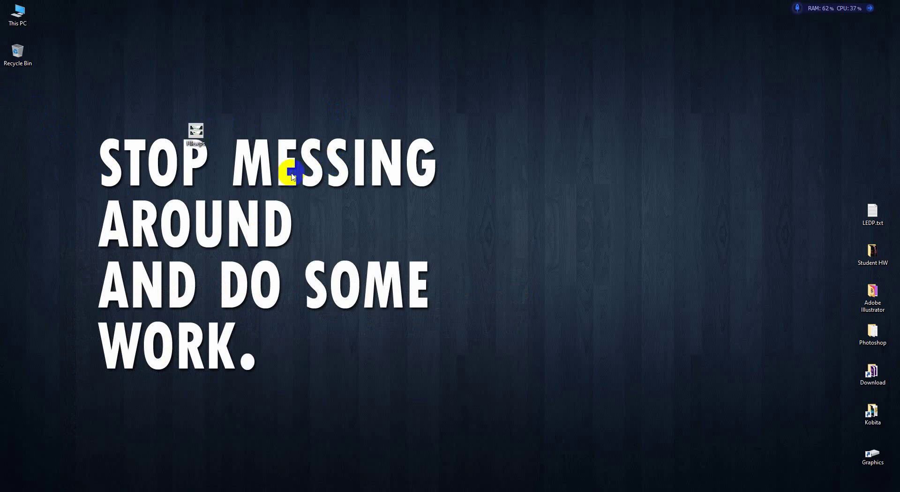
- Restore the Google Meet window and show Shutterstock's 'How do I submit vector illustrations' article
mouse_move(154, 488)
left_click(106, 457)
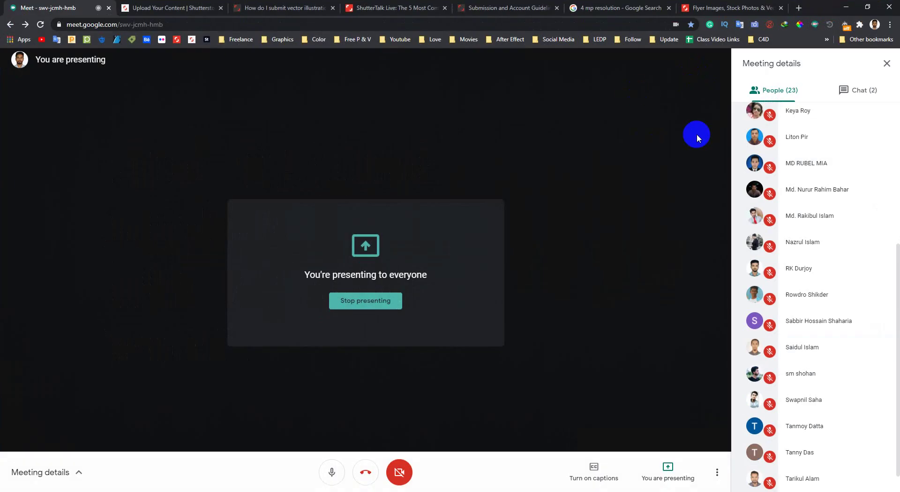
left_click(847, 7)
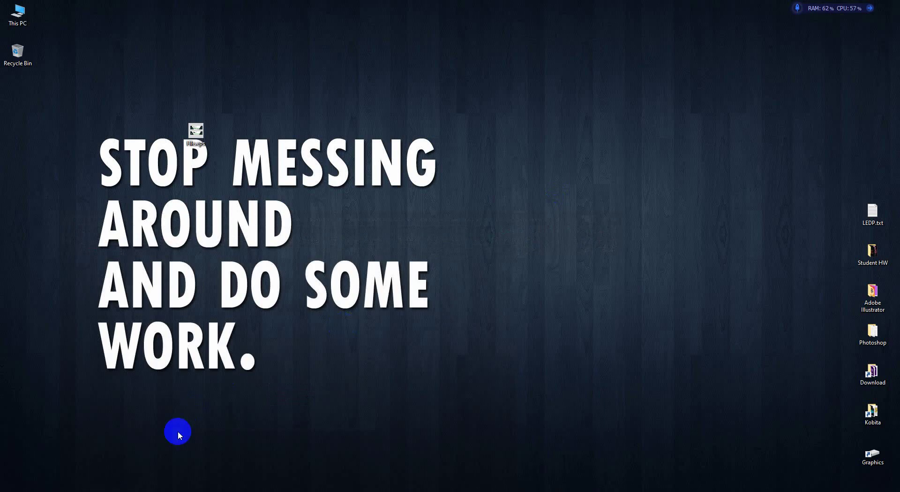
mouse_move(154, 488)
left_click(99, 474)
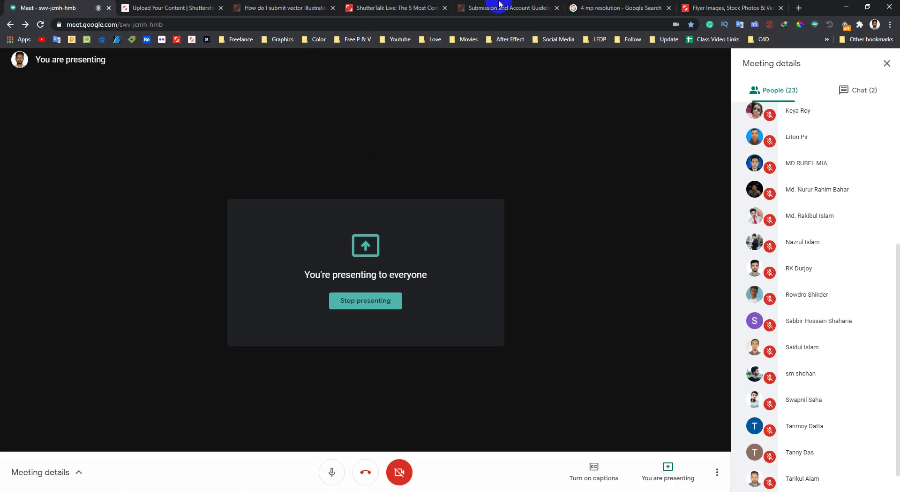
left_click(309, 3)
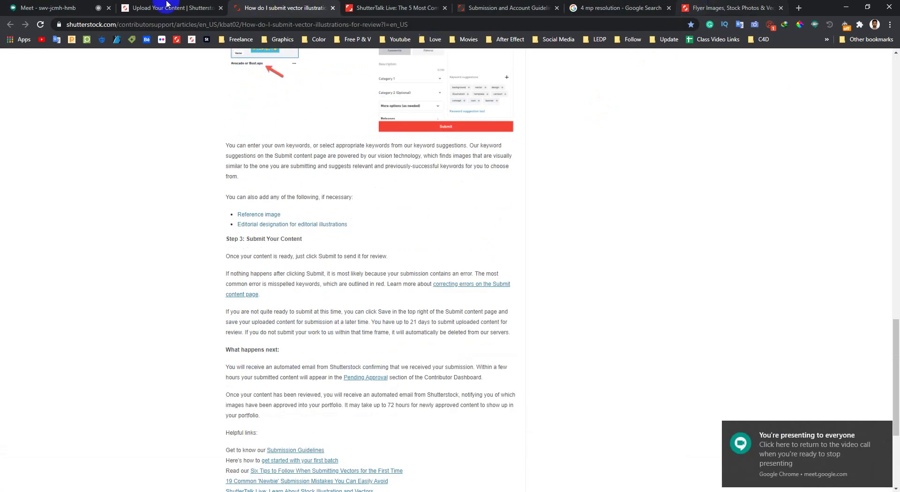
- Upload File.eps from the Desktop to Shutterstock Contributor and continue to Submit content
left_click(158, 4)
left_click(361, 95)
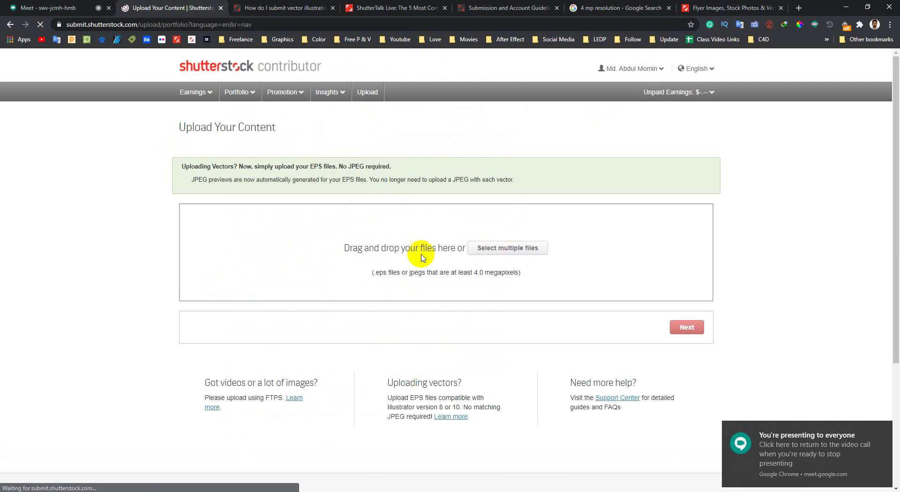
left_click(545, 381)
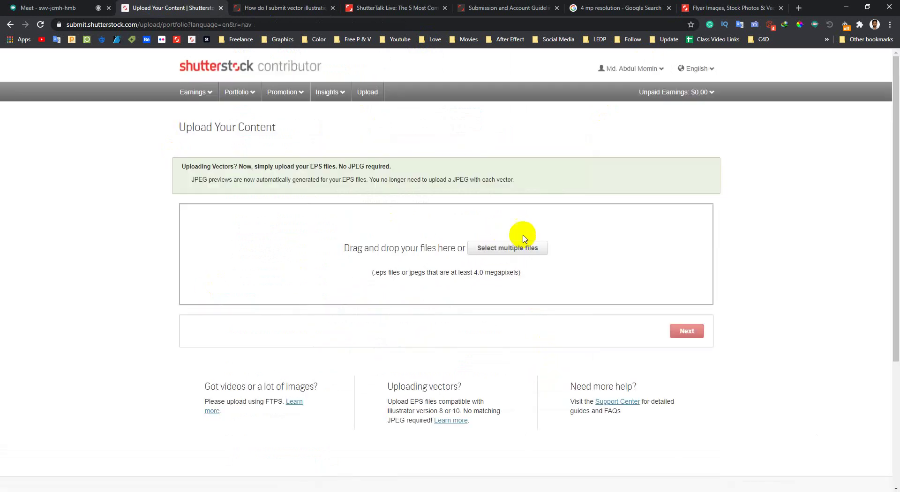
left_click(510, 248)
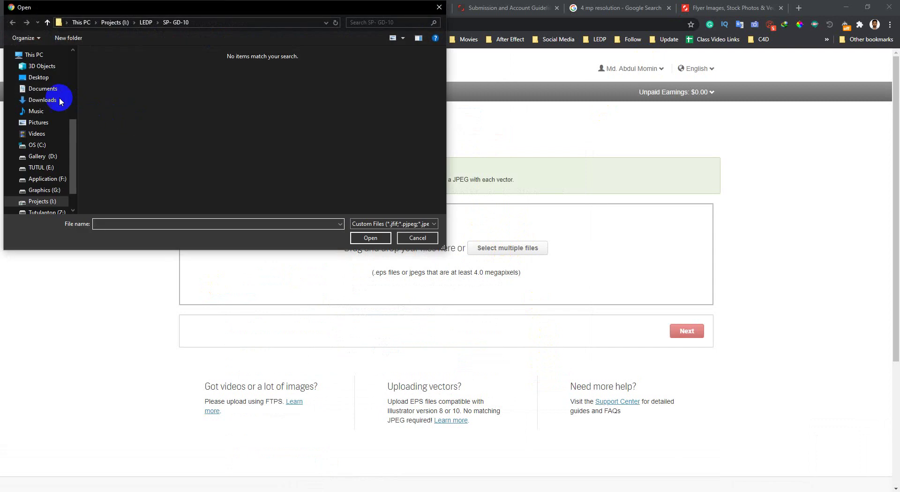
left_click(39, 78)
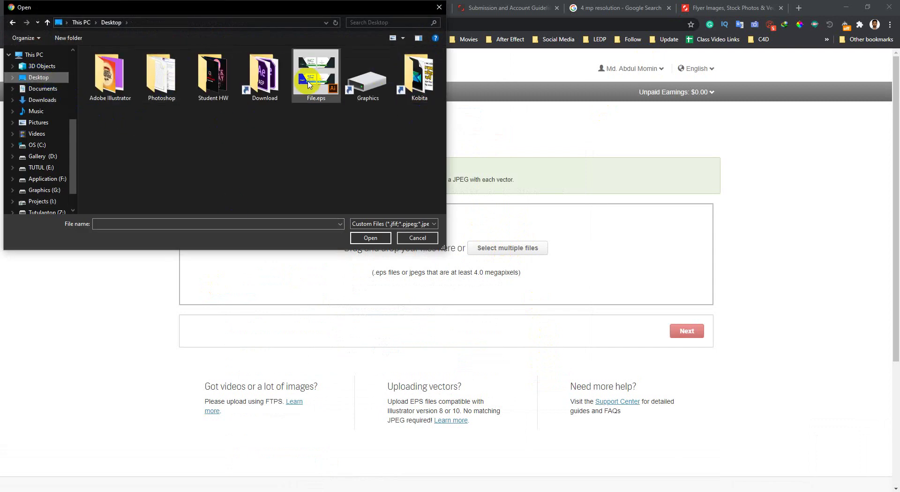
left_click(316, 75)
left_click(370, 238)
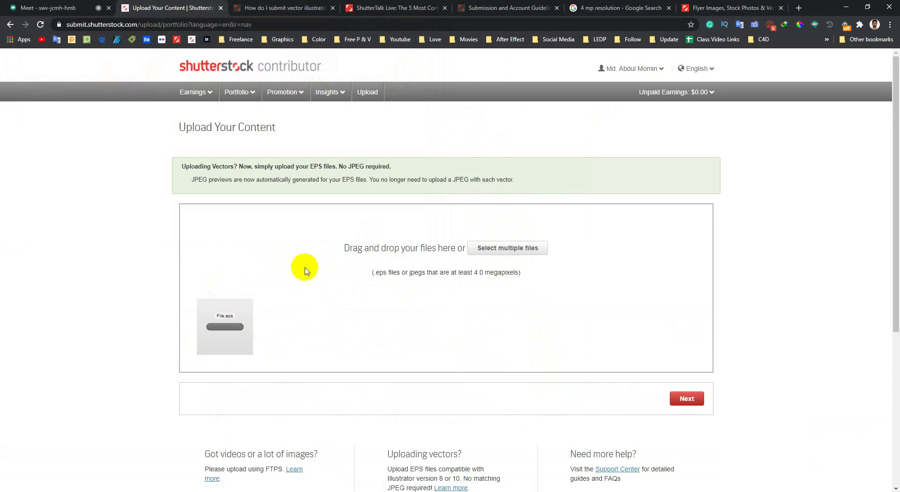
left_click(686, 398)
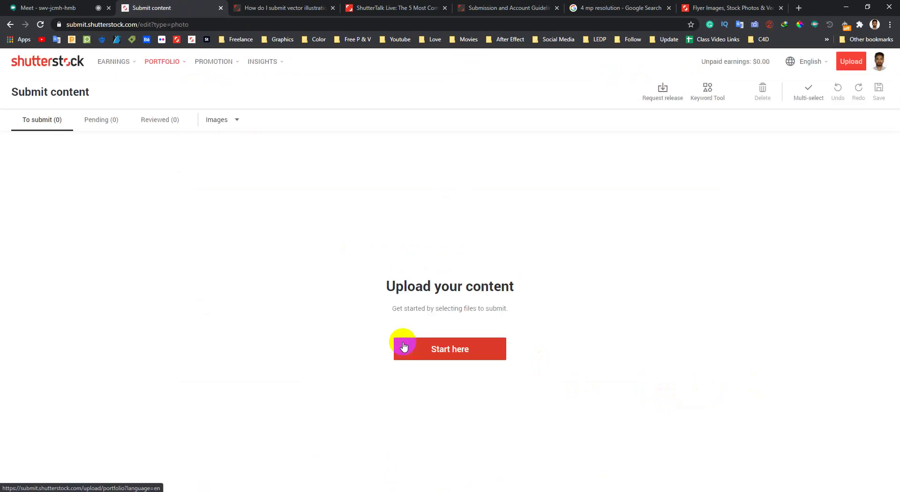
- Review the File.eps live-fonts upload error, clear it, and minimize Chrome
left_click(41, 24)
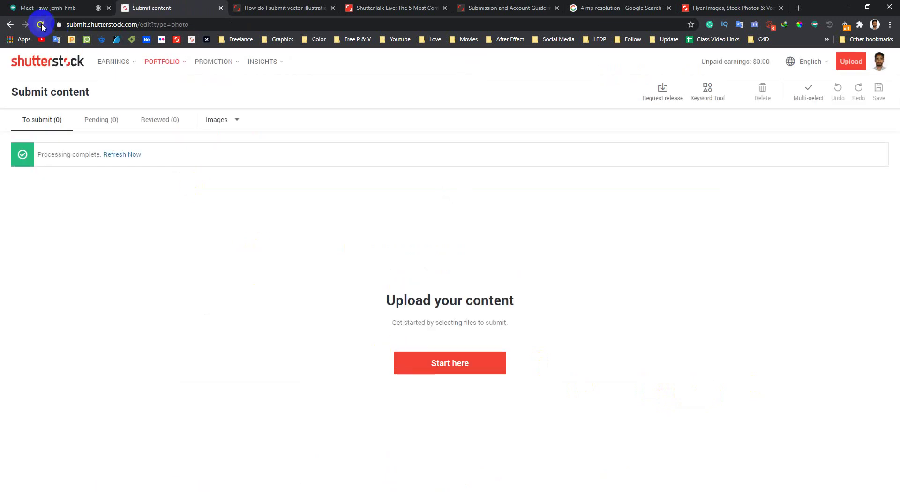
left_click(117, 156)
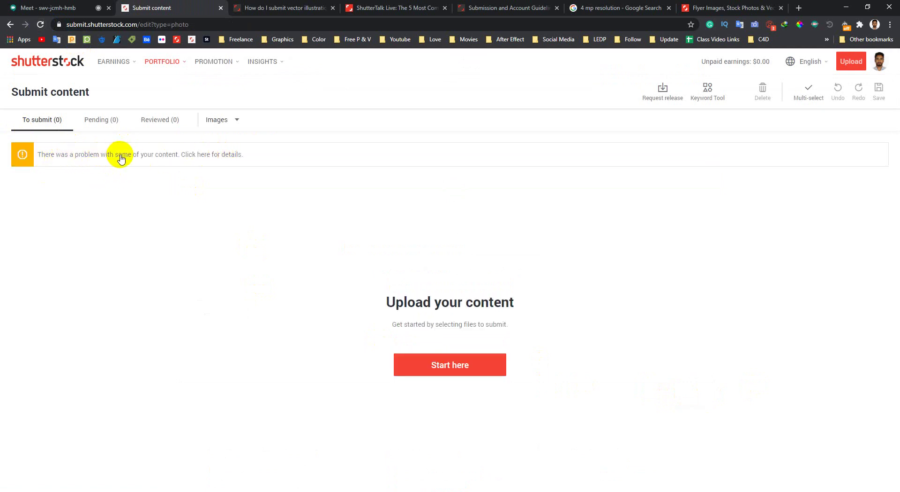
left_click(207, 155)
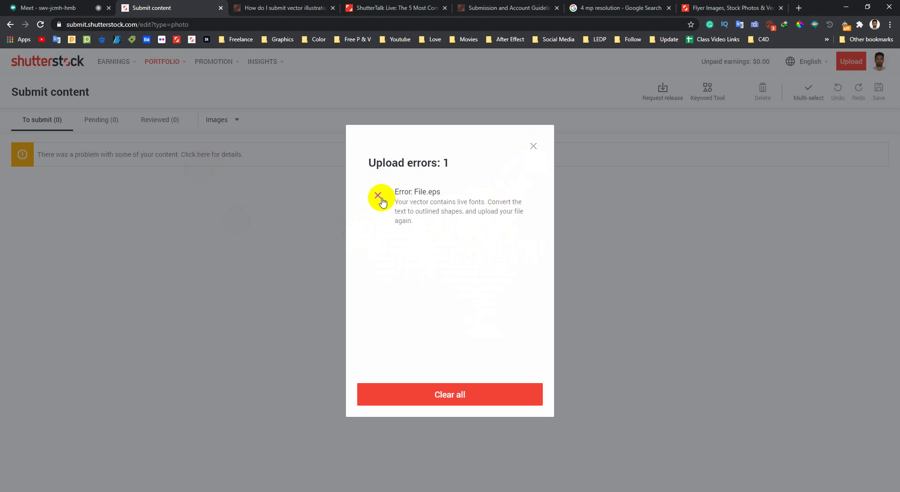
left_click(462, 394)
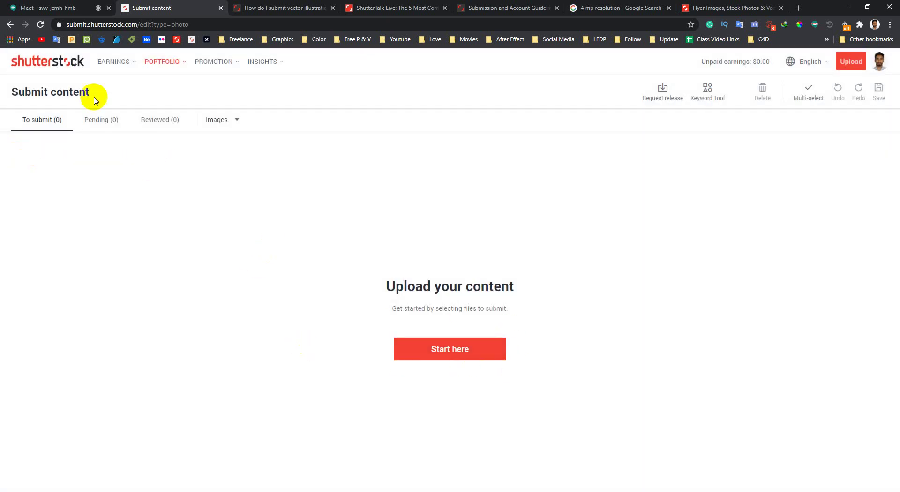
left_click(846, 6)
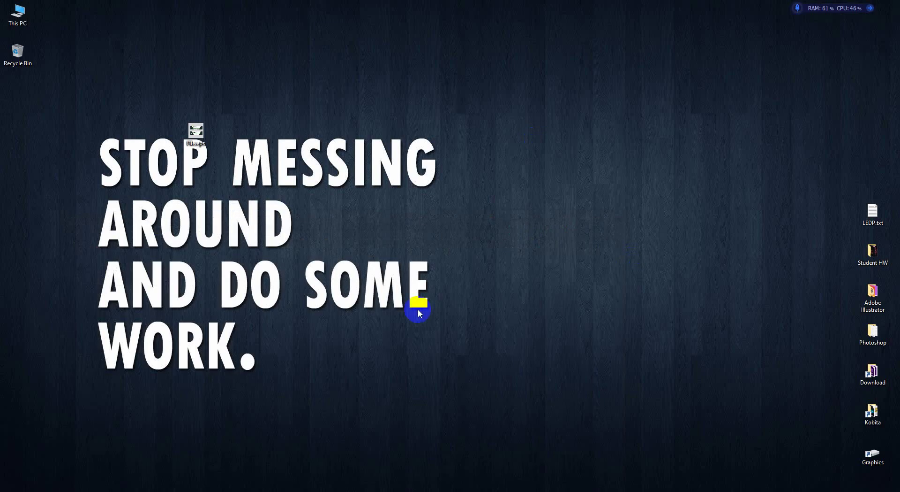
- Open File.eps in Illustrator and delete all four business cards
left_click_drag(196, 132, 299, 164)
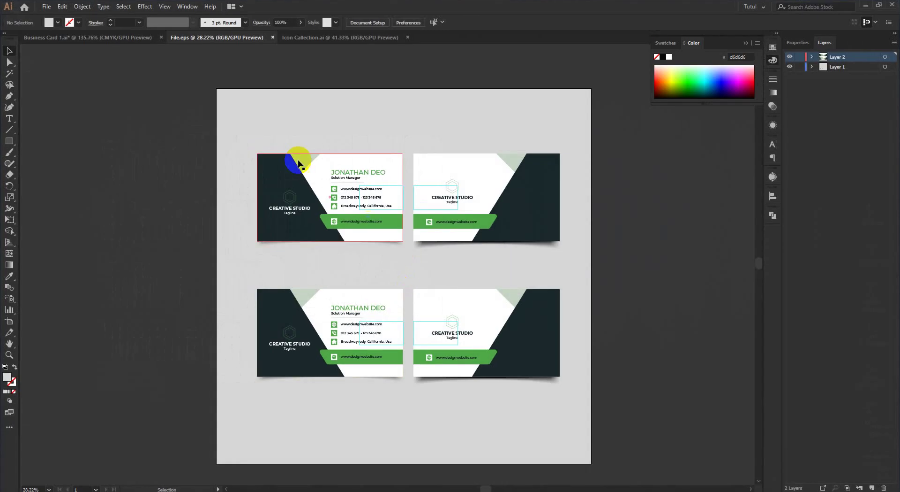
left_click_drag(323, 214, 458, 201)
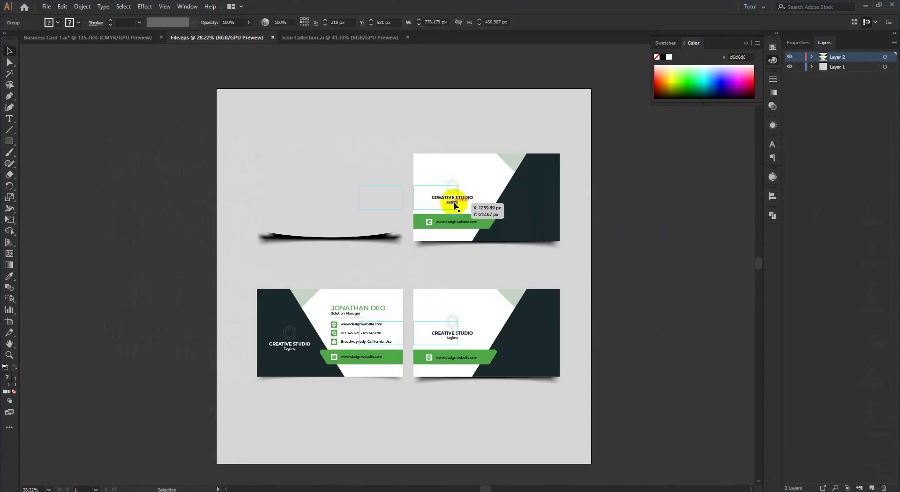
key("Delete")
left_click(403, 303)
key("Delete")
left_click(469, 337)
key("Delete")
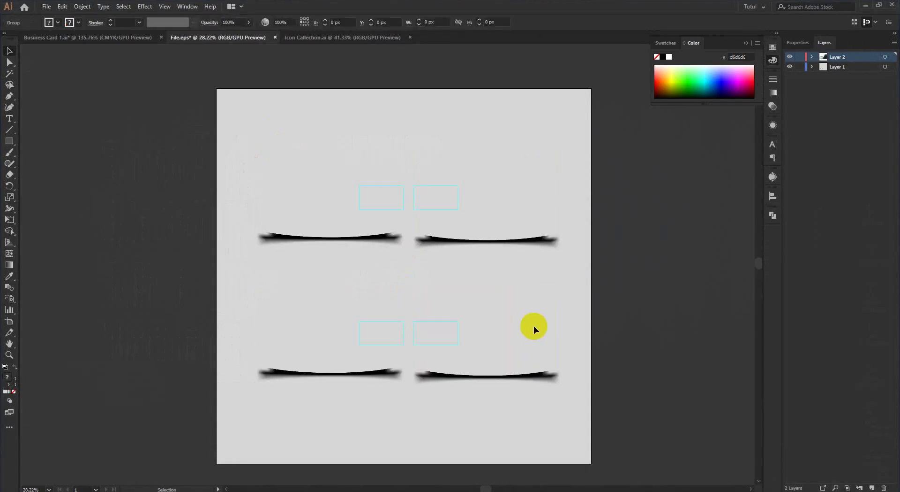
- Delete all shadows except one, then switch to Business Card 1.ai
left_click_drag(469, 388, 543, 356)
key("Delete")
left_click_drag(425, 316, 559, 432)
key("Delete")
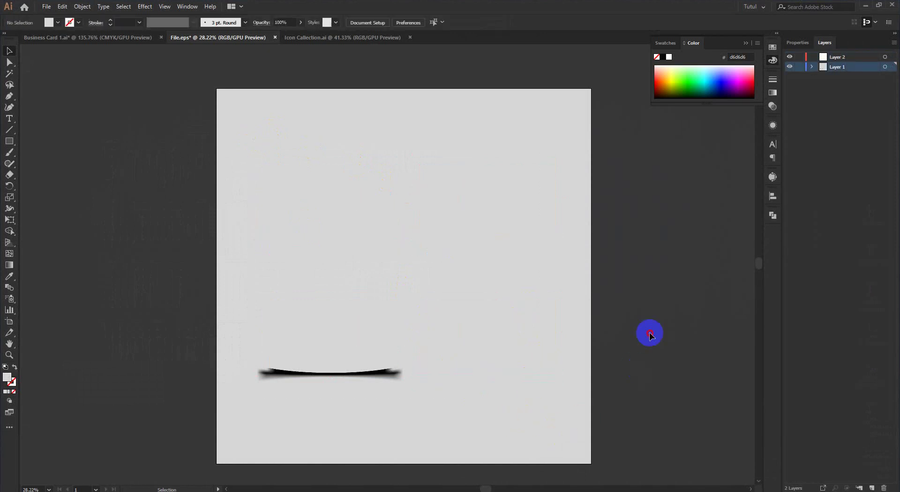
key("ctrl+a")
left_click(121, 281)
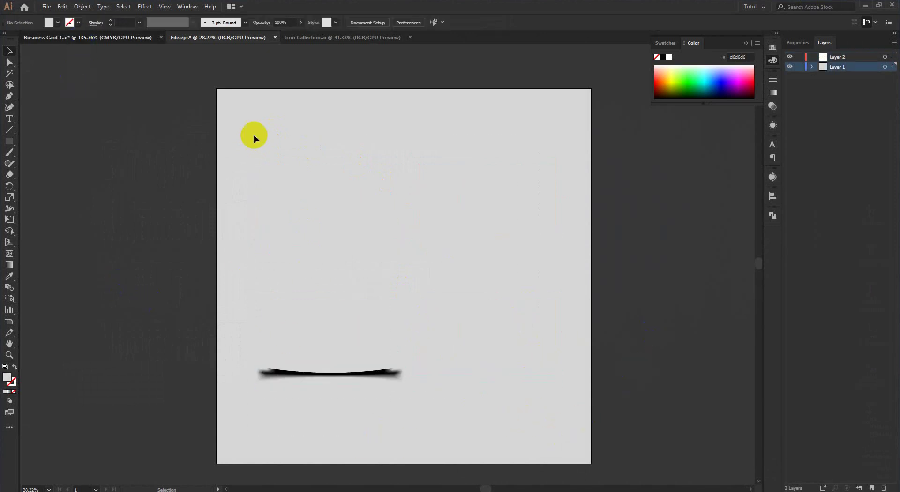
key("ctrl+Tab")
- Zoom in on the front card, ungroup its Font Part group, and select the hexagon logo
scroll(342, 394, "up", 3)
scroll(272, 364, "down", 1)
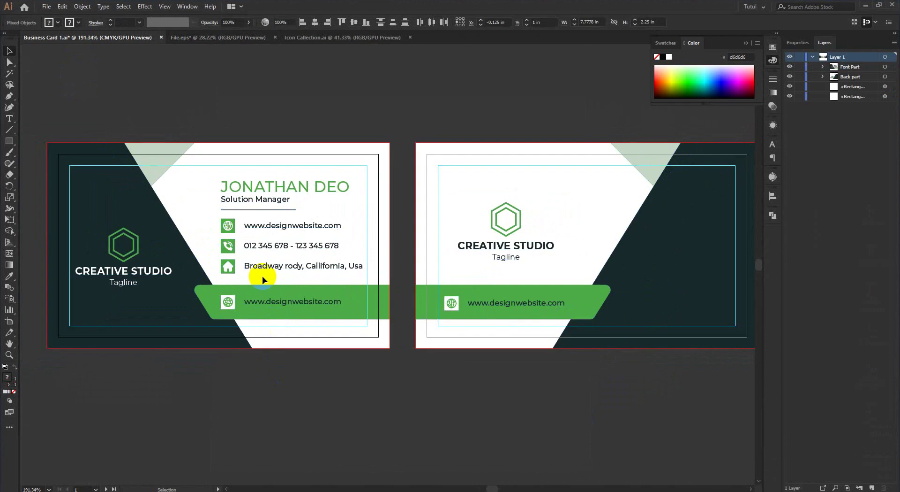
key("ctrl+space")
left_click_drag(217, 275, 390, 269)
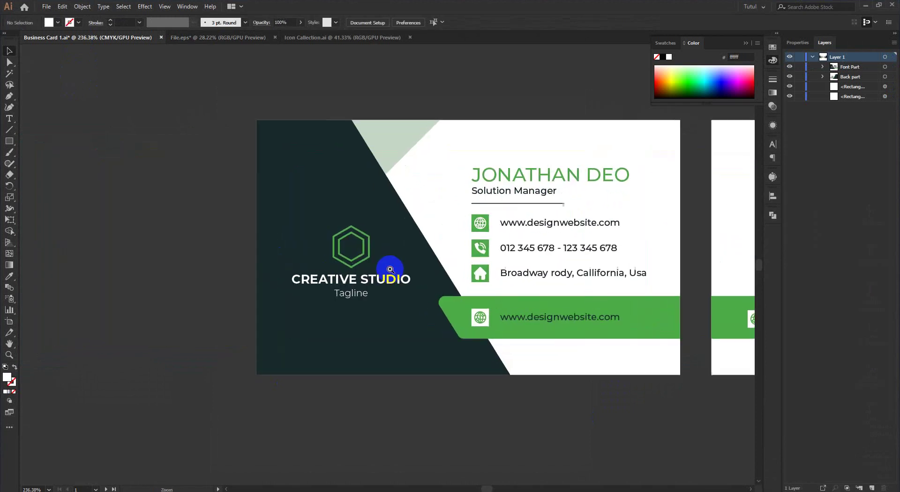
left_click(366, 241)
right_click(364, 241)
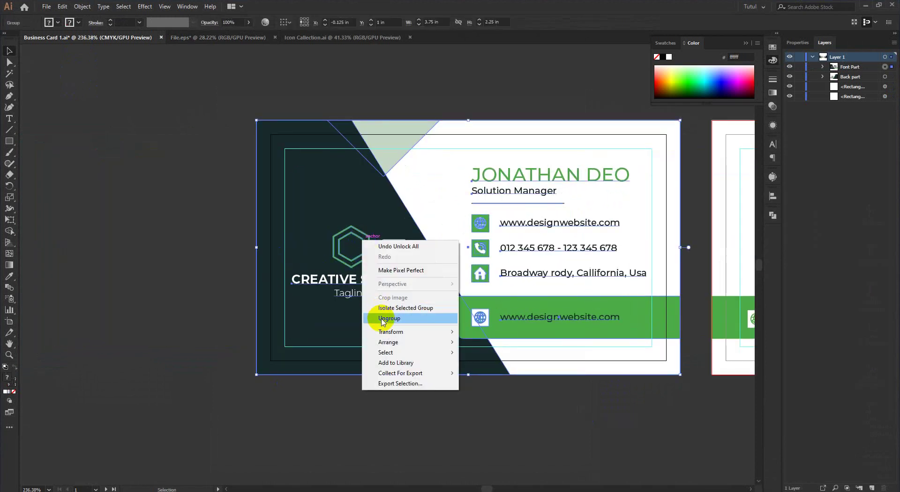
left_click(384, 318)
scroll(399, 410, "right", 3)
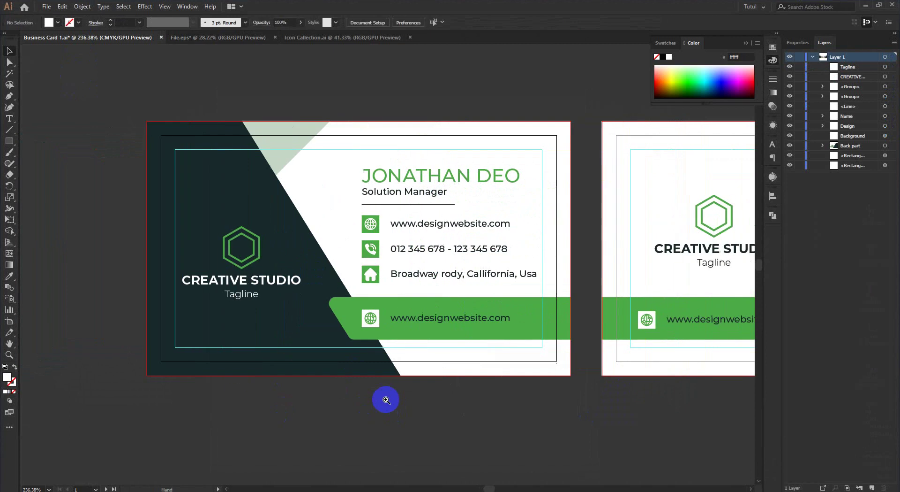
scroll(294, 304, "down", 1)
scroll(281, 300, "up", 2)
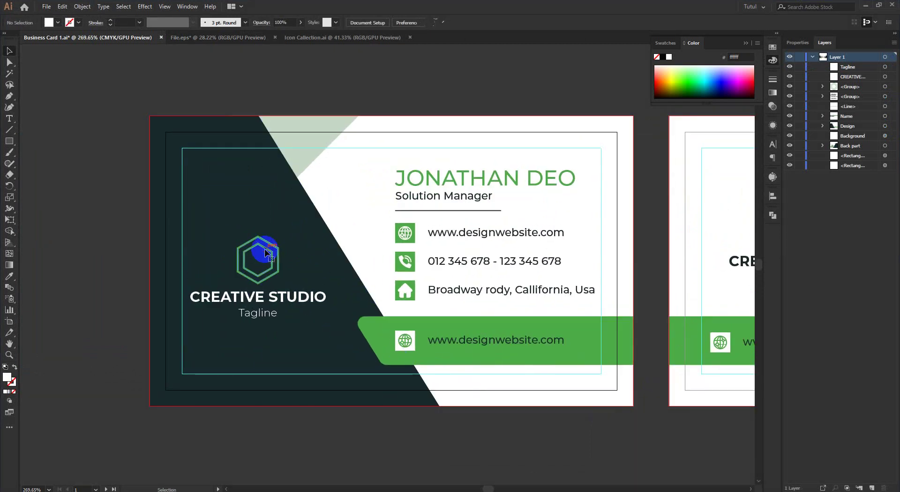
left_click(266, 270)
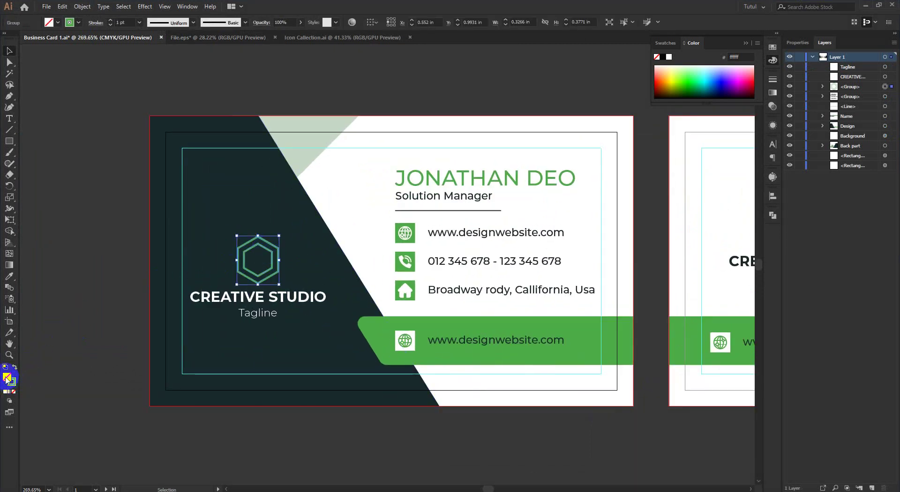
- Expand the front card's hexagon logo with Fill and Stroke checked
left_click(76, 316)
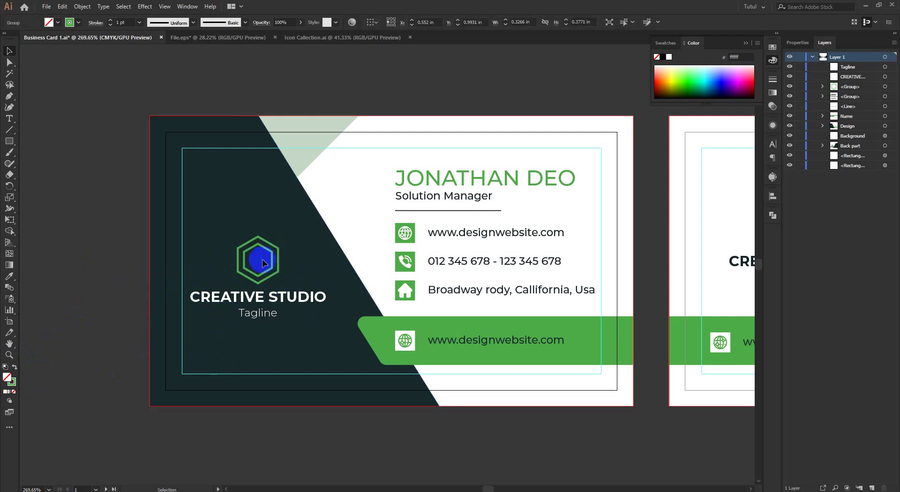
left_click(270, 256)
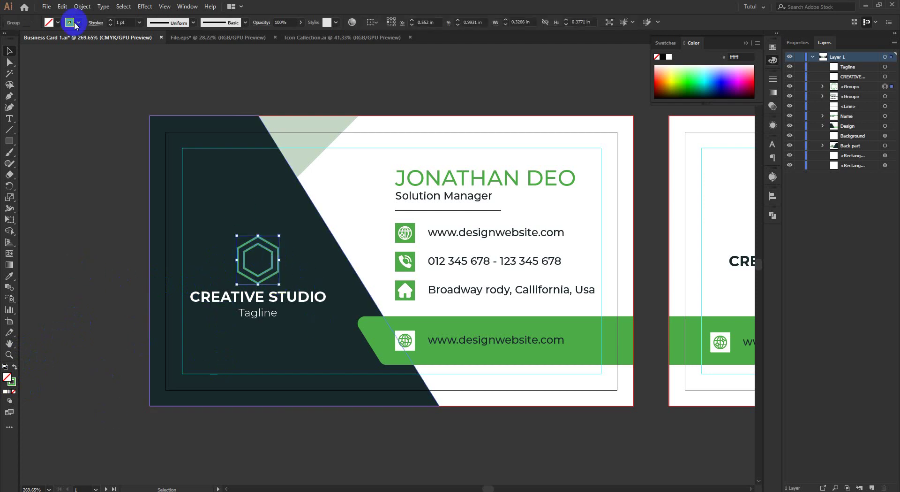
left_click(83, 6)
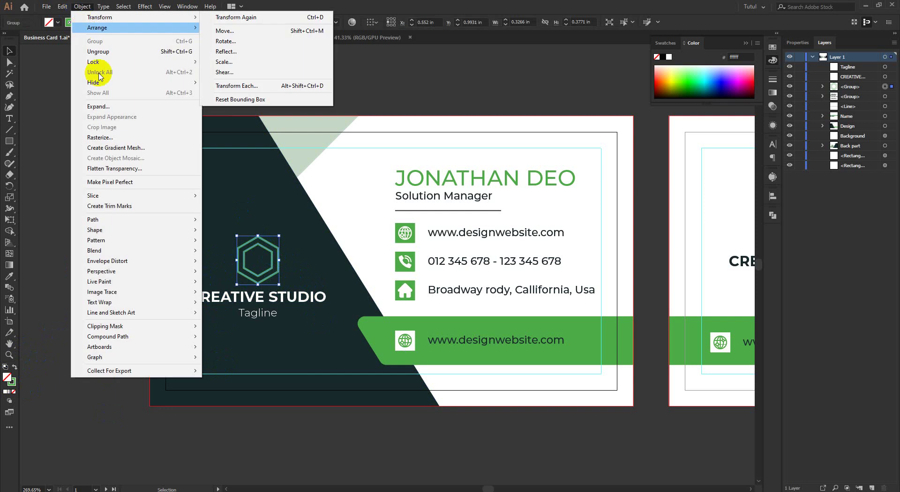
left_click(36, 242)
left_click(247, 259)
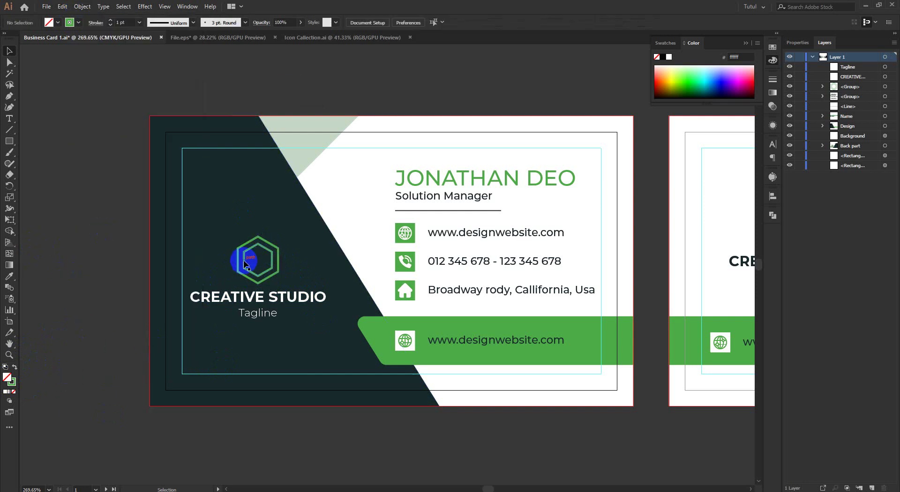
left_click(10, 380)
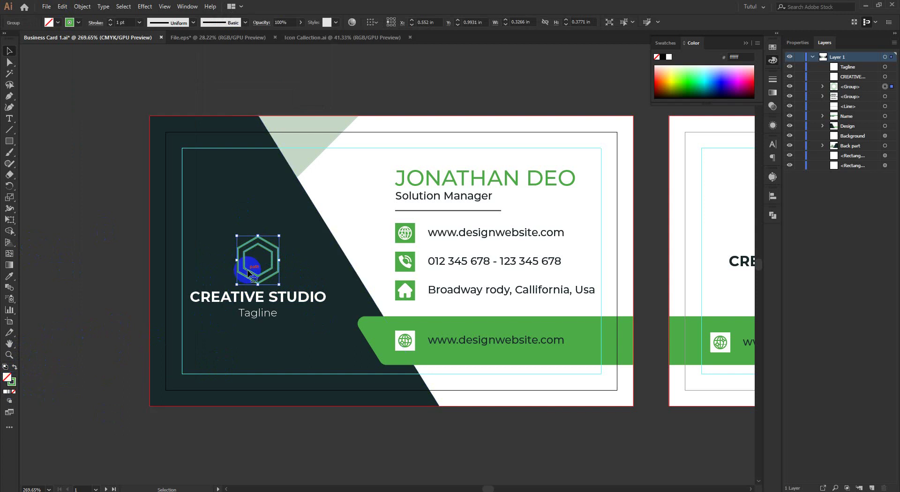
left_click(82, 6)
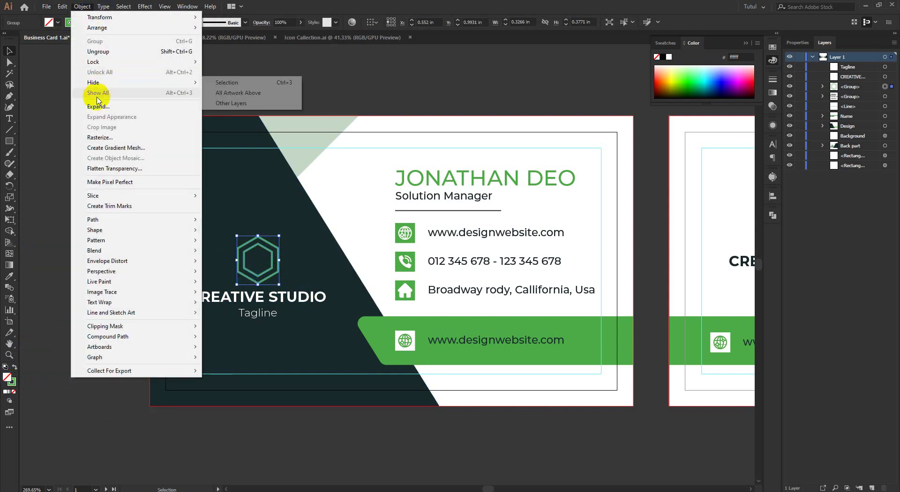
left_click(93, 106)
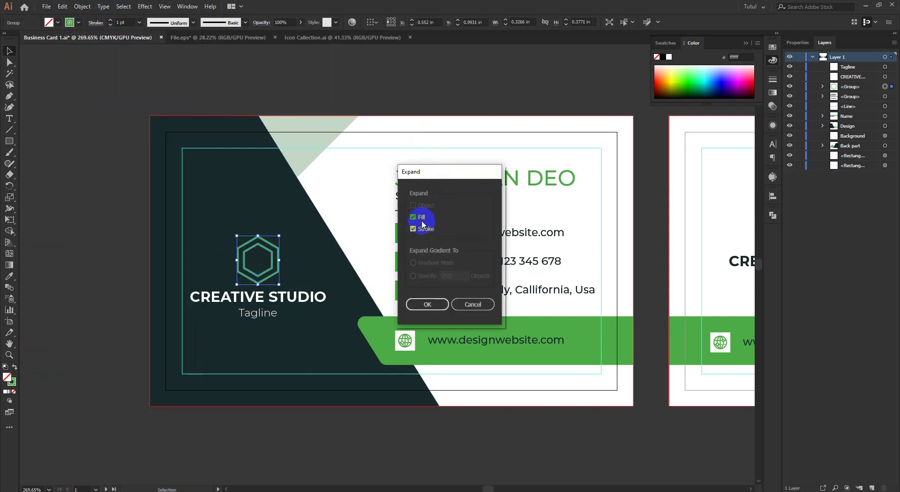
left_click(428, 304)
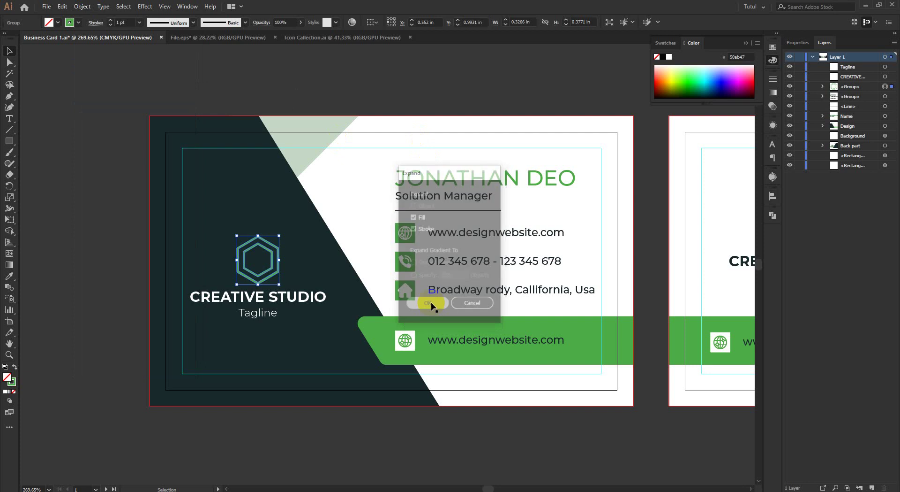
- Apply the green fill swatch to the expanded hexagon logo
left_click(115, 297)
left_click(248, 266)
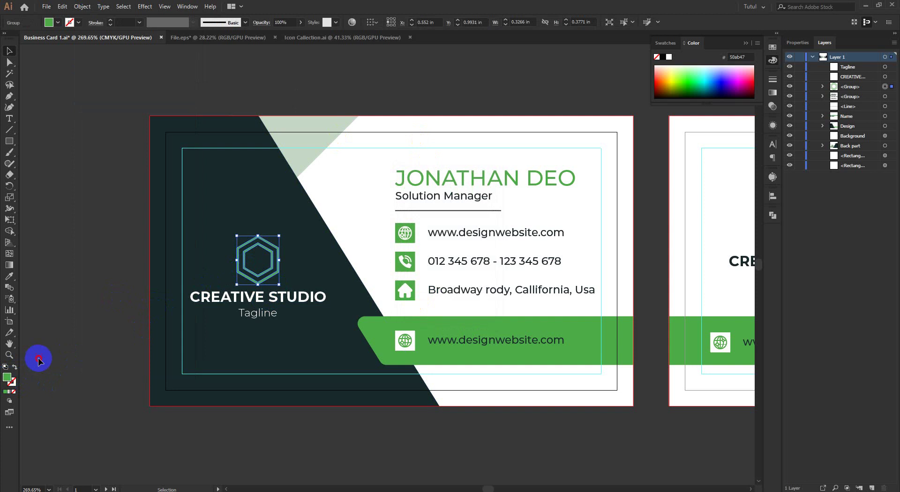
left_click_drag(38, 360, 261, 261)
- Ungroup the name/title group and the contact details group on the front card
scroll(261, 261, "down", 1)
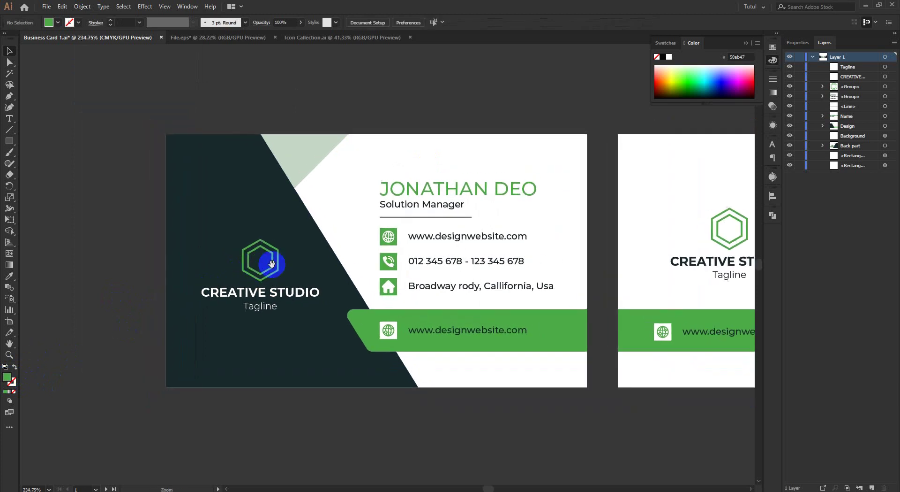
left_click(441, 190)
right_click(440, 189)
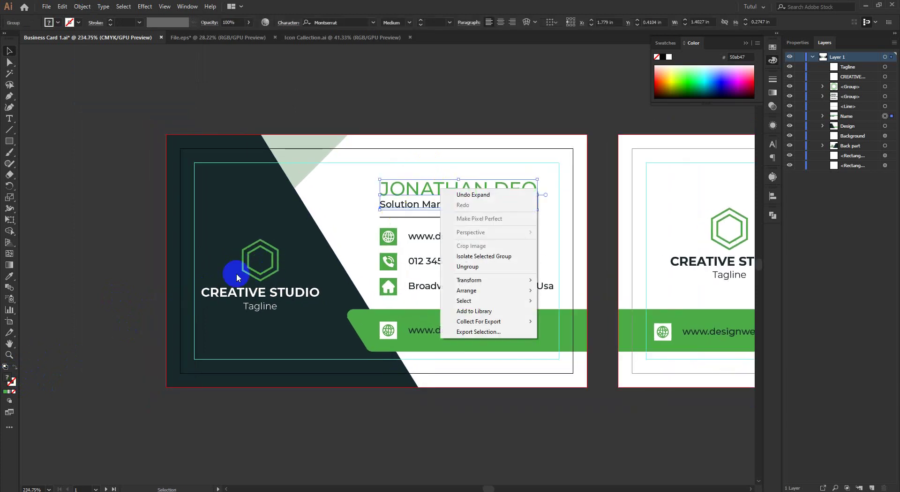
left_click(467, 266)
left_click(442, 239)
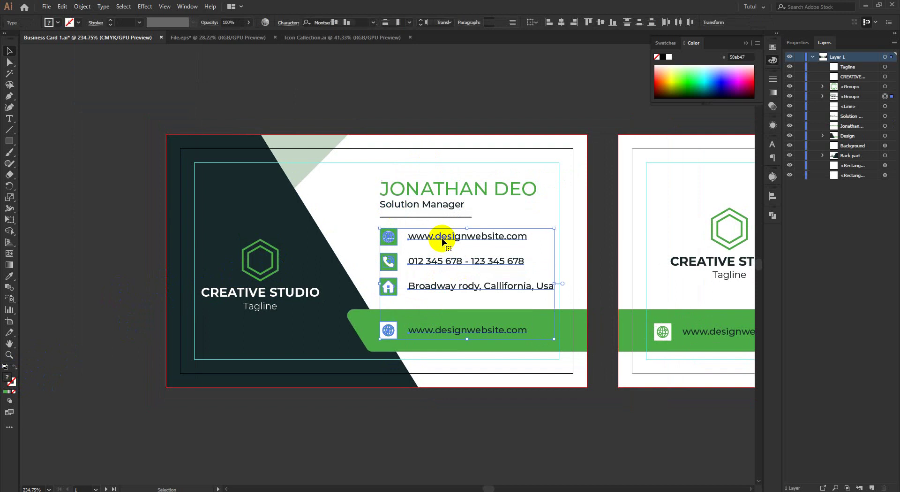
right_click(443, 239)
left_click(469, 313)
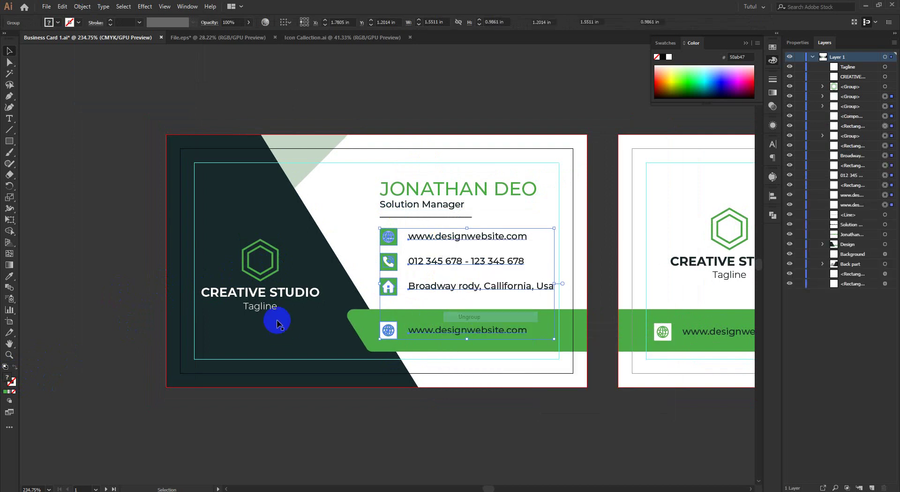
left_click(146, 307)
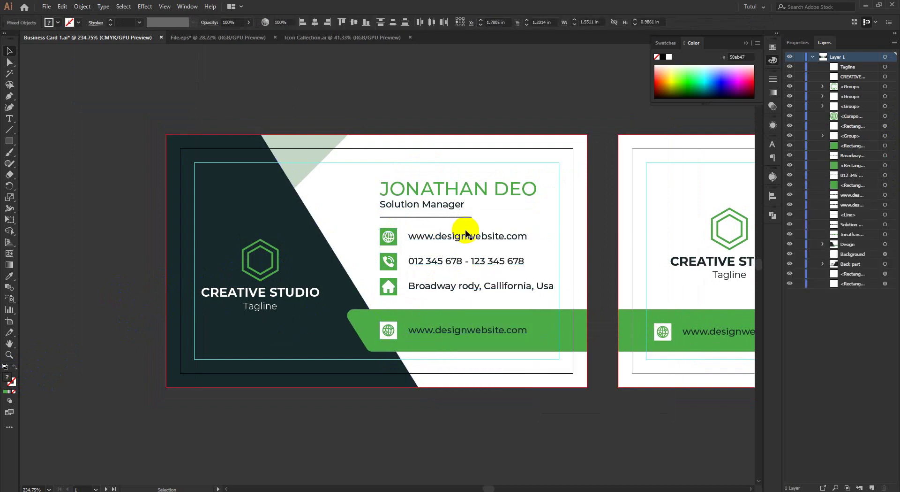
- Convert JONATHAN DEO, Solution Manager, phone, address and website lines to outlines
left_click(453, 264)
key("ctrl+shift+a")
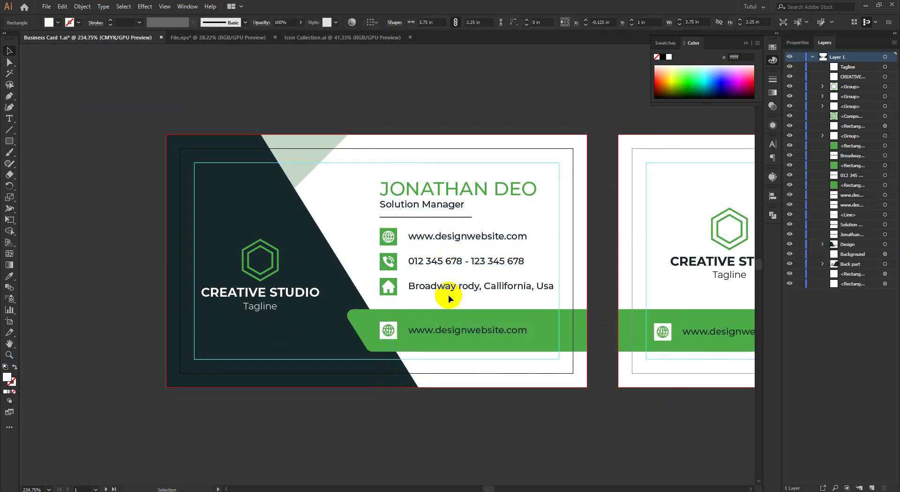
left_click(451, 288)
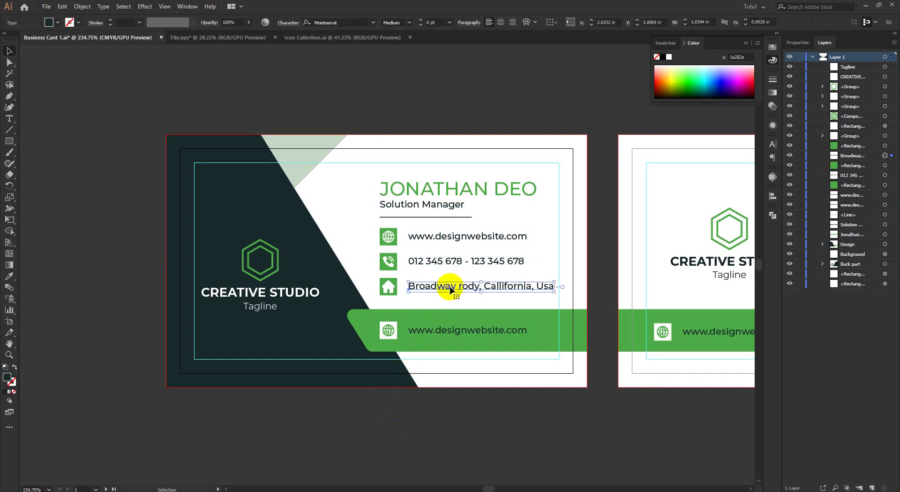
left_click(446, 330)
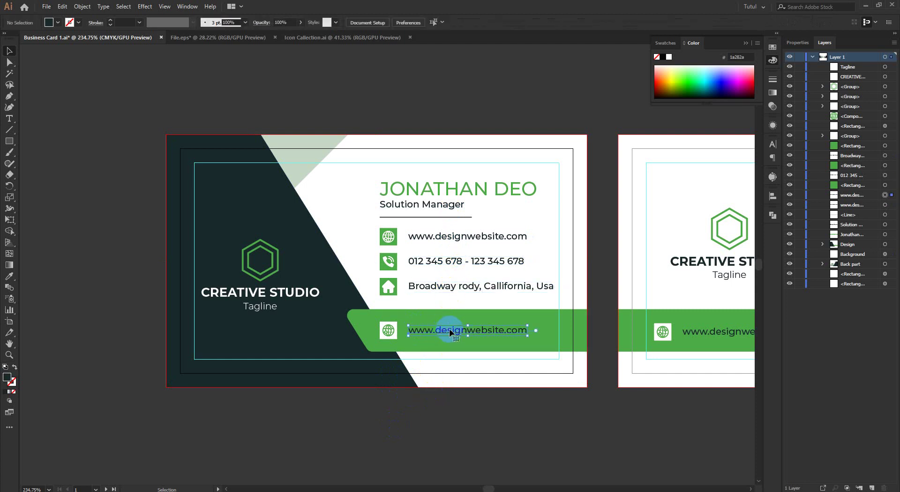
left_click(462, 286, "shift")
left_click(461, 270, "shift")
left_click(457, 242, "shift")
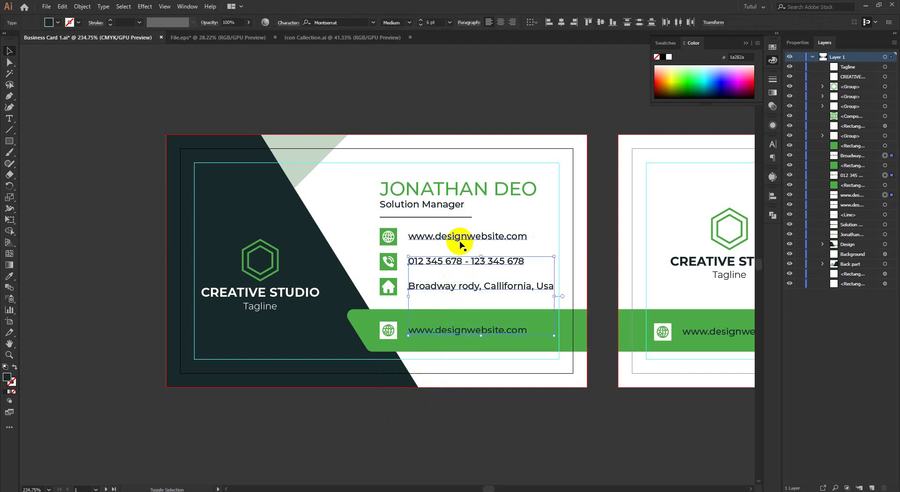
left_click(448, 205, "shift")
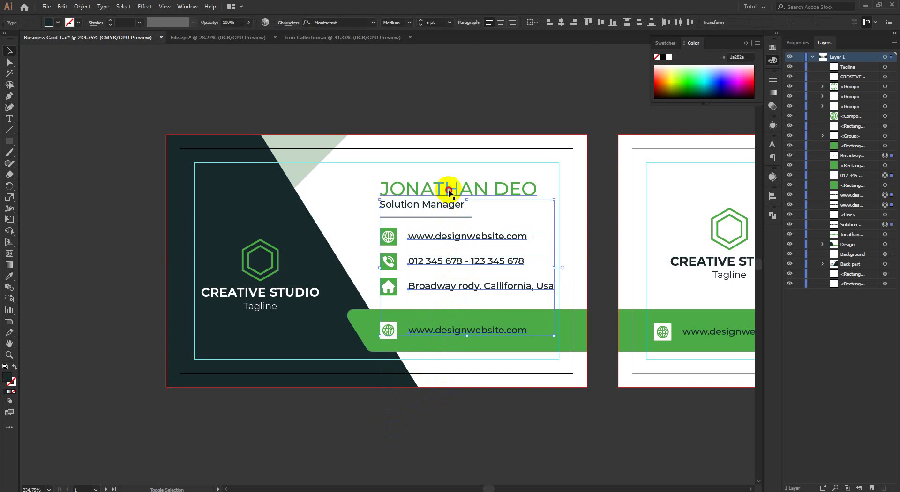
left_click(449, 189, "shift")
right_click(449, 190)
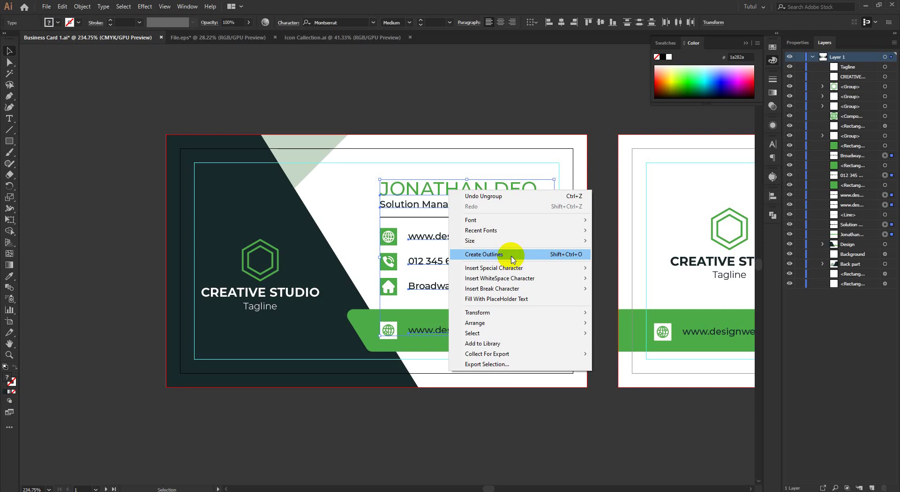
left_click(512, 259)
left_click(366, 446)
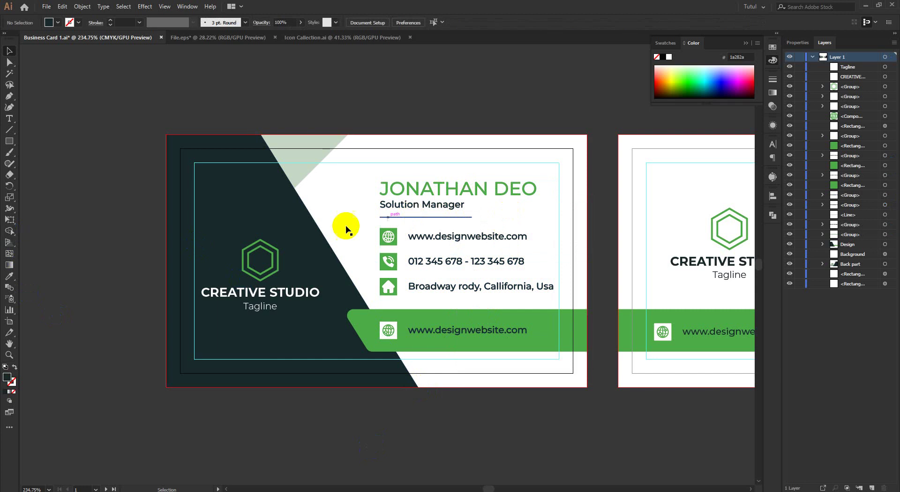
- Convert the CREATIVE STUDIO and Tagline text to outlines
left_click(277, 296)
left_click(268, 308, "shift")
right_click(269, 307)
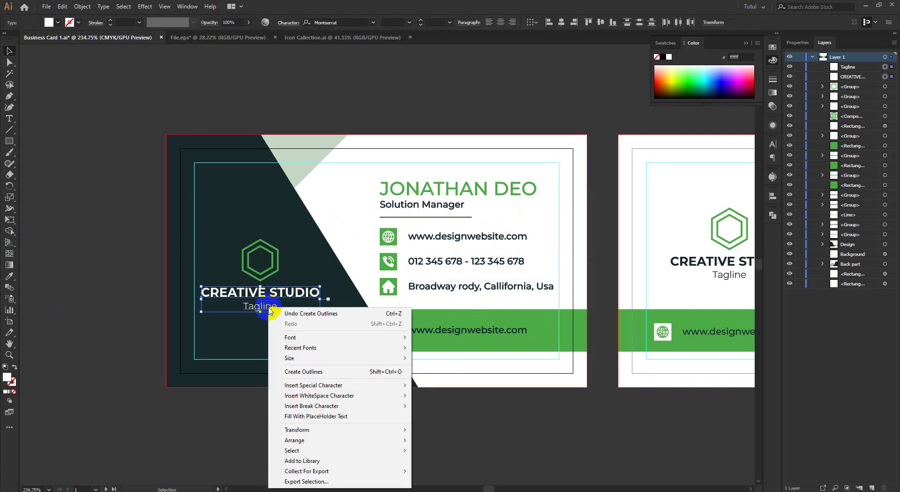
left_click(304, 371)
left_click(268, 417)
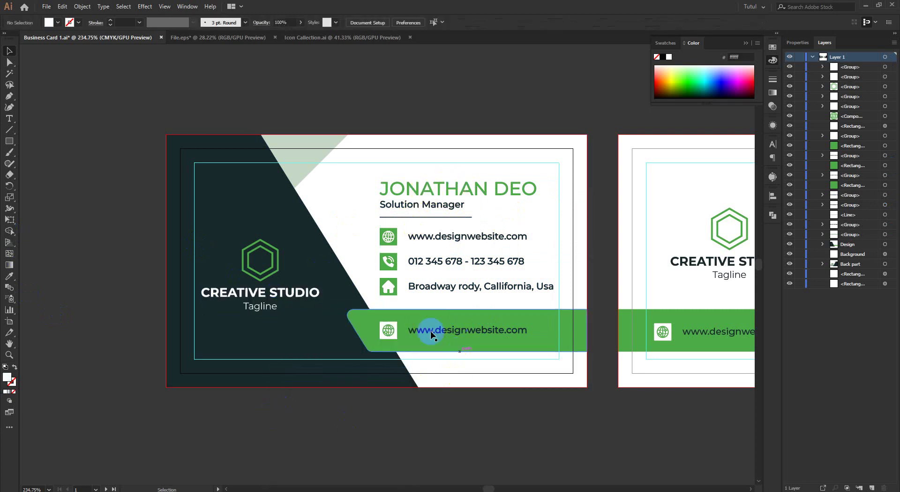
- Expand the underline beneath Solution Manager into a filled shape
left_click(431, 218)
left_click(358, 406)
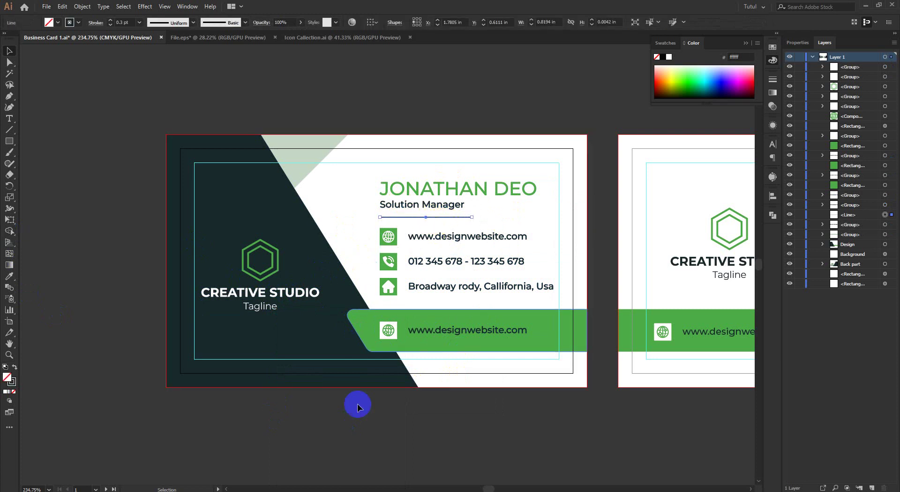
left_click(444, 219)
left_click(91, 7)
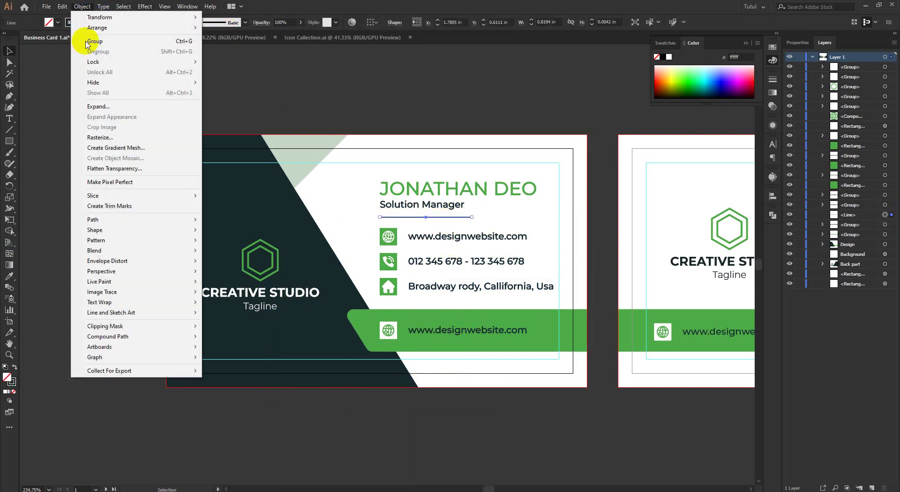
left_click(110, 106)
left_click(444, 304)
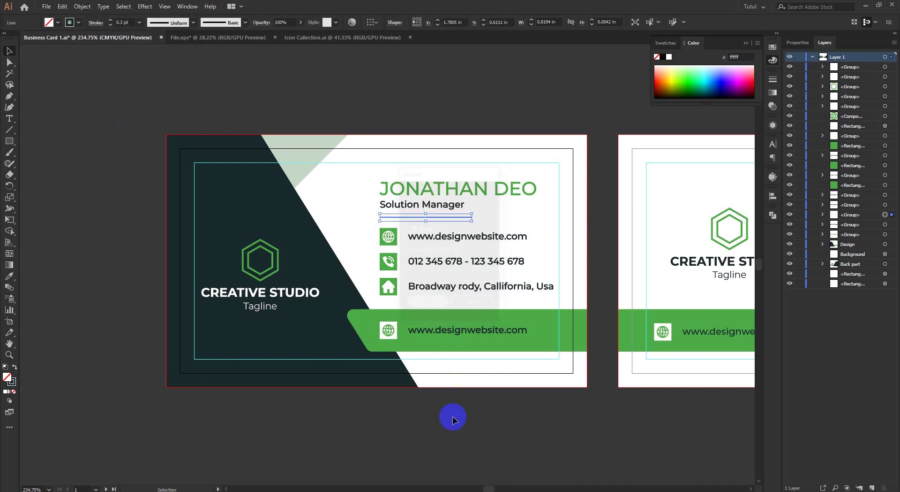
left_click(535, 422)
left_click_drag(761, 401, 505, 386)
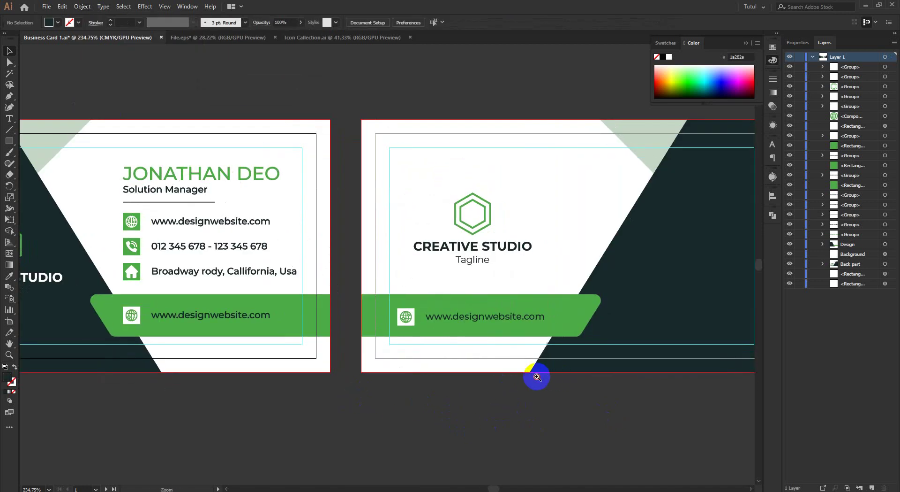
- Ungroup the back card's artwork and then its logo group
scroll(537, 377, "down", 2)
left_click(568, 236)
right_click(569, 237)
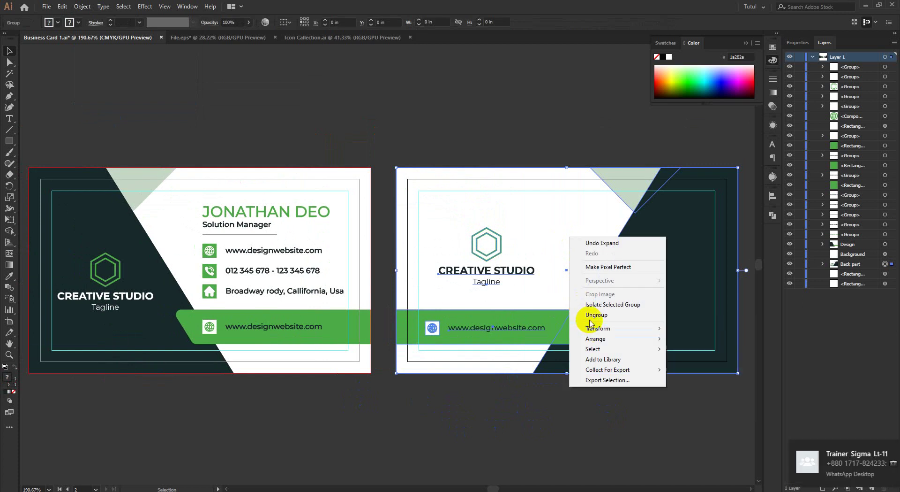
left_click(590, 318)
left_click(534, 391)
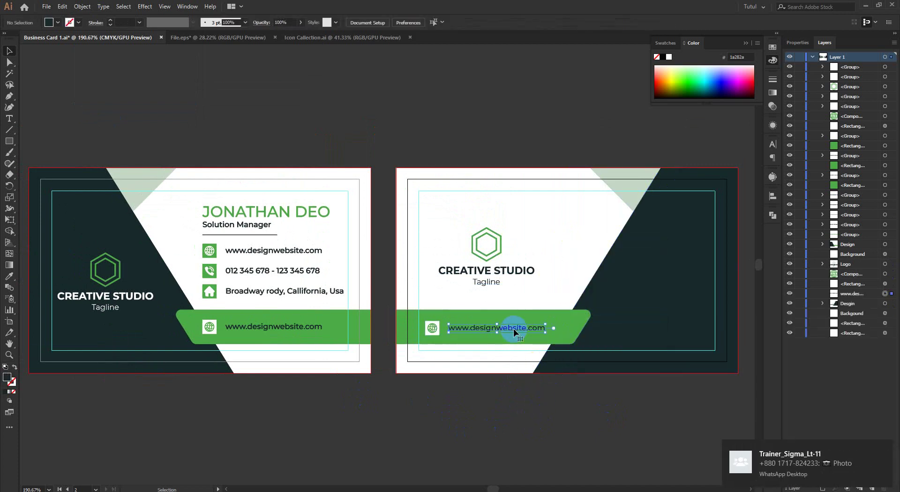
left_click(509, 281)
right_click(514, 291)
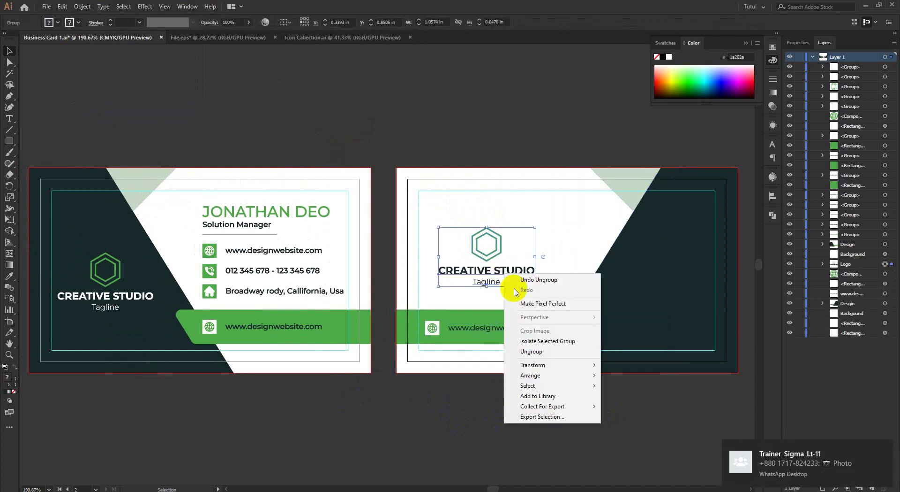
left_click(516, 352)
left_click(502, 381)
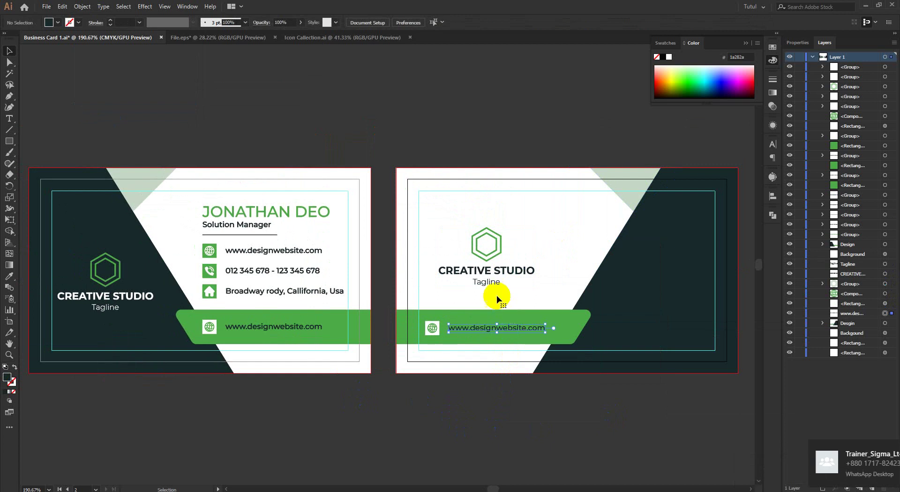
- Convert the back card's CREATIVE STUDIO, Tagline and website text to outlines
left_click(490, 280, "shift")
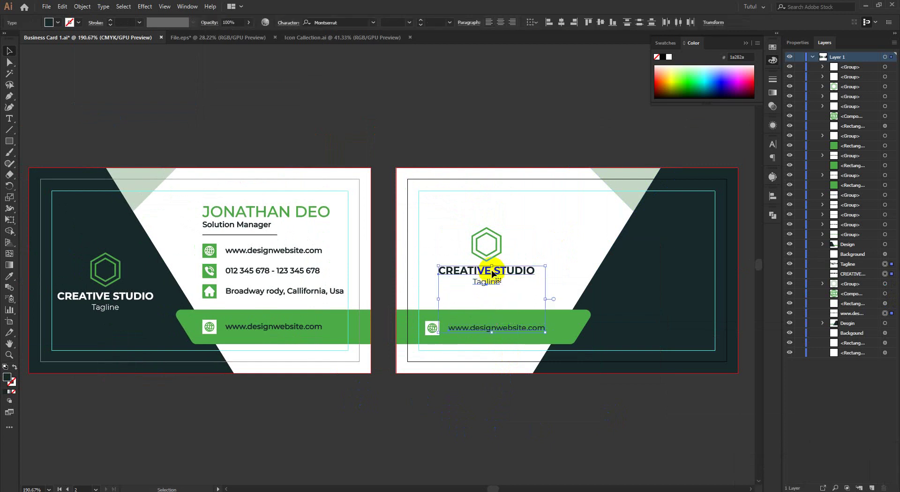
right_click(492, 274)
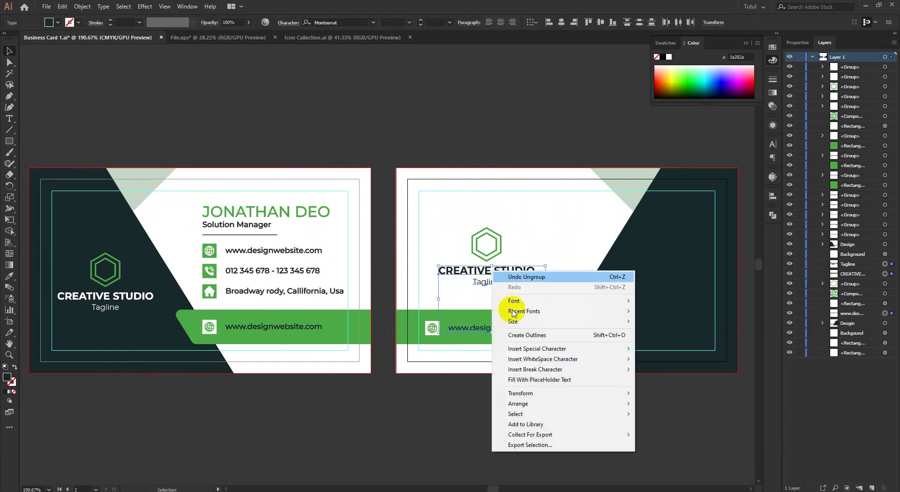
left_click(104, 7)
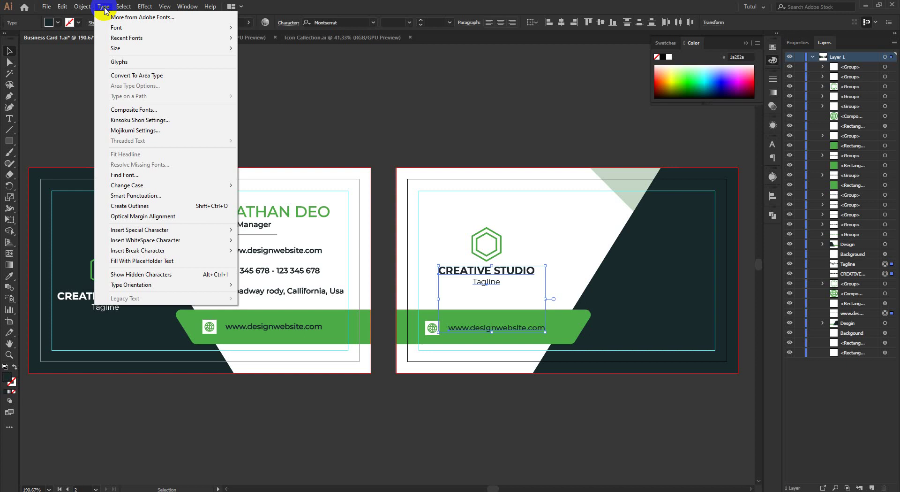
mouse_move(82, 7)
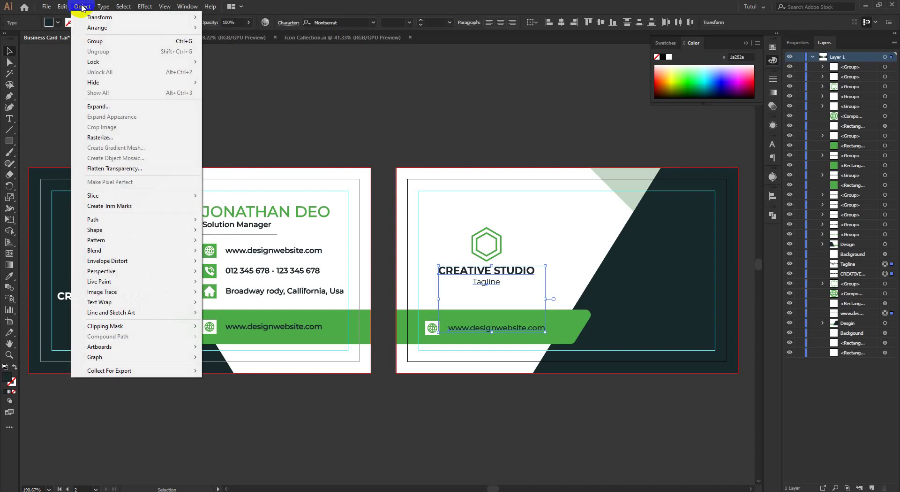
left_click(336, 442)
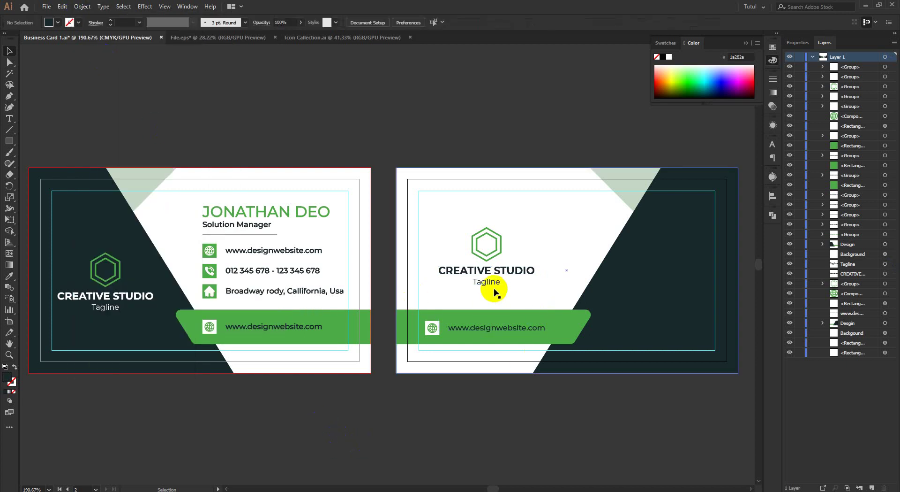
left_click(482, 267)
left_click(483, 283, "shift")
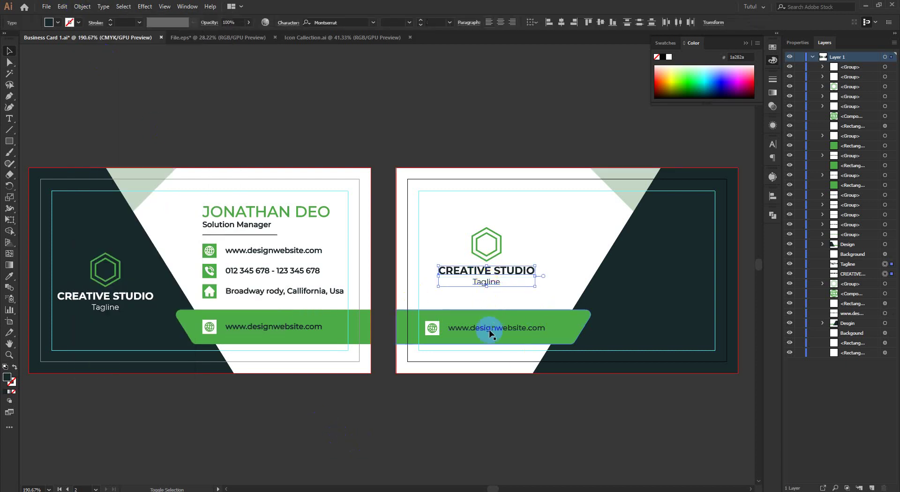
left_click(488, 333, "shift")
right_click(488, 333)
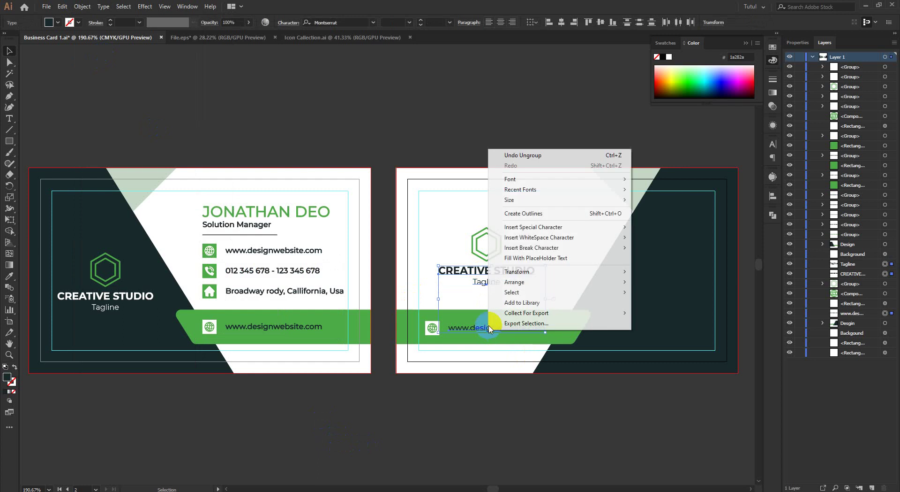
left_click(514, 214)
left_click(483, 381)
- Expand the back card's hexagon logo fill and stroke
left_click(492, 233)
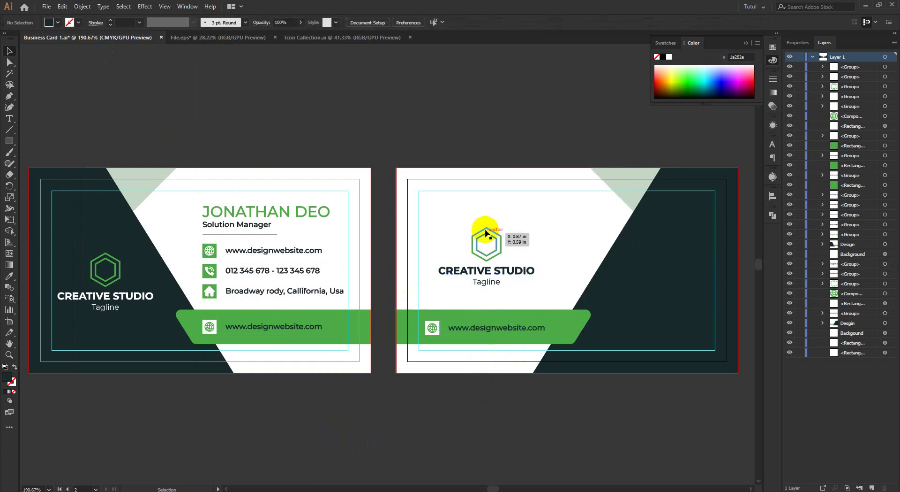
scroll(492, 287, "up", 3)
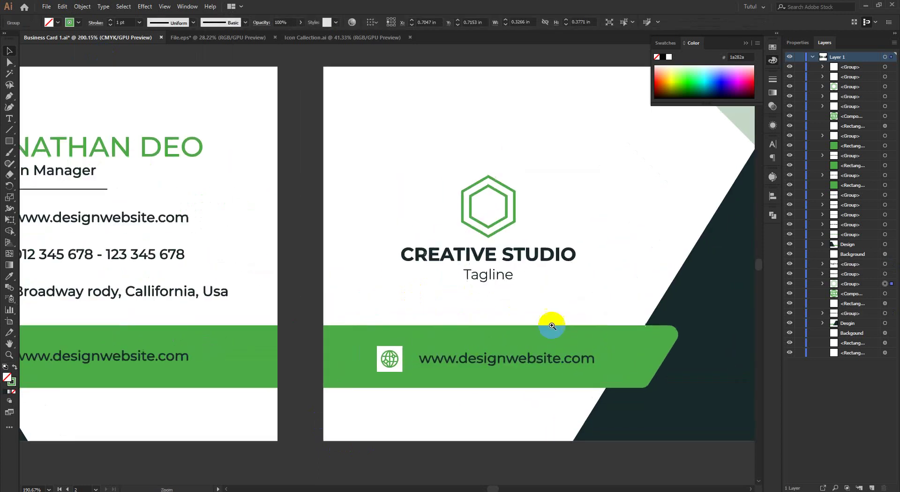
left_click(82, 6)
left_click(100, 94)
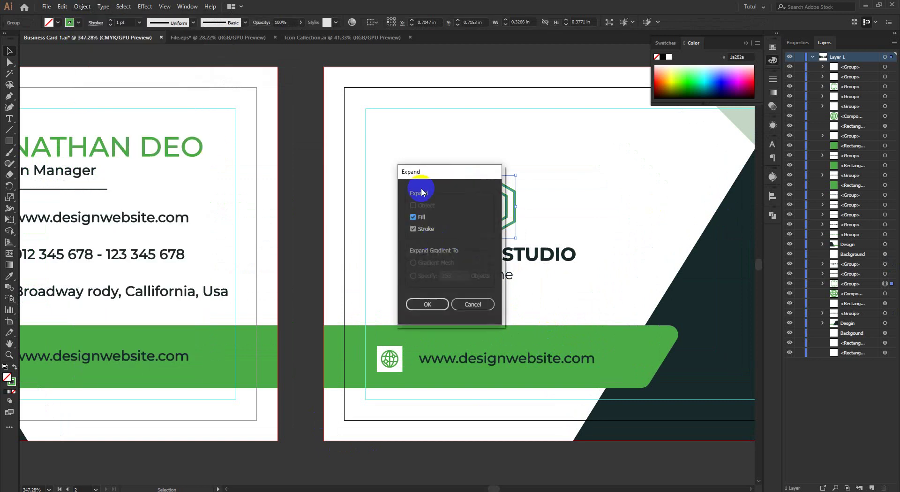
left_click(428, 304)
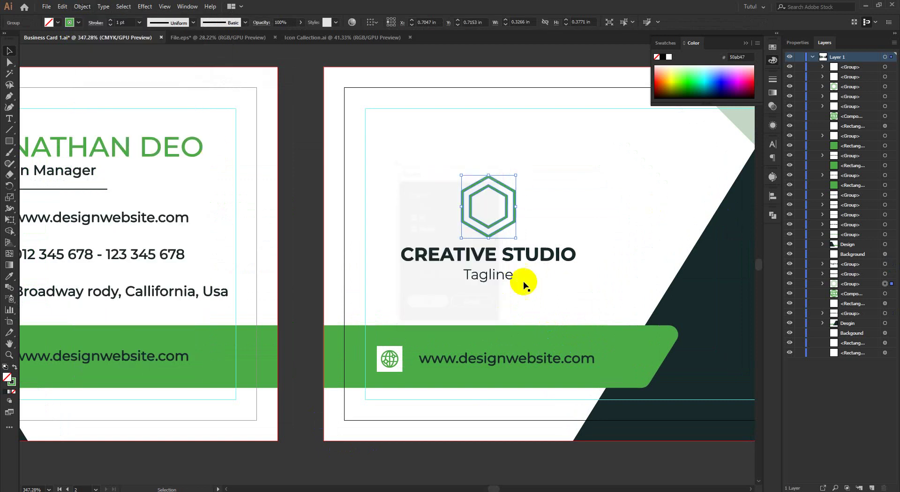
scroll(472, 283, "down", 5)
- Select all card artwork and carry it into the File.eps document
left_click(463, 381)
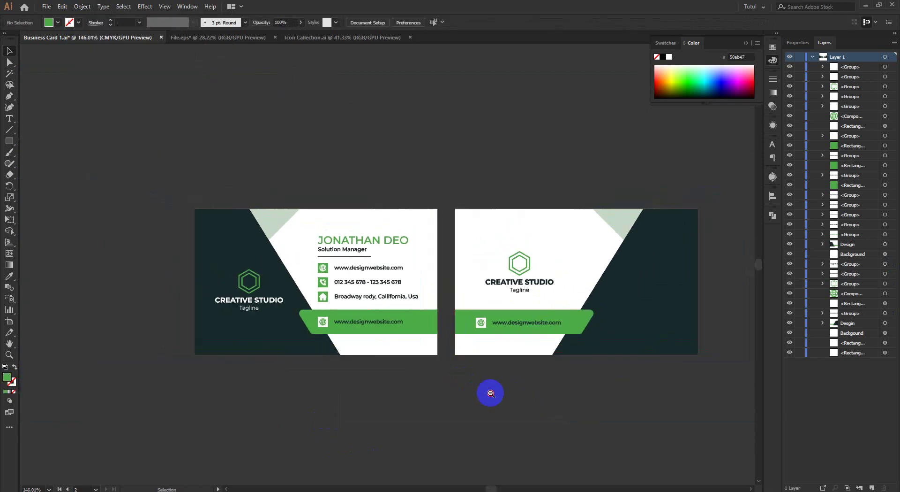
scroll(486, 389, "down", 1)
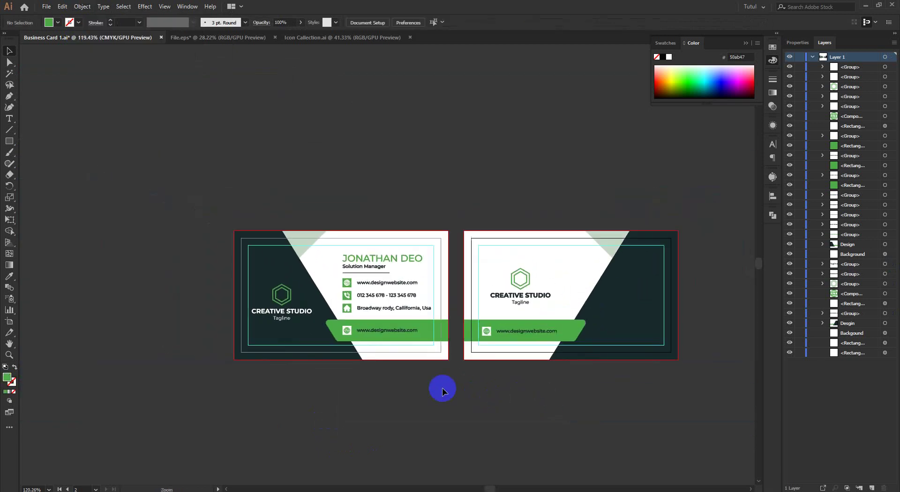
left_click(83, 6)
left_click(324, 116)
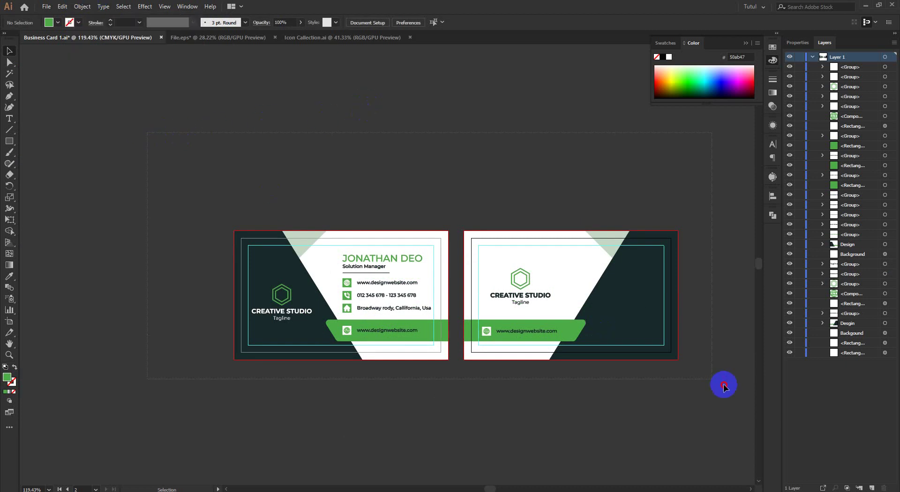
key("ctrl+a")
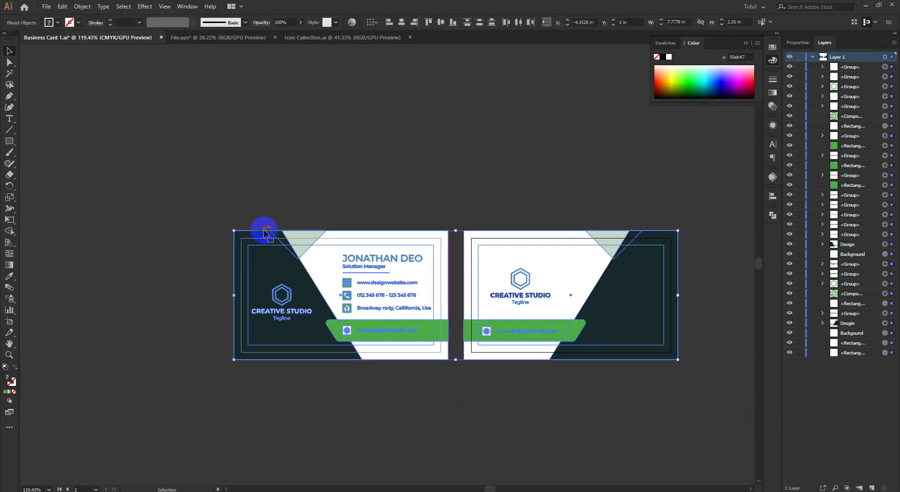
left_click_drag(315, 260, 462, 215)
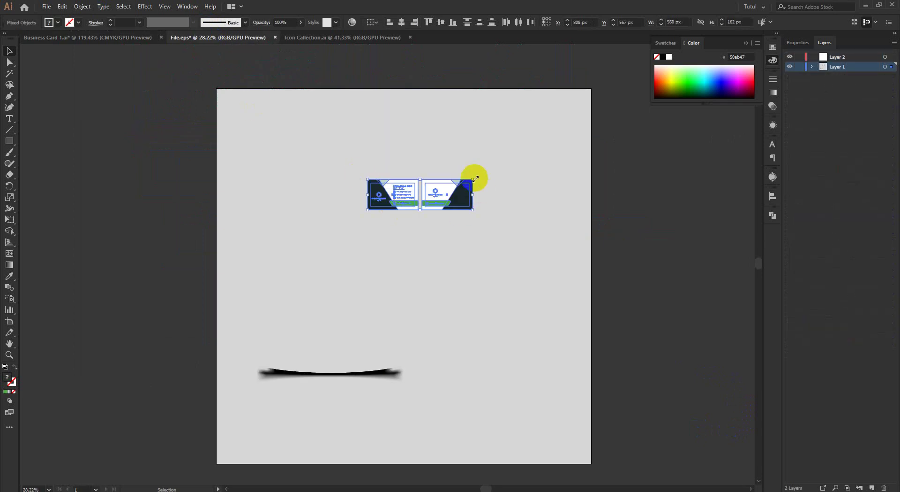
- Scale the cards to about 1764 px wide and centre them above the shadow
left_click_drag(474, 179, 586, 143)
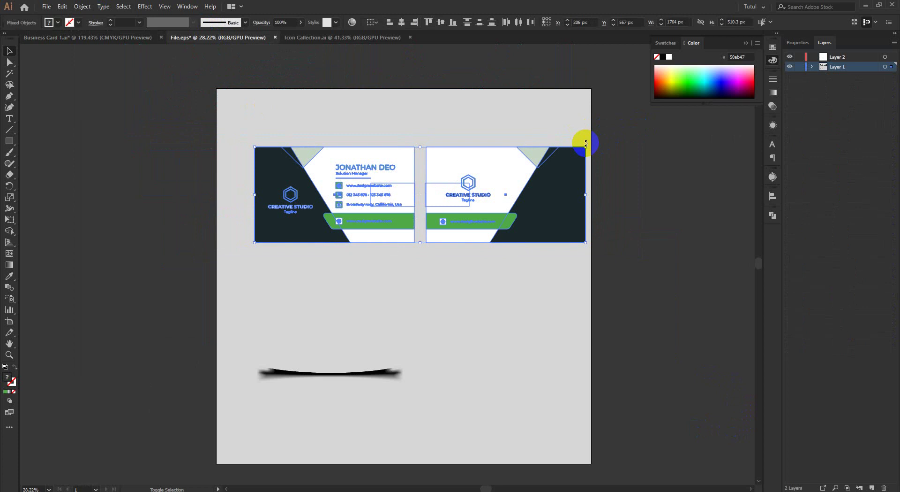
mouse_move(372, 156)
left_mouse_down()
mouse_move(358, 140)
mouse_move(360, 155)
left_mouse_up()
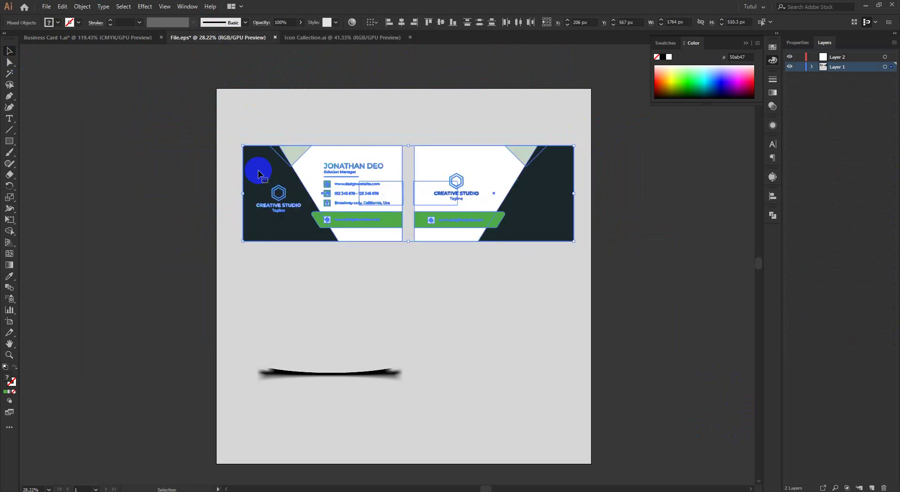
scroll(227, 252, "up", 3)
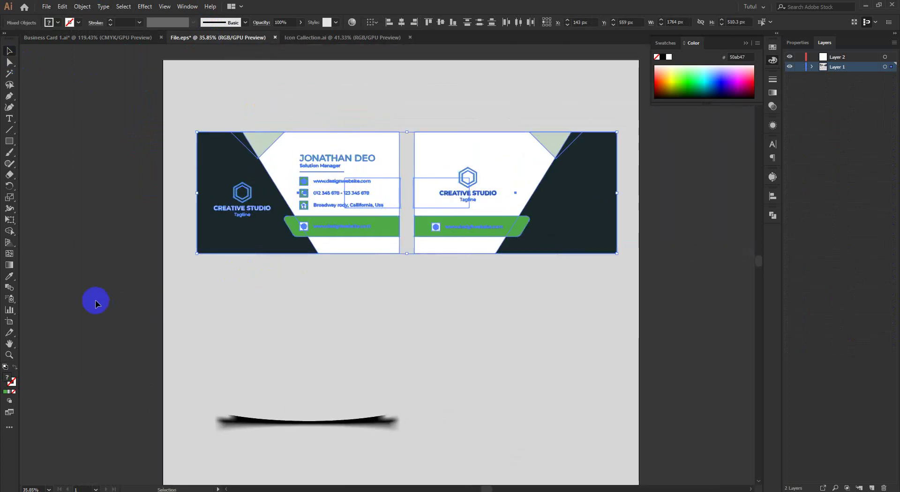
- Move the shadow under the left card and stretch it to the card's edges
left_click(96, 302)
left_click_drag(311, 416, 300, 261)
scroll(283, 282, "up", 4)
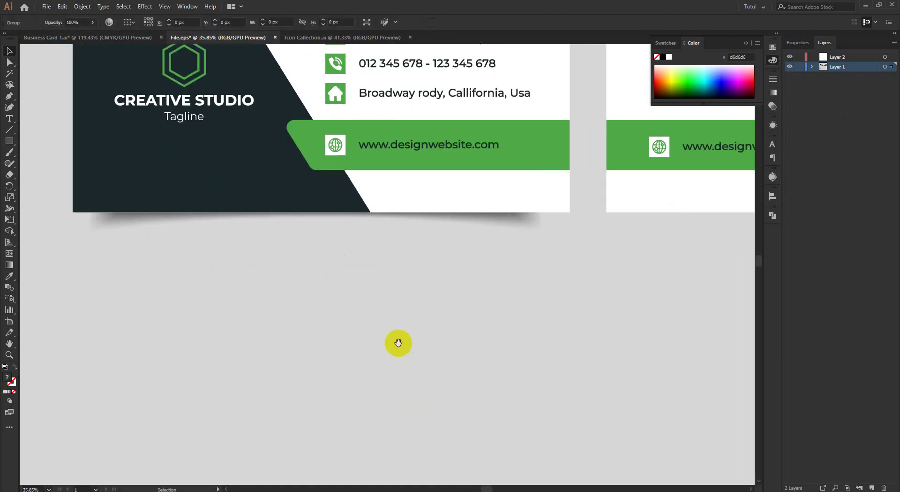
scroll(357, 356, "up", 4)
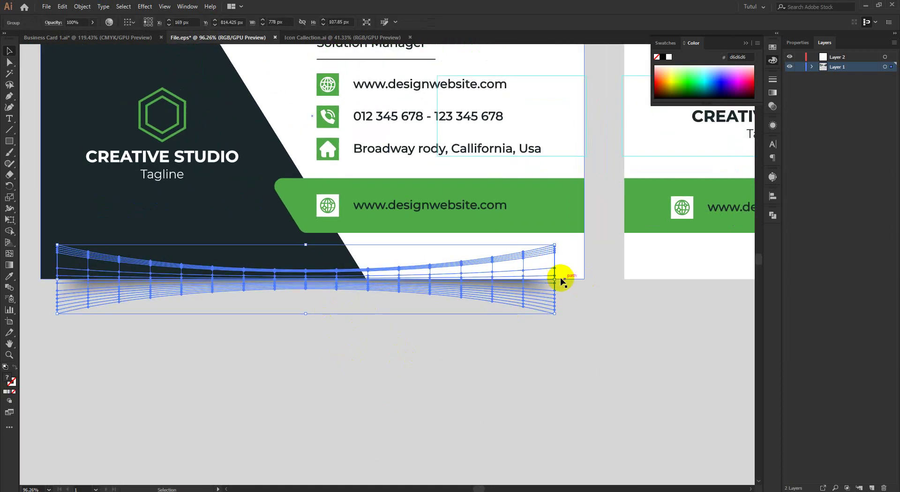
left_click_drag(555, 280, 584, 281)
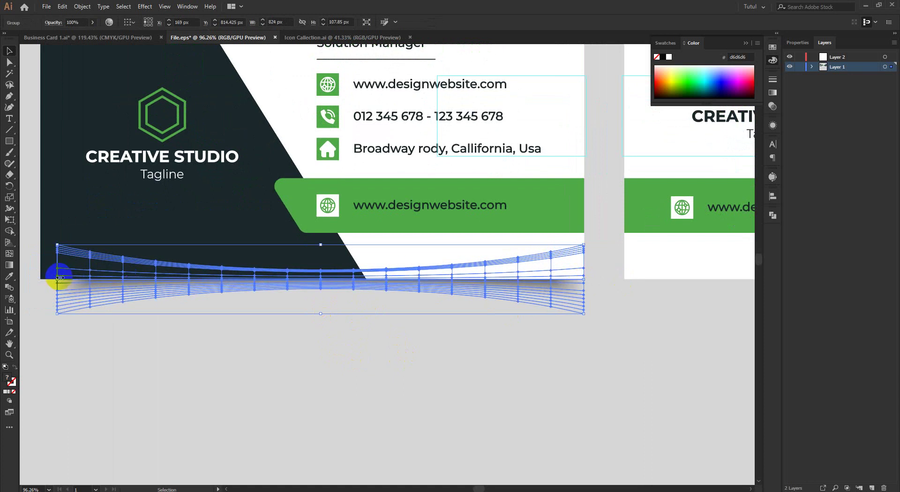
left_click_drag(59, 280, 40, 281)
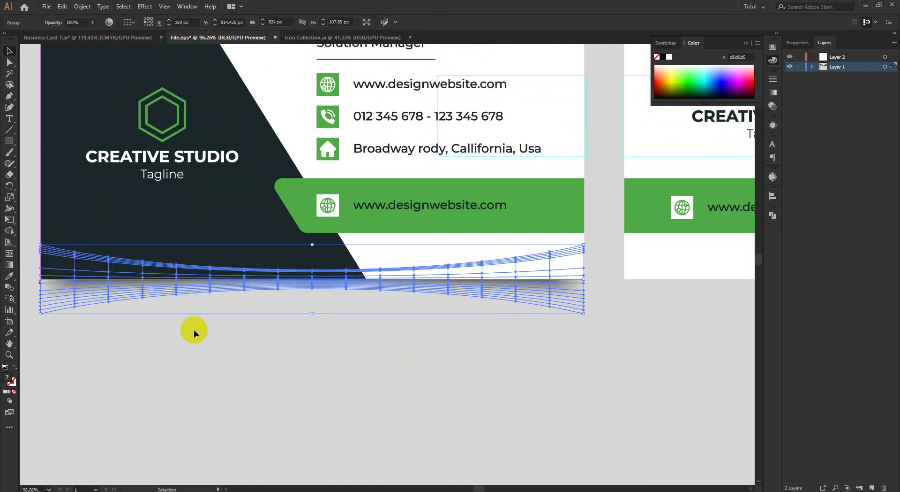
left_click(202, 352)
- Duplicate the shadow under the right card and widen it slightly
key("z")
left_click(214, 385, "alt")
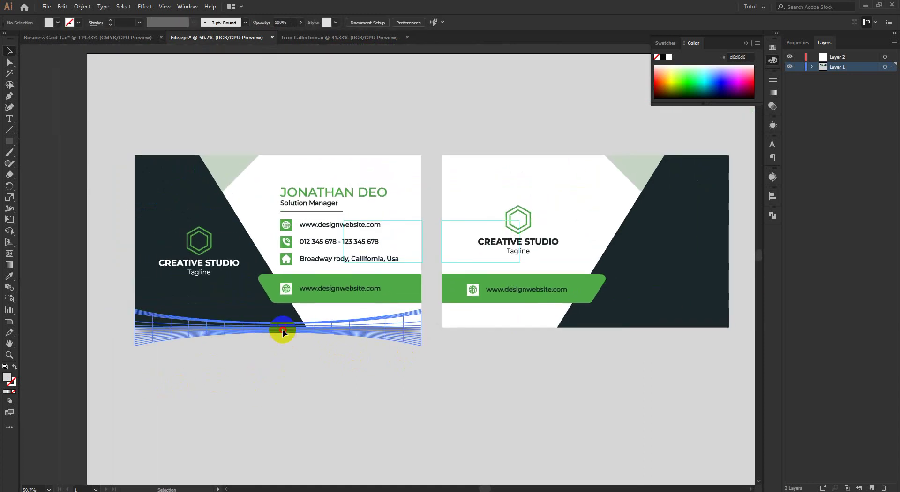
left_click_drag(272, 333, 573, 334)
scroll(536, 384, "up", 5)
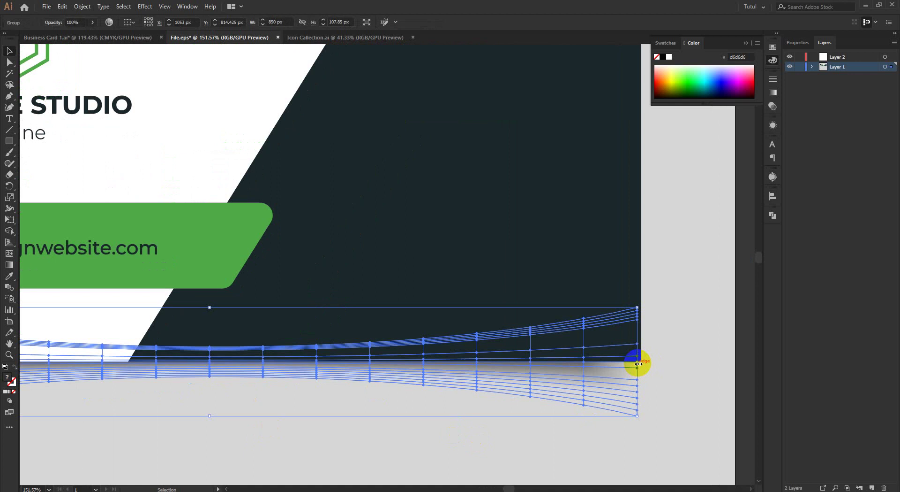
left_click_drag(638, 363, 621, 397)
scroll(621, 397, "down", 5)
left_click_drag(434, 409, 436, 442)
left_click(435, 461)
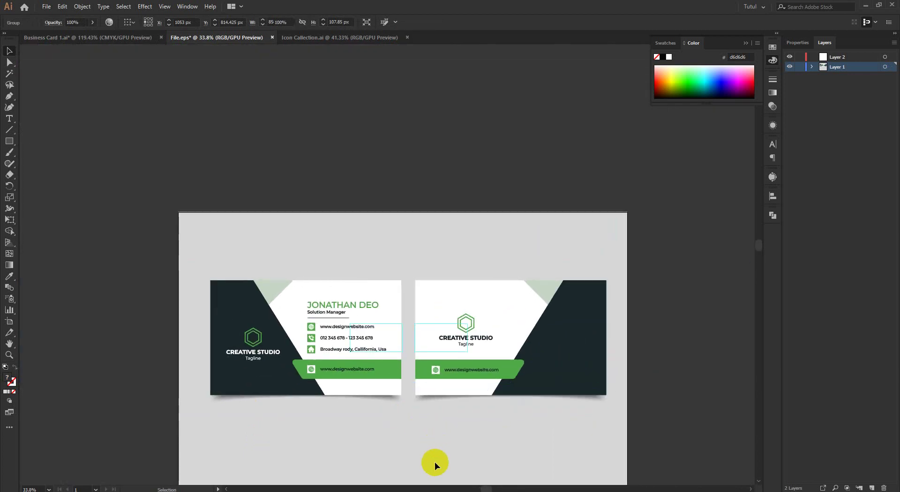
scroll(435, 461, "down", 3)
- Copy both shadowed cards down to form a second row
left_click_drag(288, 163, 512, 307)
scroll(443, 382, "down", 2)
scroll(432, 316, "down", 4)
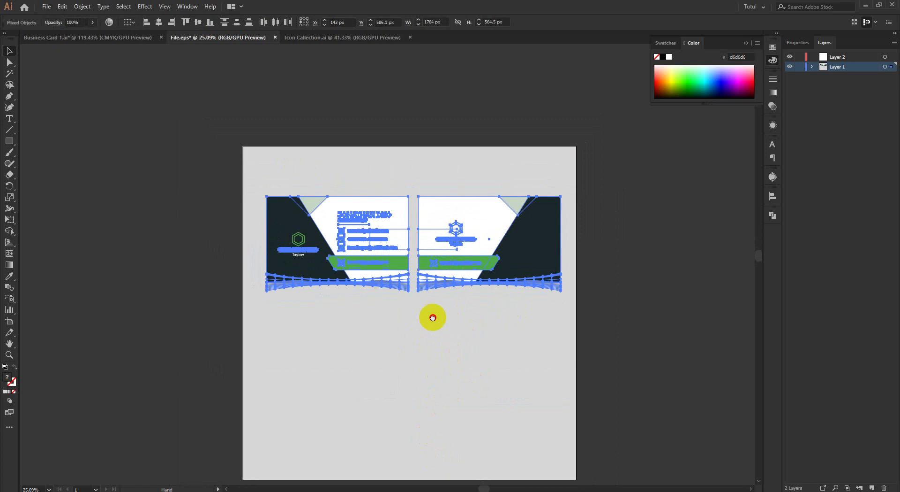
left_click_drag(443, 173, 442, 303)
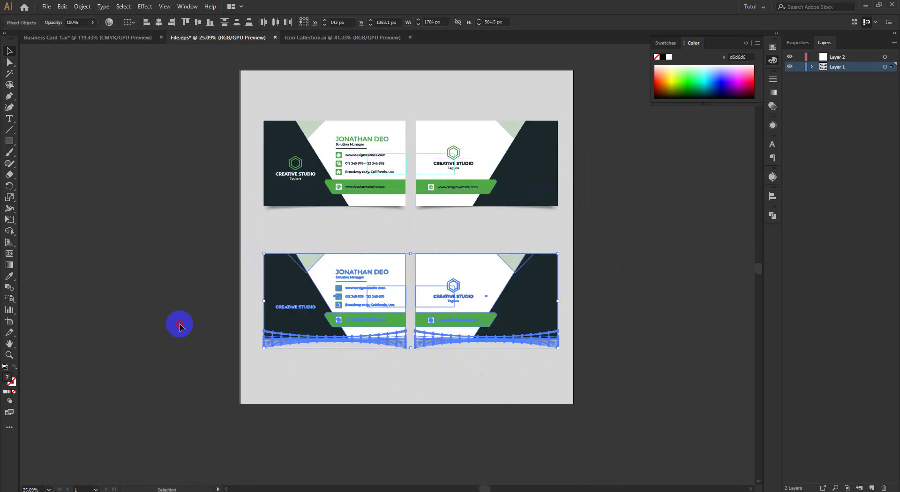
left_click(181, 321)
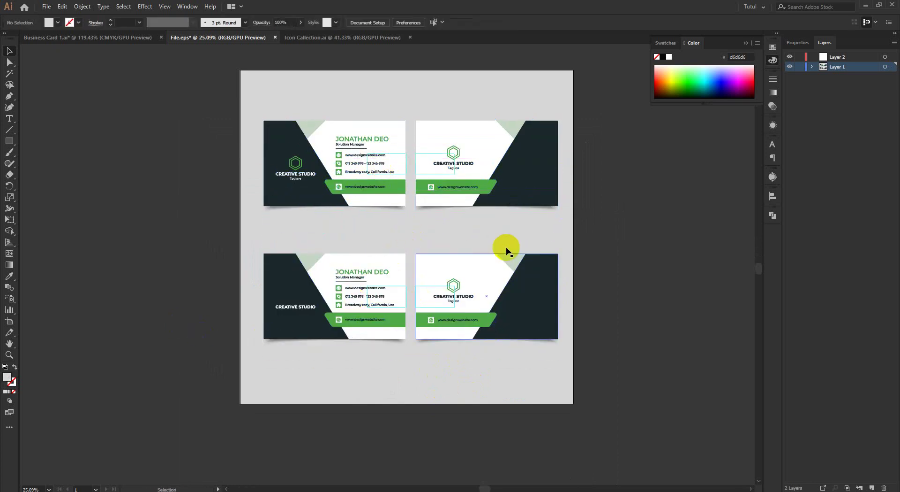
scroll(414, 287, "up", 2)
scroll(428, 302, "down", 2)
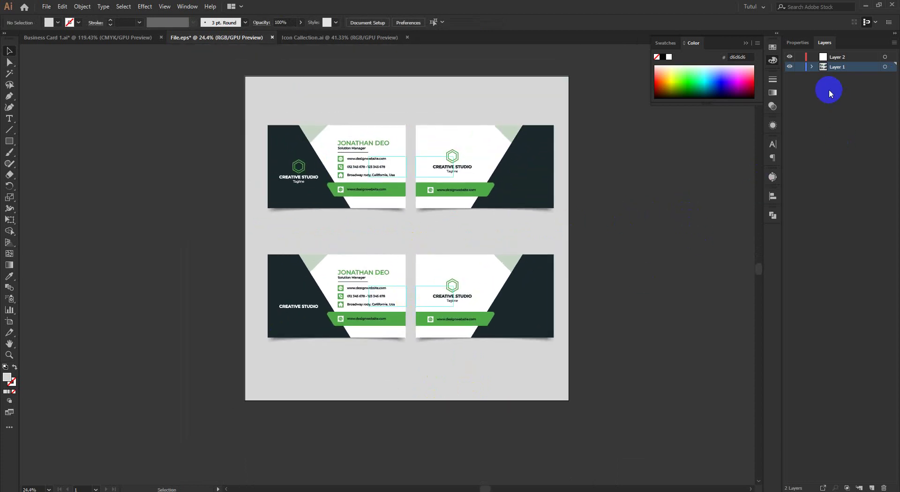
- Undo the duplicated rows until only the lone shadow remains
left_click(812, 66)
left_click(812, 67)
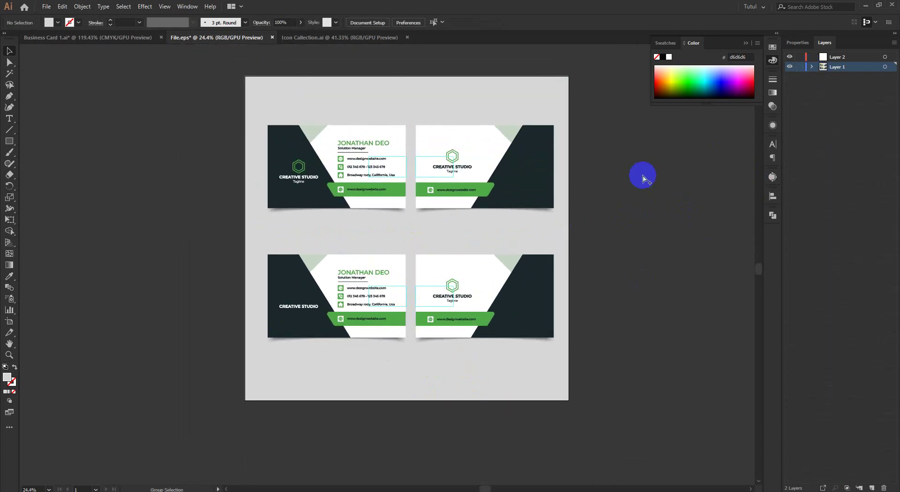
key("ctrl+z")
key("ctrl+z")
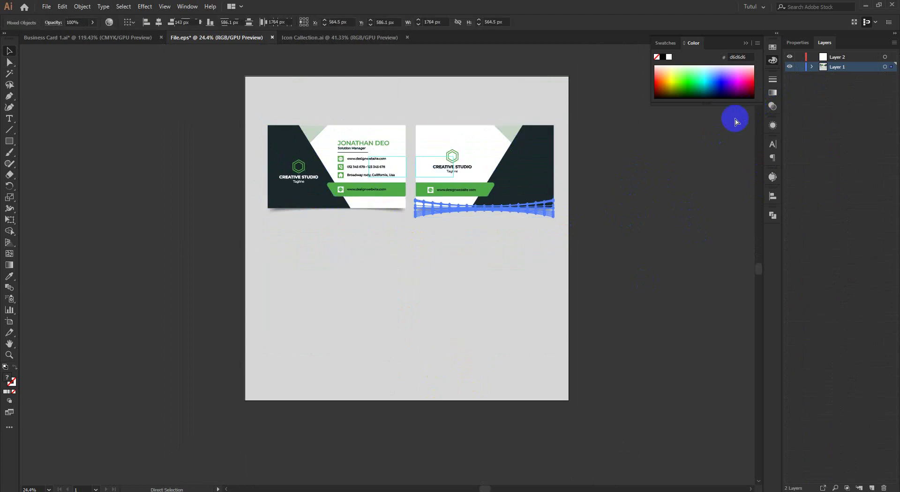
key("ctrl+z")
key("ctrl+z")
key("ctrl+z")
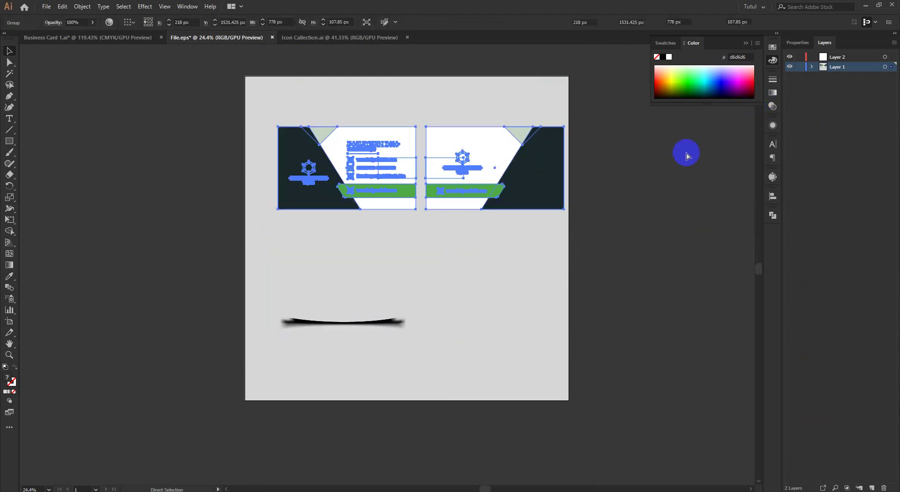
- On Layer 2, bring the cards from Business Card 1.ai, enlarge to ~1742 px, move to top
left_click(841, 57)
left_click(115, 37)
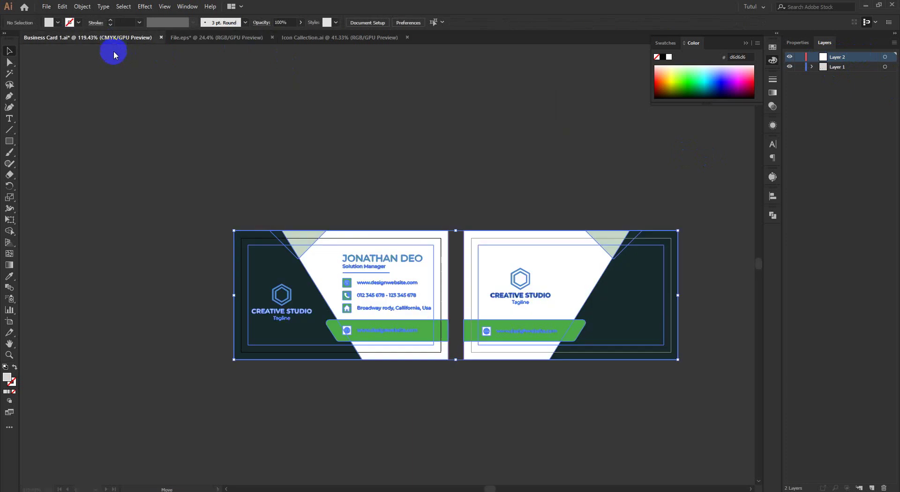
left_click_drag(342, 279, 571, 147)
scroll(412, 260, "up", 2)
left_click_drag(412, 259, 379, 322)
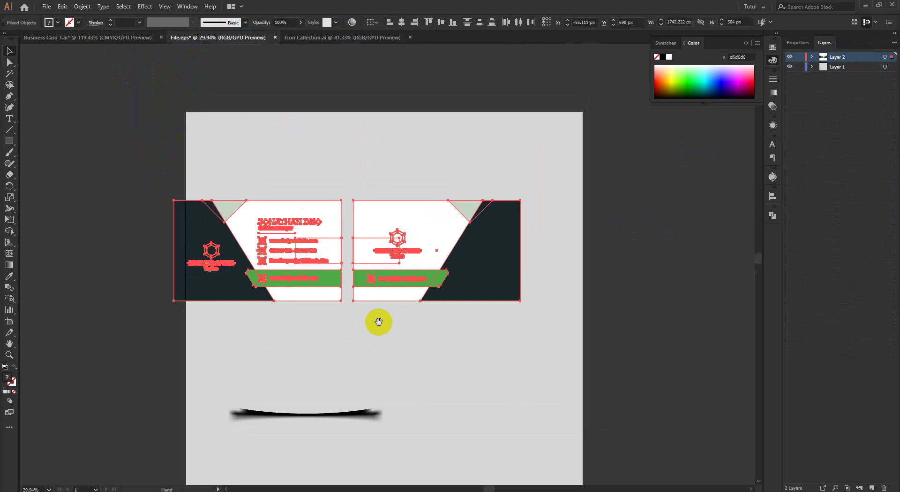
left_click_drag(428, 211, 465, 178)
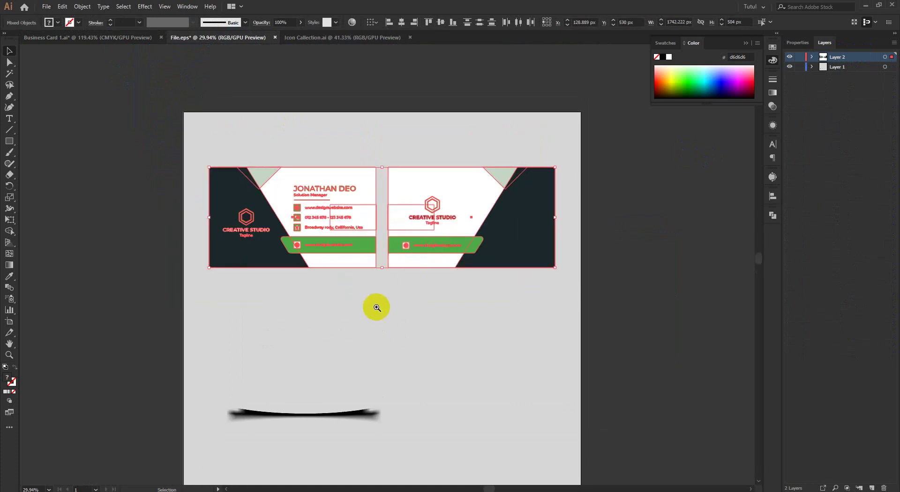
- Move the shadow under the left card and widen it on both sides
scroll(377, 307, "up", 1)
left_click_drag(325, 441, 303, 245)
scroll(296, 294, "up", 3)
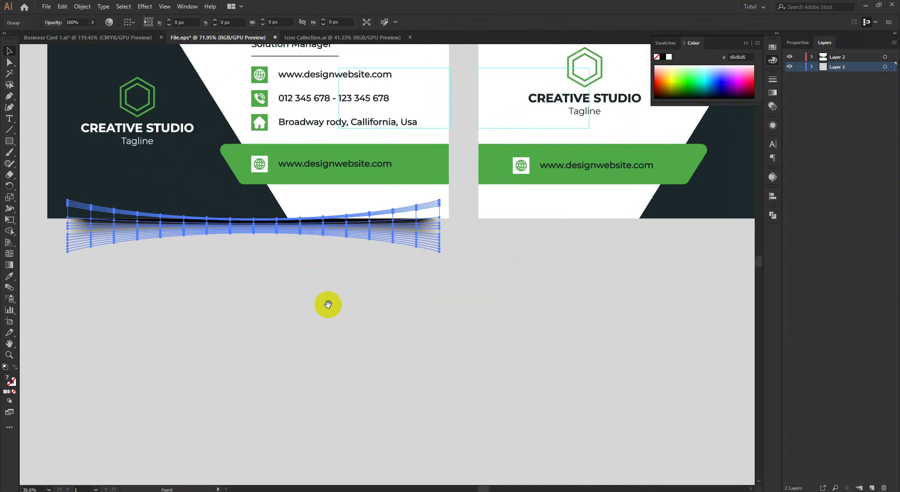
scroll(328, 304, "up", 1)
left_click_drag(328, 304, 362, 386)
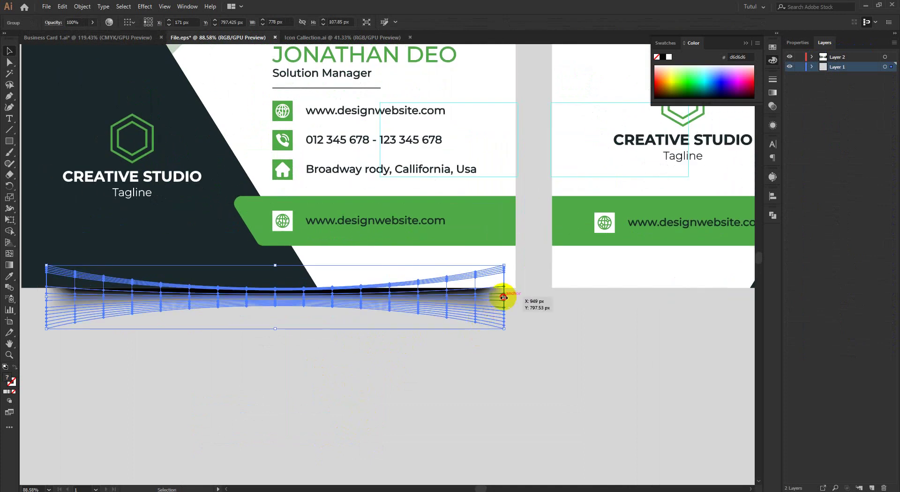
left_click_drag(504, 297, 517, 297)
scroll(201, 314, "left", 3)
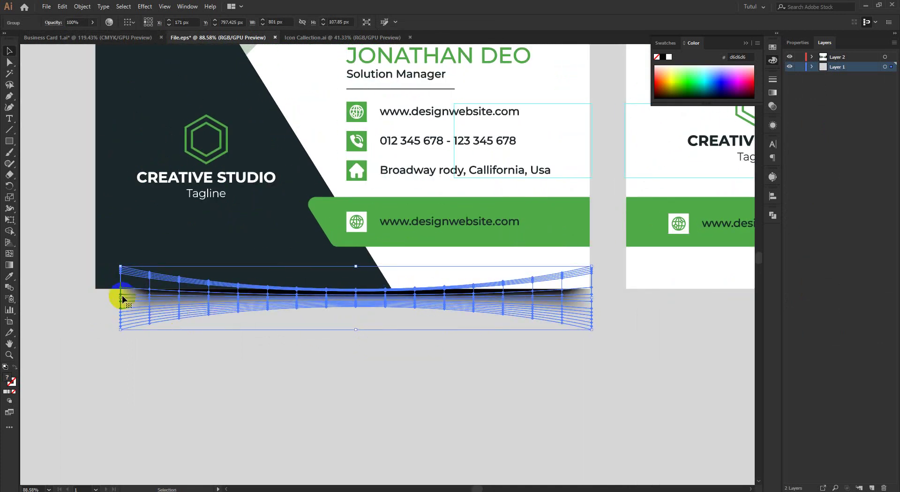
left_click_drag(119, 297, 103, 297)
scroll(247, 381, "down", 1)
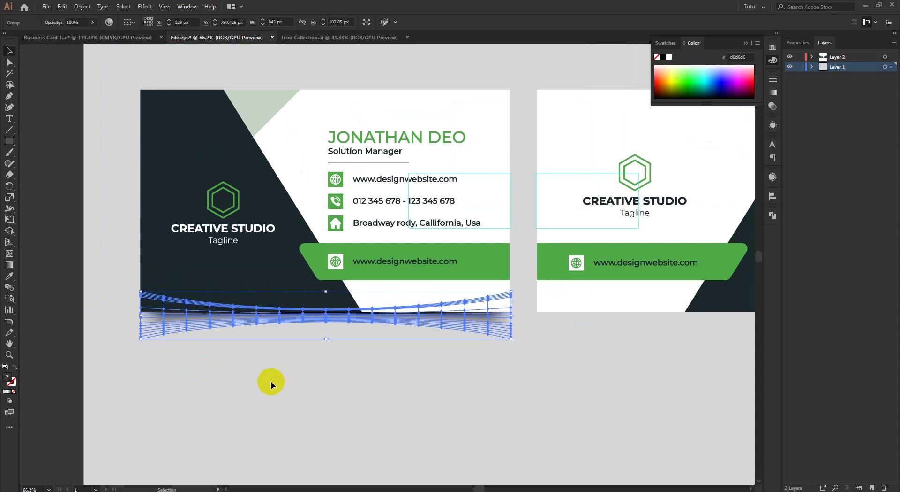
left_click(438, 405)
- Place a copy of the left card's shadow under the right card
scroll(311, 373, "down", 1)
scroll(321, 295, "right", 4)
left_click(321, 295)
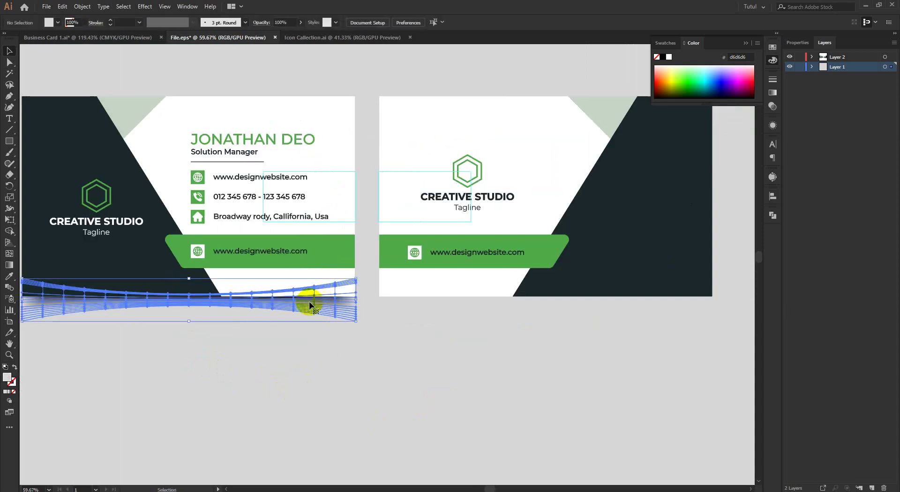
left_click_drag(312, 302, 661, 313)
scroll(569, 311, "up", 5)
scroll(679, 381, "down", 2)
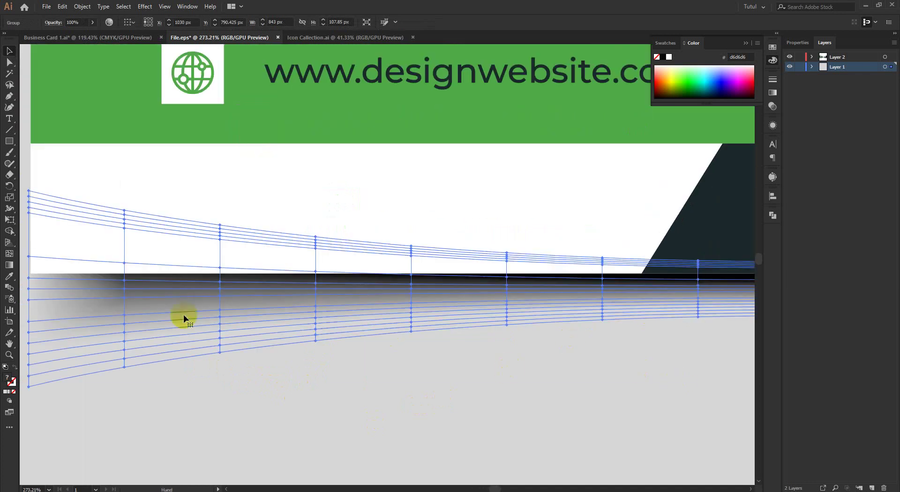
left_click_drag(248, 307, 479, 364)
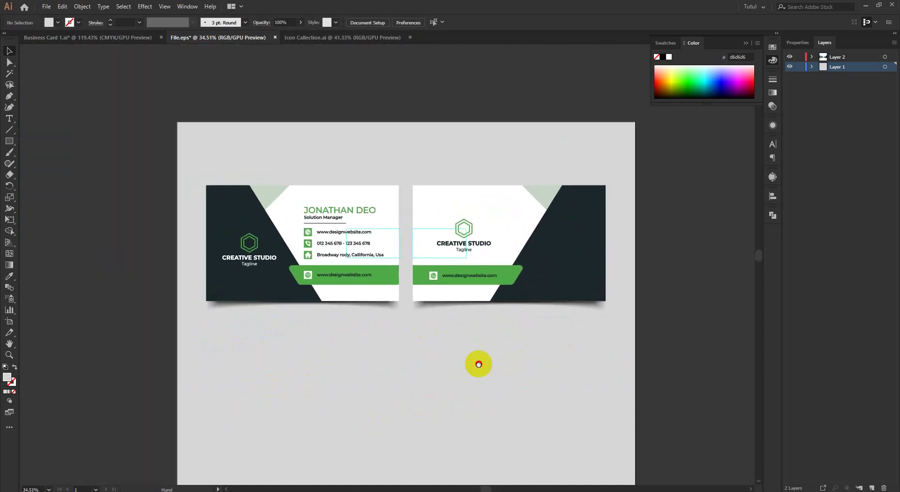
left_click_drag(525, 255, 413, 307)
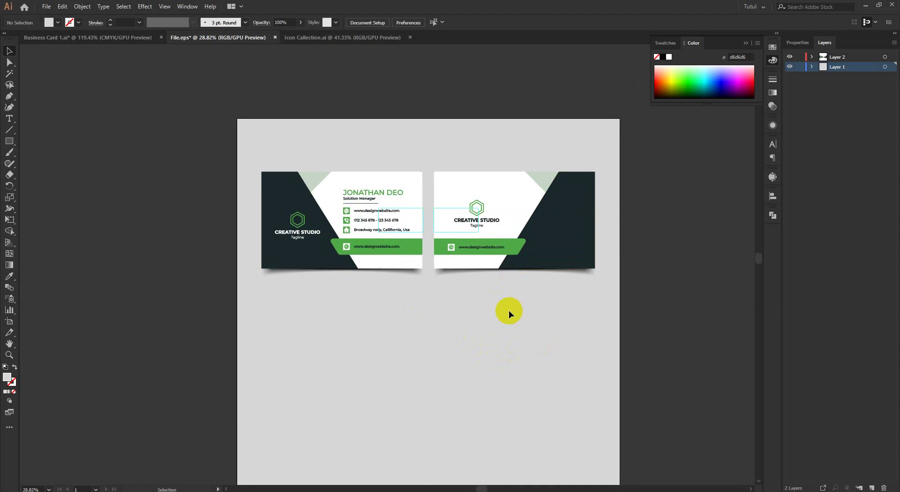
scroll(511, 327, "down", 2)
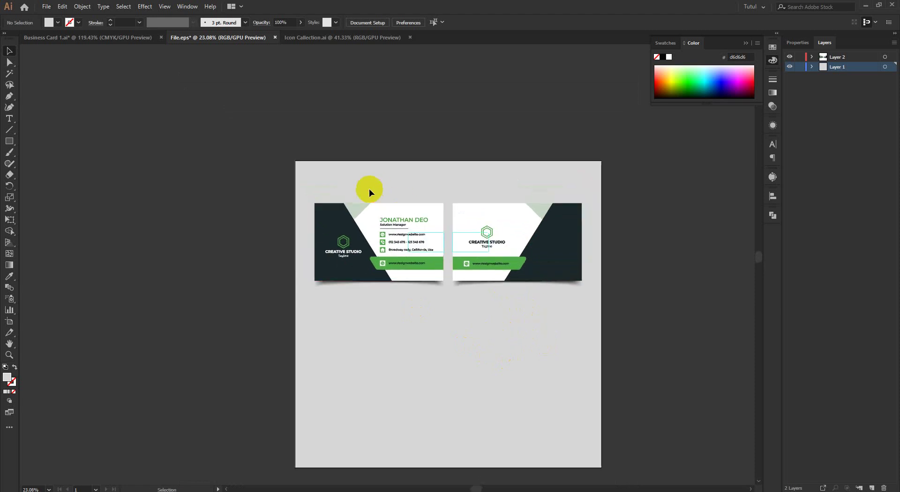
- On Layer 2, copy both cards straight down into a second row
left_click(834, 58)
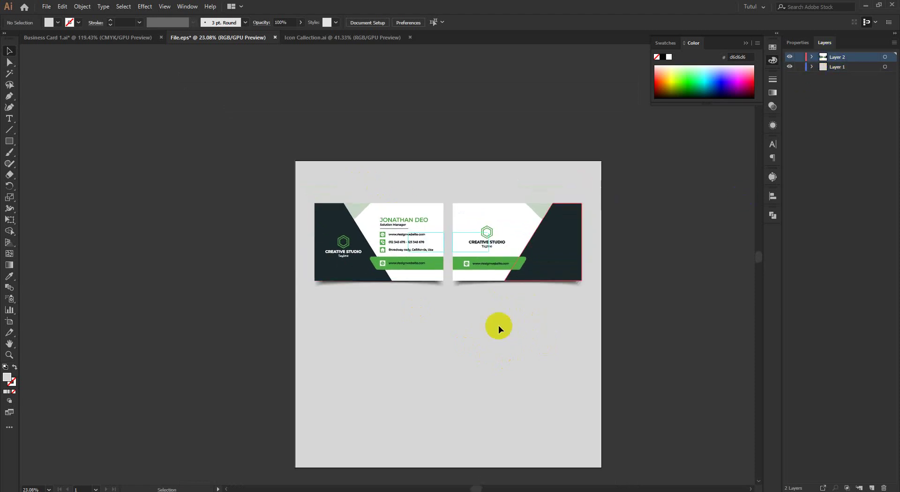
left_click_drag(369, 196, 521, 300)
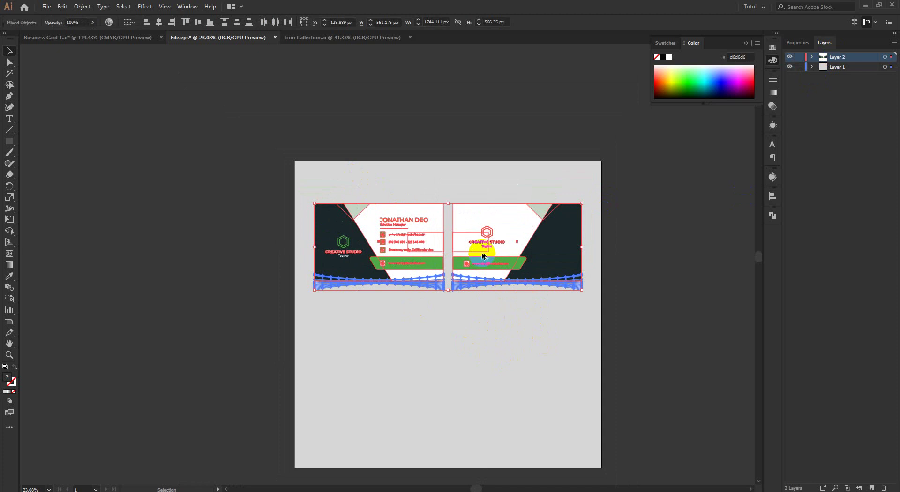
left_click_drag(490, 254, 491, 373)
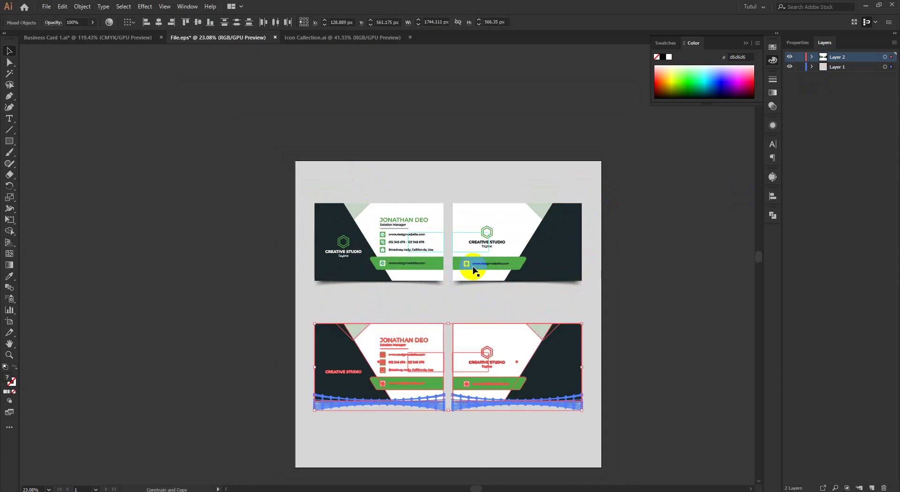
left_click(455, 302)
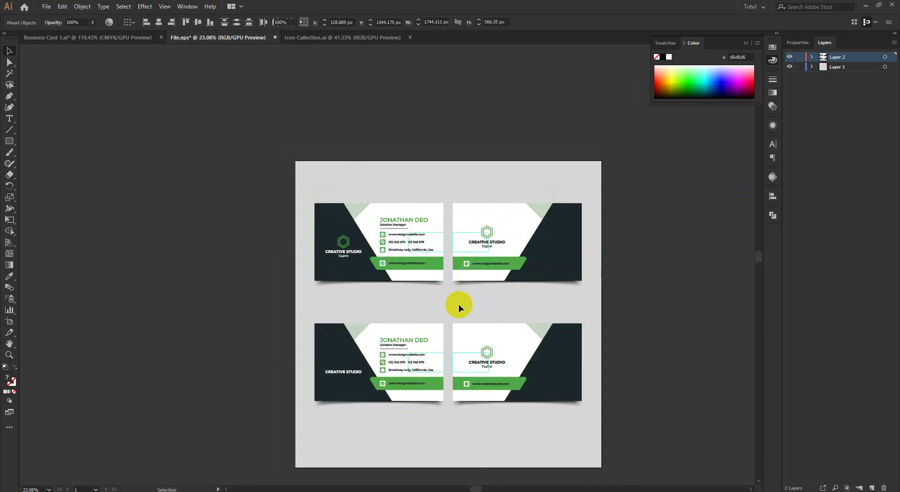
left_click(124, 483)
left_click(90, 8)
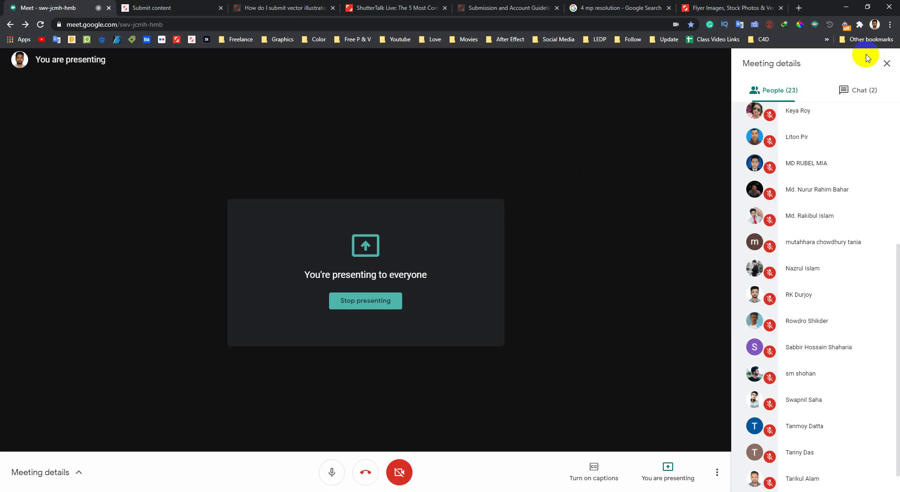
left_click(846, 7)
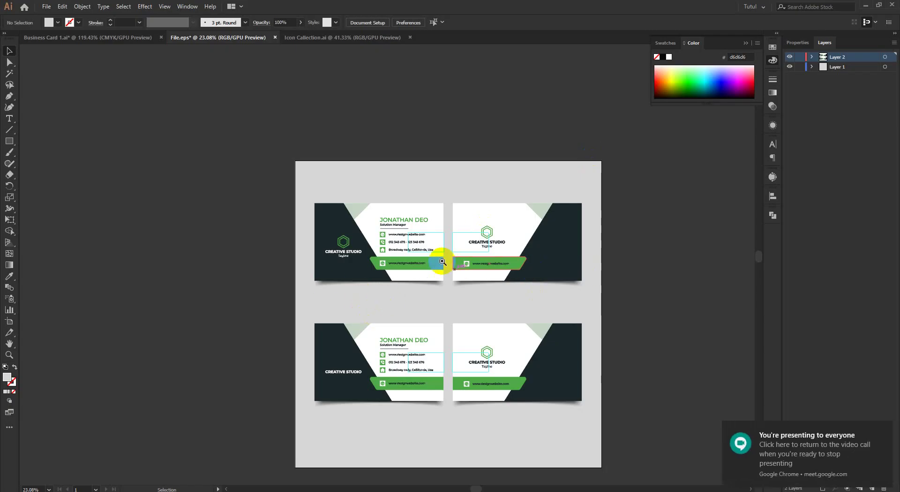
left_click_drag(361, 257, 382, 217)
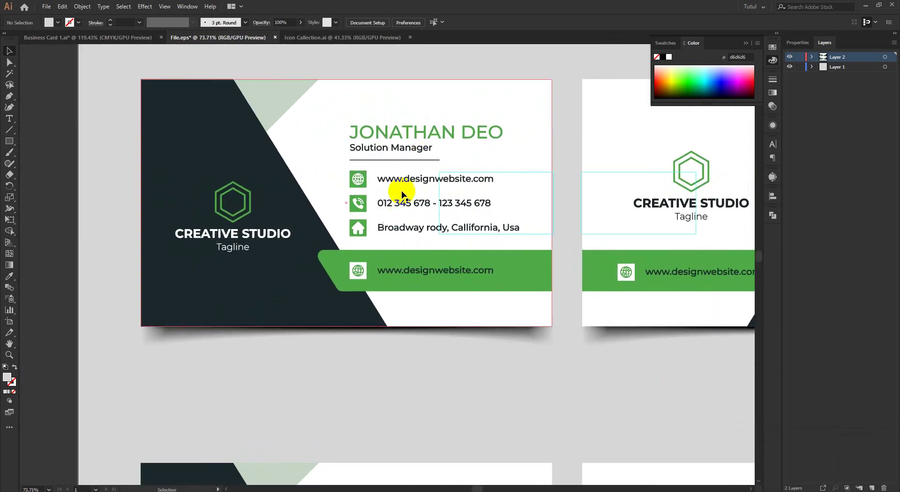
key("t")
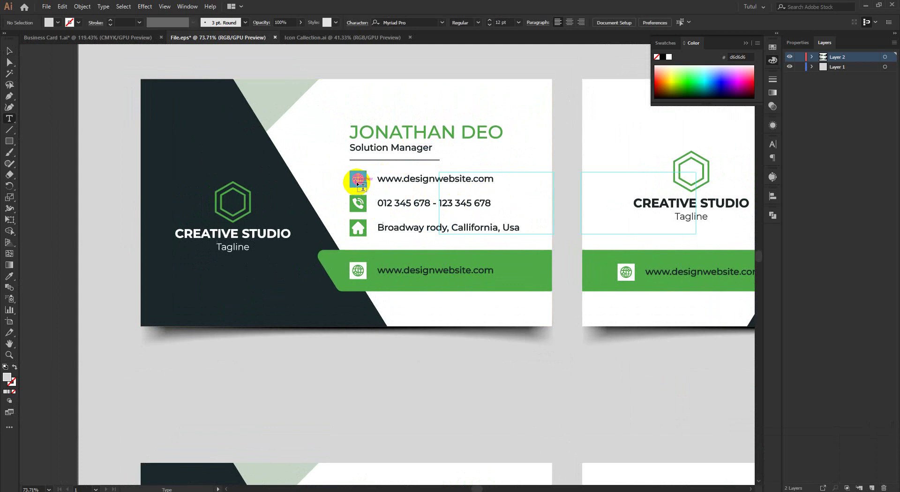
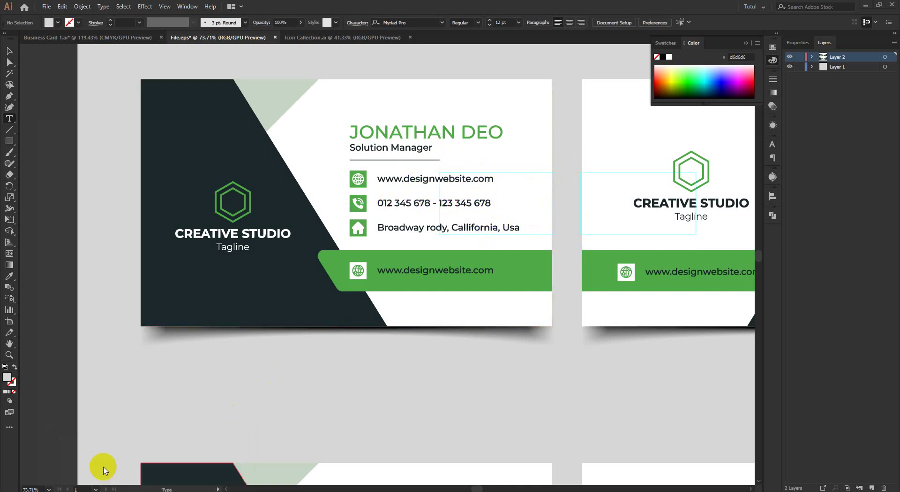
- Return from Google Meet to Illustrator and recentre the business cards on the artboard
key("alt+Tab")
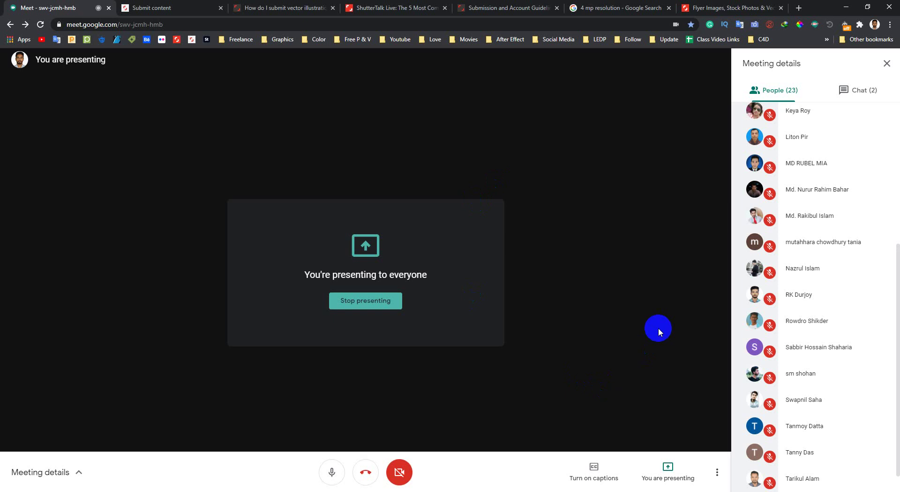
left_click(846, 8)
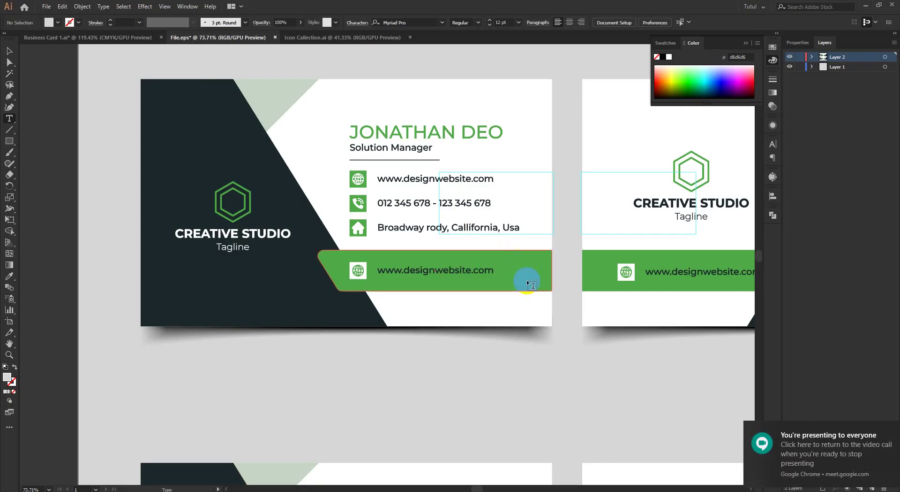
scroll(500, 339, "down", 4)
left_click_drag(499, 340, 374, 243)
scroll(398, 258, "up", 1)
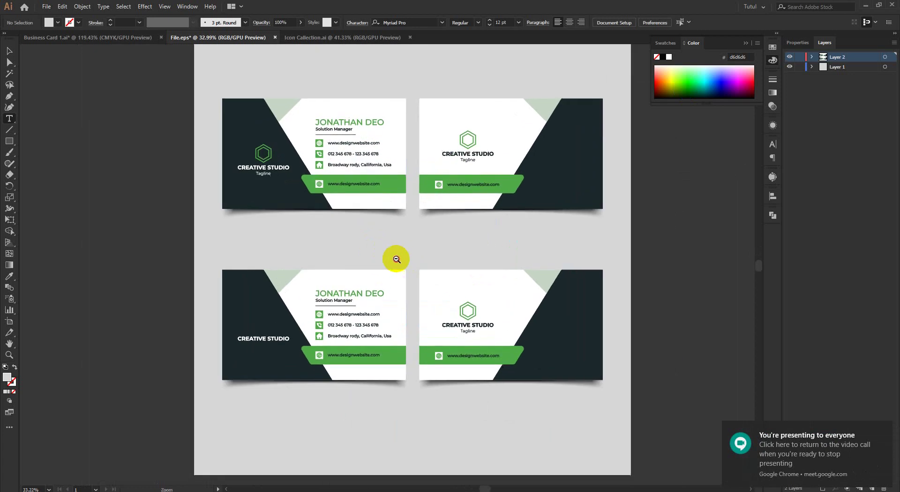
scroll(135, 247, "down", 1)
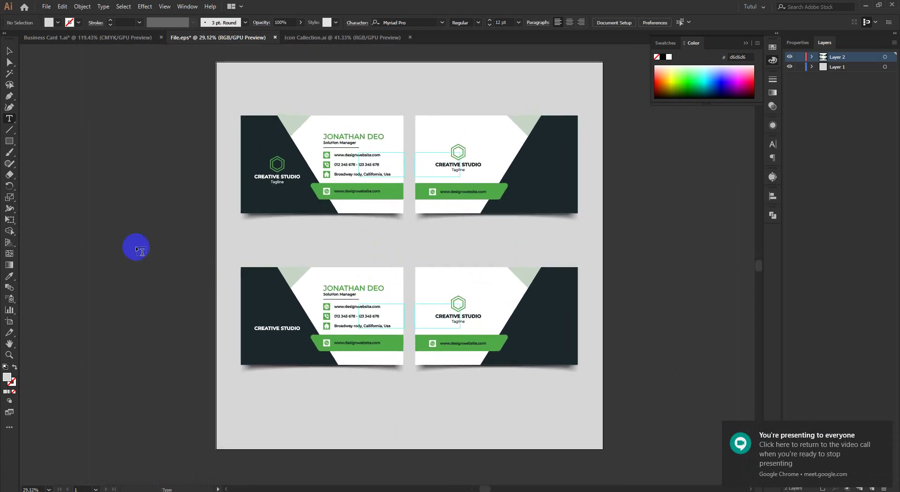
- Rename the top layer Business Card and give Layer 1 a background-and-shadows name
right_click(837, 57)
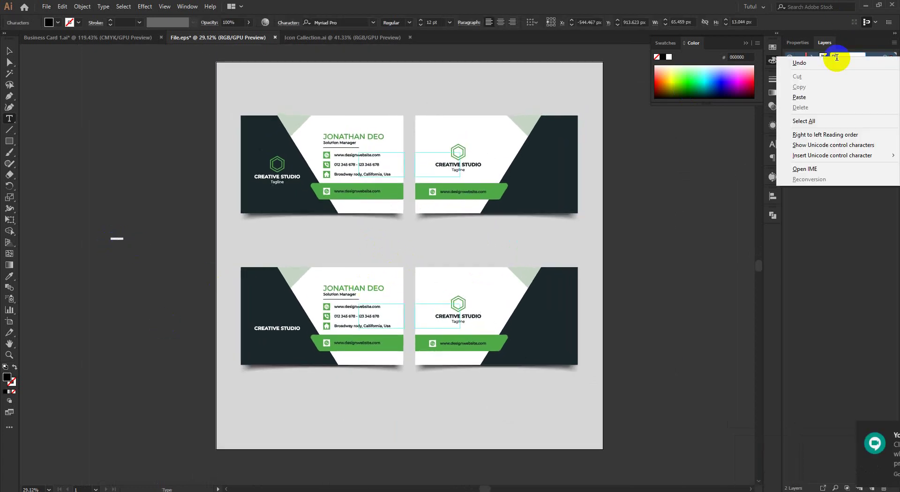
left_click(856, 213)
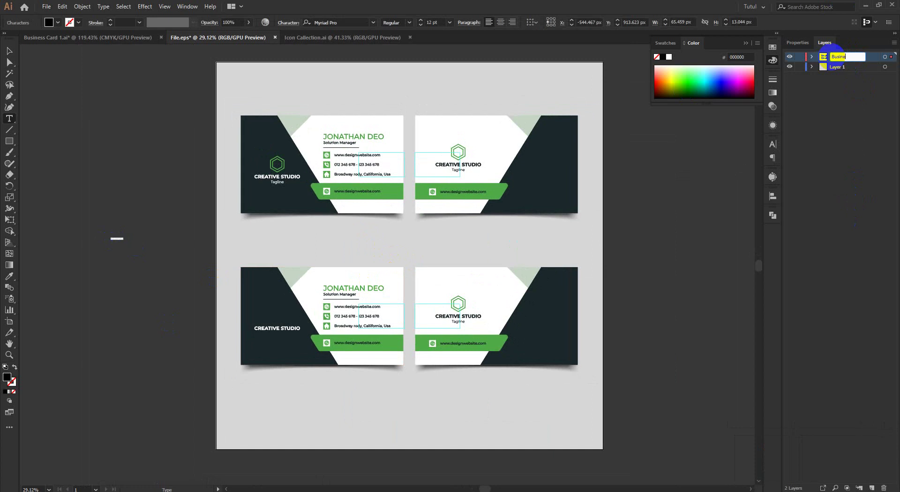
left_click(840, 131)
double_click(836, 67)
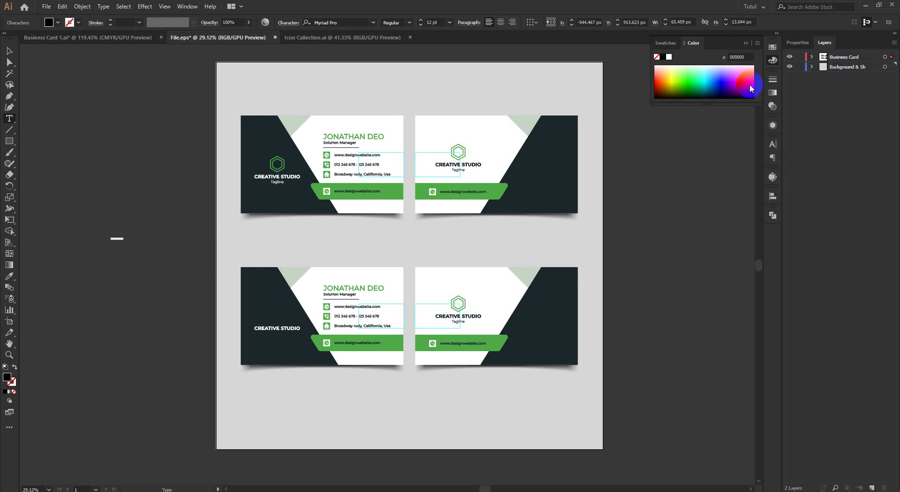
scroll(594, 239, "down", 2)
- Hide and re-show the Business Card layer, zooming on the bottom-left card to check
left_click(841, 58)
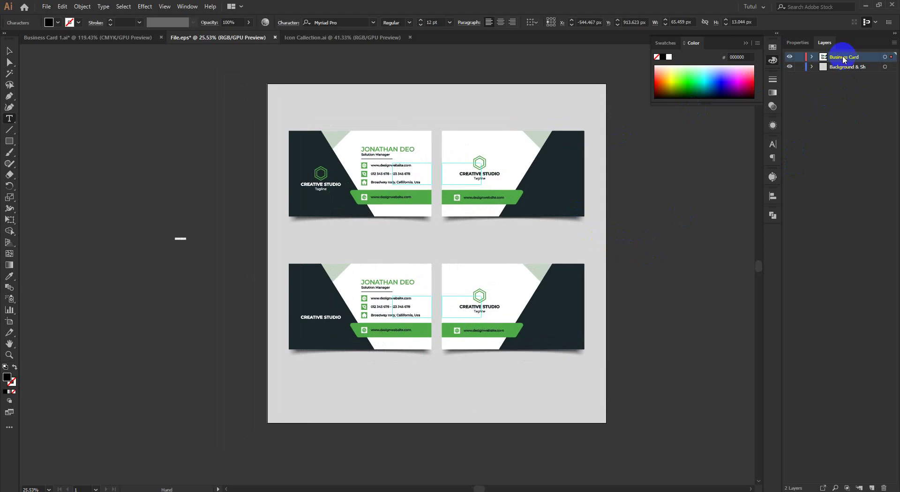
left_click(790, 58)
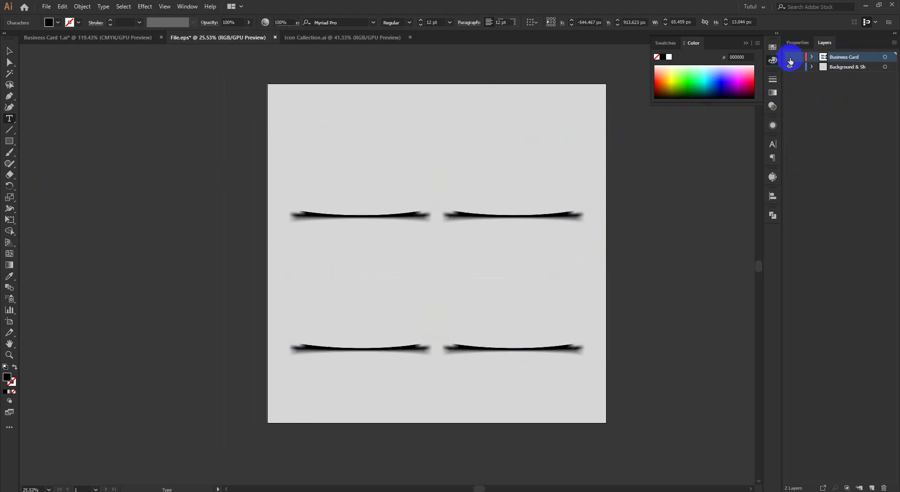
left_click(790, 57)
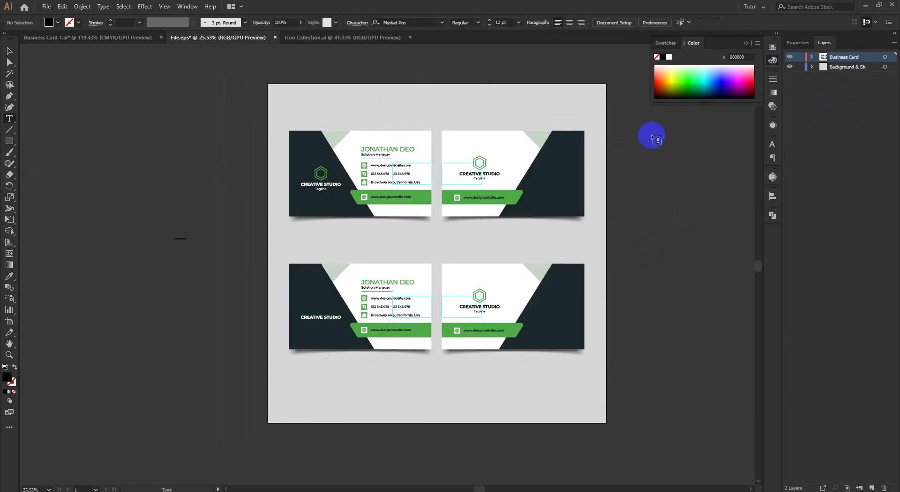
left_click_drag(342, 277, 379, 299)
left_click(379, 298, "alt")
- Switch to Google Meet and admit the waiting participant
left_click(150, 477)
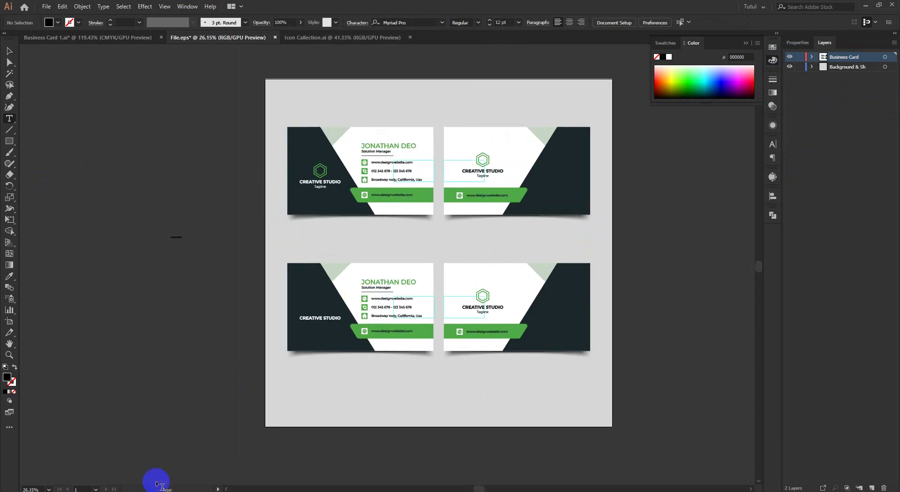
left_click(151, 451)
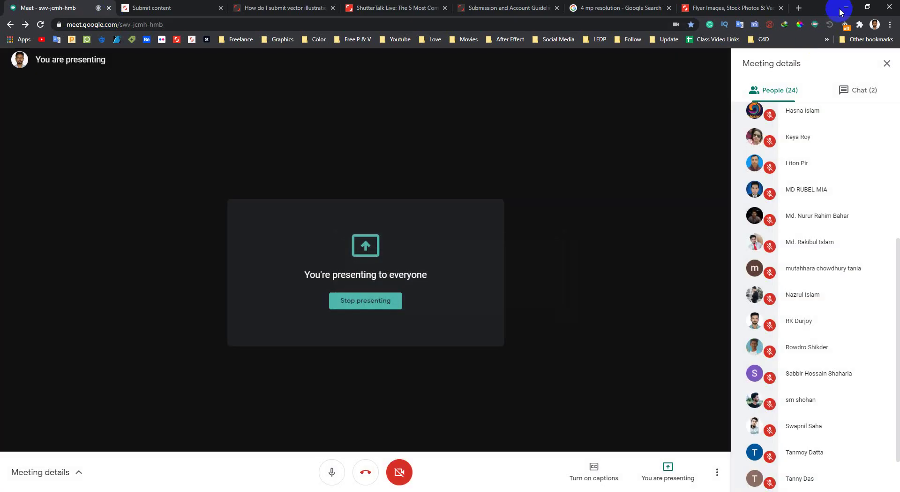
left_click(846, 7)
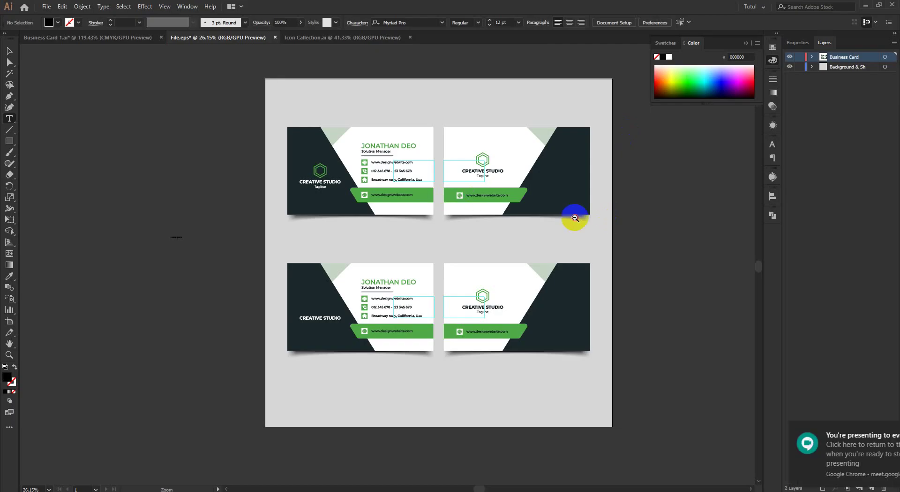
- Save the mockup to the Desktop as Ok.eps, Illustrator 10 EPS version, accepting the legacy warning
left_click(594, 236)
left_click(46, 6)
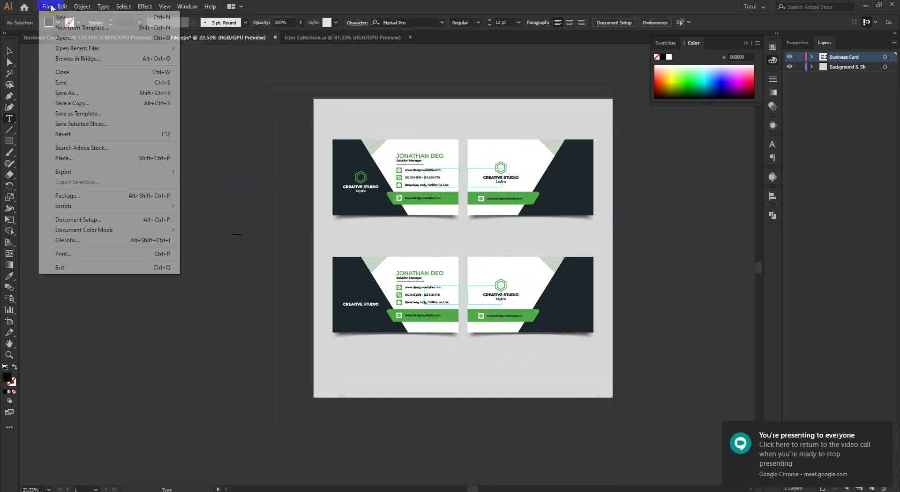
left_click(74, 95)
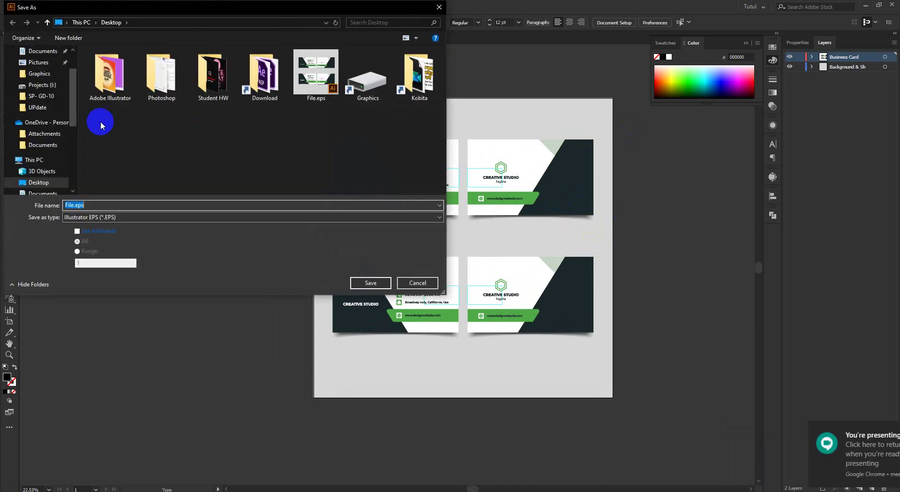
left_click(215, 204)
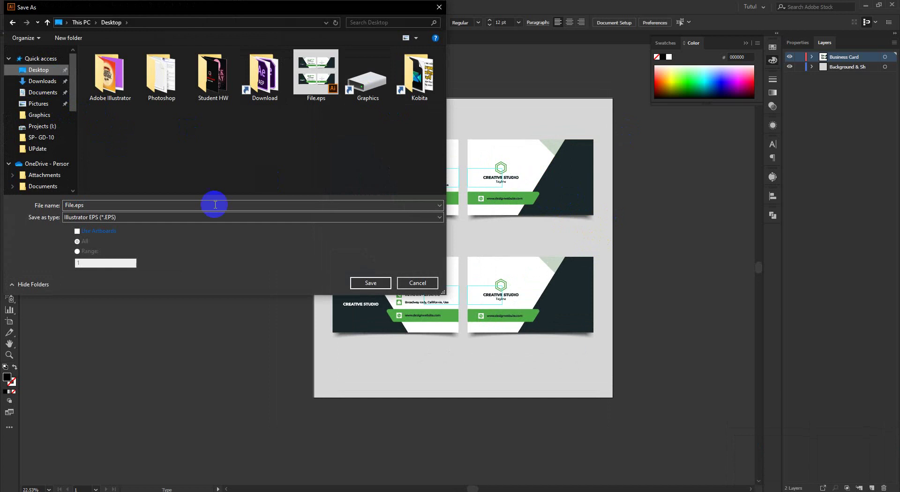
double_click(145, 208)
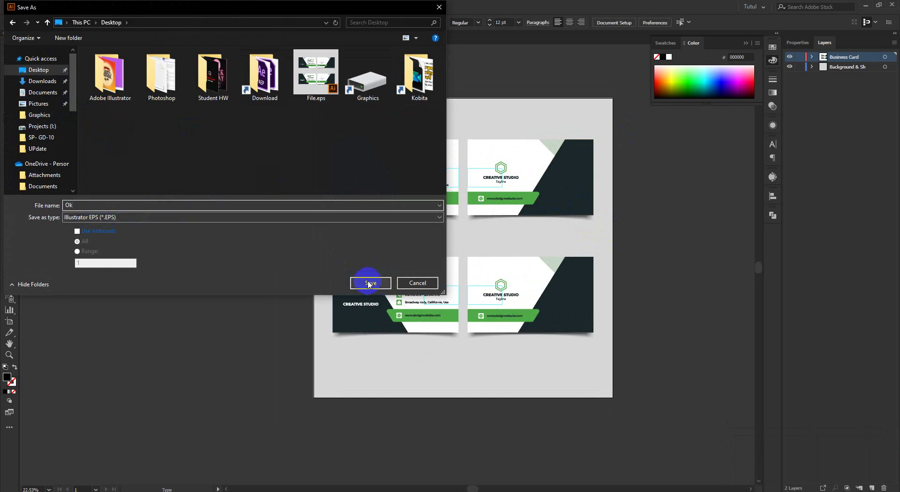
left_click(368, 282)
left_click(457, 117)
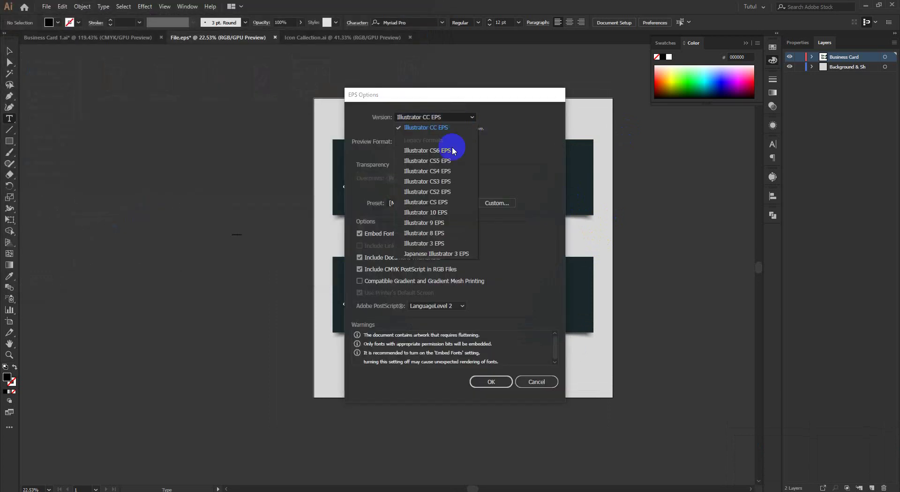
left_click(435, 214)
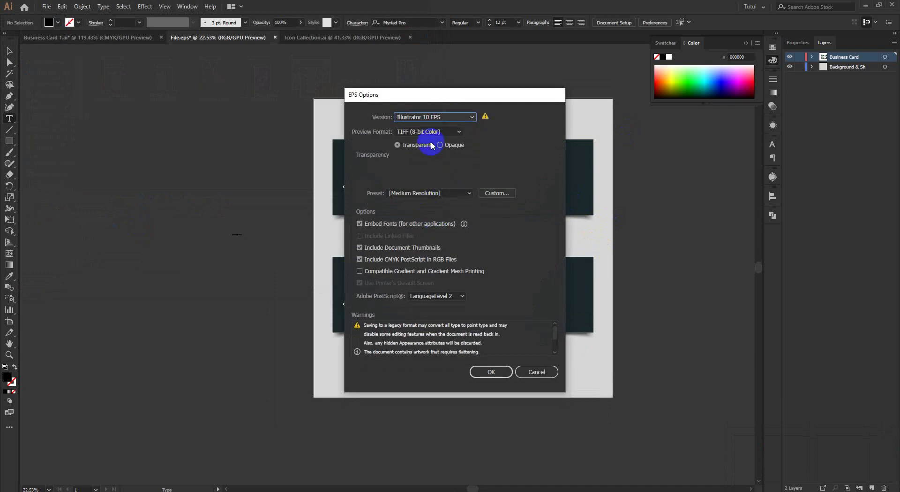
left_click(497, 374)
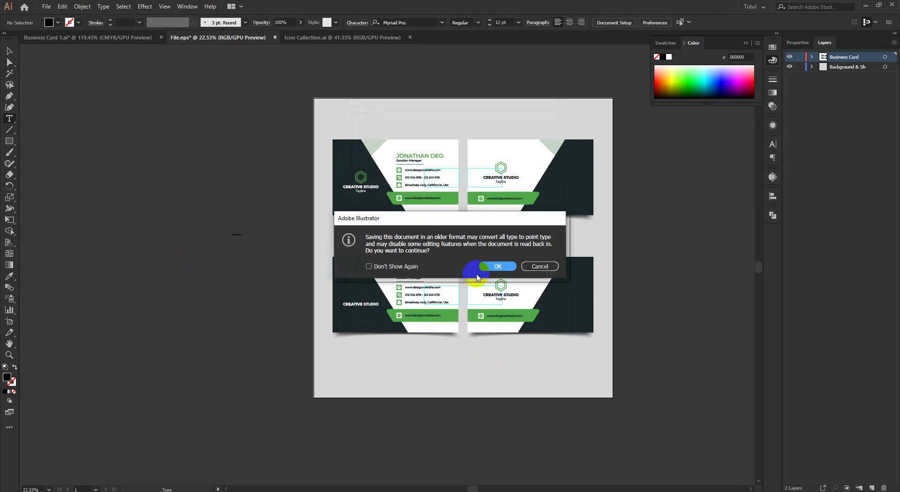
left_click(489, 266)
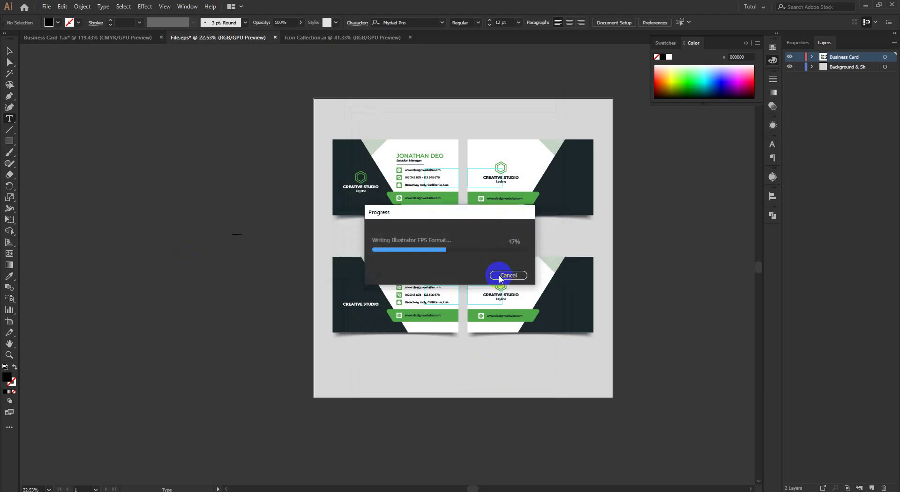
- Refresh the desktop to show Ok.eps, then look through the Shutterstock guideline and flyer tabs
left_click(862, 7)
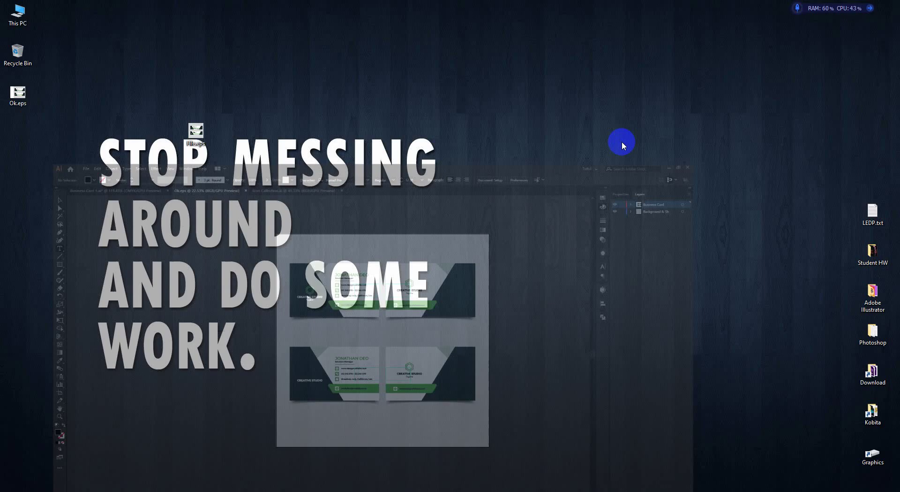
right_click(342, 125)
left_click(361, 151)
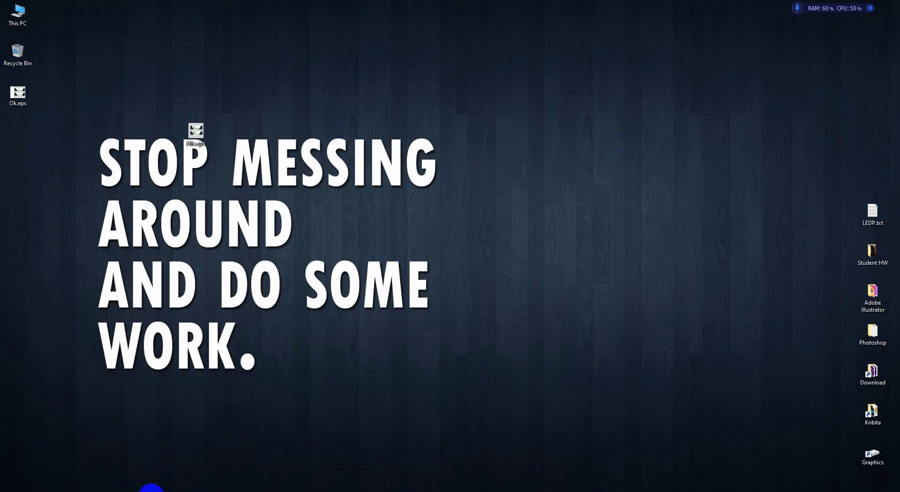
mouse_move(151, 488)
left_click(119, 470)
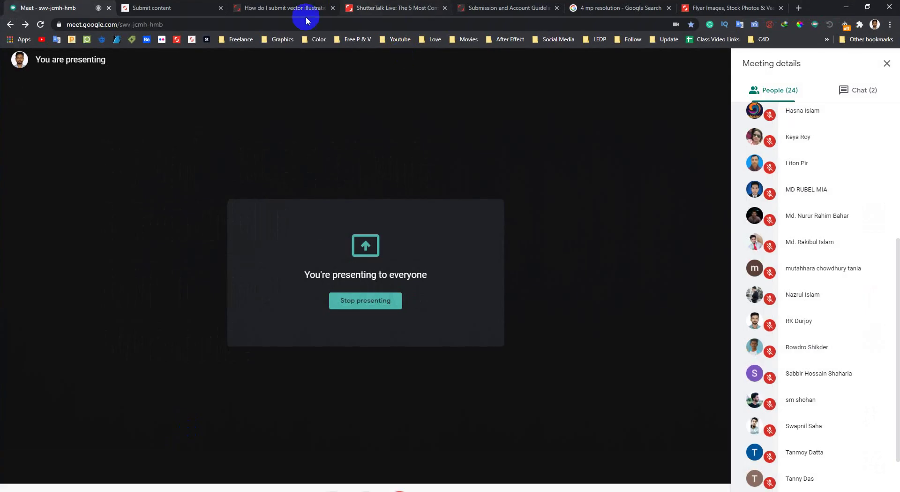
left_click(350, 5)
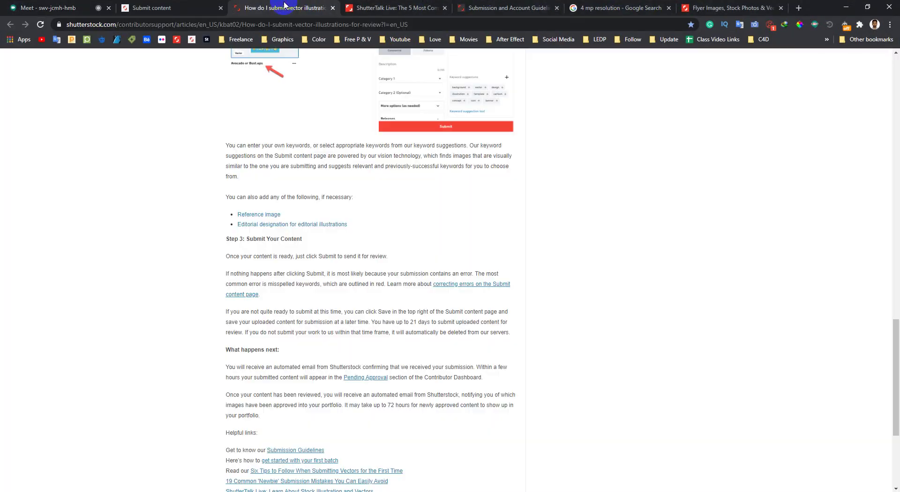
scroll(408, 63, "up", 10)
left_click(743, 4)
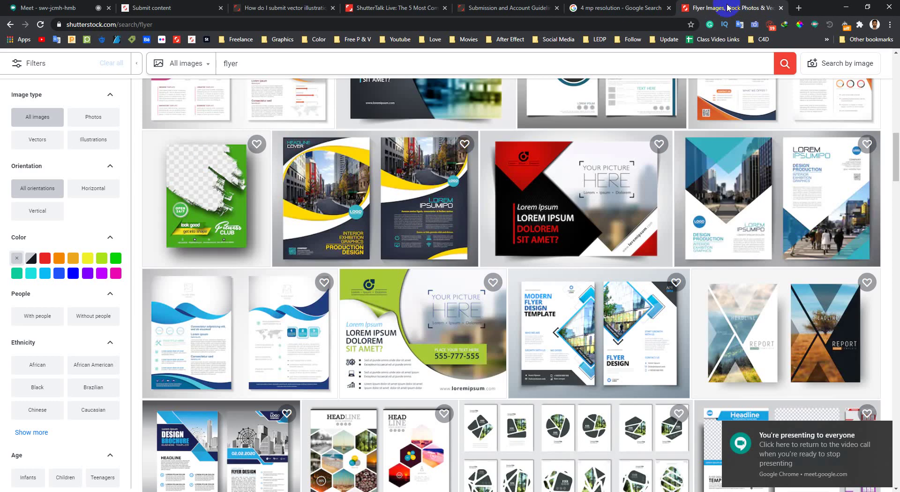
left_click(474, 5)
scroll(493, 59, "up", 10)
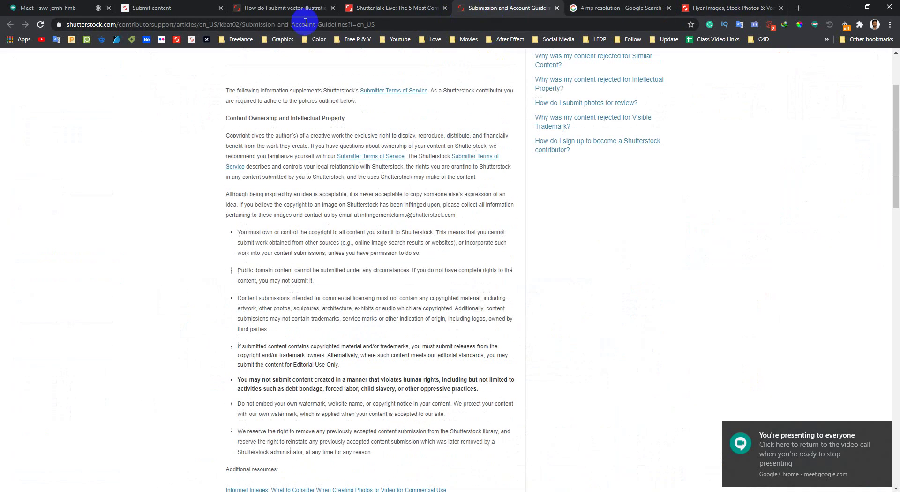
- From the contributor dashboard, start an upload and browse to Ok.eps on the Desktop, then cancel
left_click(193, 40)
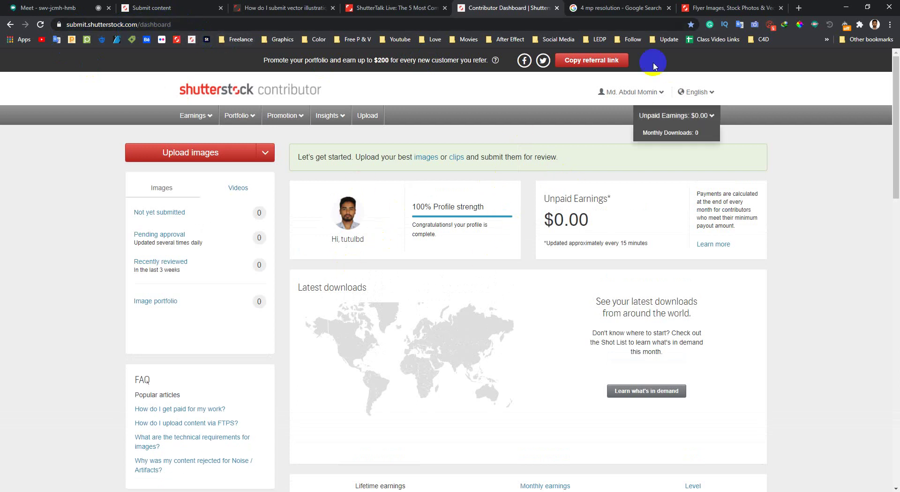
left_click(368, 115)
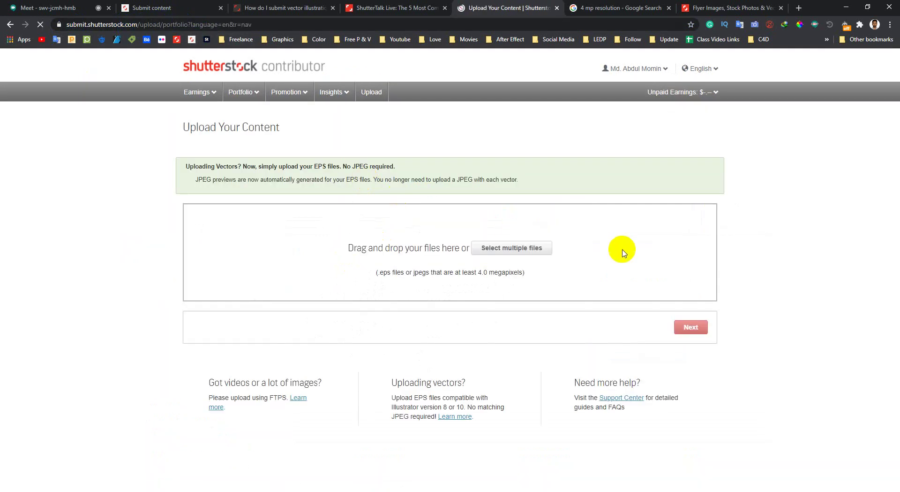
left_click(513, 243)
left_click(45, 80)
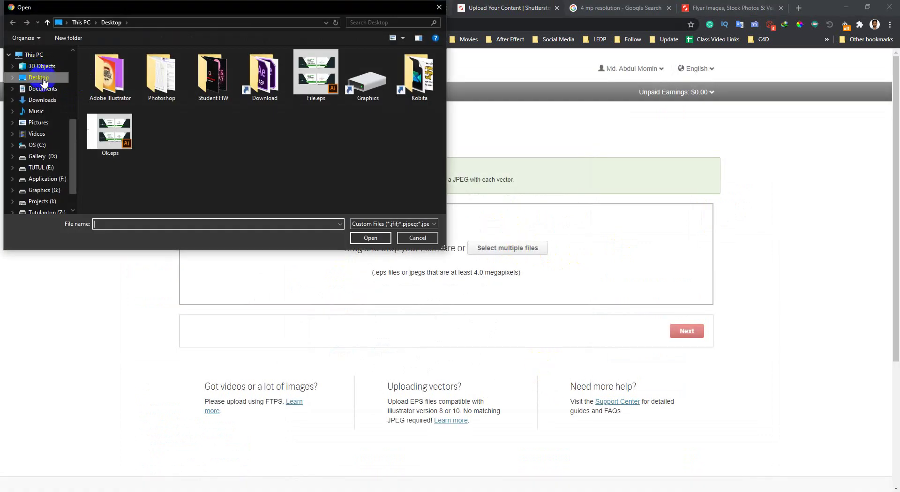
left_click(129, 143)
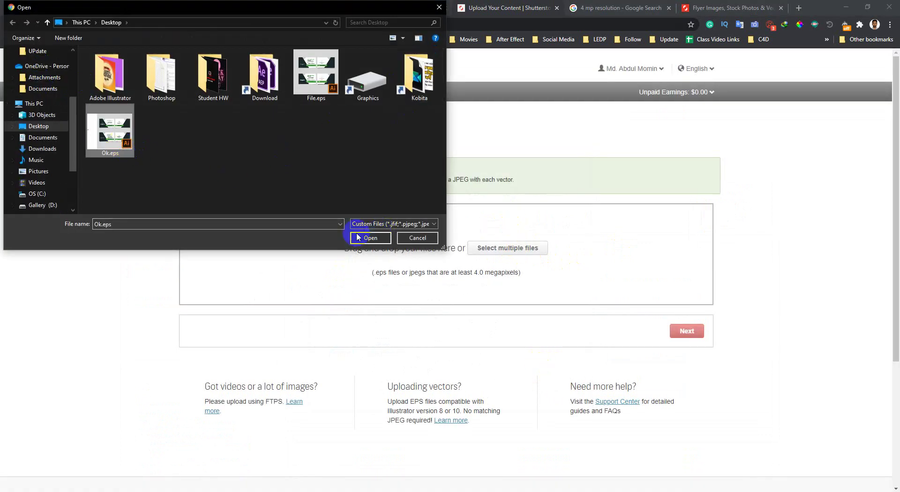
left_click(413, 238)
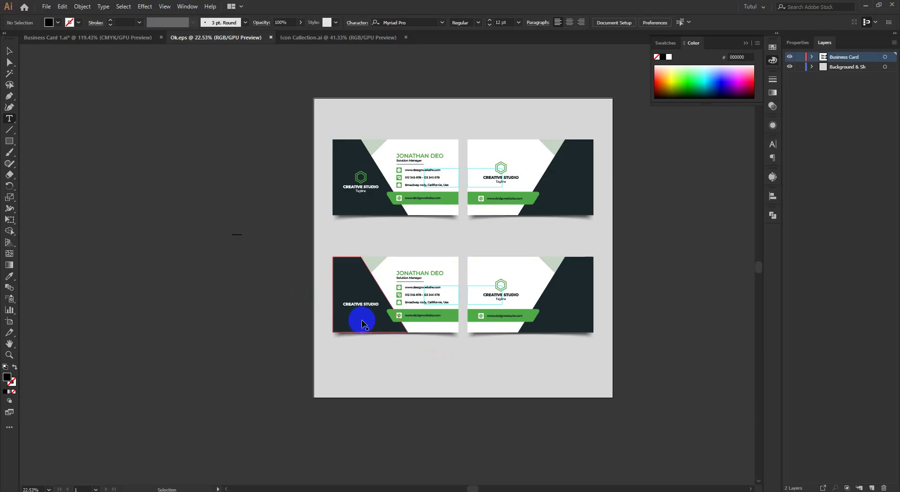
- Select all, then marquee the area left of the artboard to look for stray objects
key("ctrl+a")
left_click(208, 382)
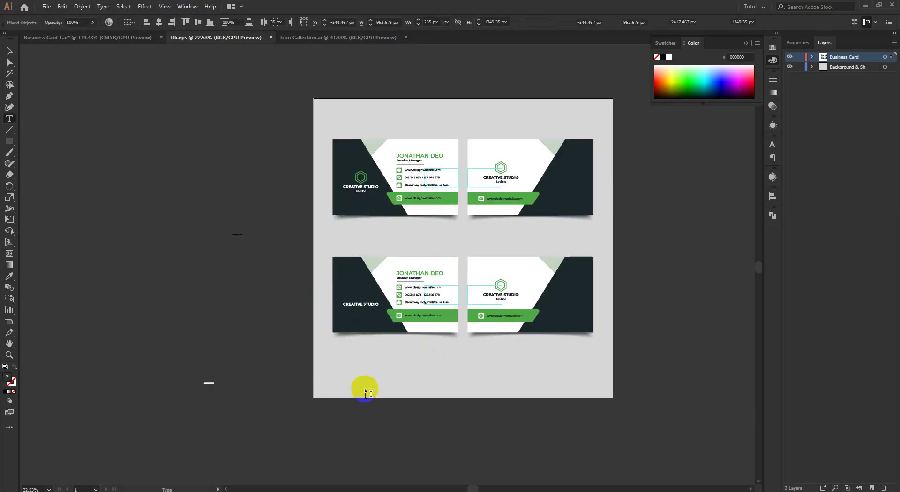
scroll(361, 385, "down", 1)
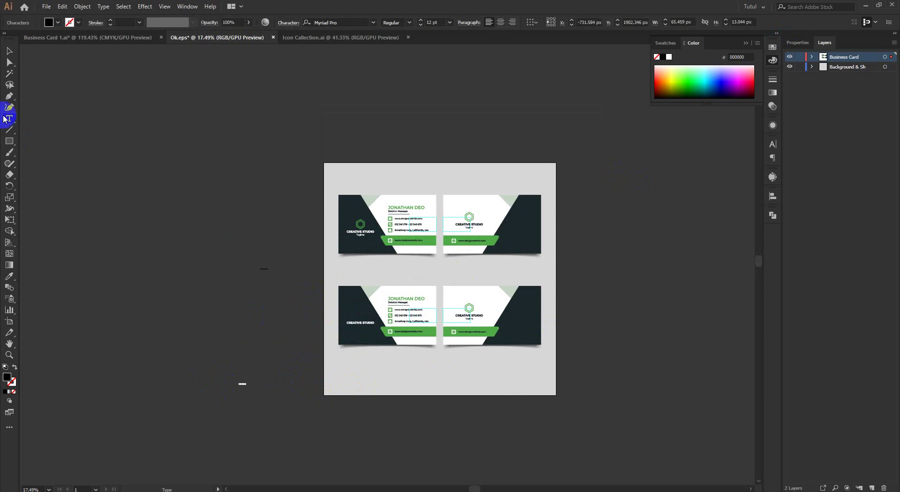
left_click(9, 52)
left_click_drag(159, 195, 298, 444)
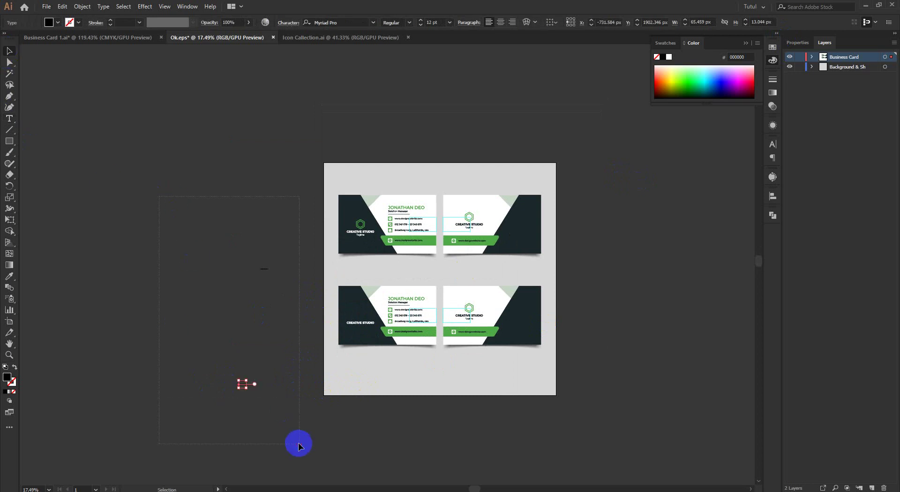
left_click(159, 322)
key("ctrl")
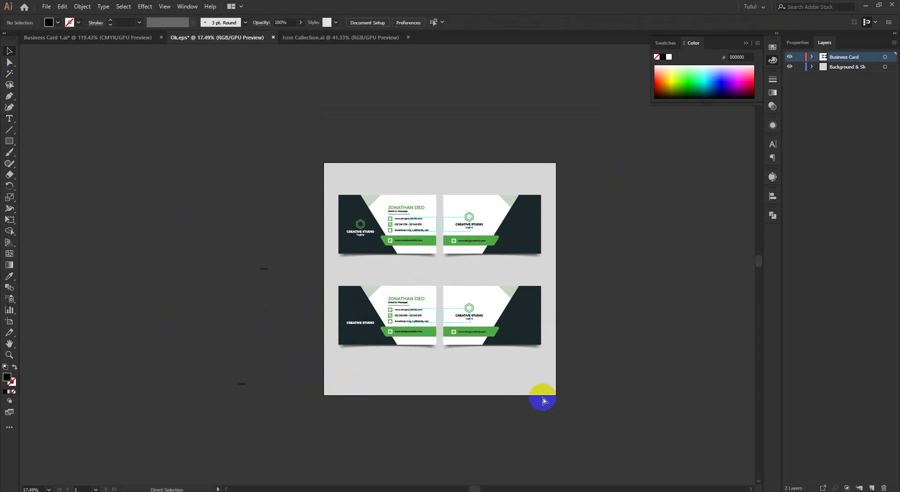
- Recheck for stray objects, then save Ok.eps with Ctrl+S and accept the older-format warning
key("ctrl+a")
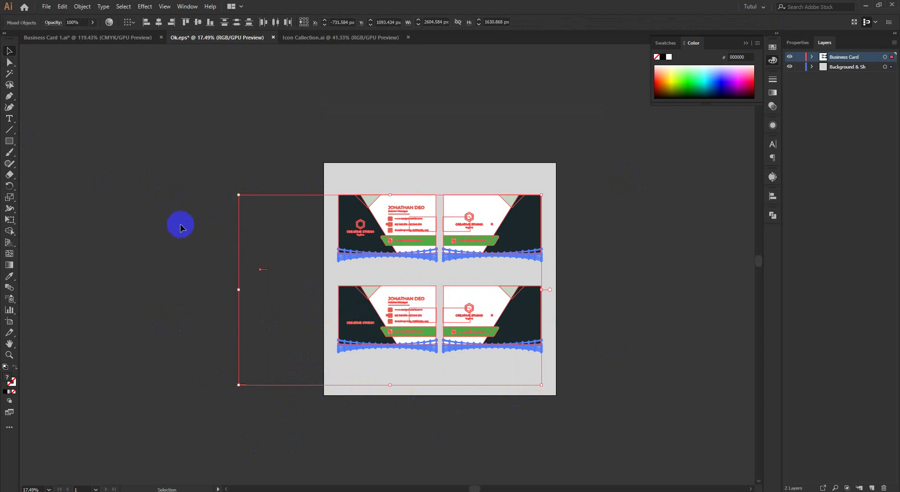
left_click(175, 227)
left_click_drag(137, 130, 282, 445)
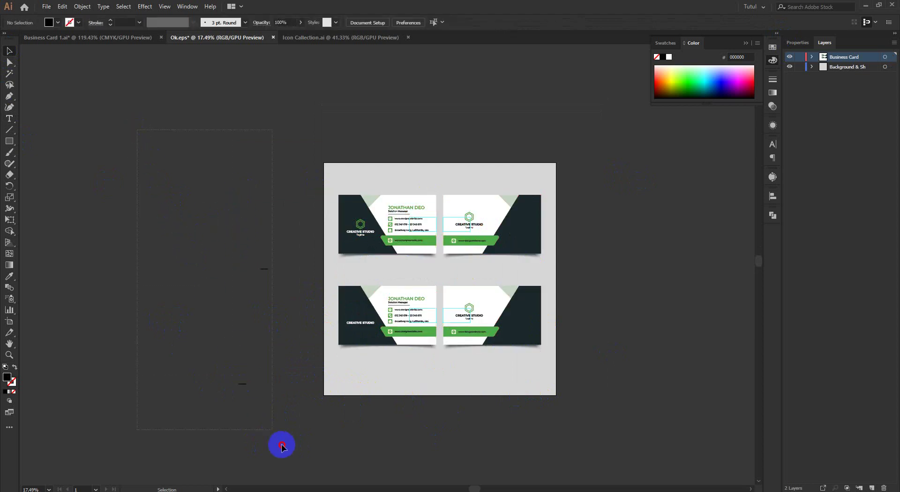
left_click(284, 445)
key("ctrl+a")
left_click_drag(466, 187, 352, 153)
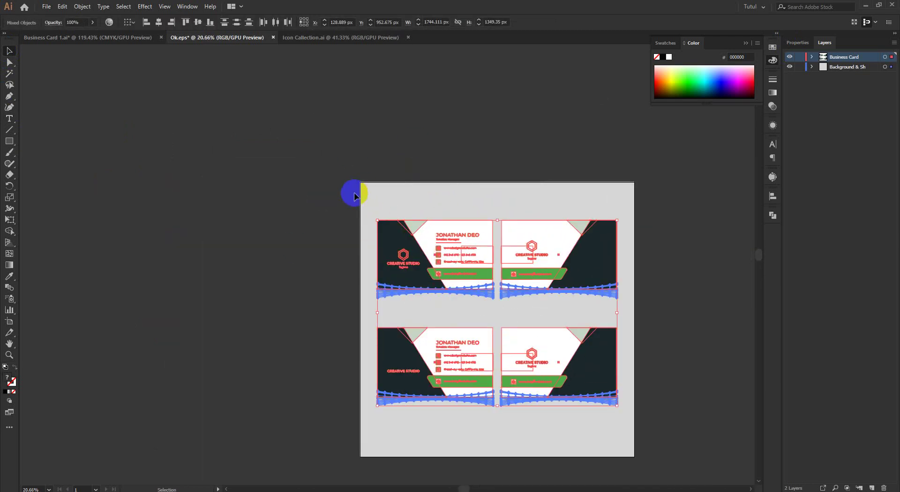
left_click(274, 271)
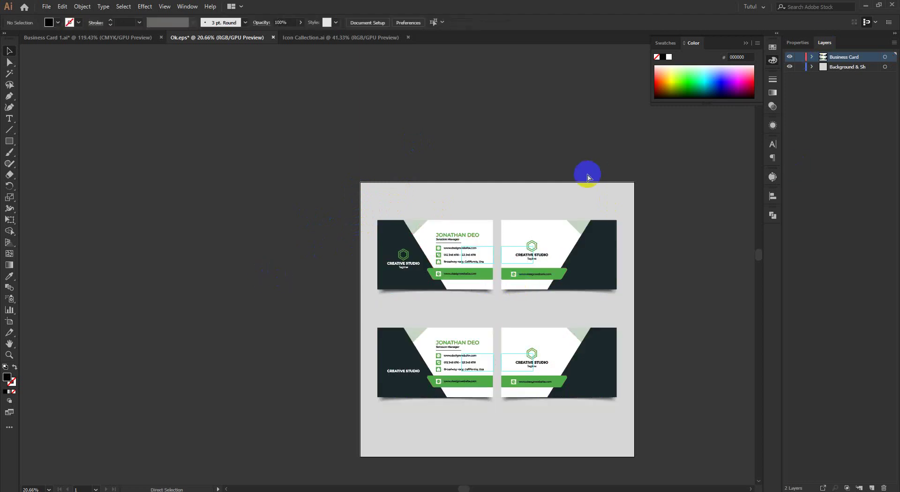
key("ctrl+s")
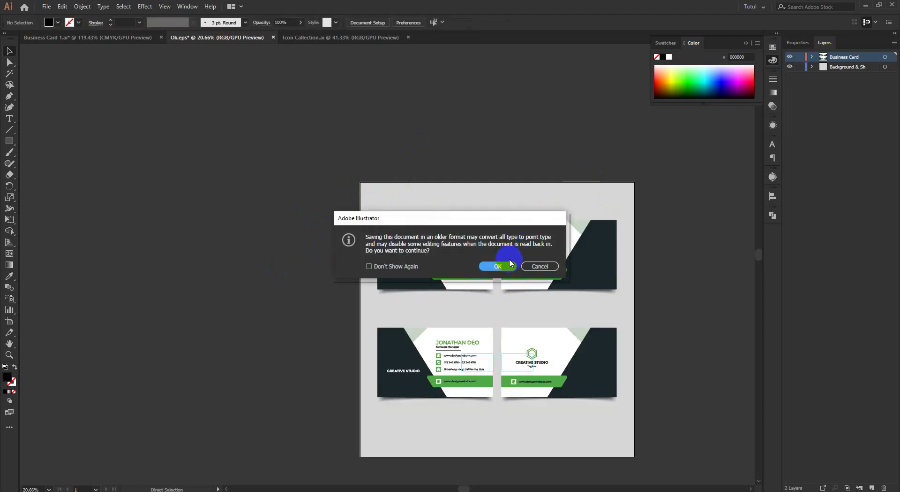
left_click(498, 266)
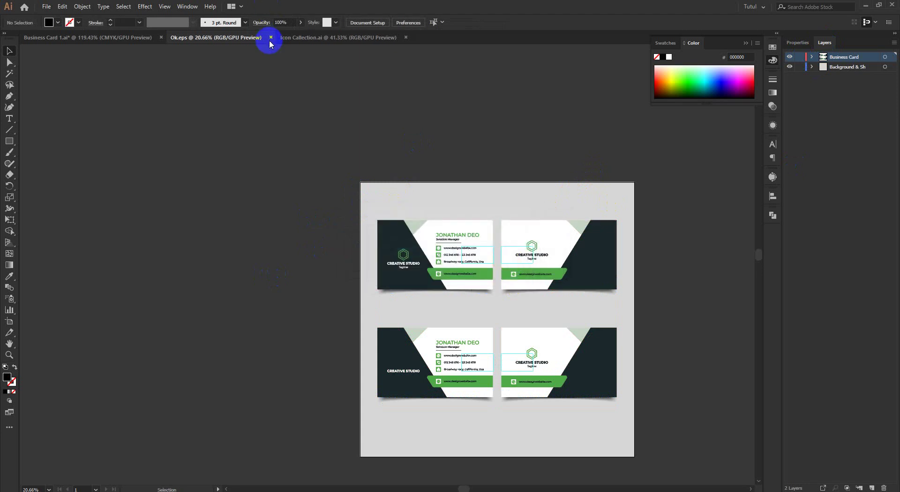
- Save a copy named 1.eps in Illustrator 10 EPS format, accepting the legacy warning
left_click(45, 6)
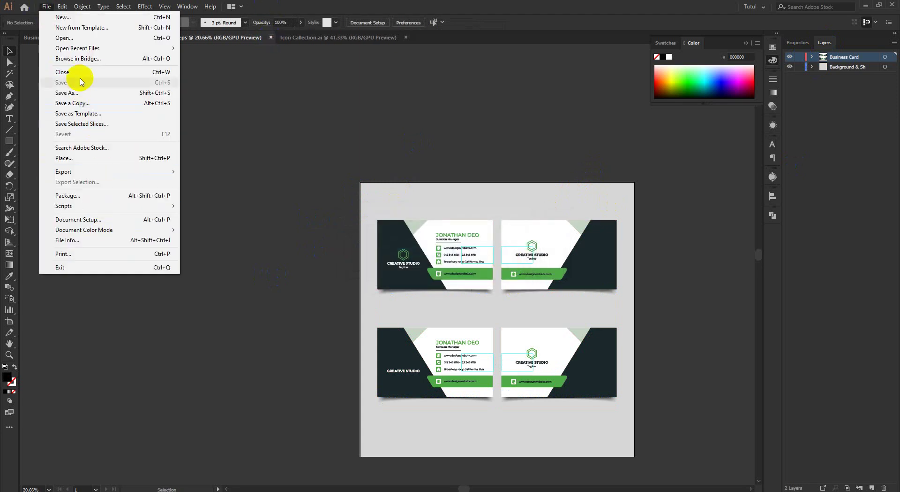
left_click(76, 93)
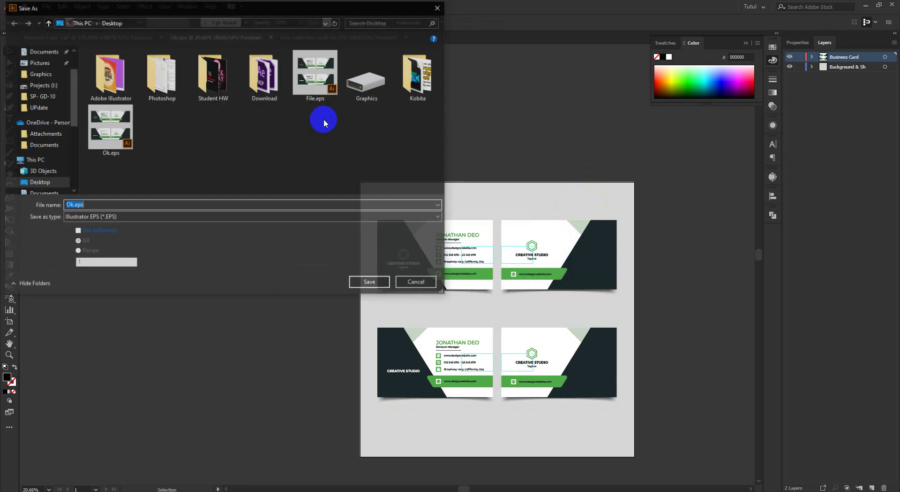
left_click(377, 282)
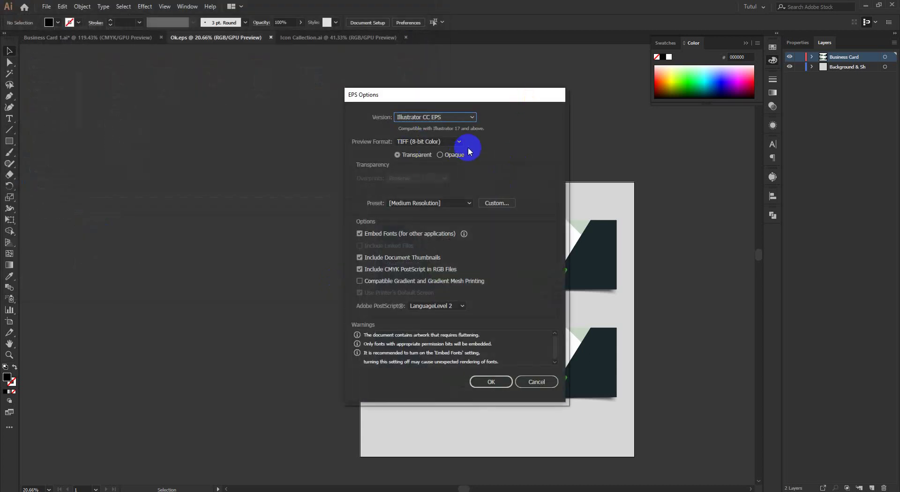
left_click(448, 119)
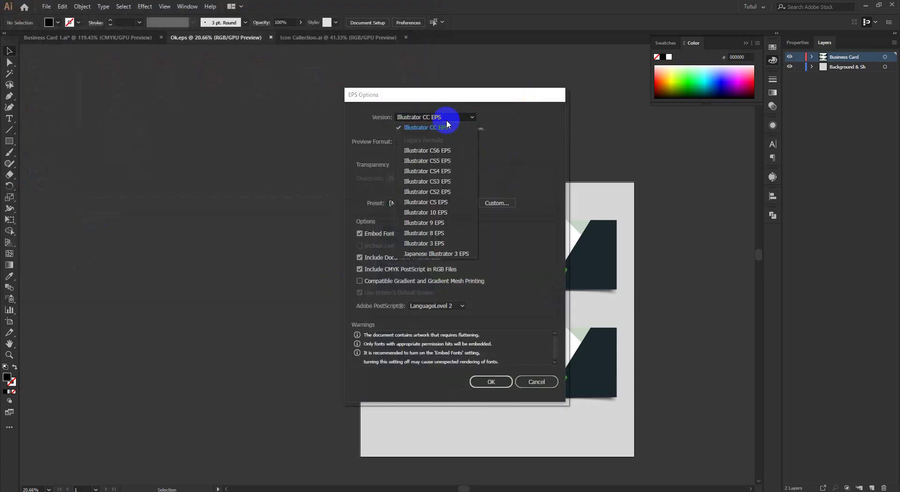
left_click(441, 213)
left_click(496, 371)
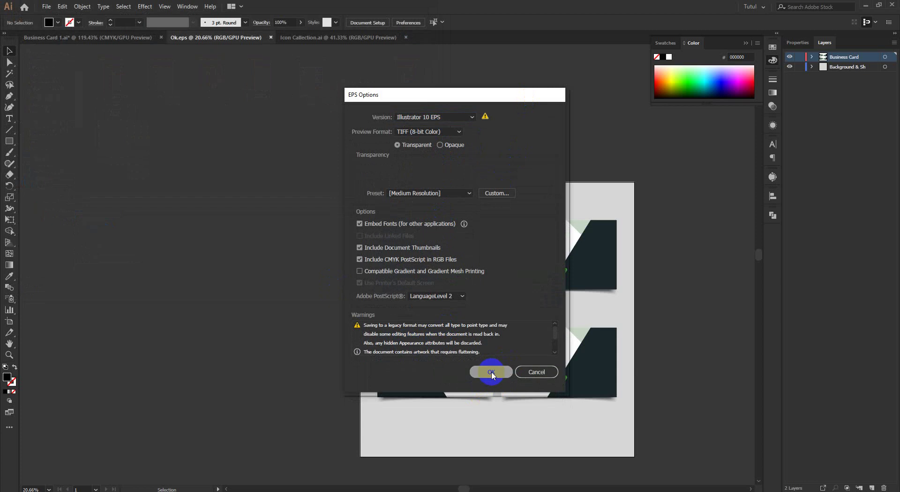
left_click(494, 266)
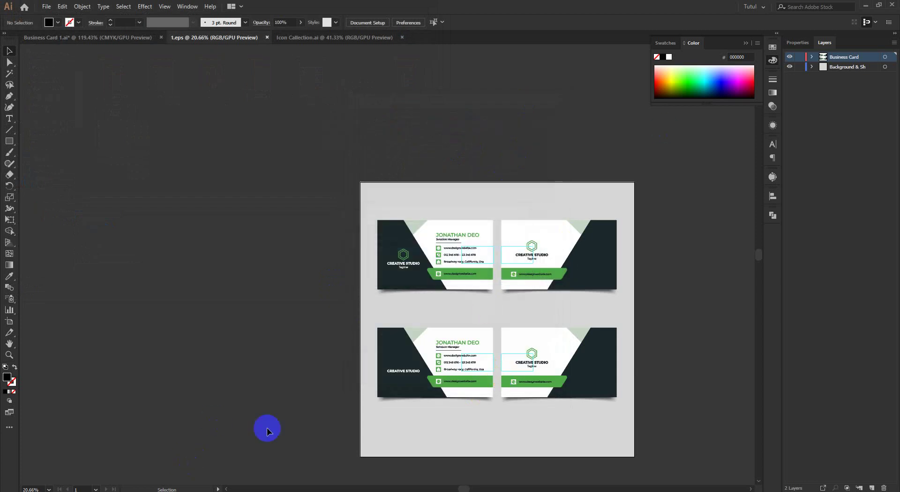
- Check the saved EPS file on the desktop
left_click(865, 7)
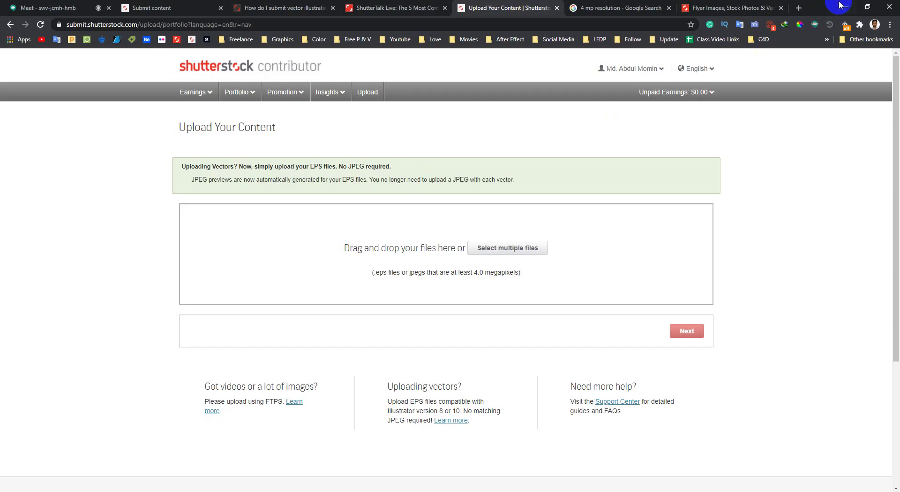
left_click(842, 5)
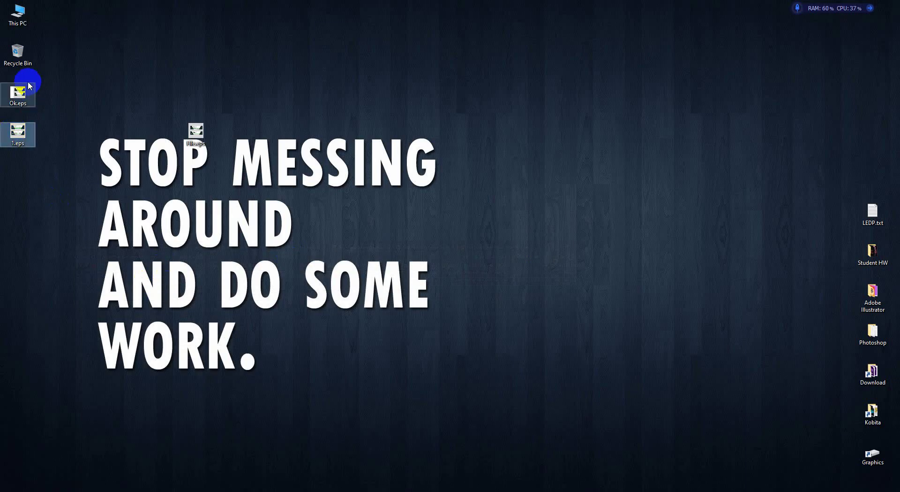
left_click(11, 97)
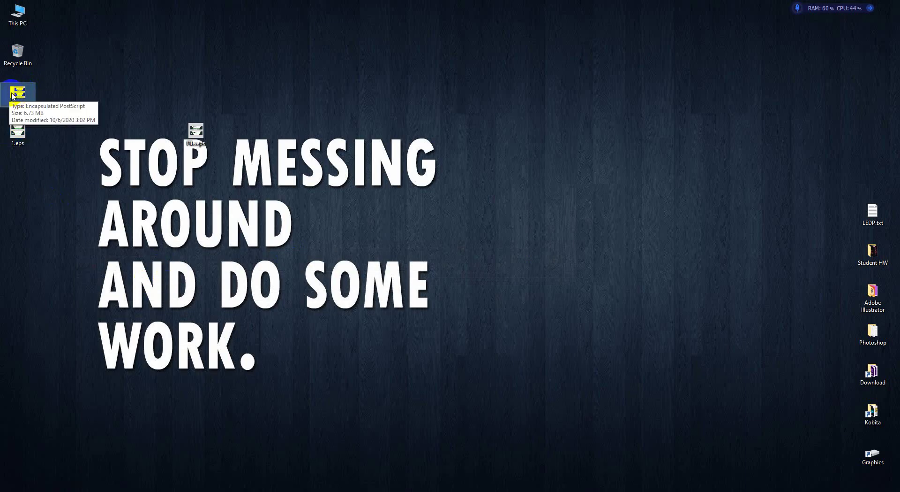
left_click(116, 264)
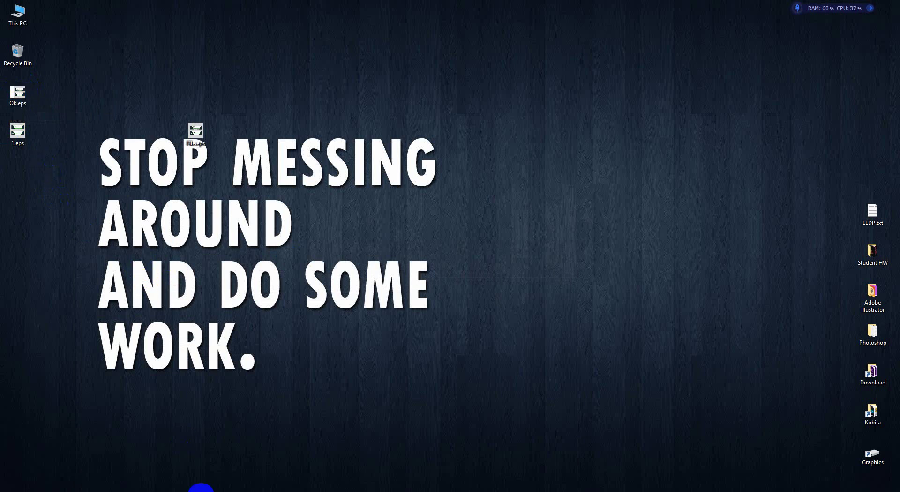
left_click(166, 490)
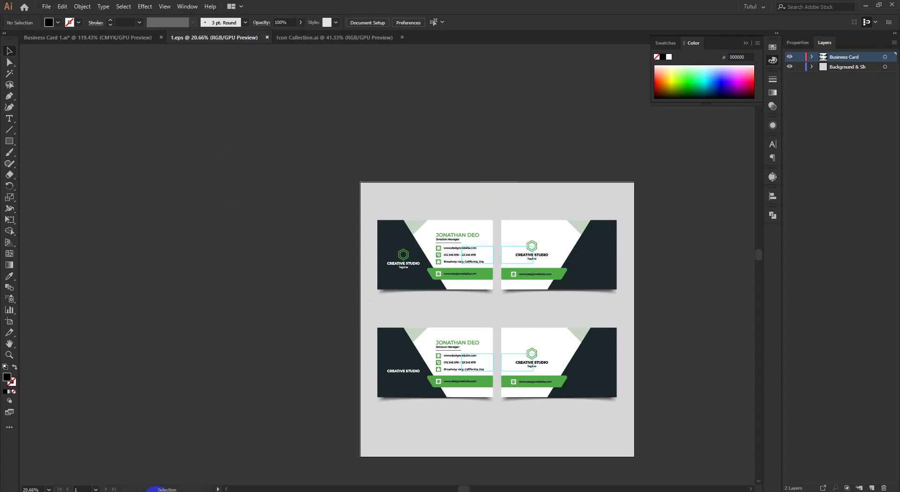
- On the Shutterstock upload page, select 1.eps from the Desktop and open it for upload
left_click(117, 471)
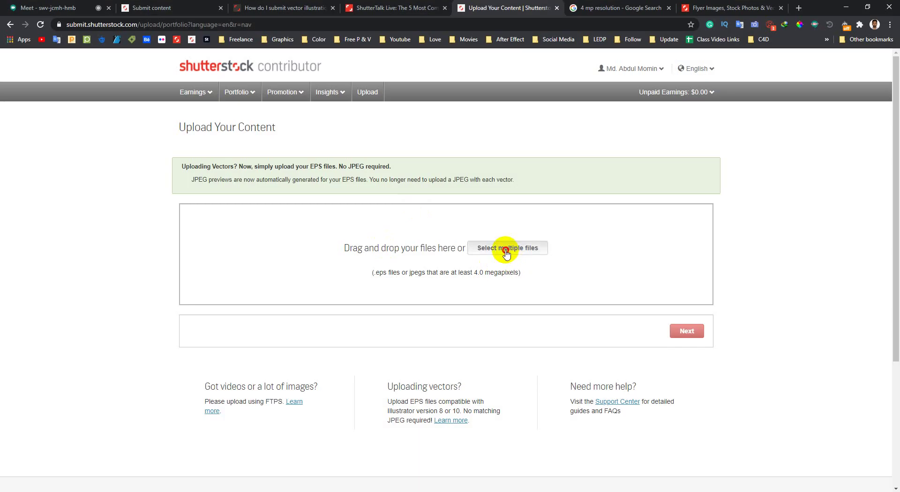
left_click(454, 257)
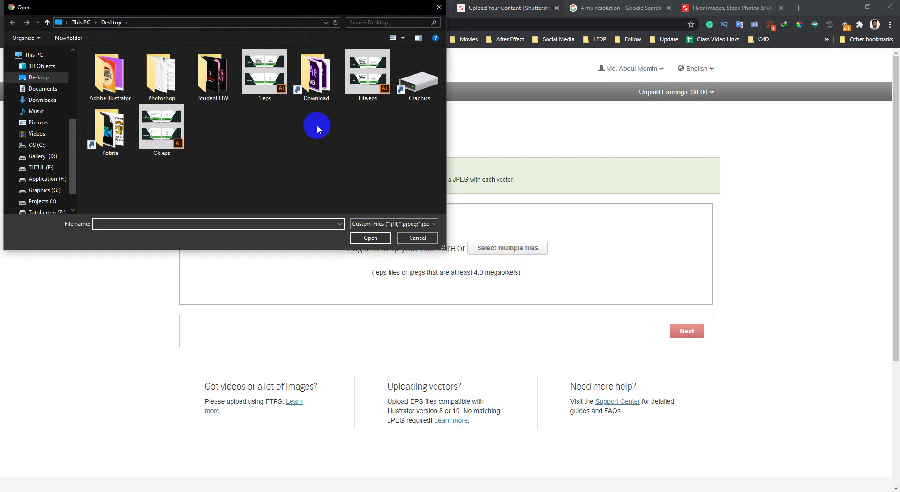
left_click(250, 100)
left_click(371, 238)
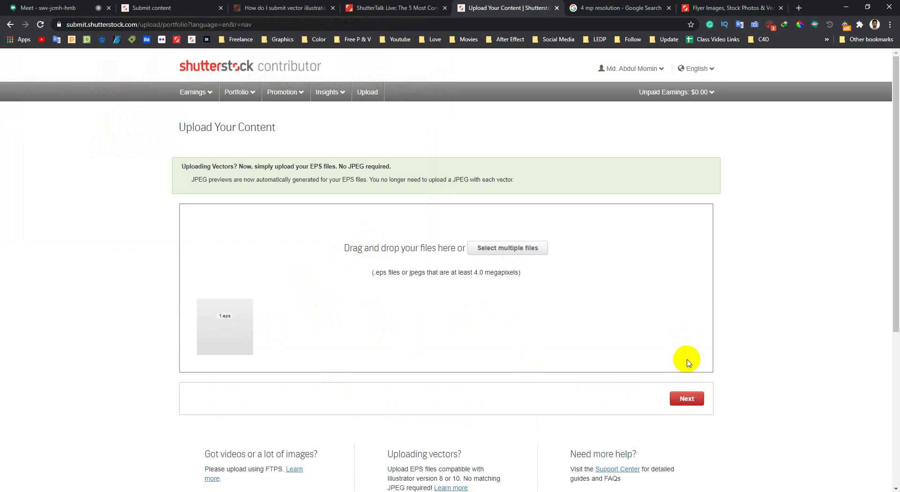
- Proceed to the Submit content page, reload it, then switch to the Google Meet tab
left_click(689, 400)
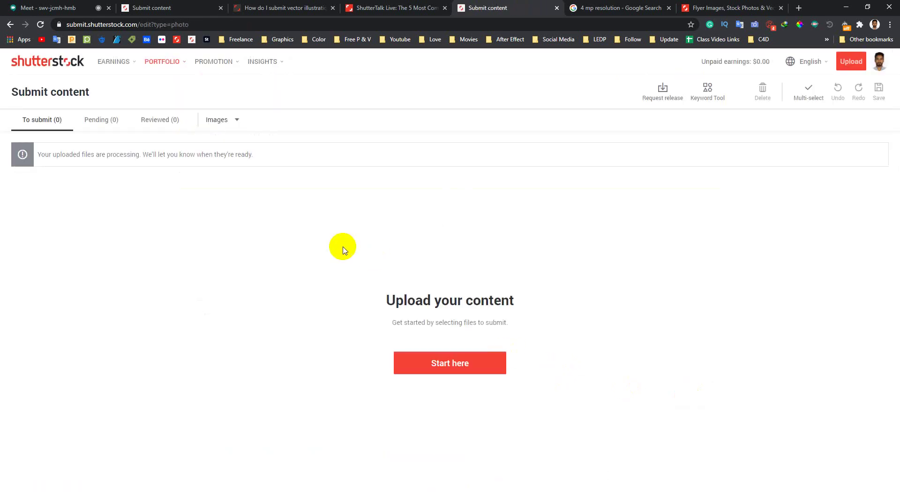
left_click(40, 25)
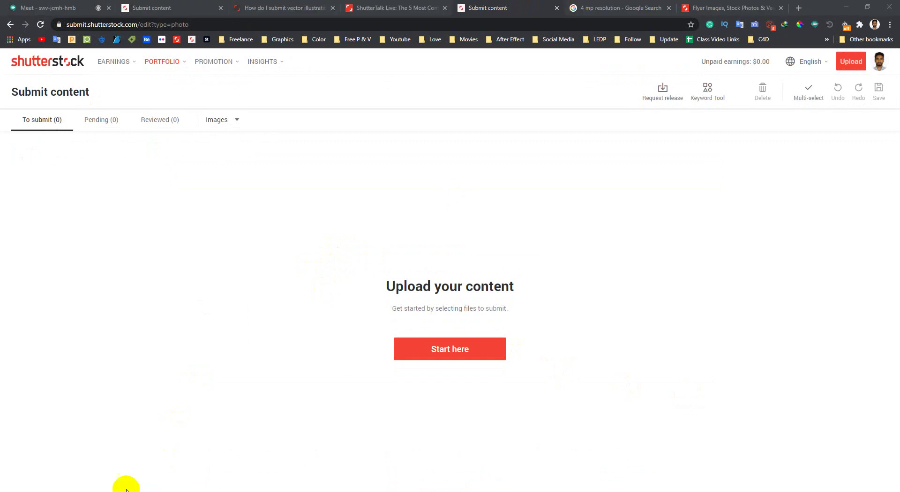
left_click(49, 8)
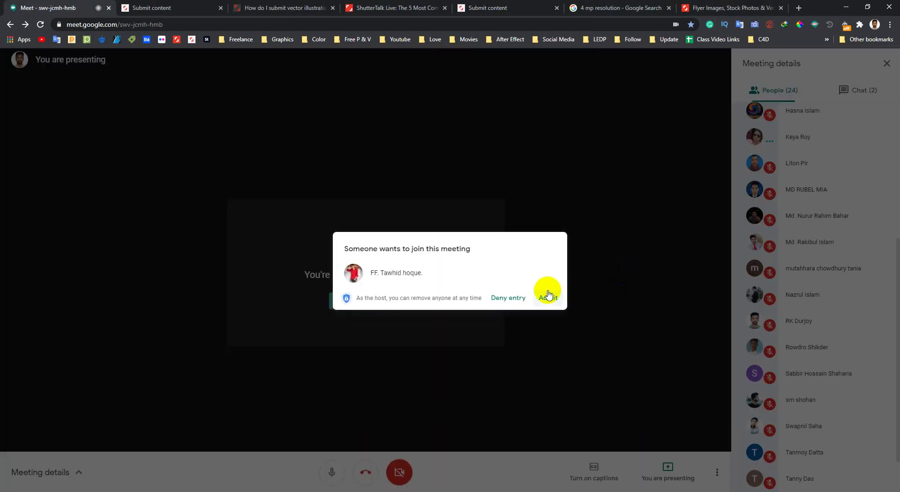
- Admit the pending attendee into the Meet call, then bring the Meet presentation back up
left_click(549, 302)
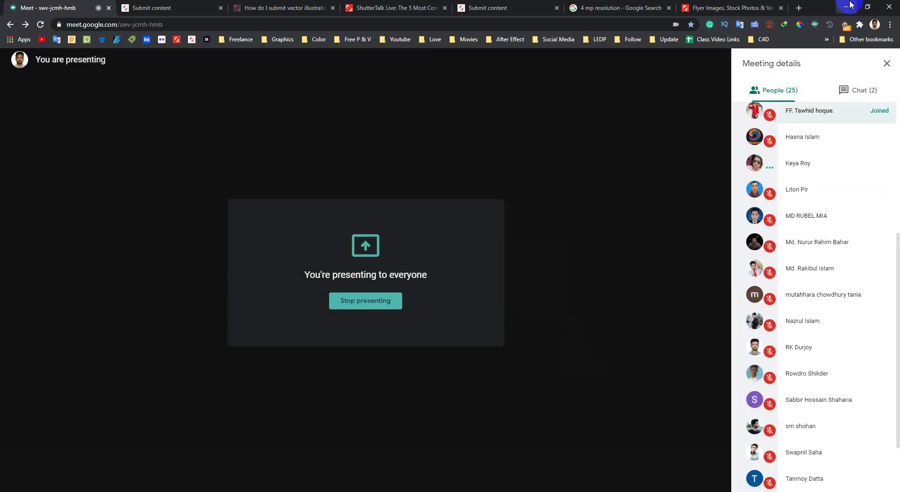
scroll(830, 274, "down", 2)
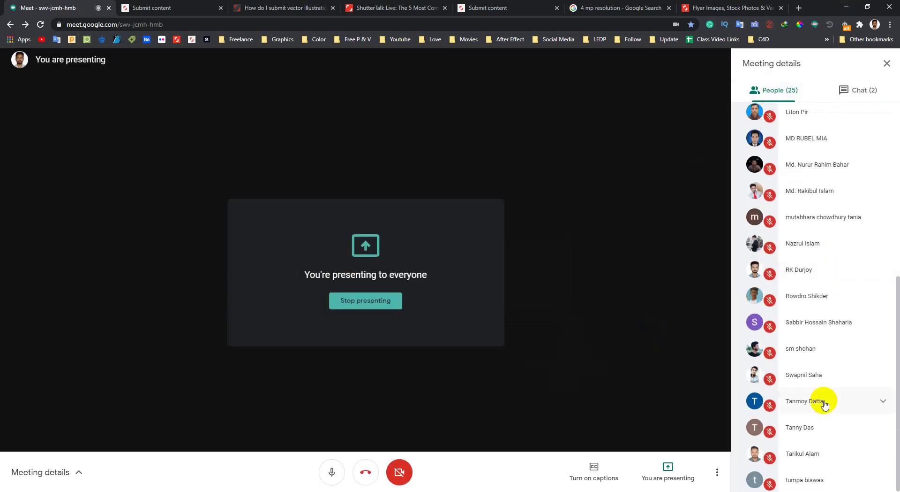
scroll(833, 410, "up", 2)
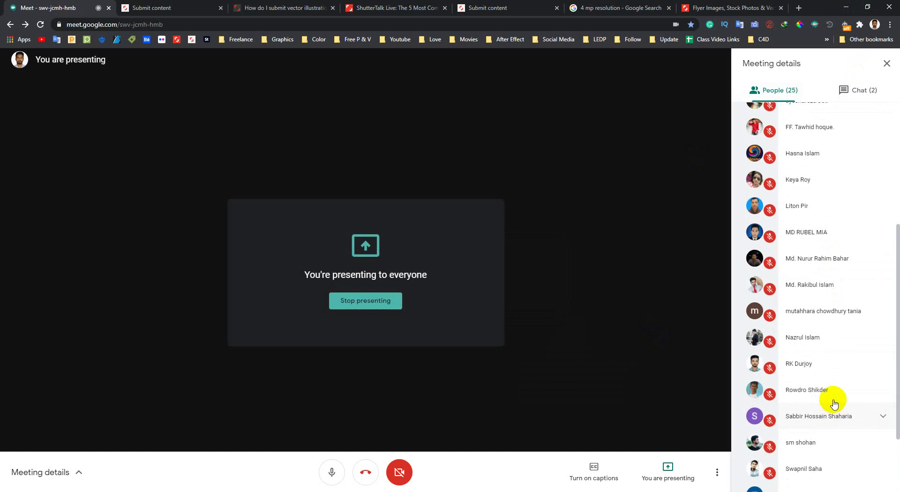
scroll(840, 366, "down", 2)
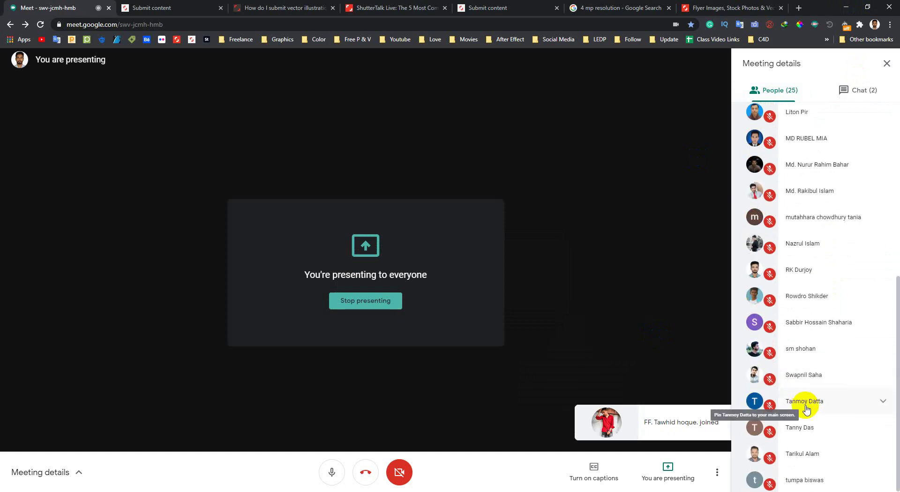
scroll(816, 413, "up", 2)
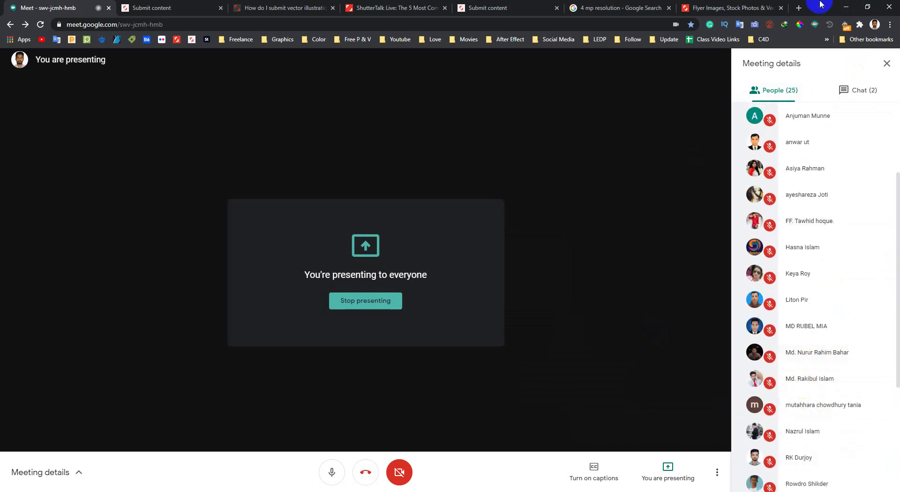
left_click(846, 7)
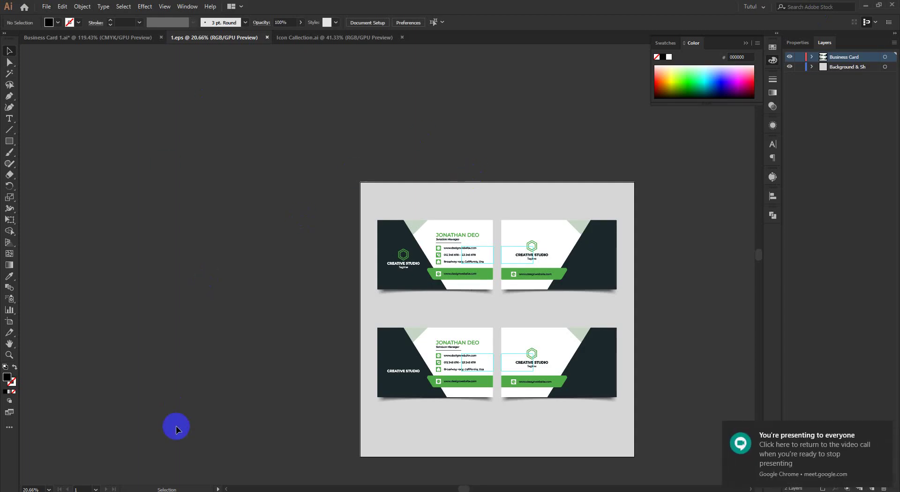
mouse_move(161, 486)
left_click(92, 469)
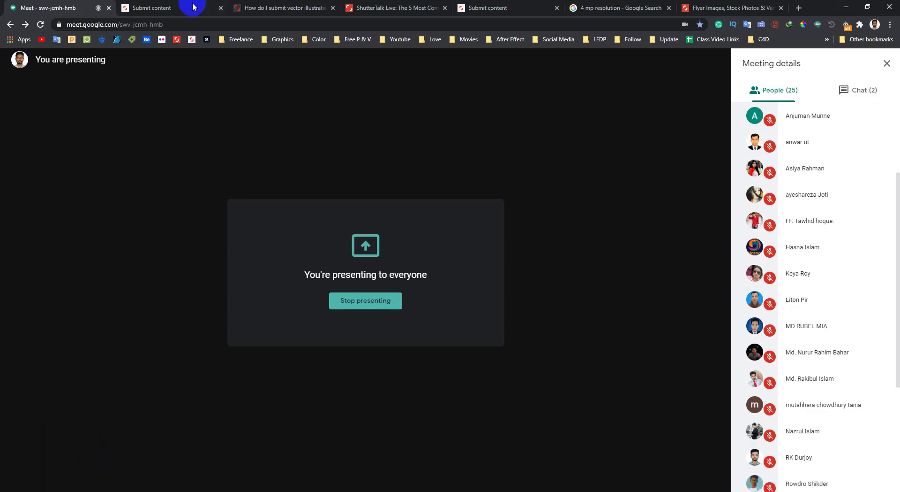
- Go to the Shutterstock Submit content tab, reload it, and close the add-details welcome dialog
left_click(718, 6)
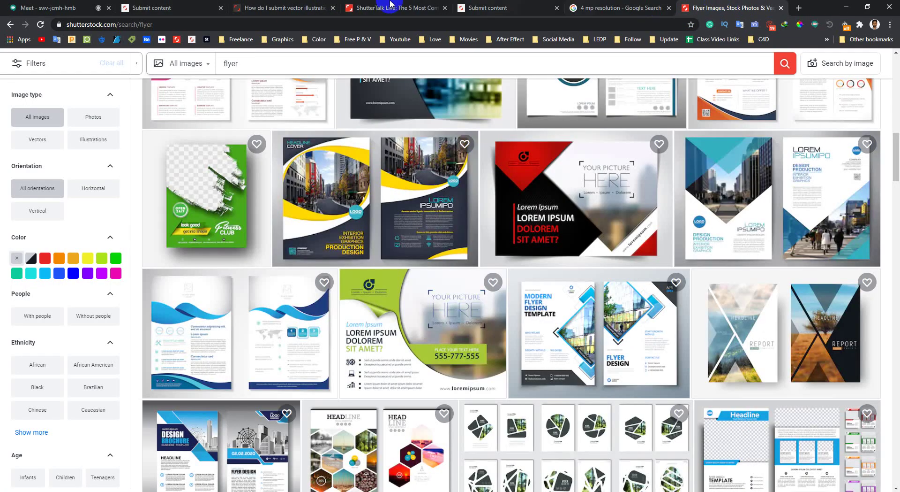
left_click(388, 7)
left_click(483, 8)
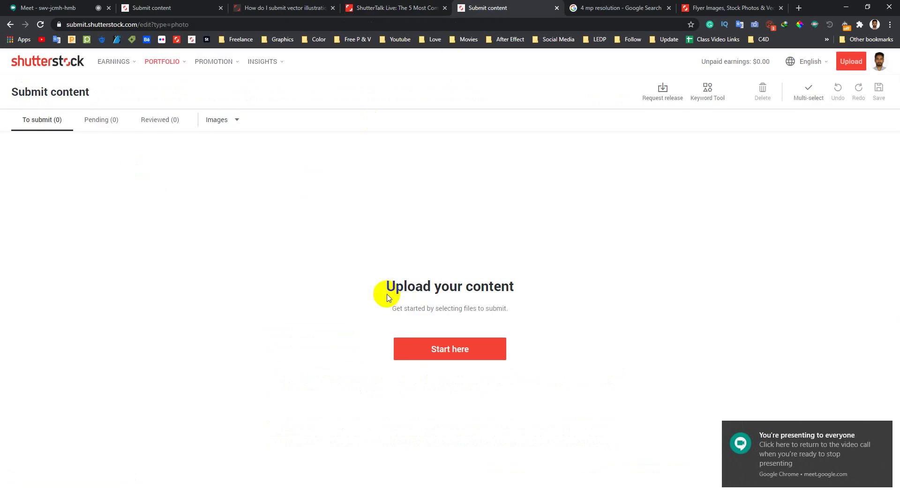
left_click(49, 24)
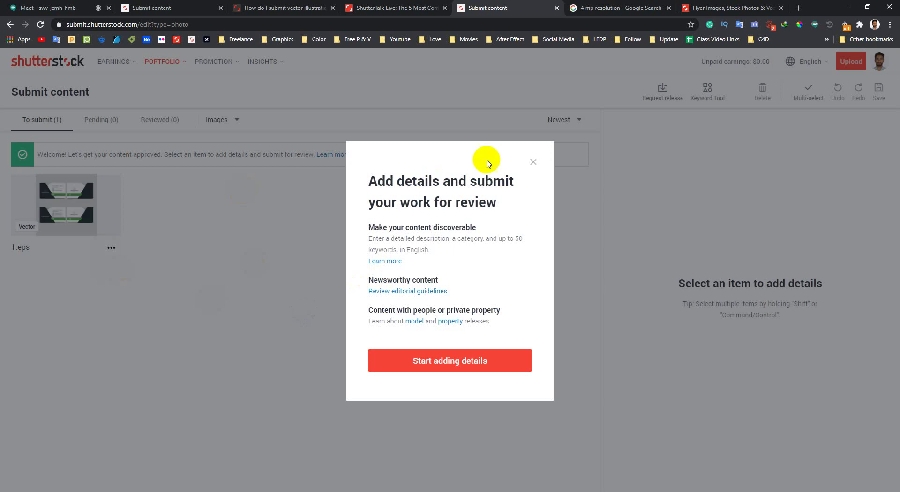
left_click(535, 162)
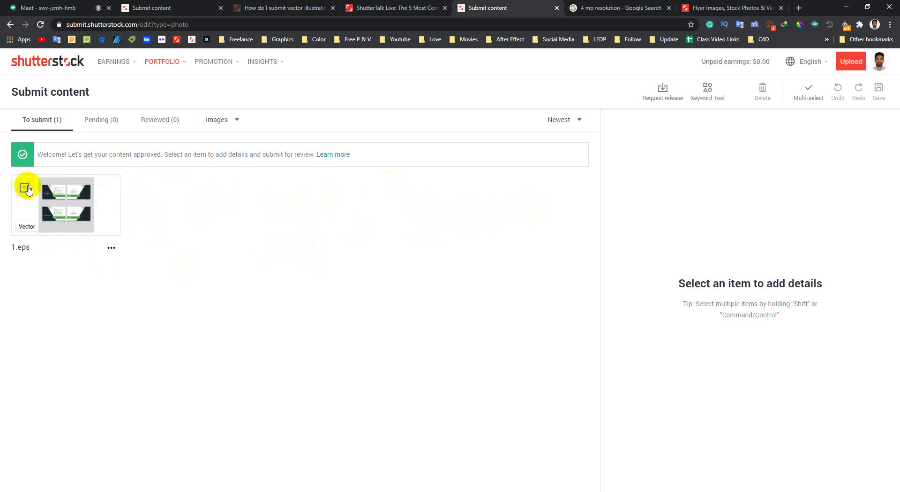
- Open the details form for the uploaded 1.eps
left_click(25, 187)
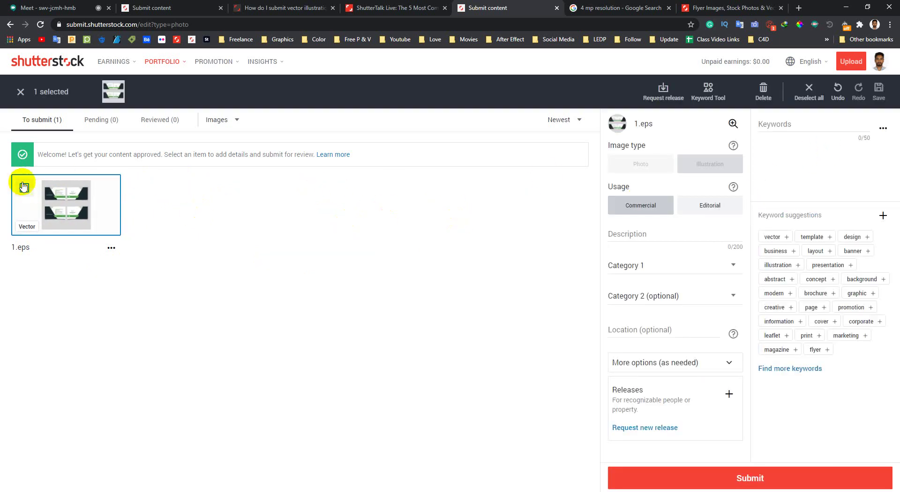
left_click(24, 187)
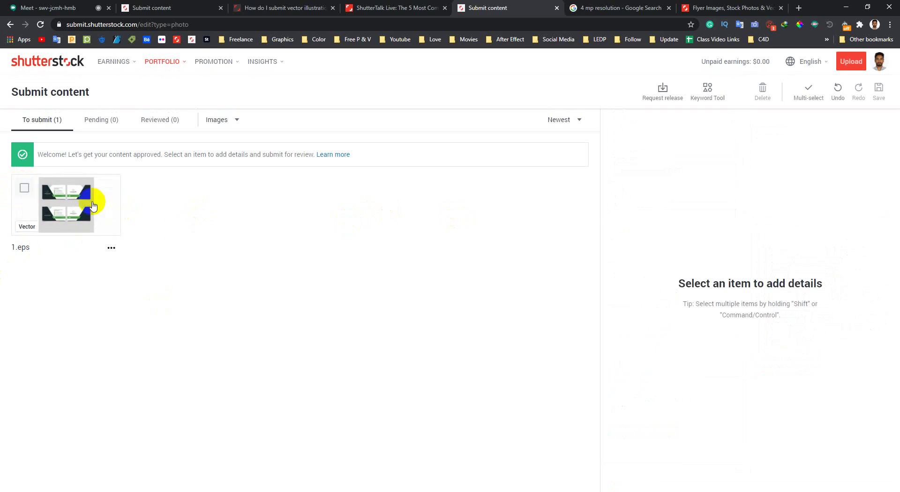
left_click(87, 205)
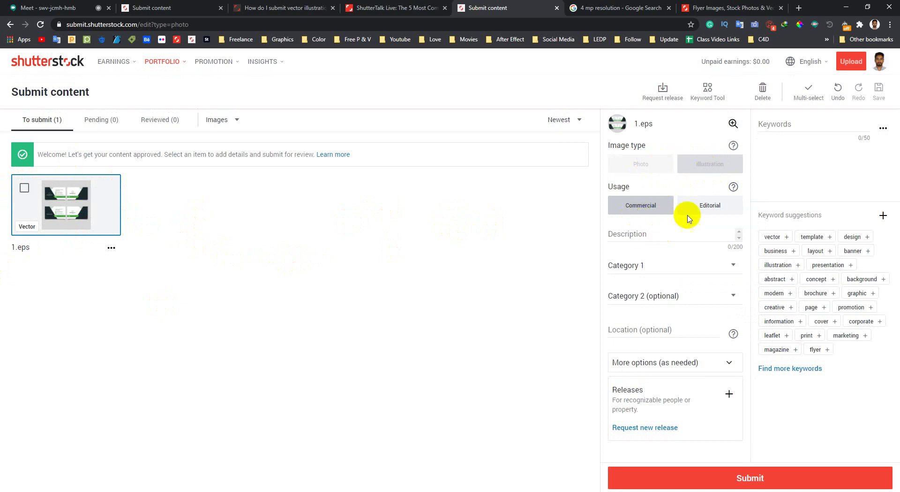
- Add the suggested keywords vector, design, template and graphic
left_click(787, 237)
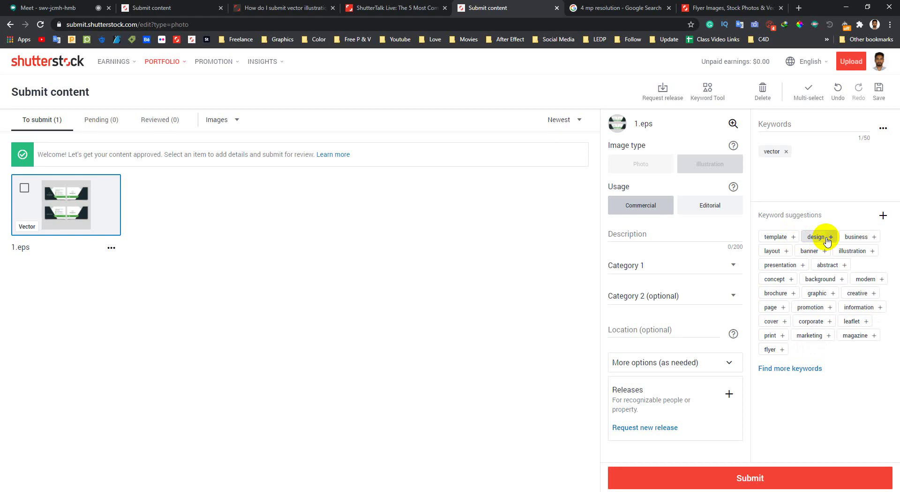
left_click(826, 239)
left_click(785, 237)
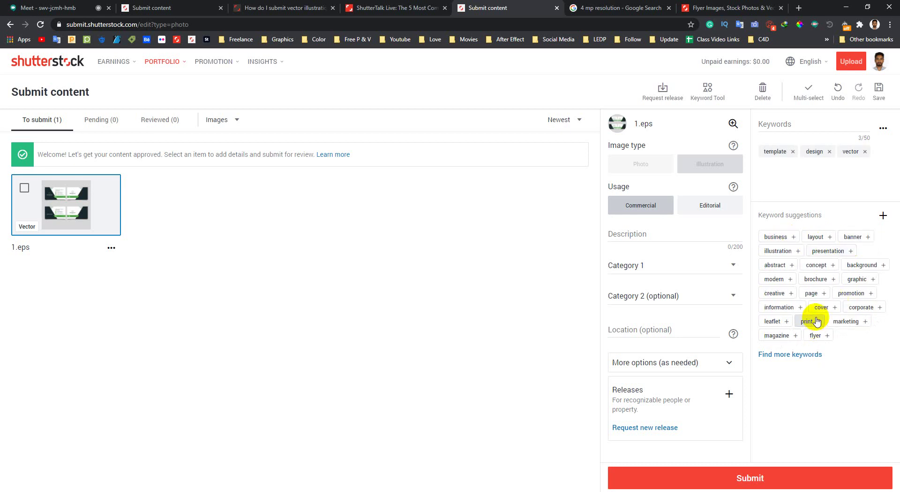
left_click(791, 174)
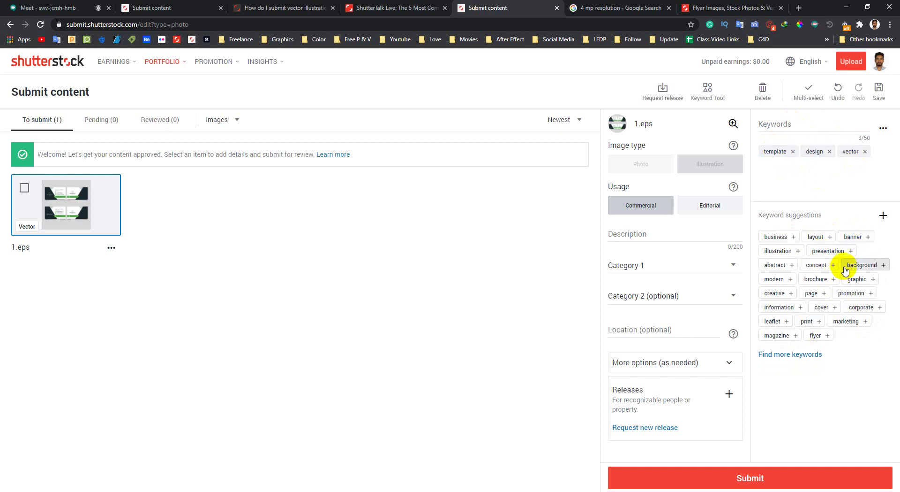
left_click(871, 279)
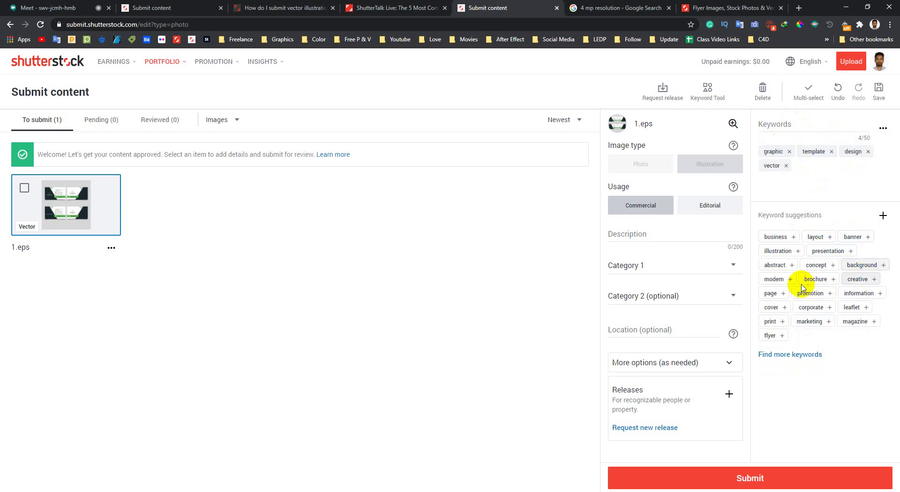
- Add 'creative' as a keyword, keep Commercial usage, and set Category 1 to Business/Finance
left_click(874, 279)
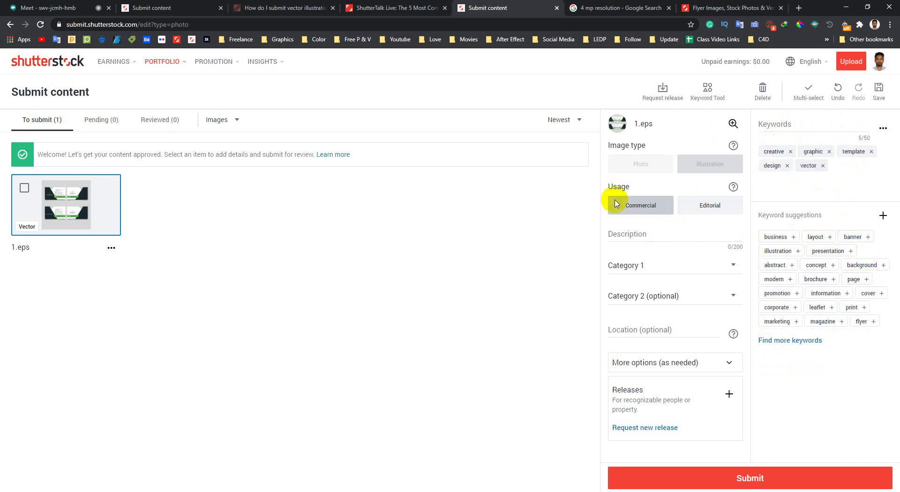
left_click(685, 206)
left_click(643, 211)
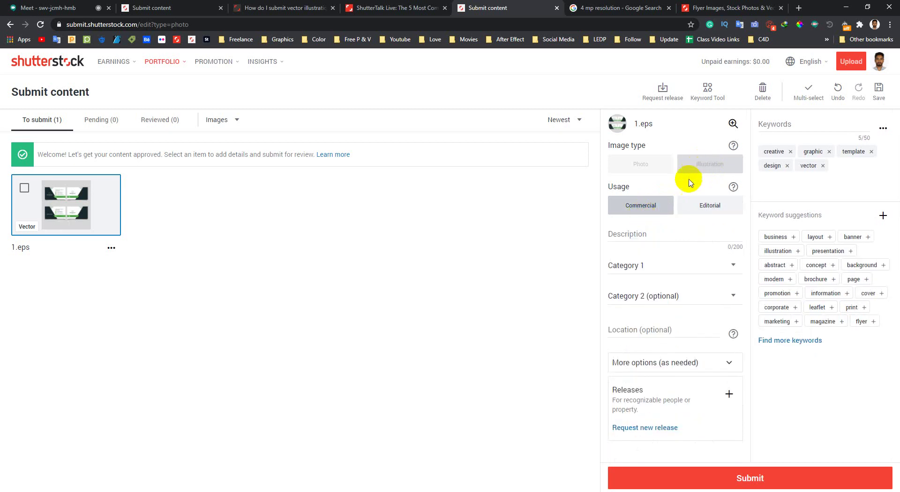
left_click(659, 264)
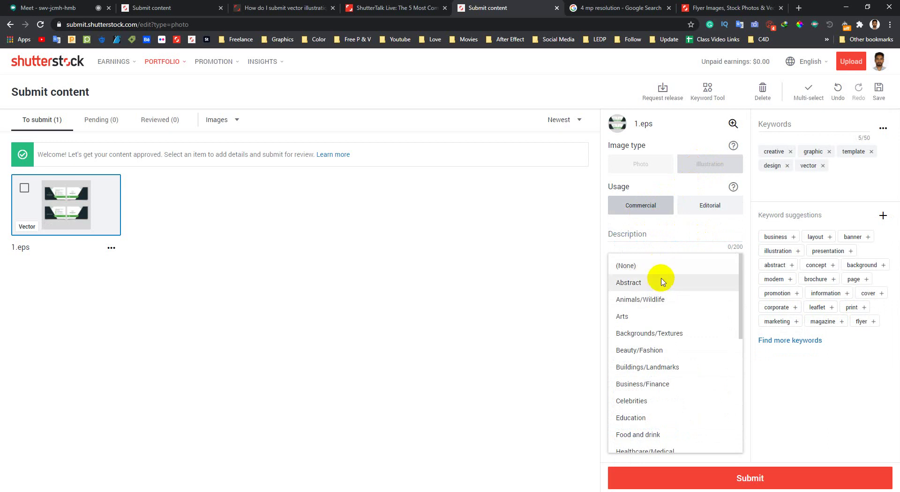
scroll(659, 286, "down", 2)
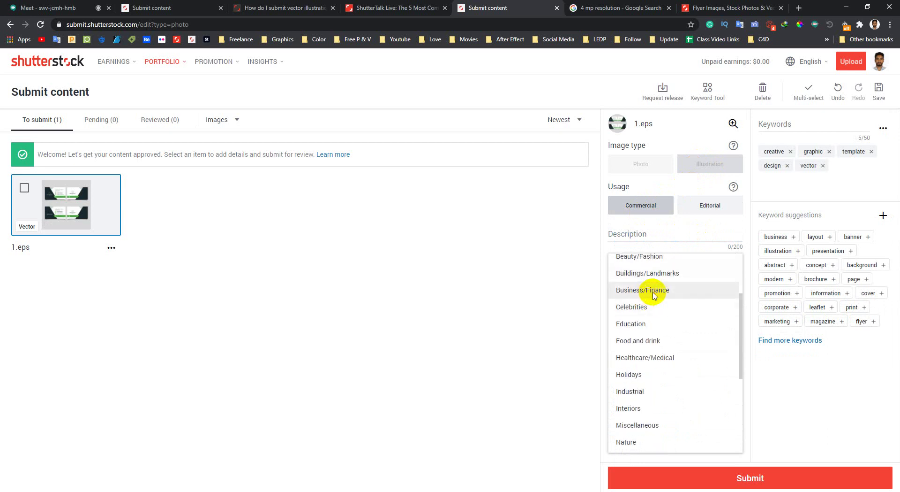
left_click(655, 290)
left_click(669, 270)
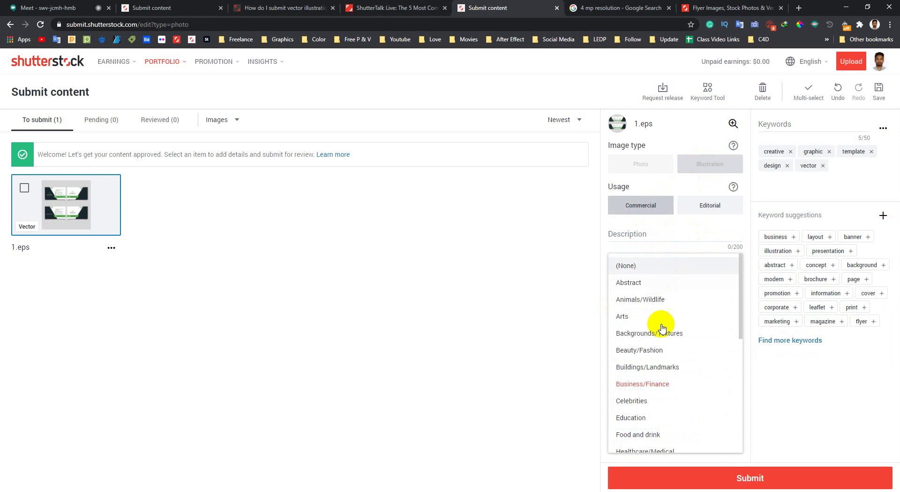
scroll(682, 341, "down", 3)
scroll(682, 345, "down", 3)
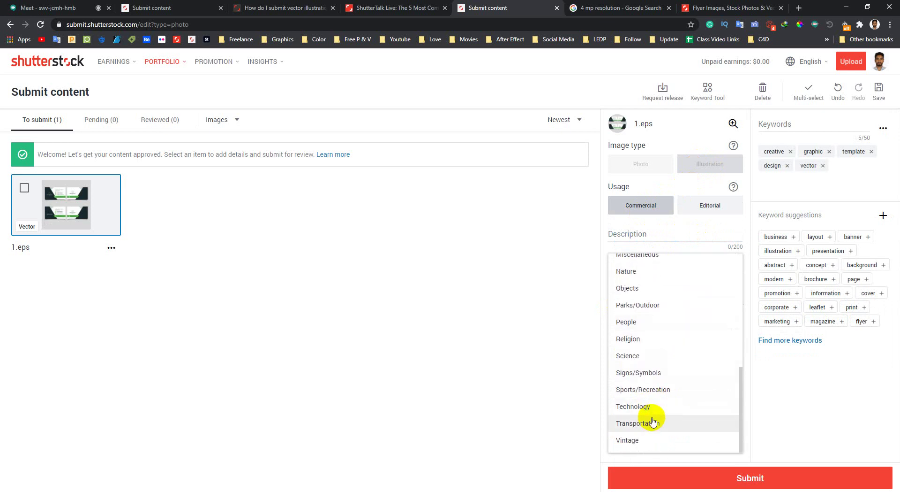
scroll(654, 407, "up", 5)
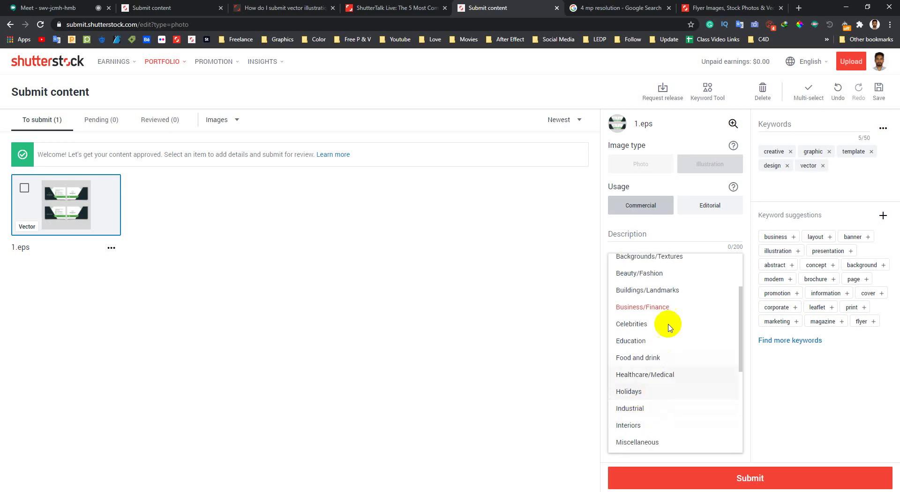
scroll(668, 287, "up", 2)
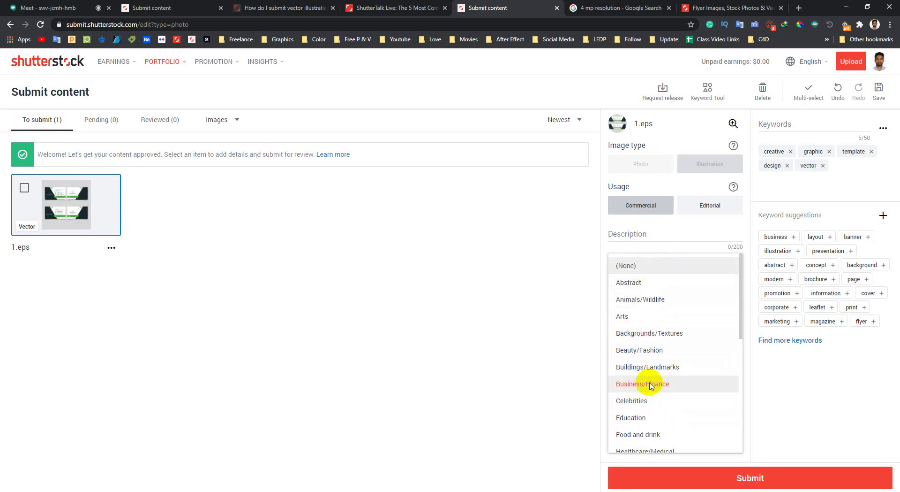
left_click(638, 385)
- Set Category 2 of 1.eps to People
left_click(674, 291)
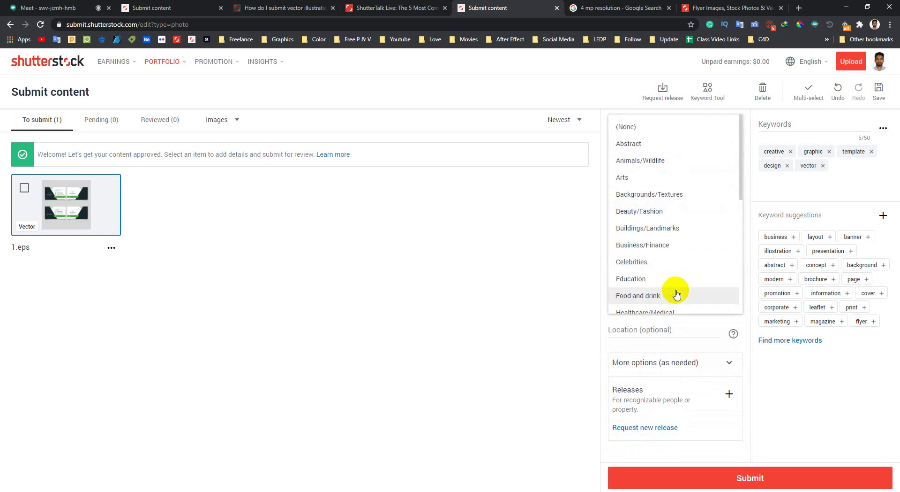
scroll(675, 281, "down", 1)
left_click(583, 341)
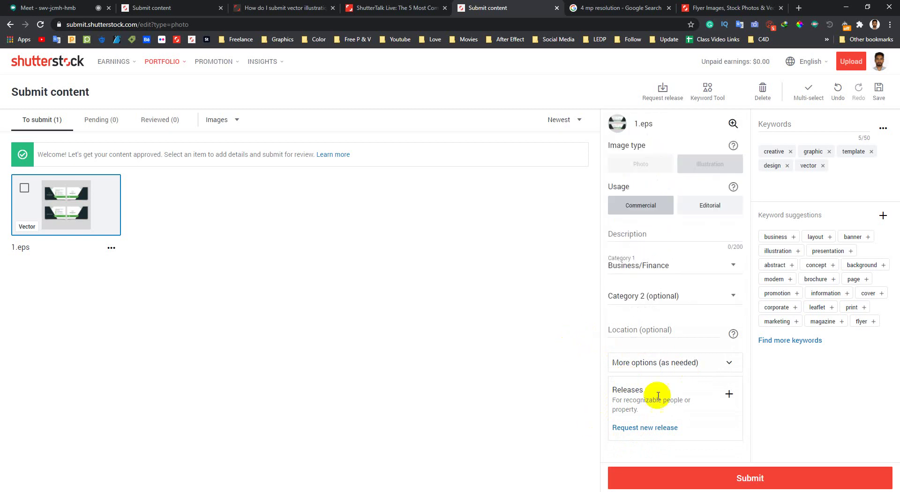
left_click(652, 304)
scroll(656, 263, "up", 3)
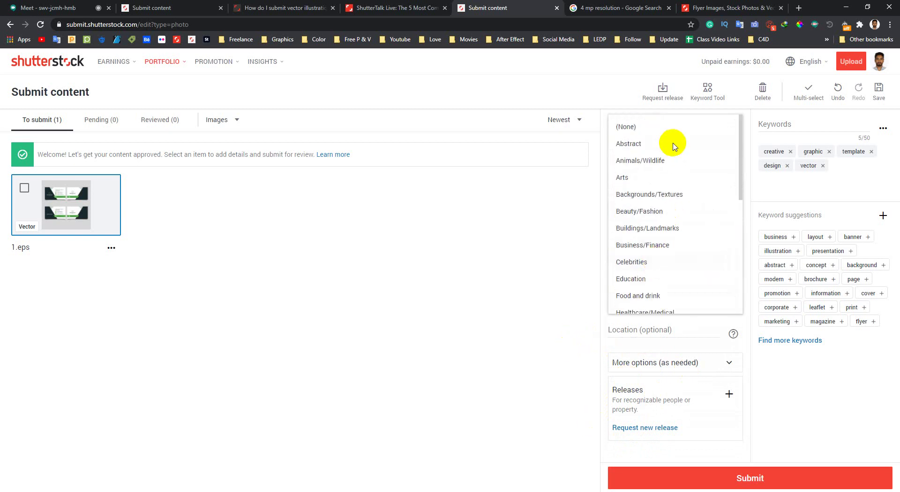
scroll(666, 200, "down", 1)
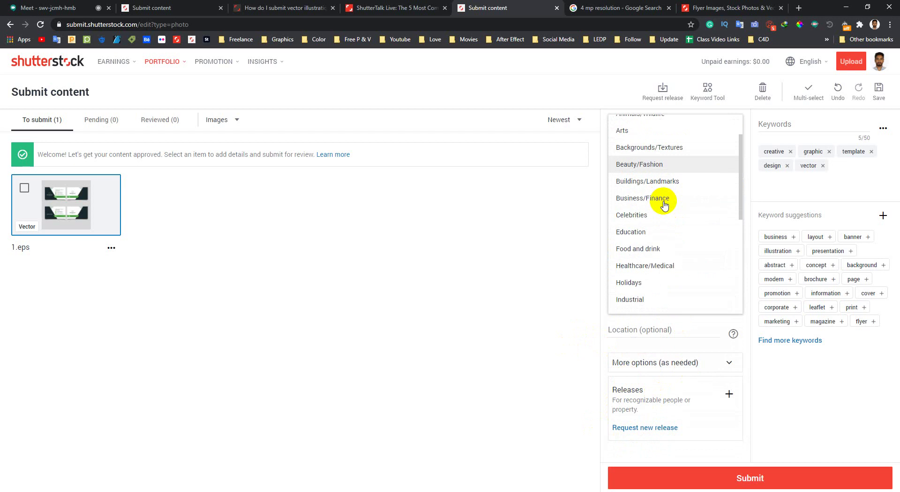
scroll(664, 203, "down", 3)
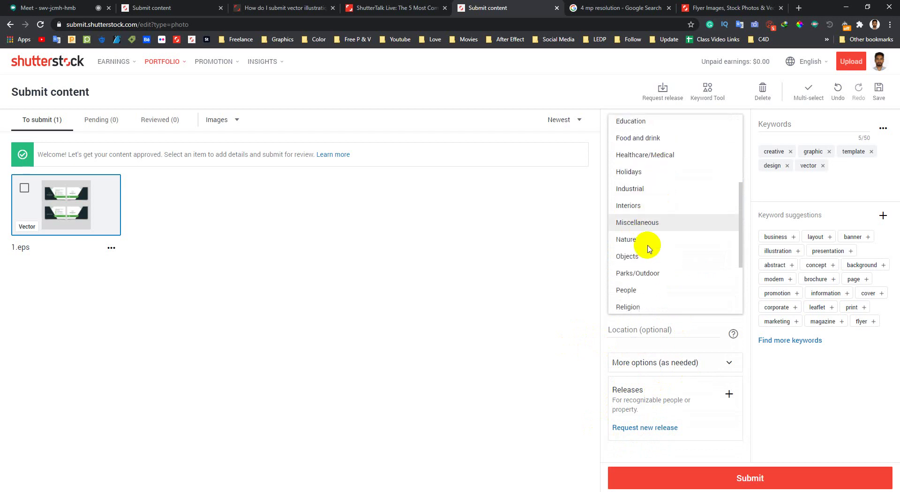
scroll(649, 249, "down", 2)
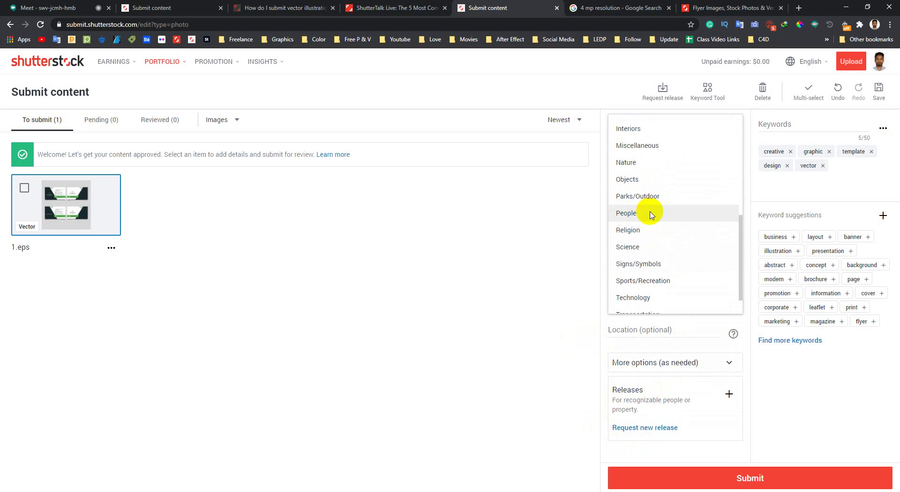
scroll(657, 263, "down", 1)
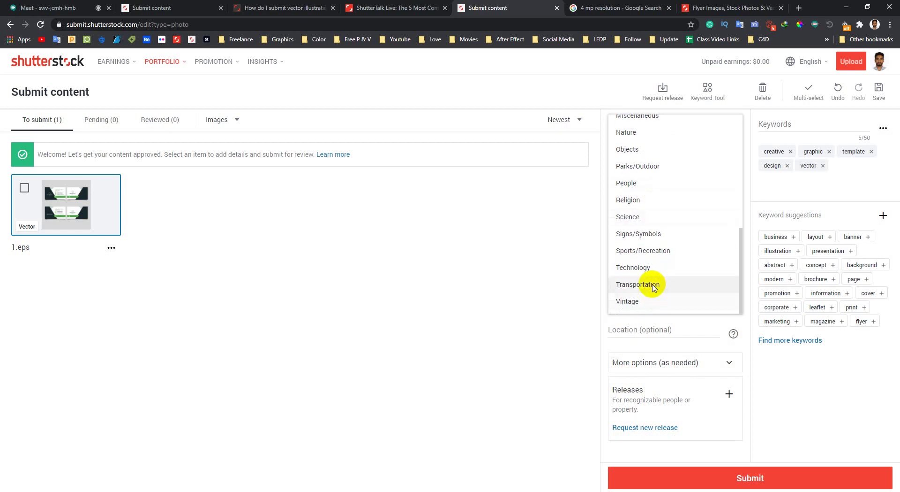
scroll(652, 279, "up", 6)
scroll(662, 187, "up", 1)
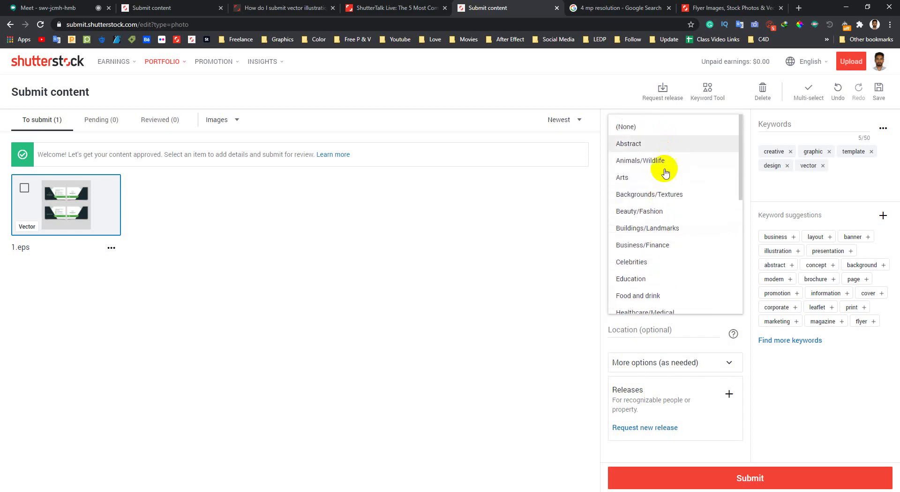
scroll(656, 221, "down", 3)
scroll(653, 251, "down", 1)
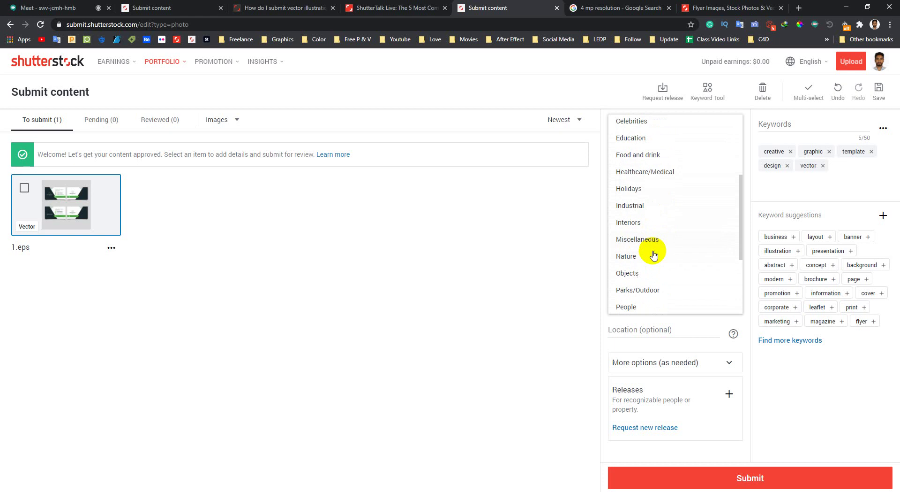
scroll(661, 266, "down", 1)
left_click(629, 259)
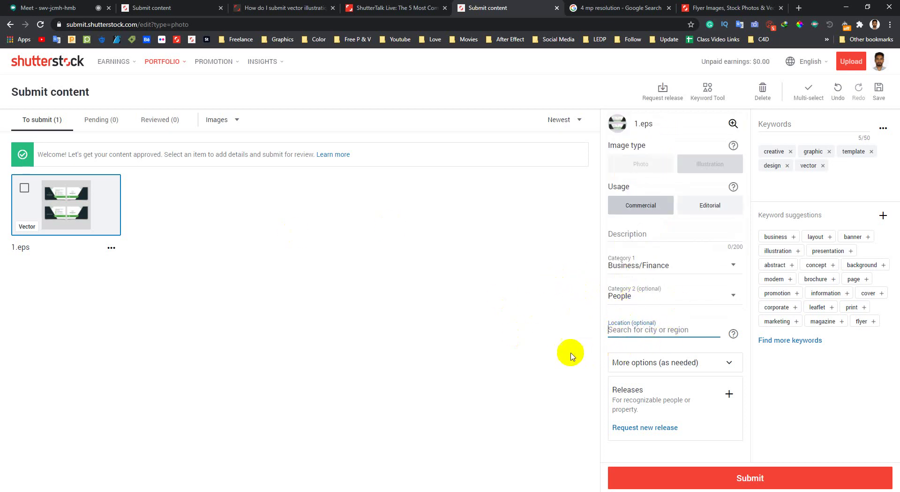
- Leave the location empty and review the Notes for reviewer choices under More options
left_click(570, 353)
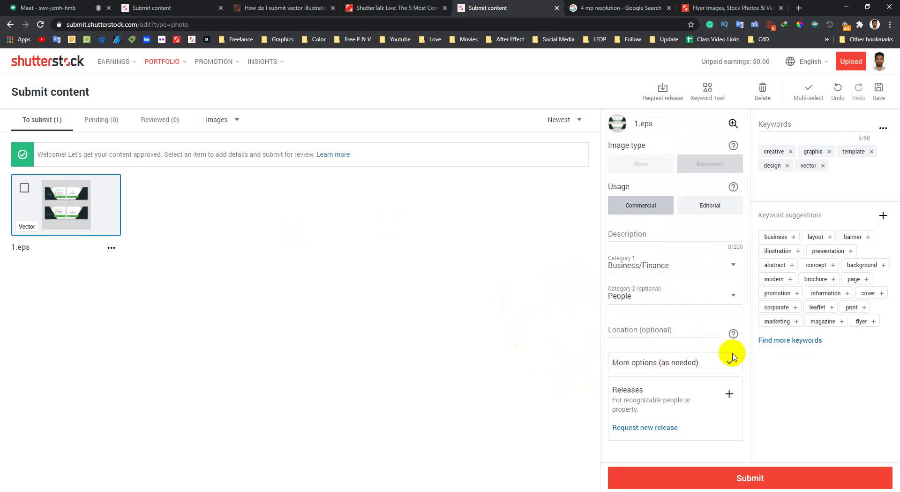
left_click(682, 367)
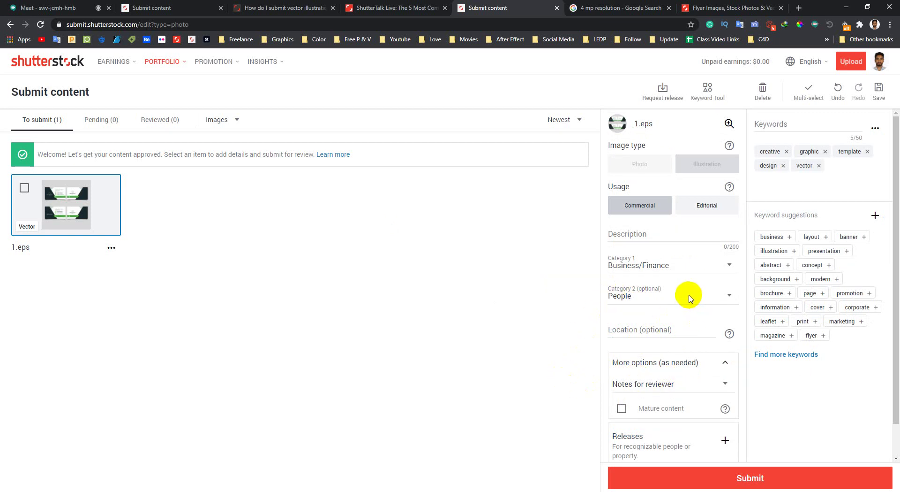
scroll(684, 368, "down", 1)
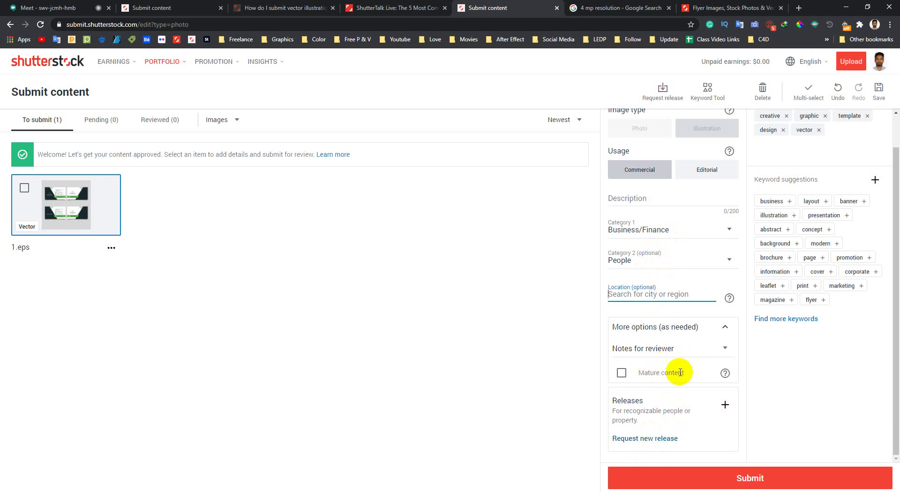
left_click(647, 352)
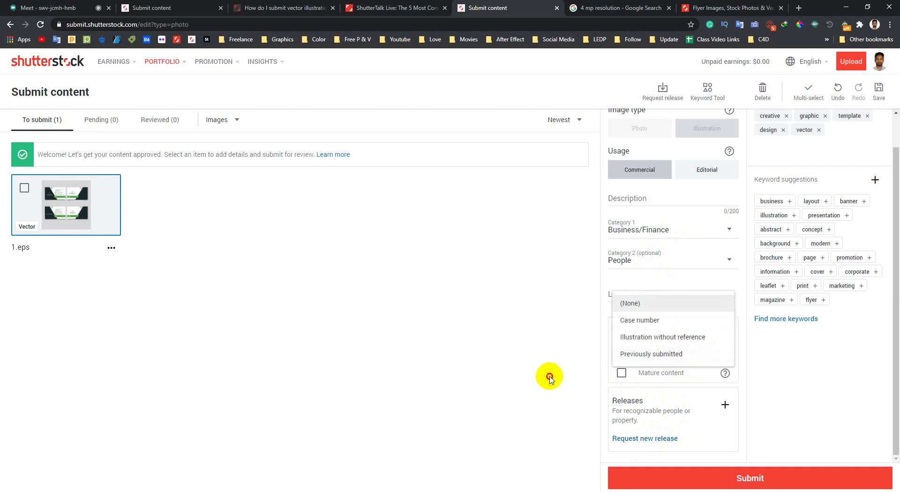
left_click(584, 402)
- Submit 1.eps for review
left_click(649, 326)
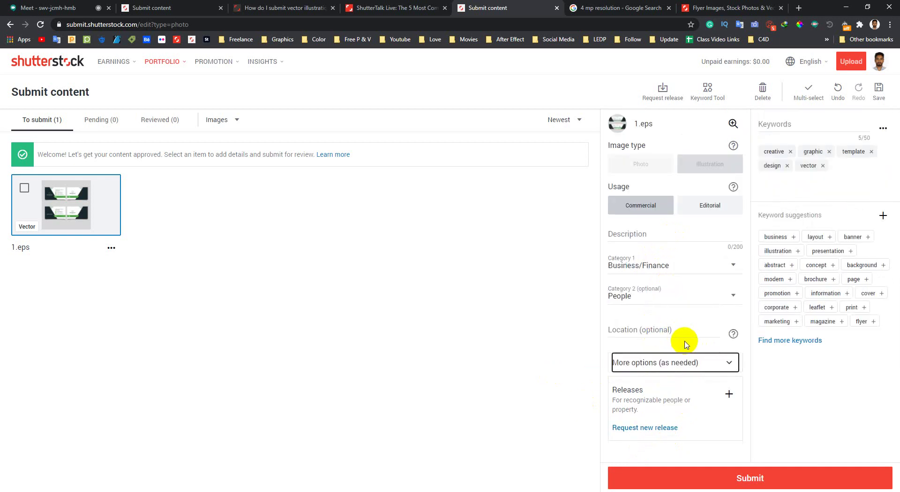
left_click(668, 364)
scroll(623, 384, "down", 1)
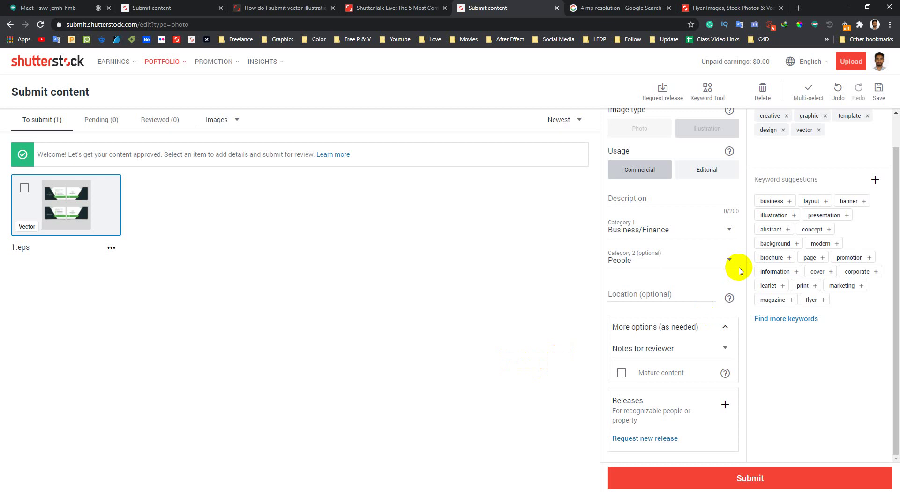
scroll(734, 267, "up", 1)
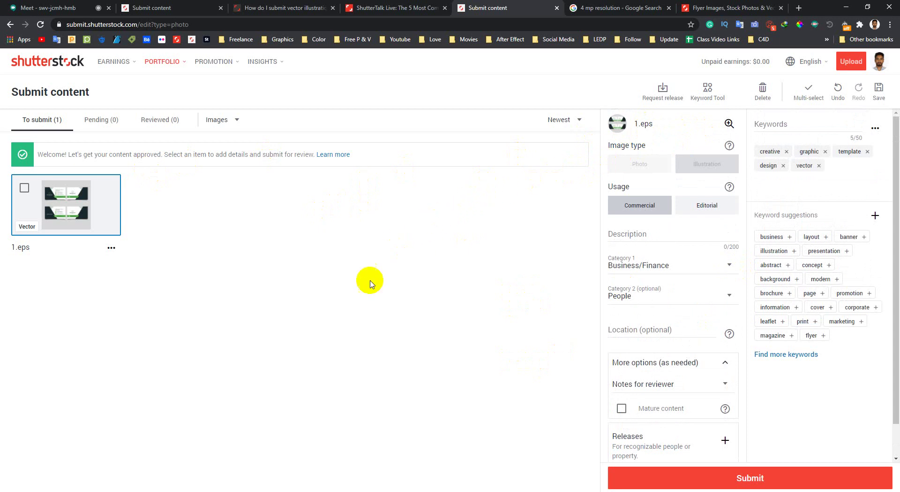
left_click(739, 471)
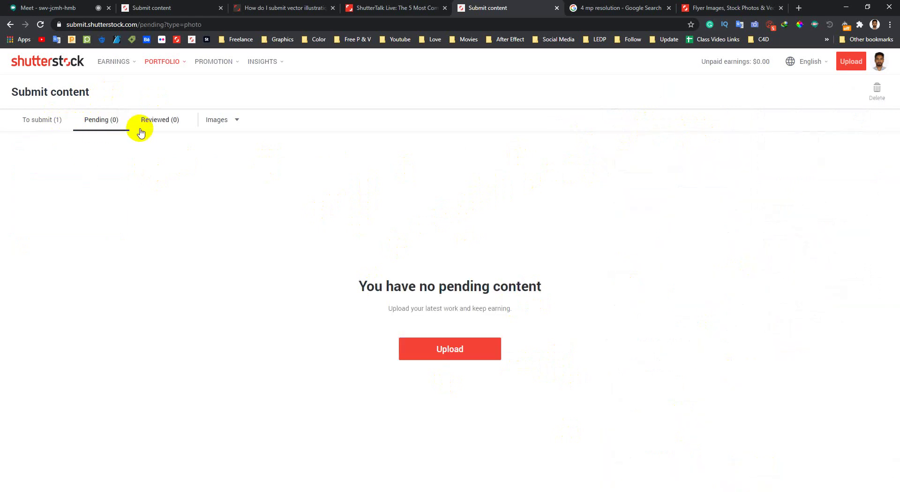
- Check the Reviewed tab, then open the 1.eps item under To submit
left_click(156, 129)
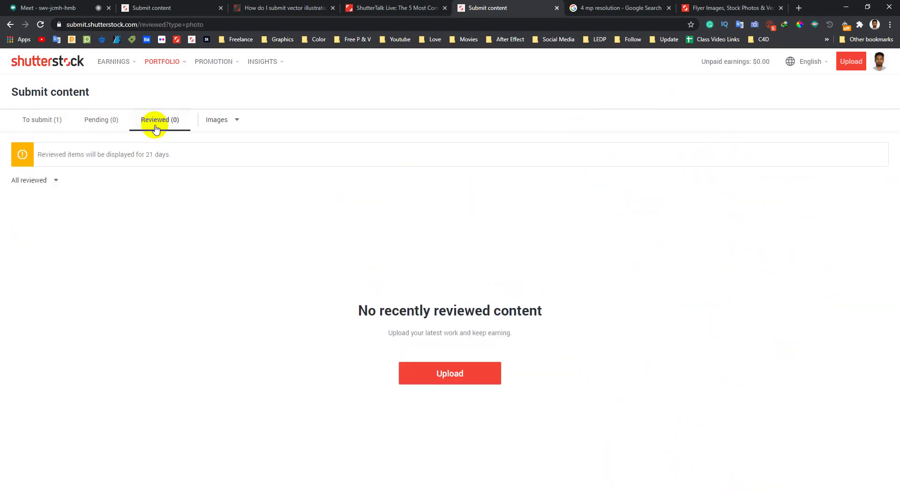
left_click(44, 124)
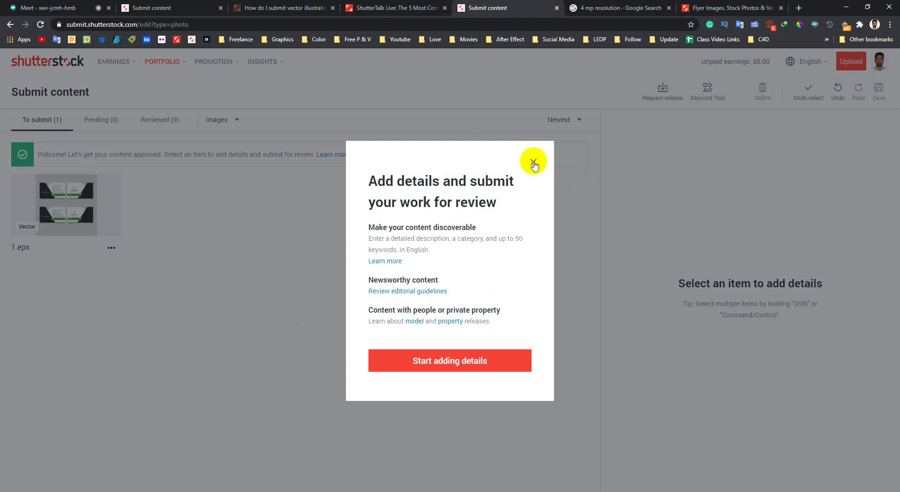
left_click(534, 163)
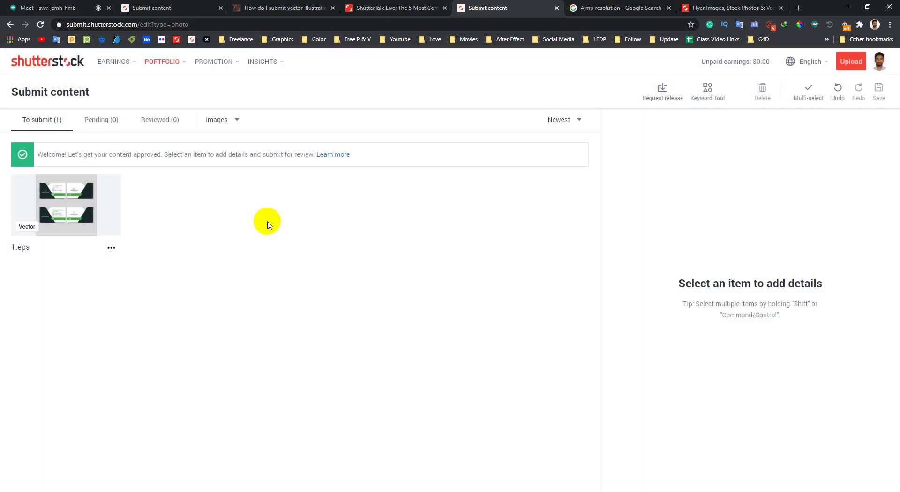
left_click(74, 216)
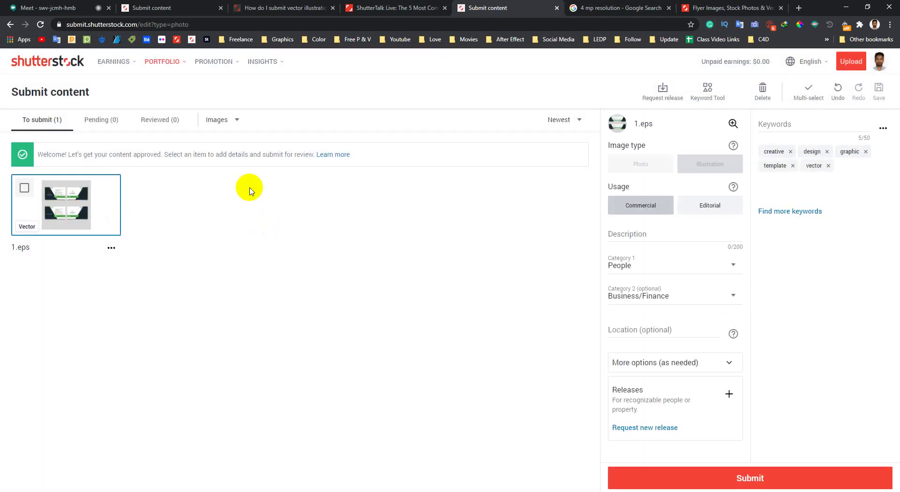
- Delete the 1.eps upload from the To submit list
left_click(764, 93)
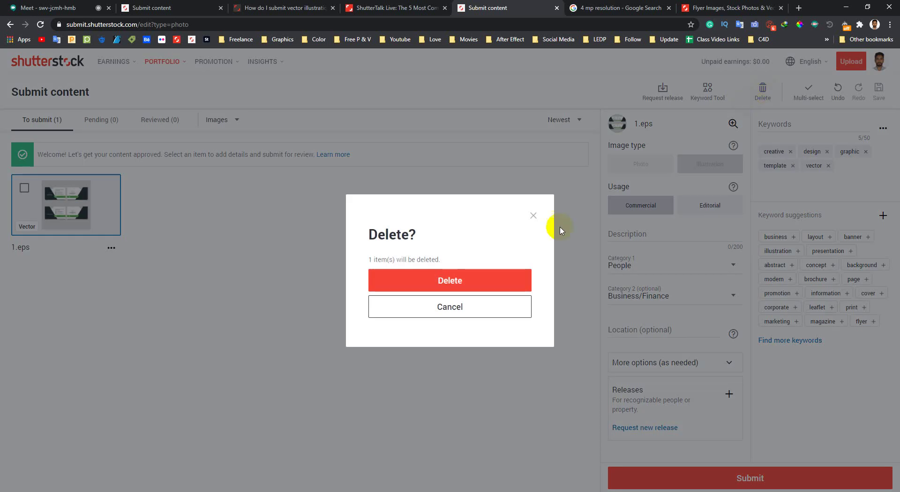
left_click(530, 213)
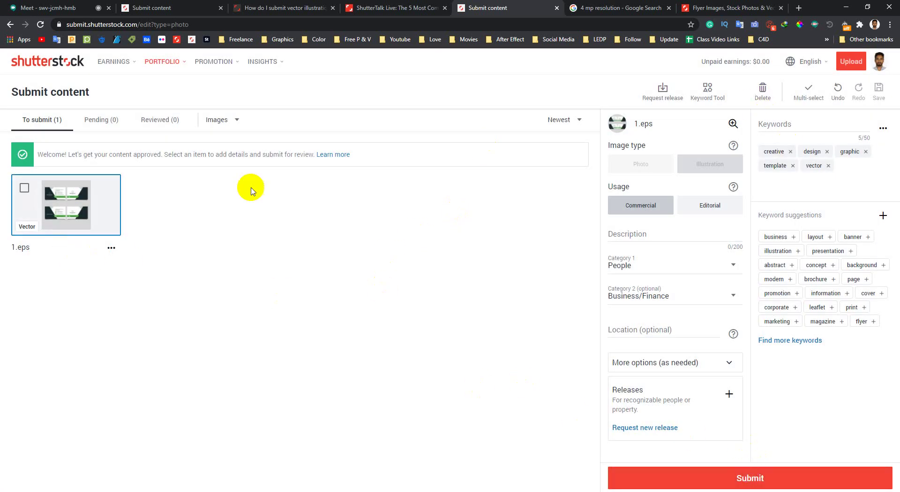
left_click(108, 201)
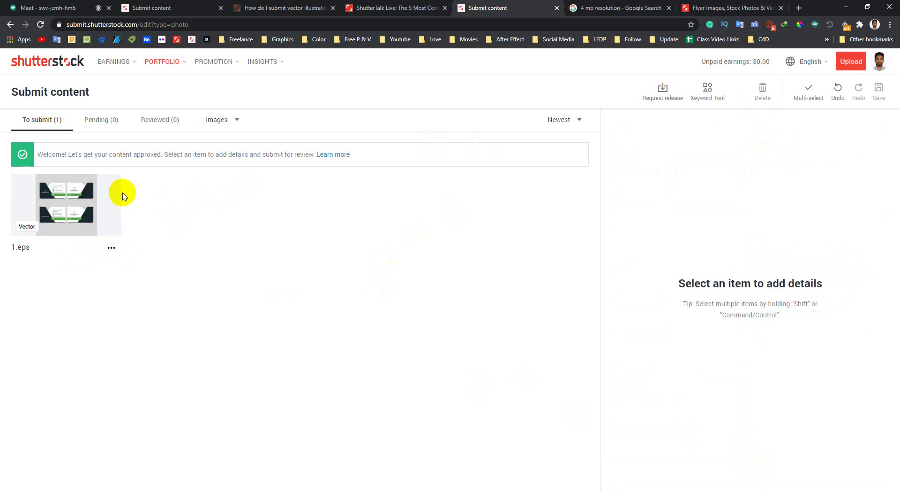
left_click(96, 192)
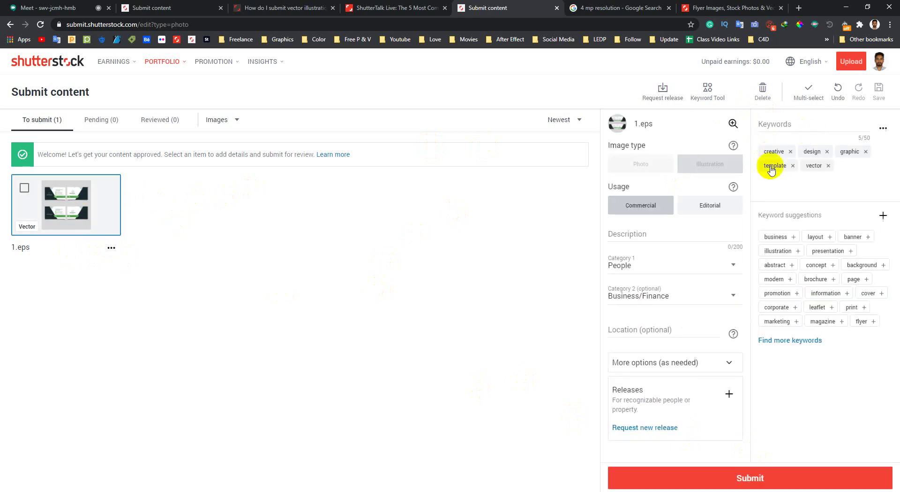
left_click(757, 95)
left_click(475, 280)
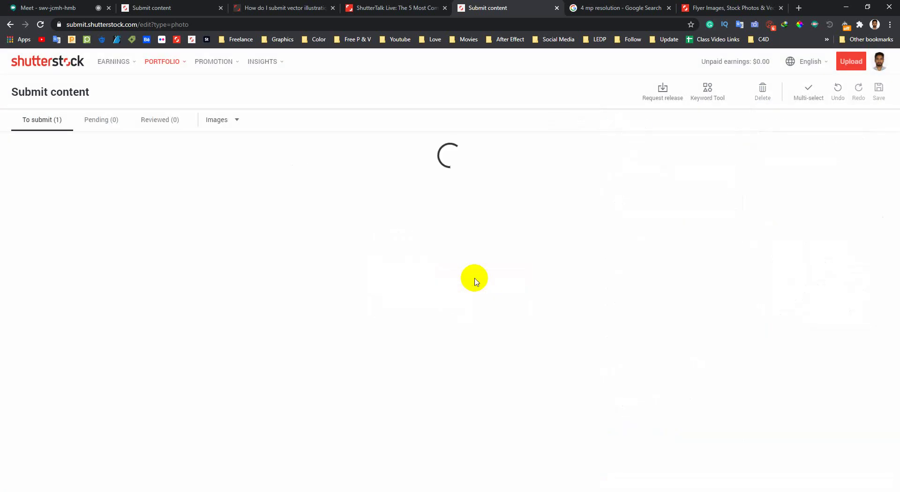
left_click(71, 7)
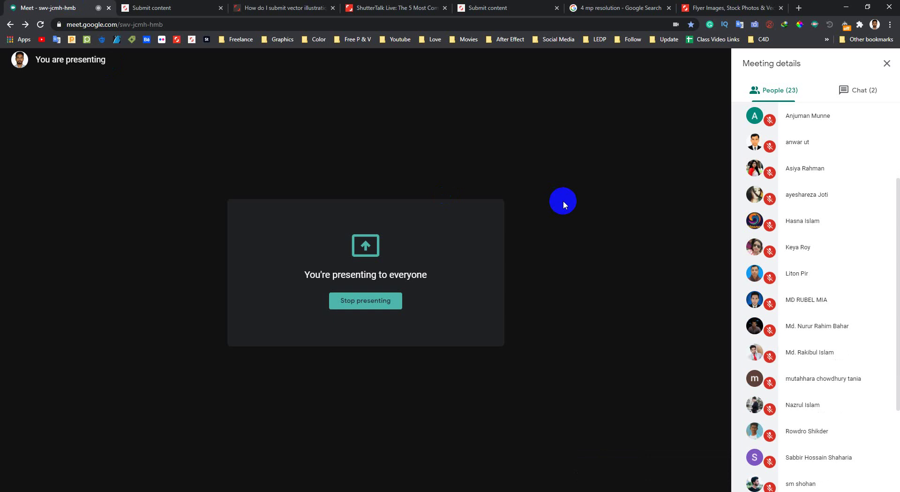
- Stop presenting the screen in the Google Meet call
scroll(844, 225, "down", 3)
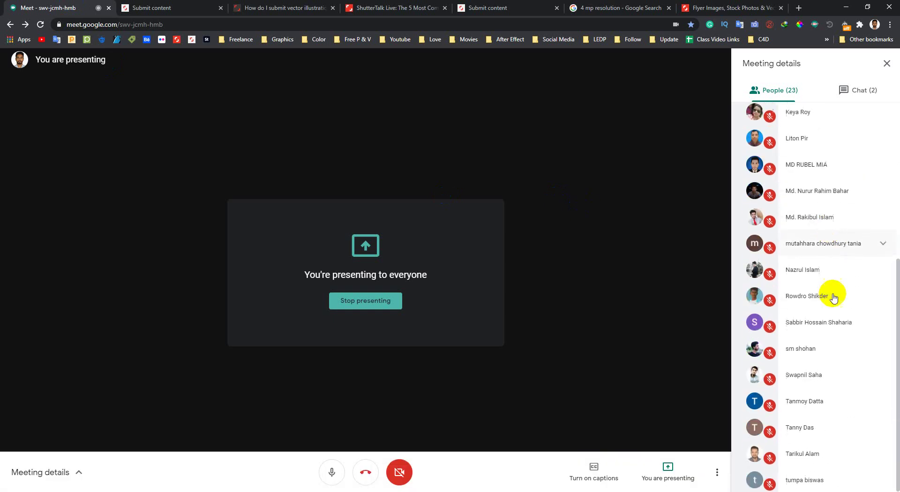
scroll(830, 286, "up", 4)
scroll(823, 282, "down", 1)
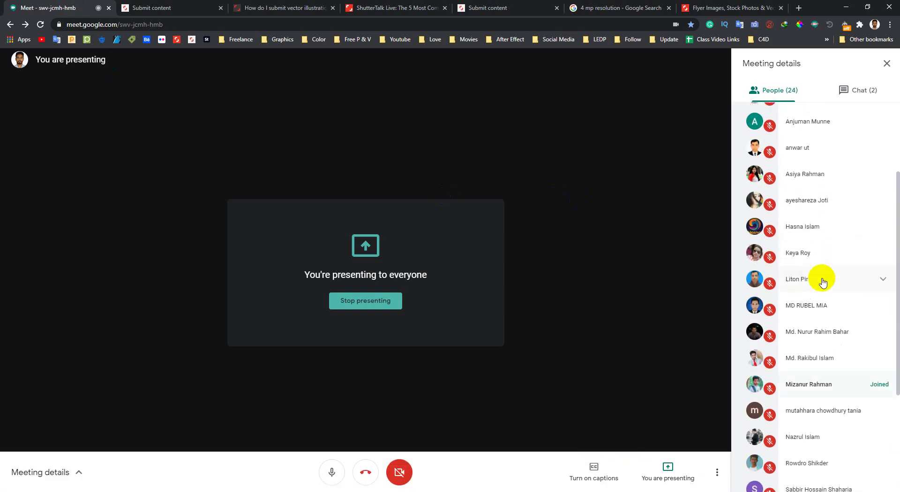
left_click(662, 467)
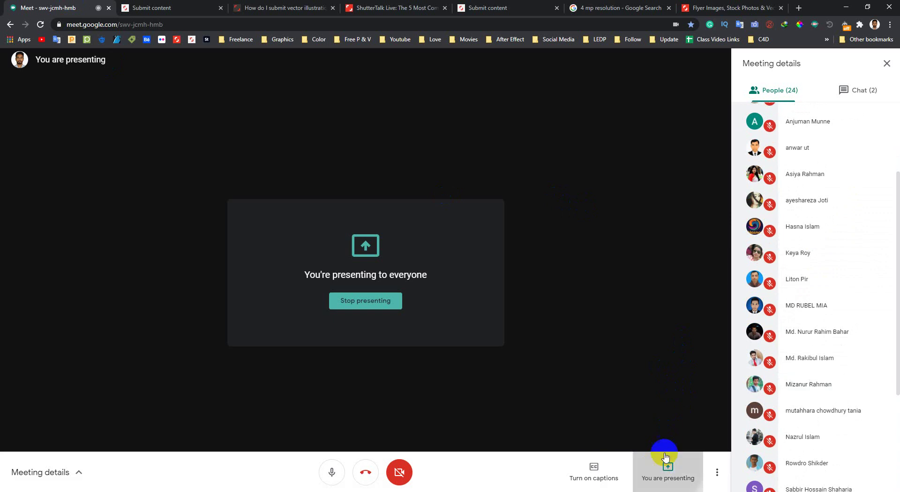
left_click(662, 423)
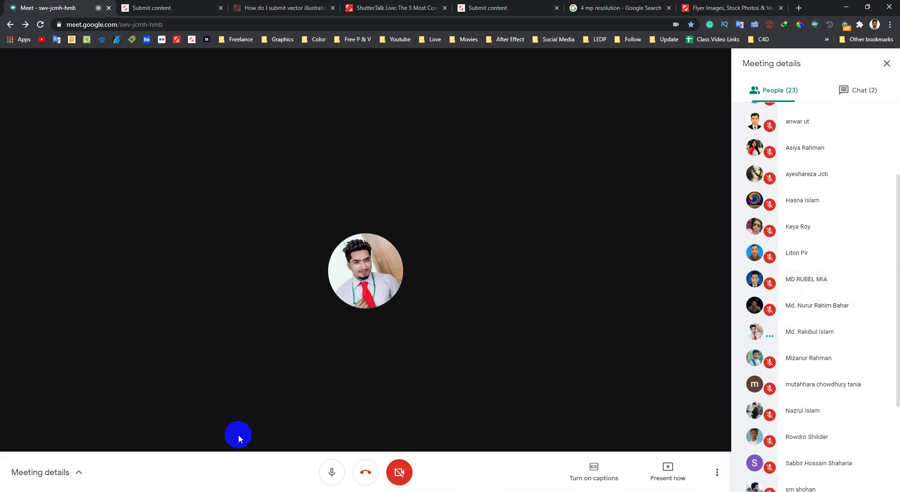
- In 1.eps, move the card shadow between the card rows and zoom in on it
key("alt+Tab")
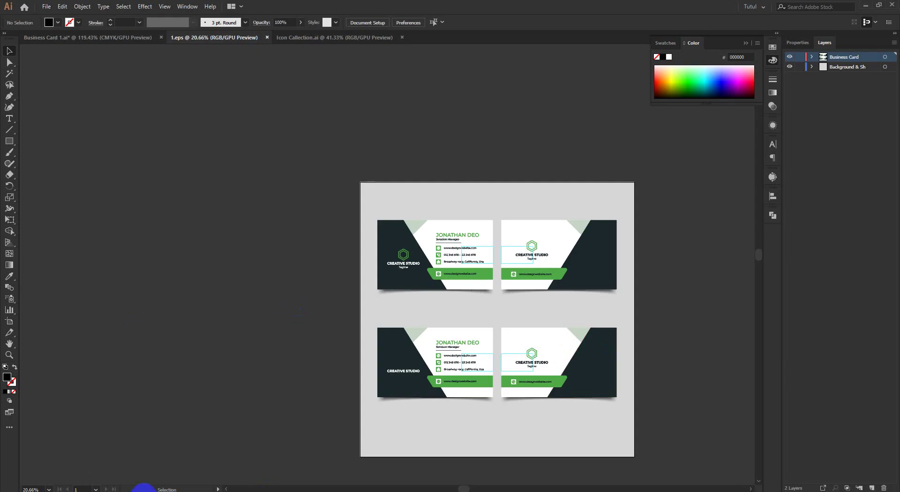
key("alt+Tab")
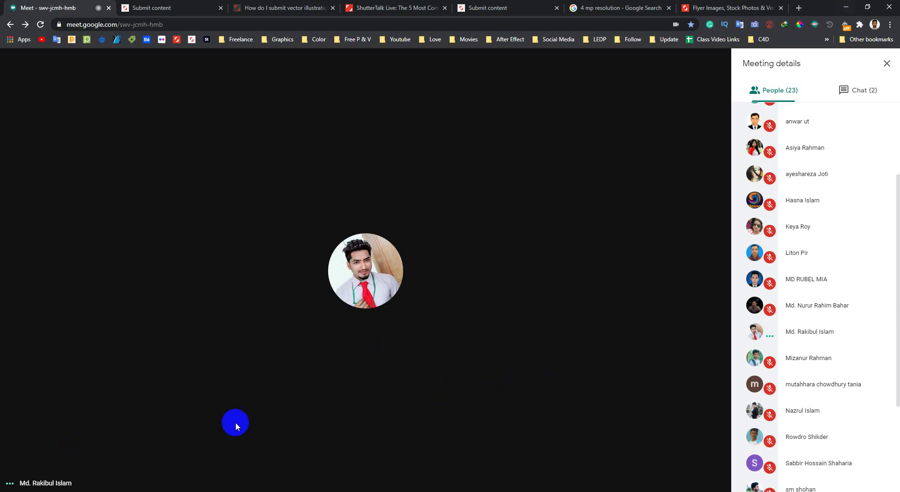
key("alt+Tab")
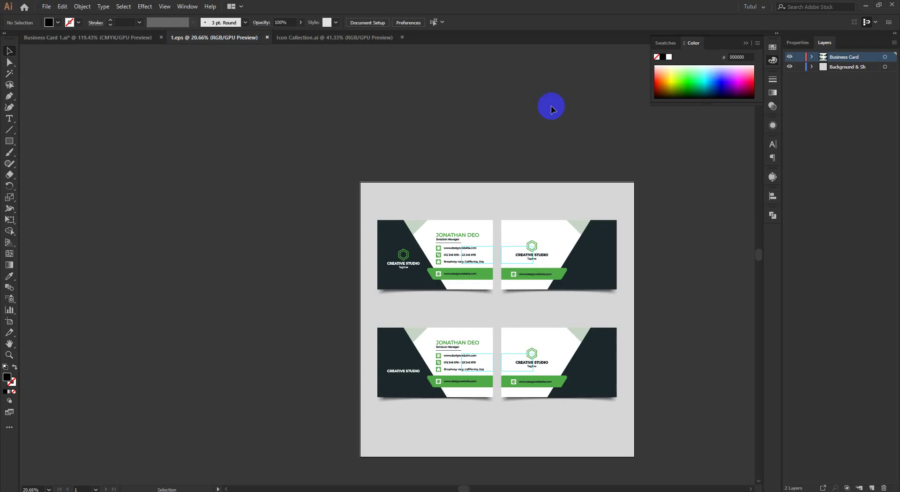
mouse_move(446, 295)
left_mouse_down()
mouse_move(368, 305)
mouse_move(441, 310)
left_mouse_up()
left_click_drag(340, 335, 402, 288)
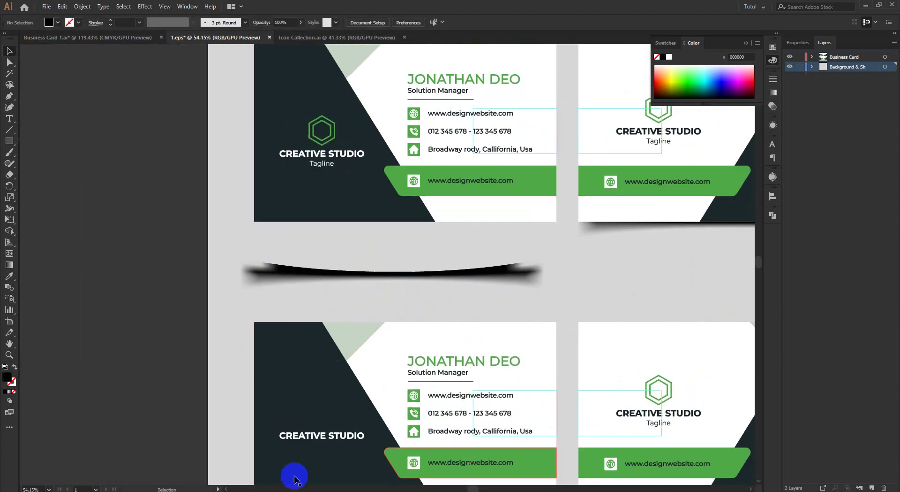
key("alt+Tab")
- Share the entire screen with the Meet call again
left_click(649, 464)
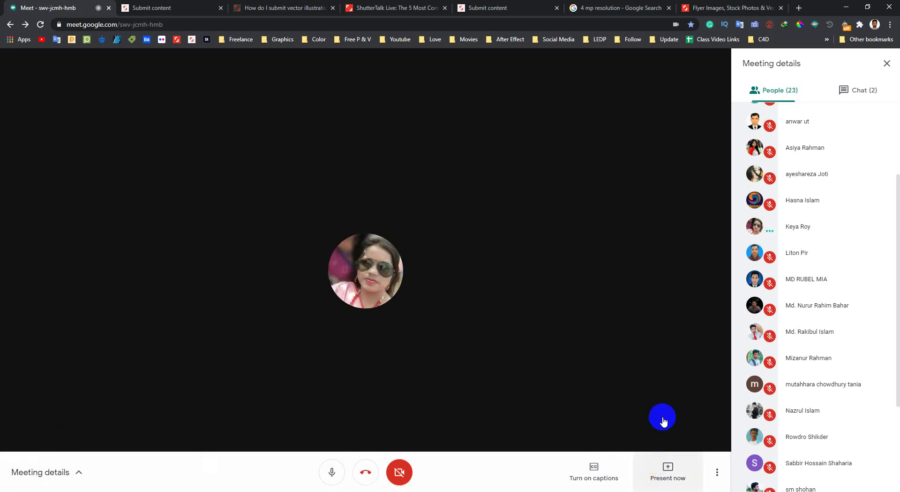
left_click(657, 390)
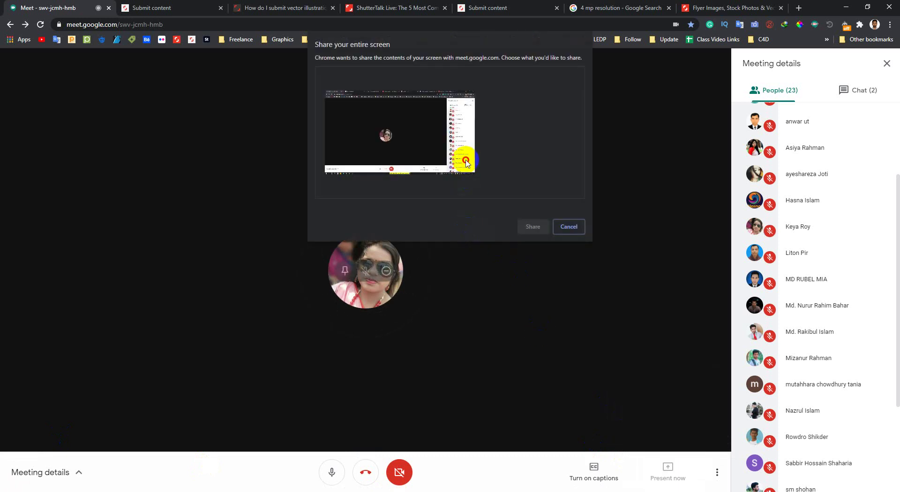
left_click(533, 226)
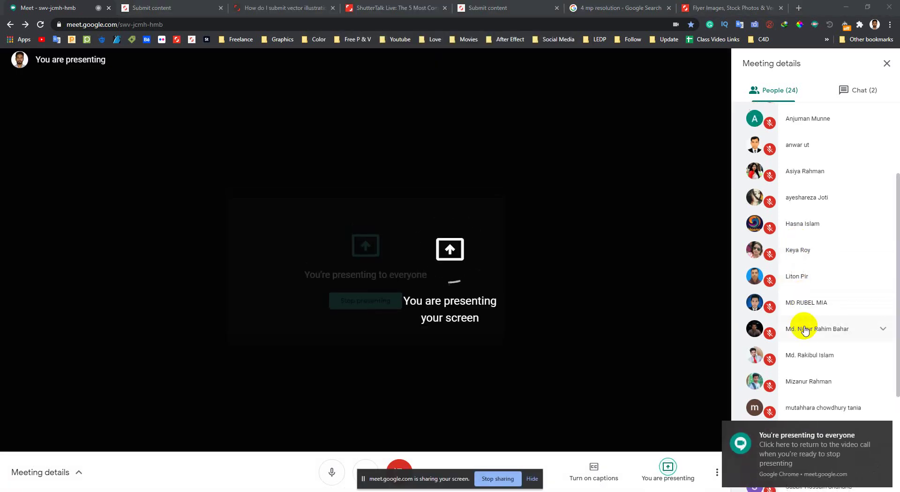
scroll(820, 270, "down", 2)
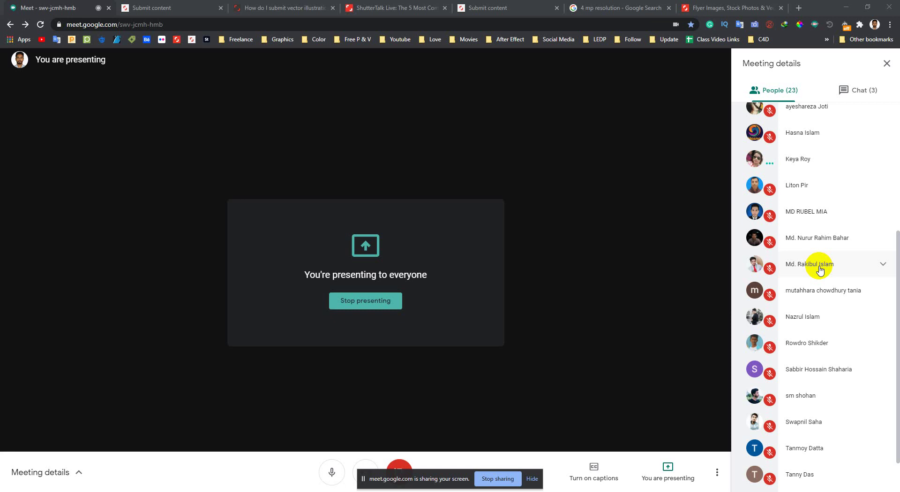
left_click(845, 5)
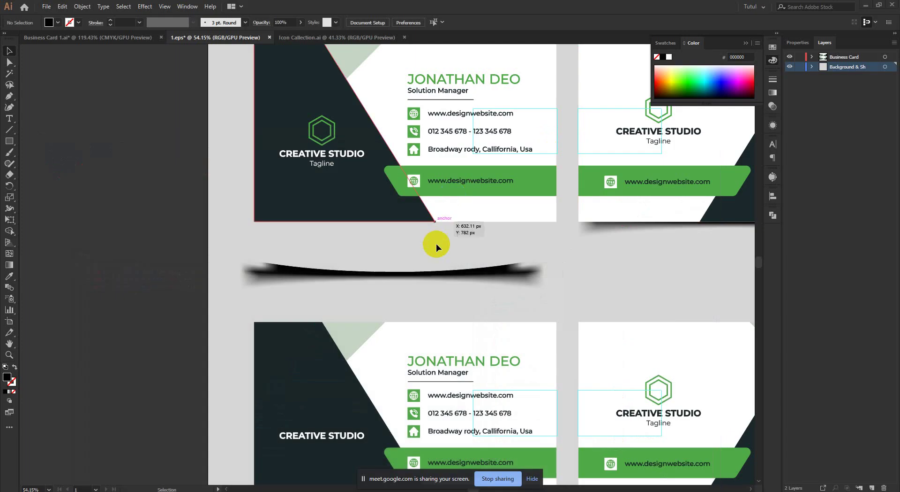
left_click_drag(460, 287, 588, 338)
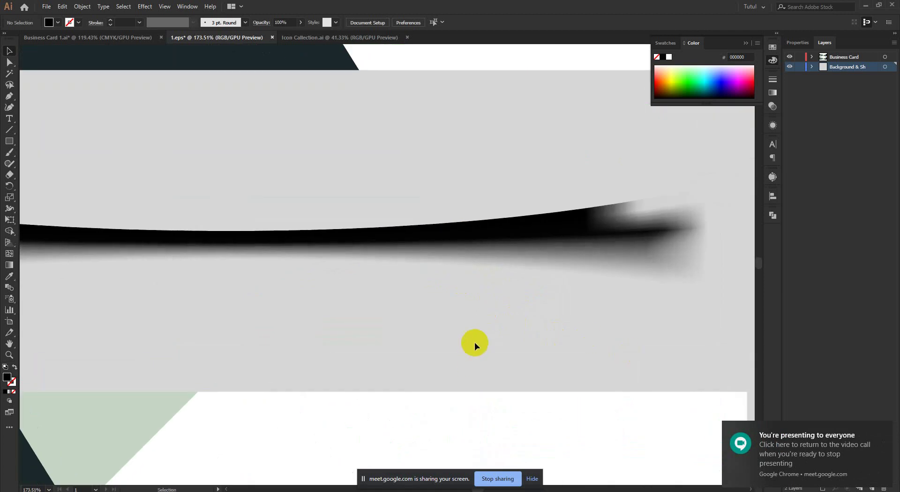
left_click(378, 309)
left_click_drag(429, 296, 514, 282)
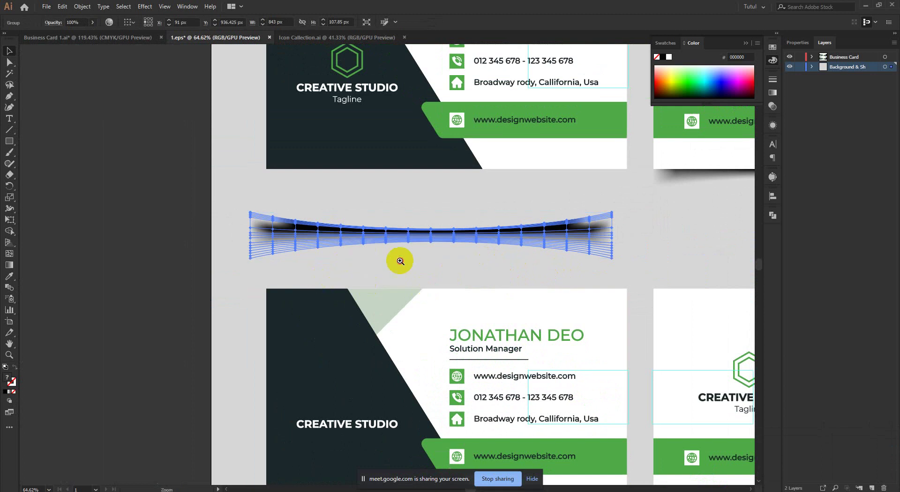
scroll(291, 282, "up", 5)
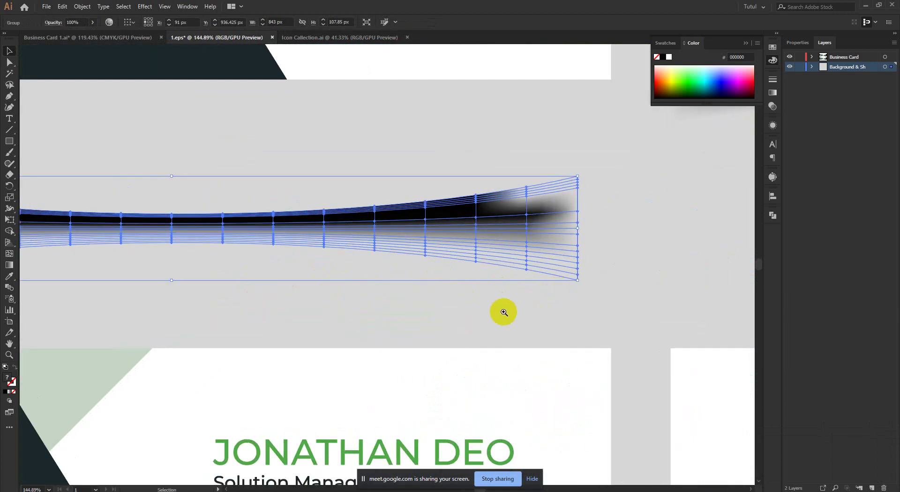
scroll(502, 312, "down", 4)
scroll(418, 321, "up", 1)
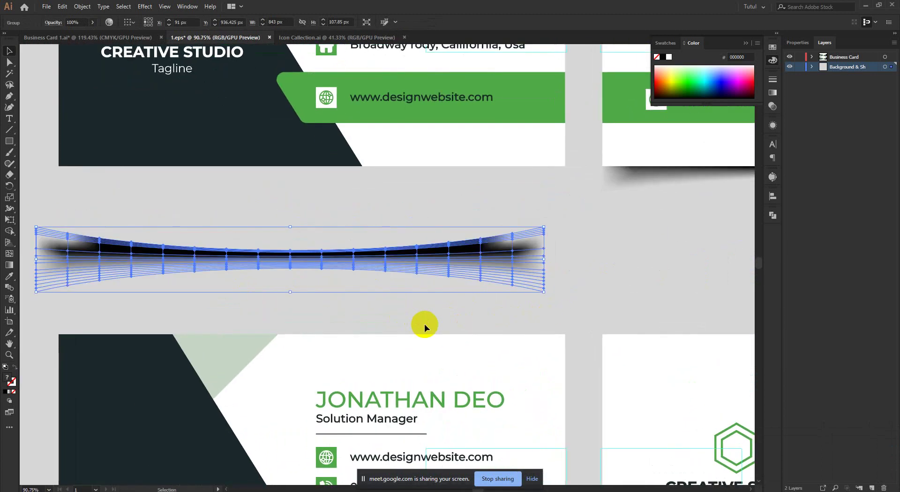
scroll(549, 308, "up", 5)
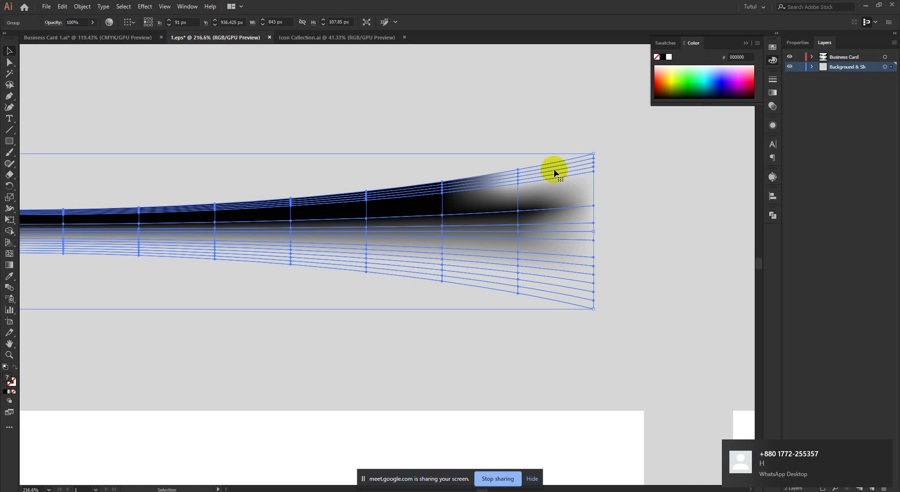
left_click(617, 281)
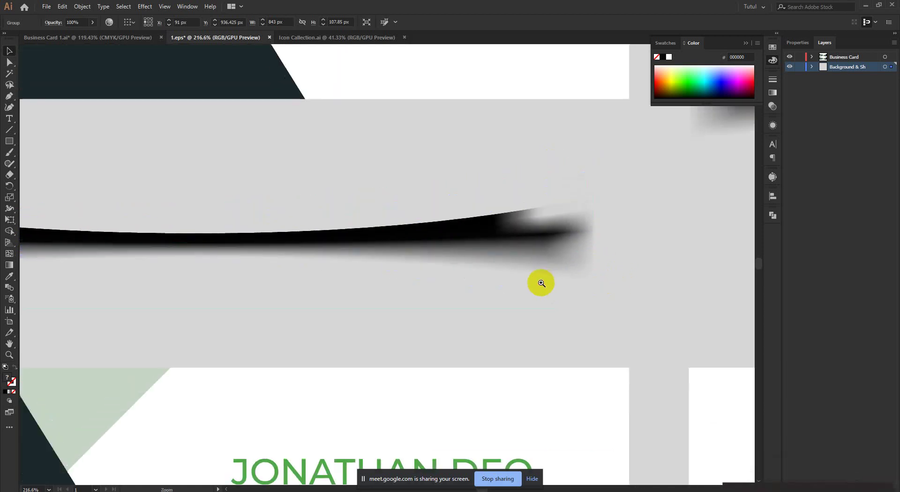
left_click(572, 284, "ctrl+alt")
left_click(497, 305, "ctrl+alt")
left_click(529, 292)
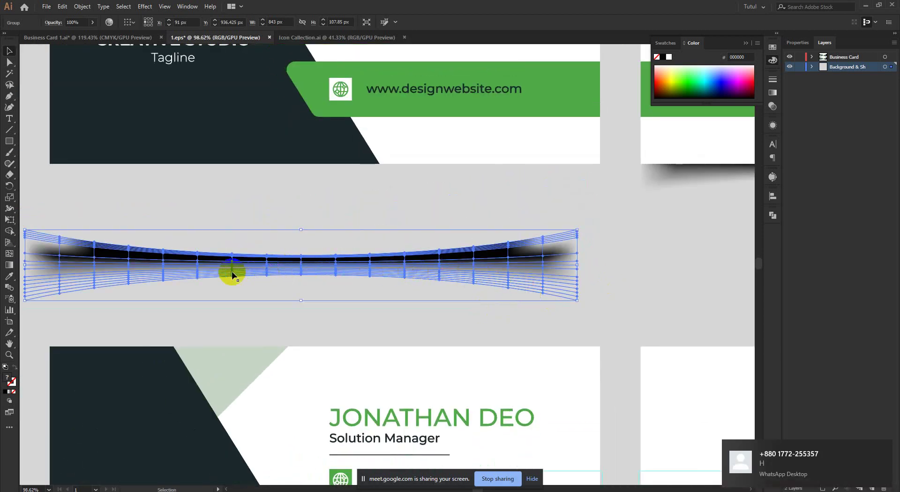
key("ctrl+space")
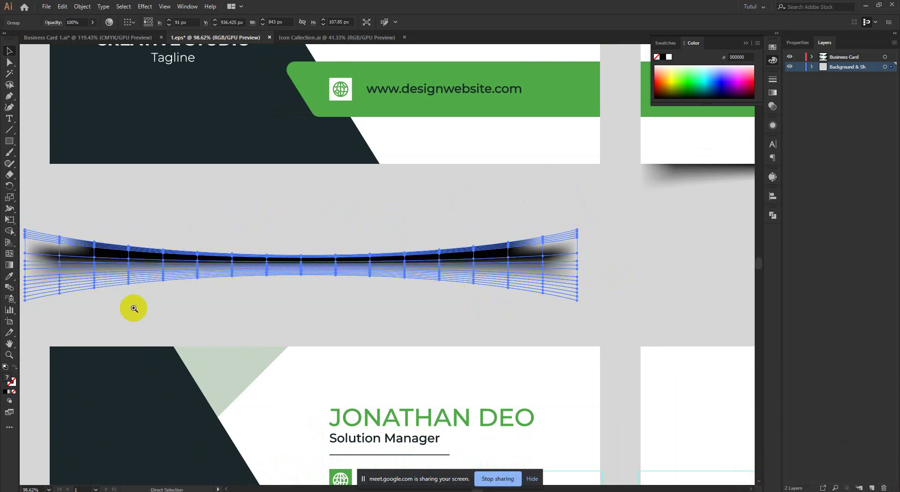
scroll(135, 309, "down", 5)
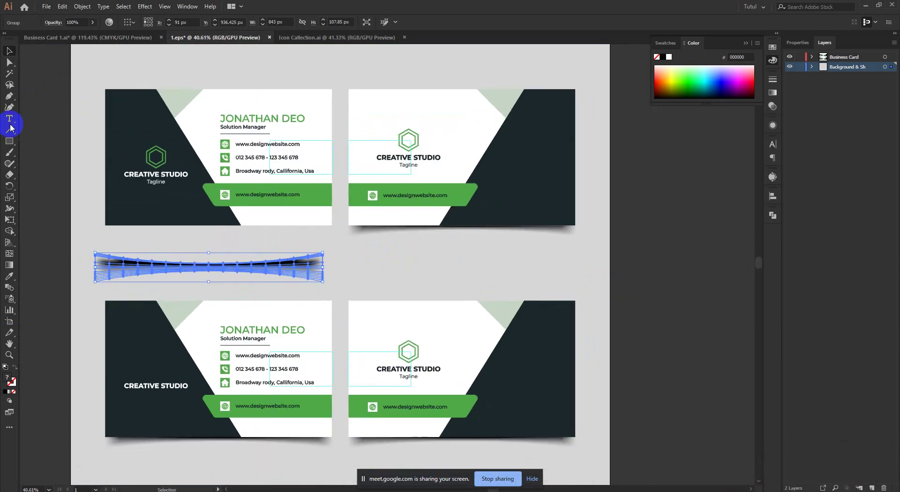
- Draw a wide black 807×117 px rectangle below the top-right business card
left_click(9, 141)
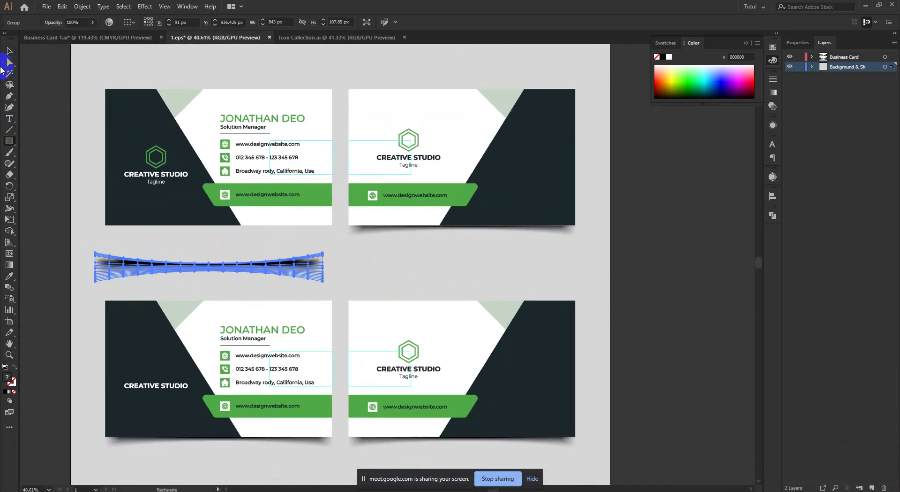
left_click(8, 50)
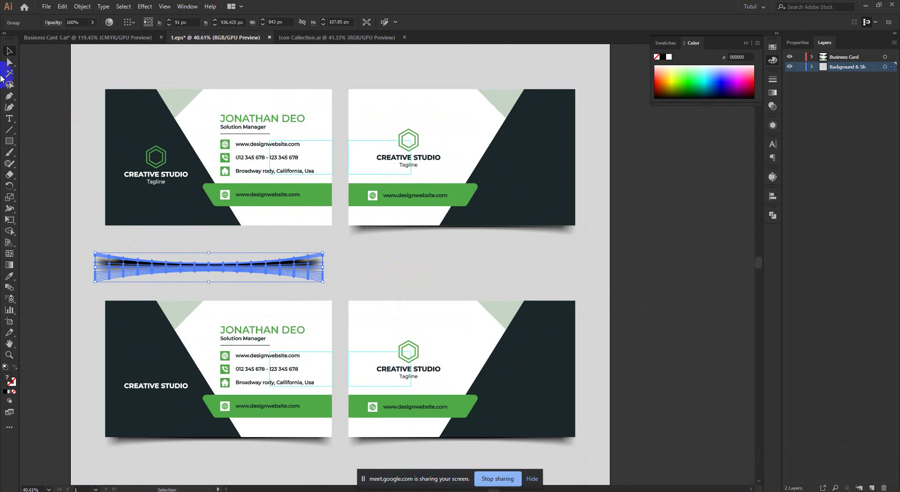
left_click(9, 141)
left_click_drag(355, 252, 573, 285)
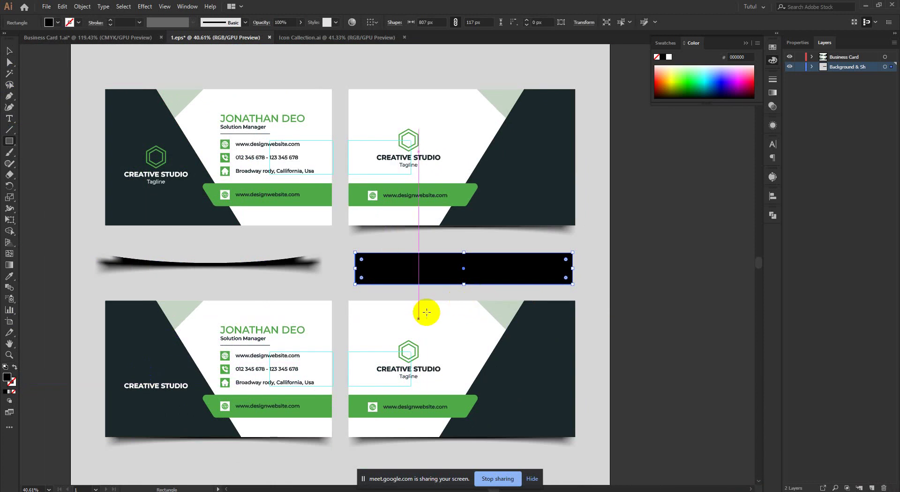
left_click(531, 478)
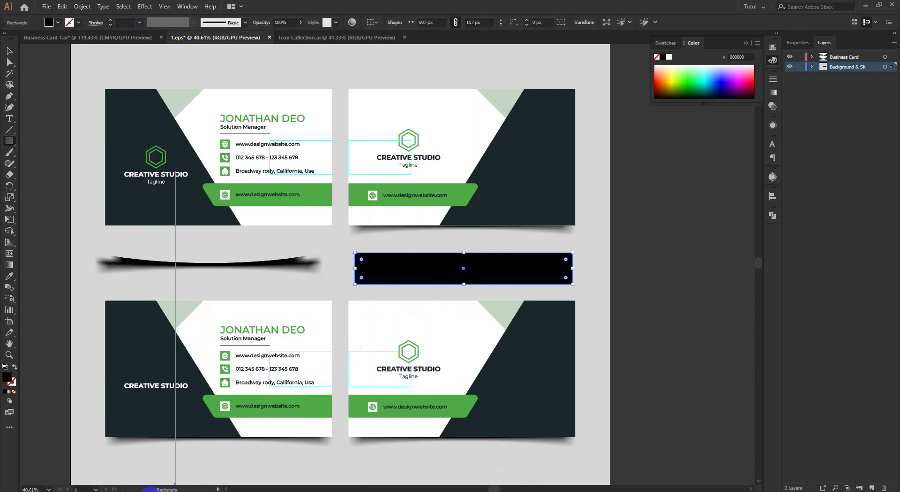
mouse_move(151, 485)
left_click(100, 462)
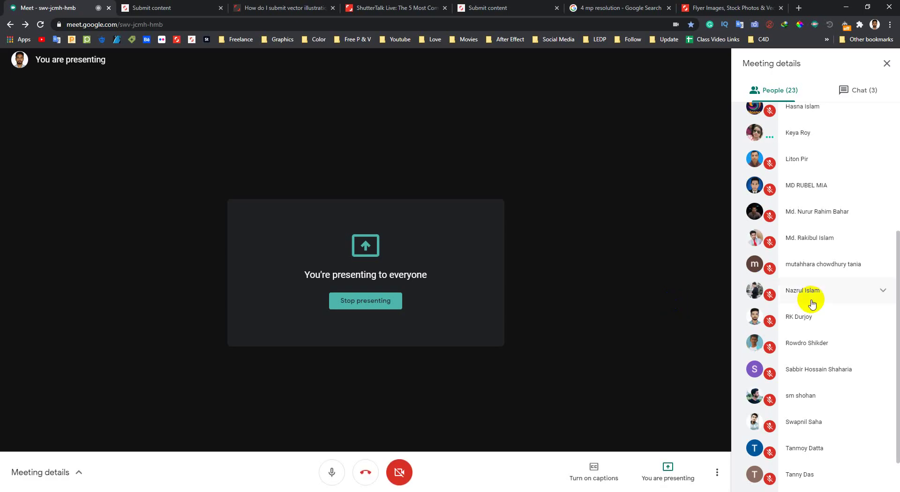
- Scroll the Meet People list, then minimize the Meet window to reveal Illustrator
scroll(816, 297, "down", 1)
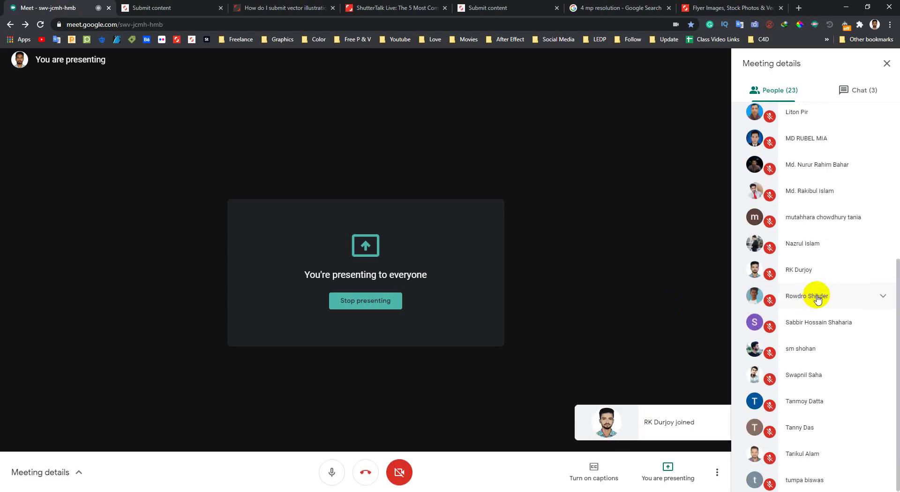
scroll(817, 297, "up", 3)
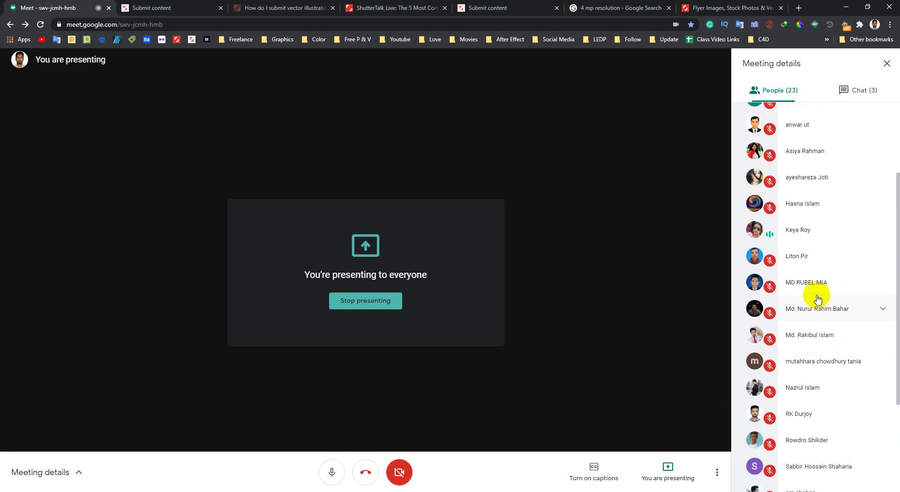
scroll(817, 298, "up", 3)
scroll(818, 310, "down", 1)
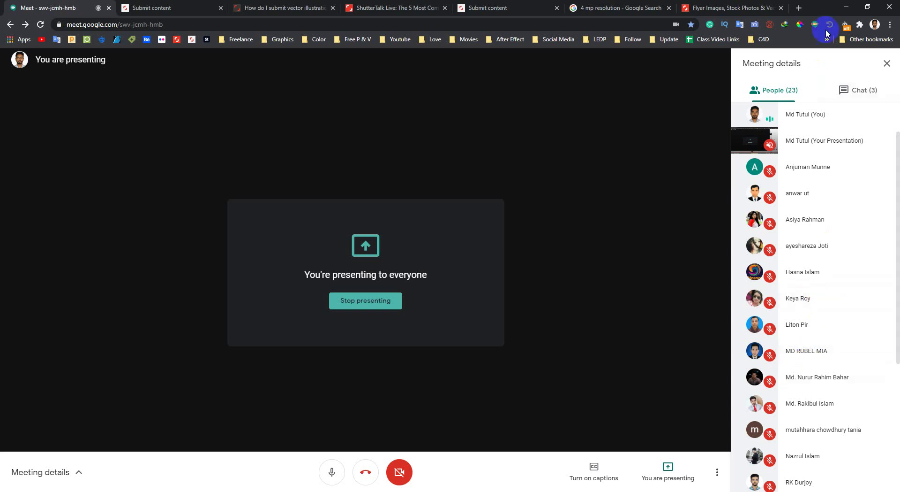
left_click(843, 6)
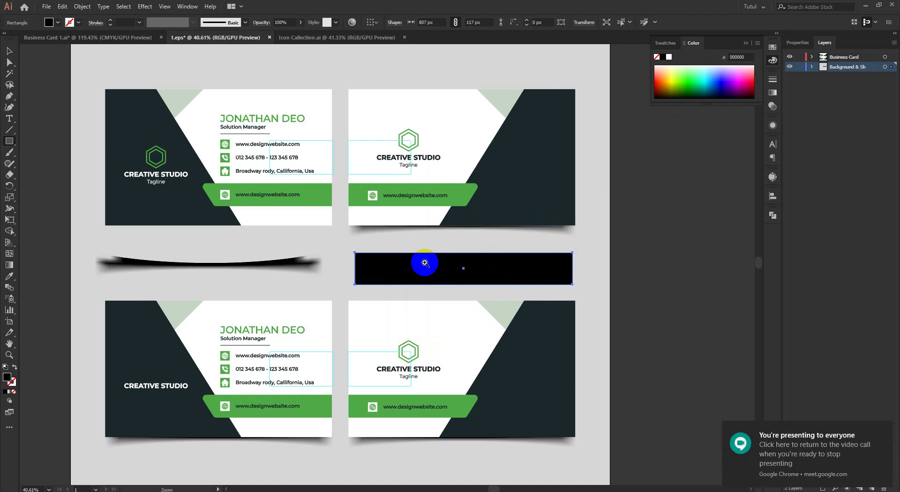
- Convert the black rectangle into a 12-column gradient mesh
left_click(81, 8)
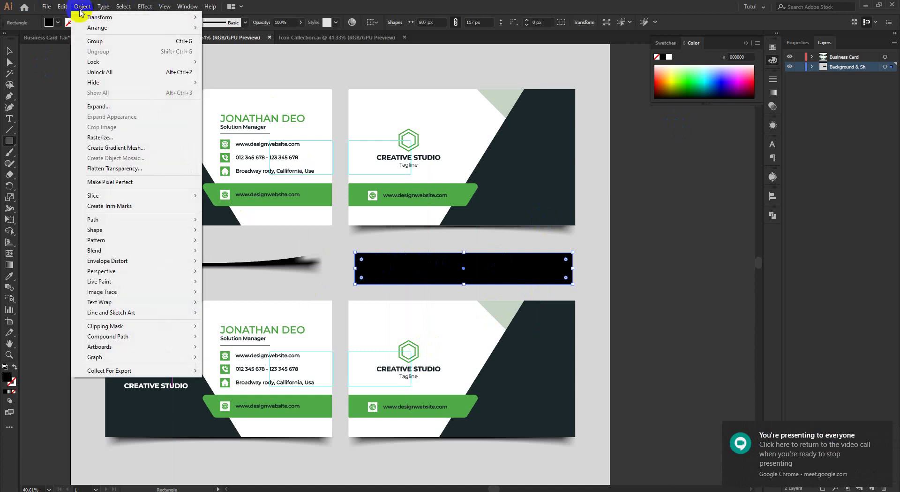
left_click(115, 148)
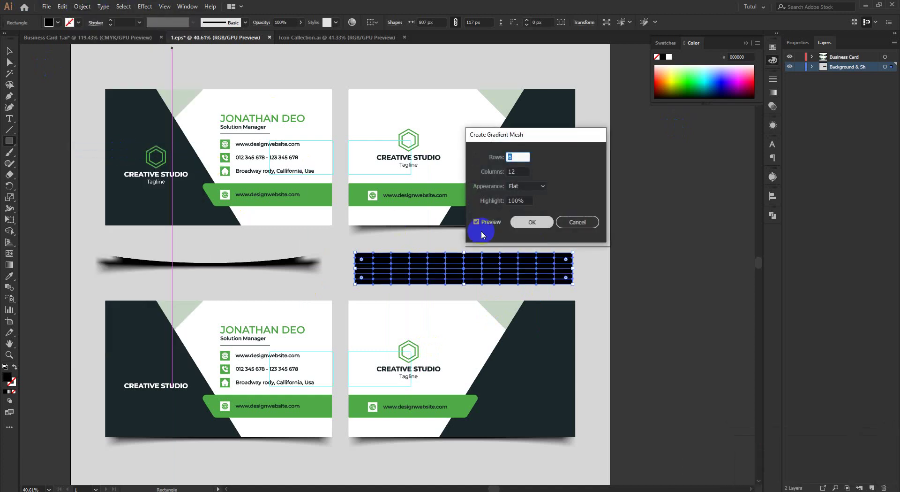
left_click(540, 226)
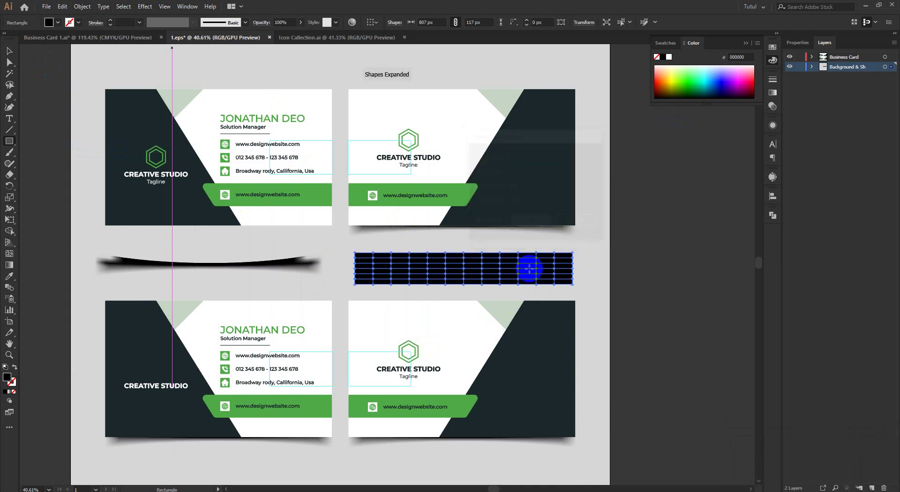
left_click_drag(522, 265, 523, 301)
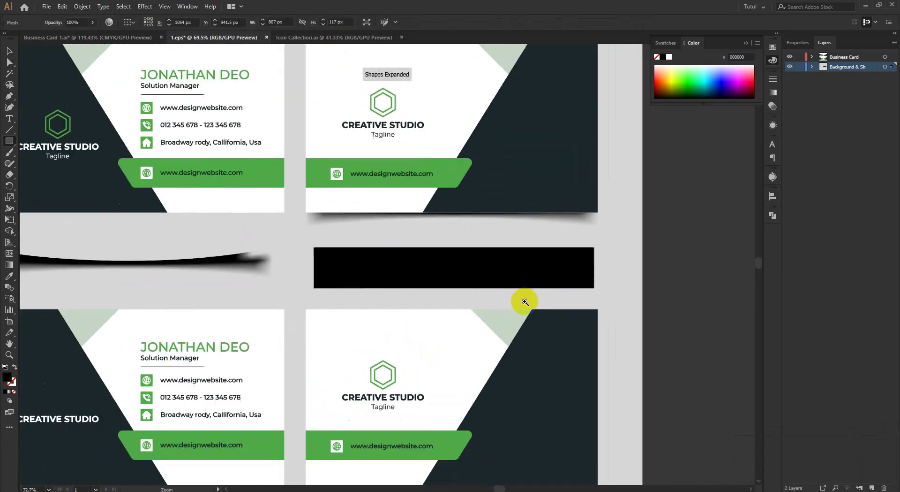
- Open the Navigator panel, move it right, and bring Icon Collection.ai to the front
left_click(186, 8)
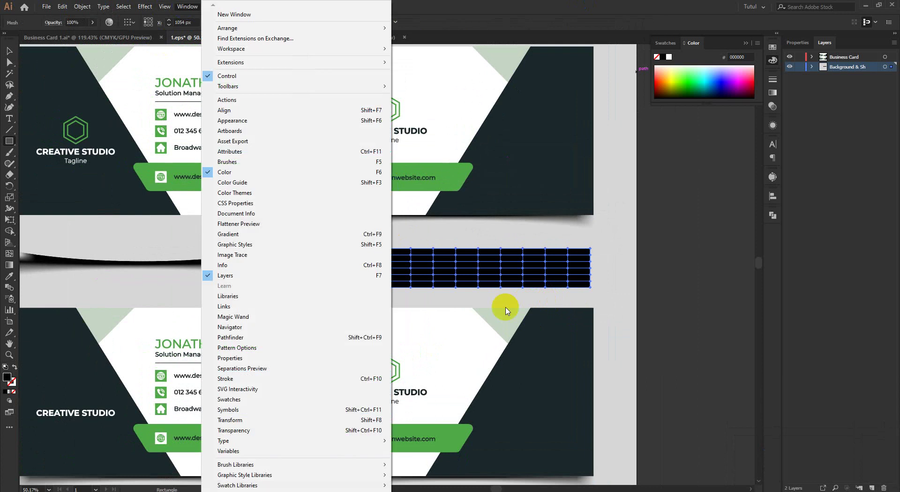
left_click(479, 5)
left_click(186, 7)
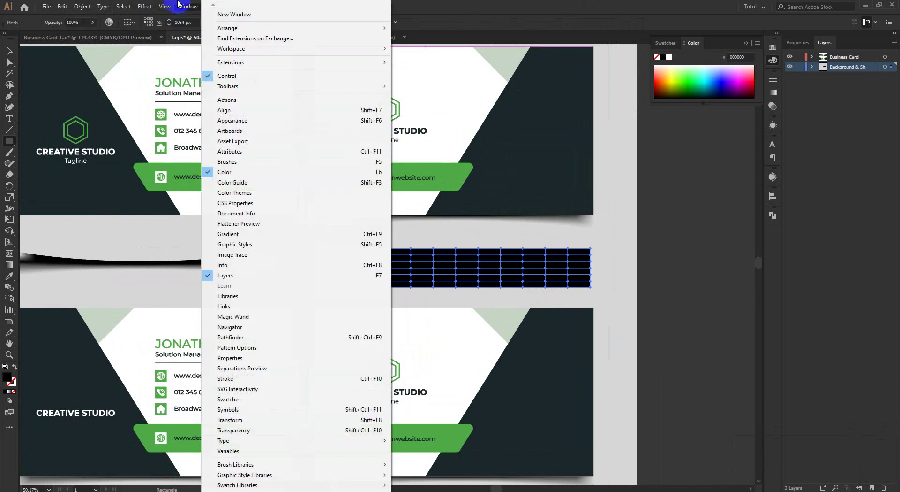
left_click(243, 323)
left_click_drag(623, 203, 720, 212)
left_click(306, 37)
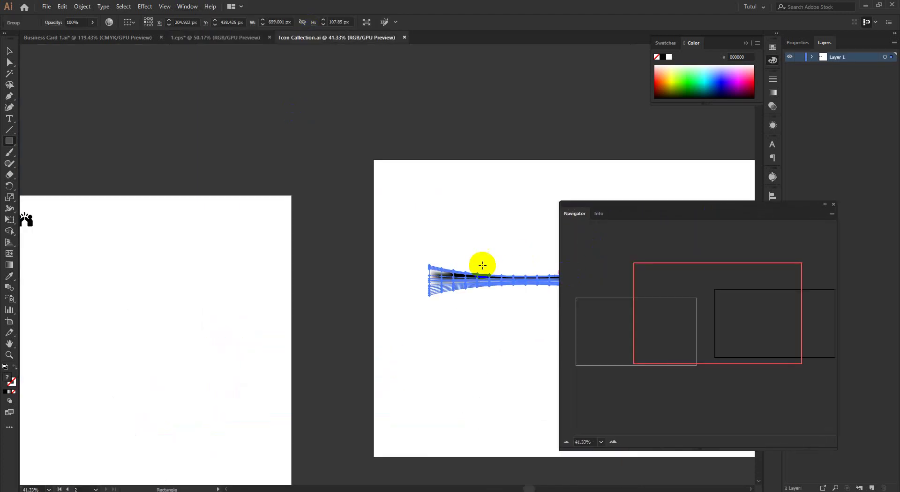
- Draw a 688×81 px rectangle above the wave and make it a 6-row, 12-column gradient mesh
scroll(103, 209, "up", 3)
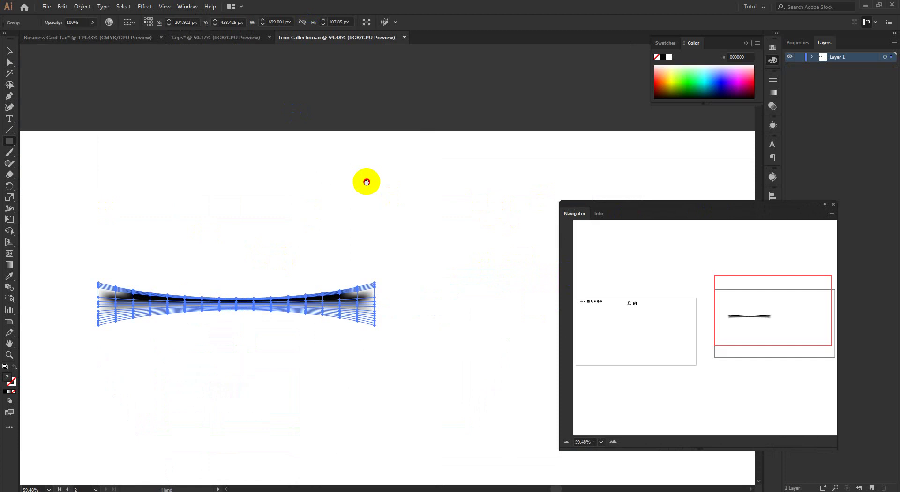
scroll(226, 213, "up", 3)
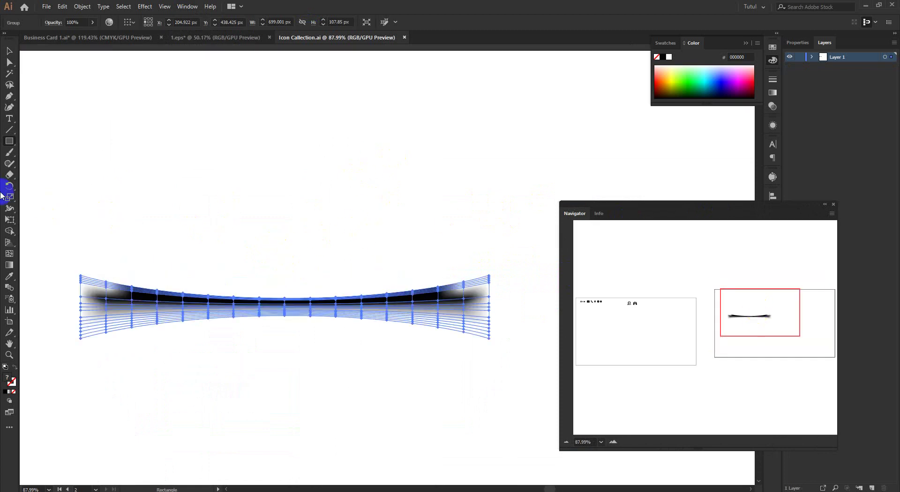
left_click_drag(81, 200, 478, 250)
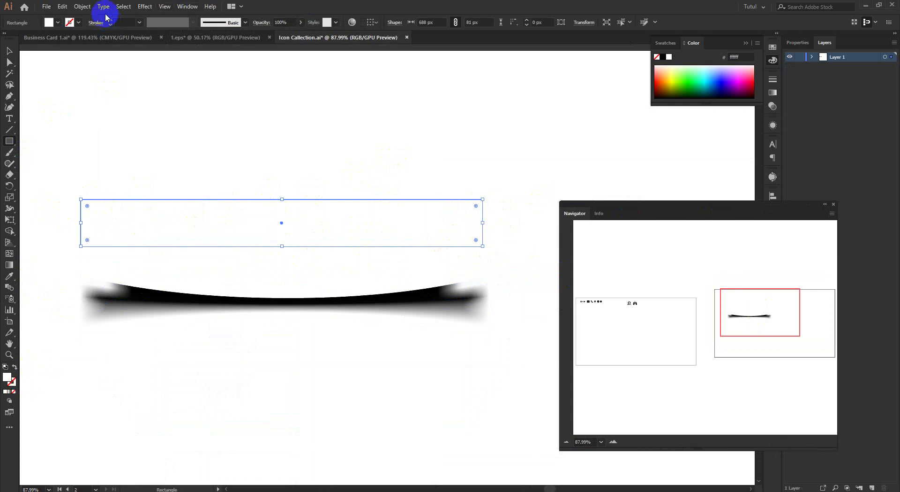
left_click(83, 7)
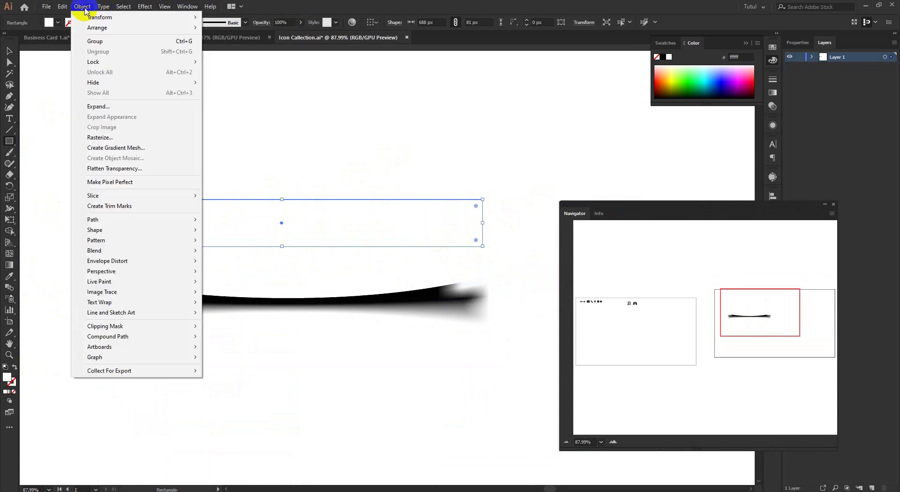
left_click(116, 148)
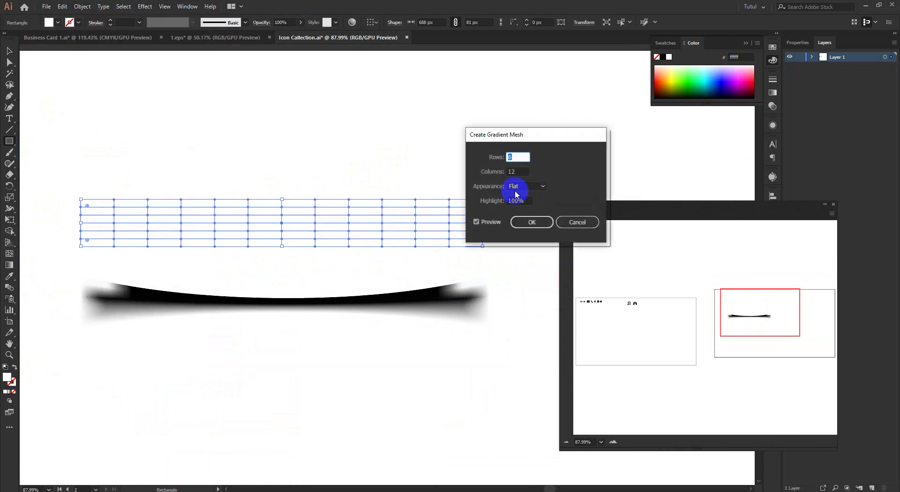
left_click(532, 222)
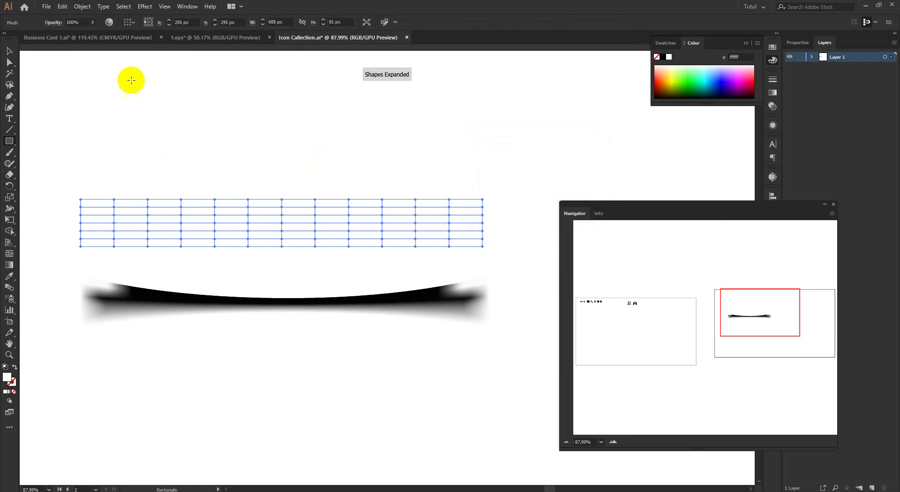
- Select a point on the upper mesh and sample the black curve's colour onto it with the Eyedropper (I)
left_click(9, 62)
left_click(101, 163)
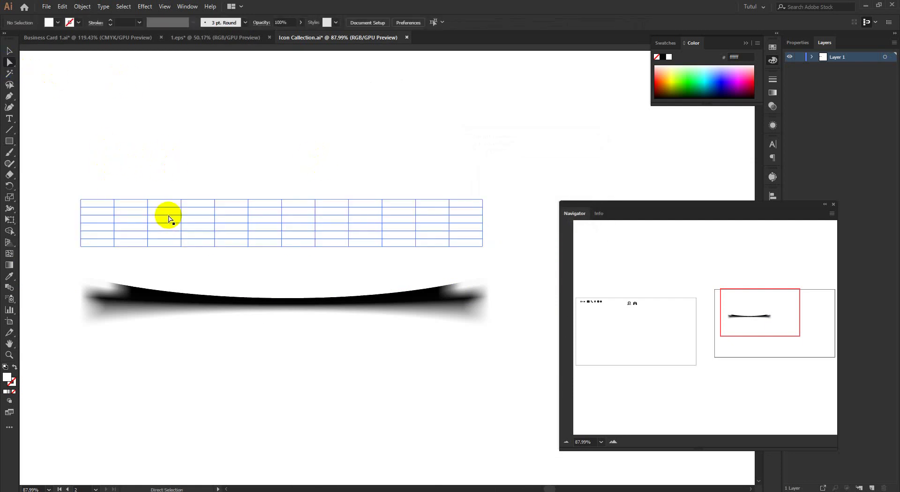
left_click(167, 215)
left_click_drag(213, 238, 265, 253)
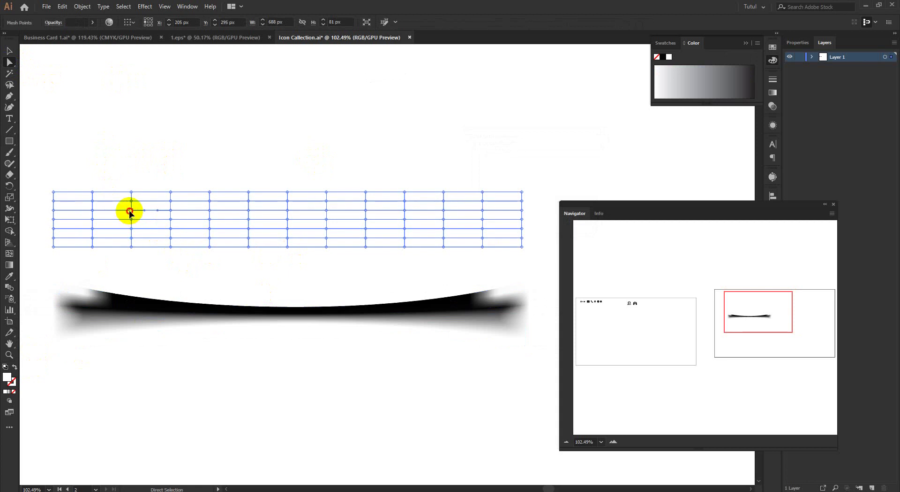
key("i")
left_click(145, 299)
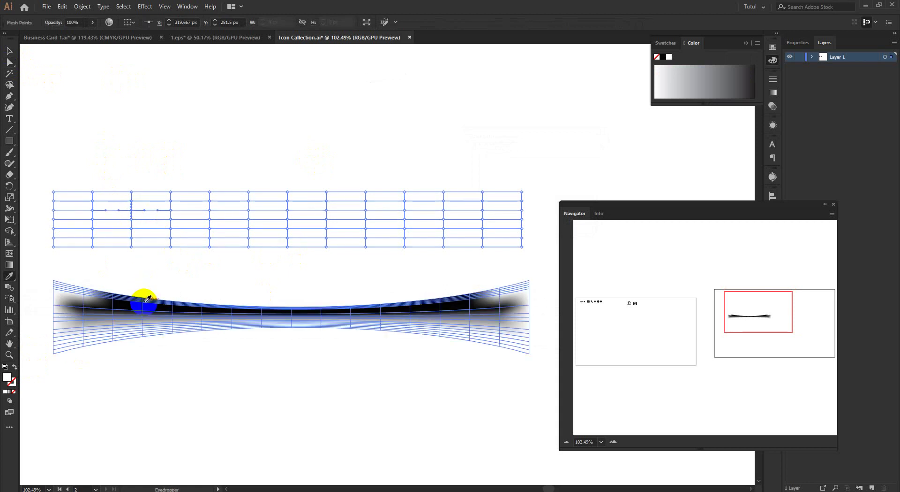
left_click(155, 302)
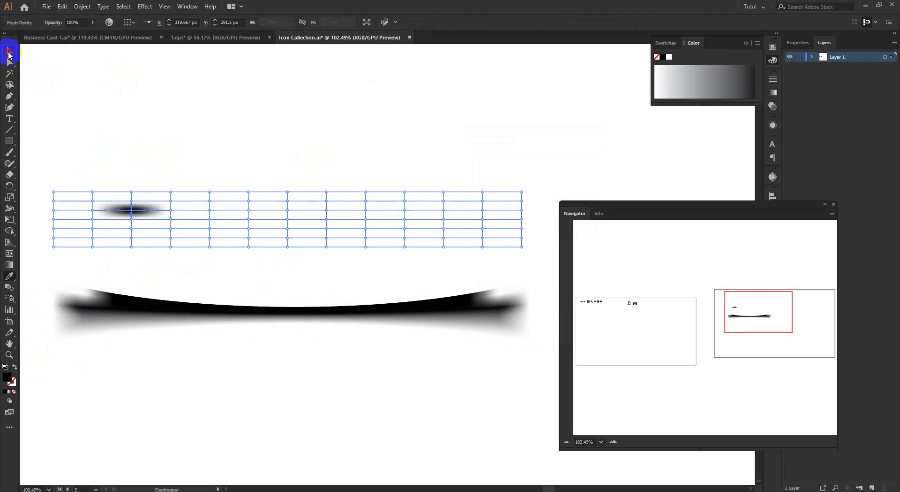
- Zoom and pan around the curve's left end to inspect the new dark oval blob
left_click_drag(144, 224, 179, 195)
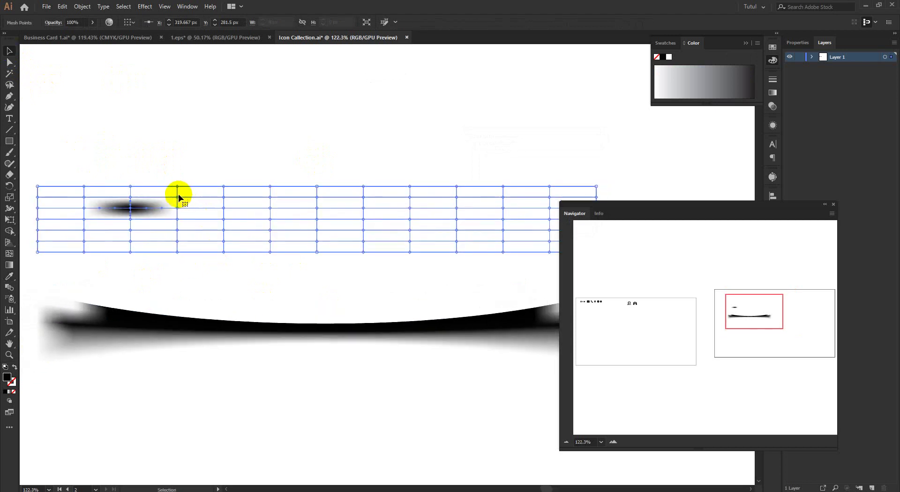
left_click(165, 270)
scroll(137, 348, "down", 2)
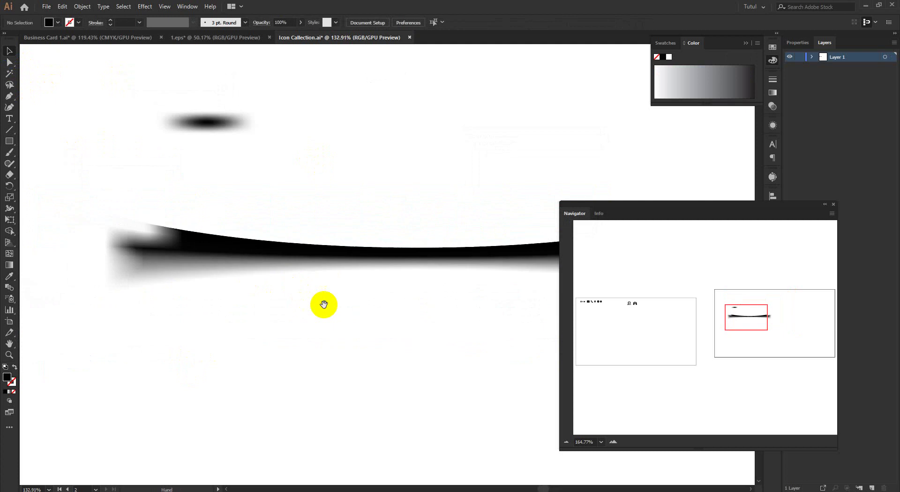
left_click_drag(324, 304, 381, 181)
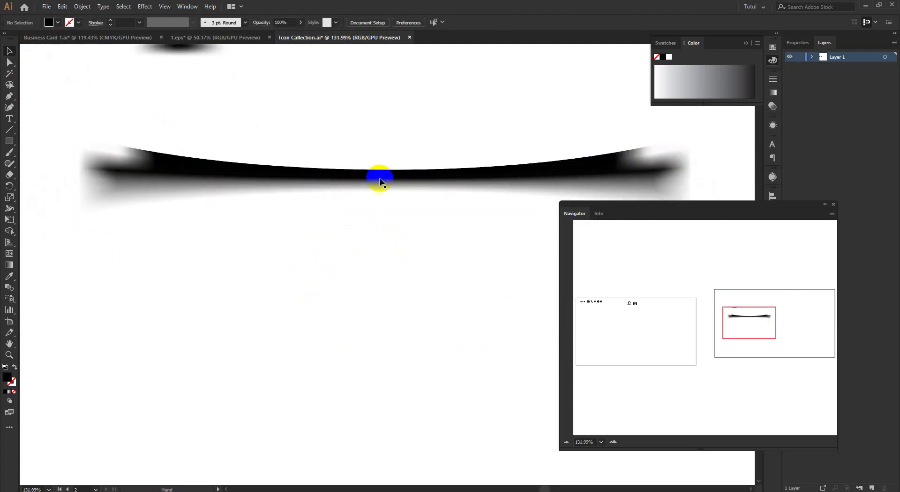
left_click(380, 180)
mouse_move(282, 221)
left_mouse_down()
mouse_move(459, 311)
mouse_move(382, 169)
left_mouse_up()
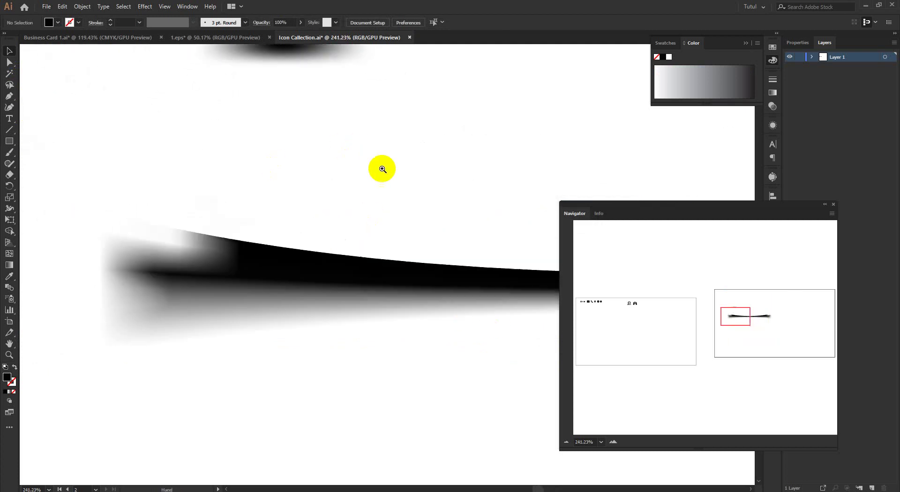
scroll(302, 243, "down", 2)
scroll(302, 243, "down", 1)
left_click(288, 181)
scroll(372, 278, "up", 2)
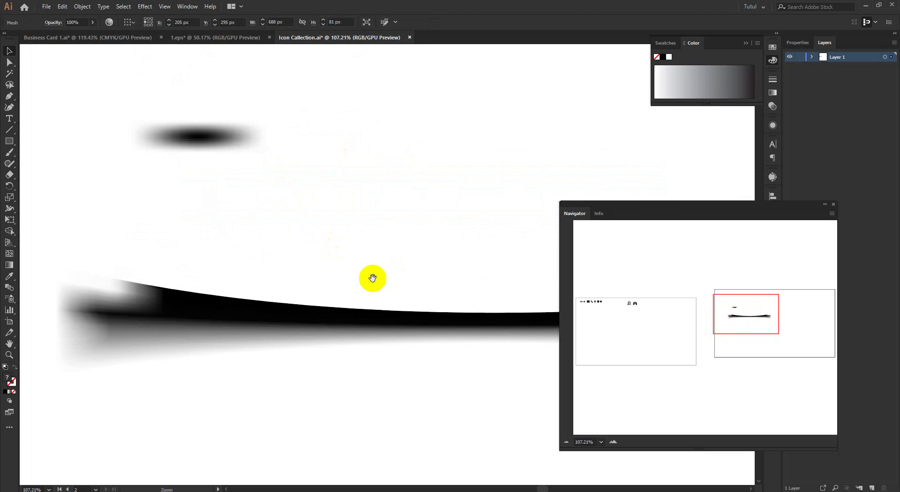
scroll(321, 215, "up", 4)
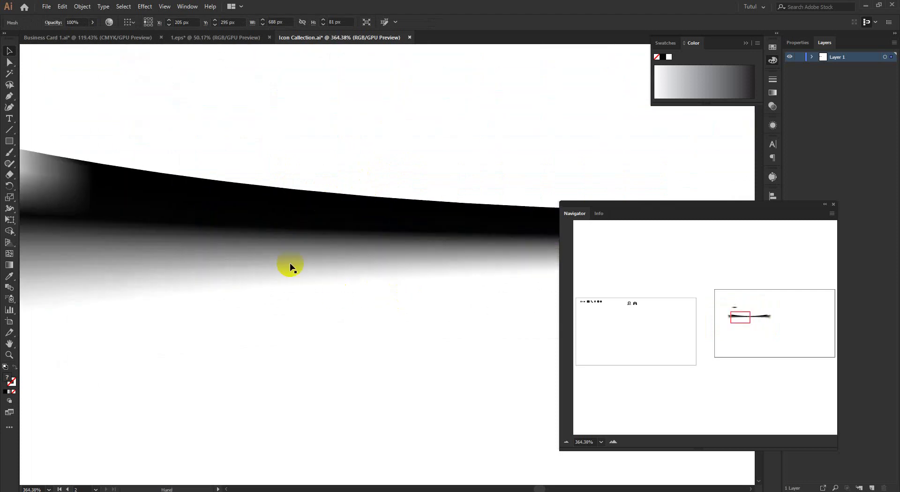
left_click(372, 381)
left_click_drag(196, 265, 413, 331)
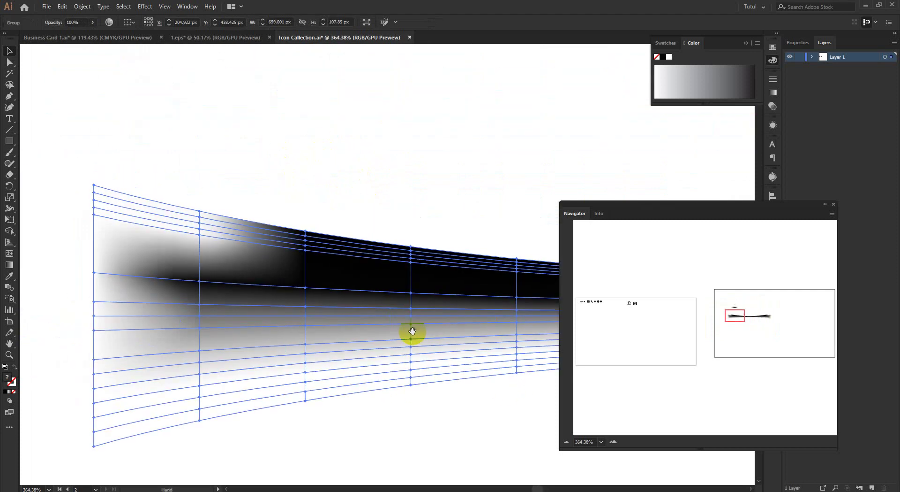
scroll(358, 364, "up", 3)
scroll(121, 261, "down", 2)
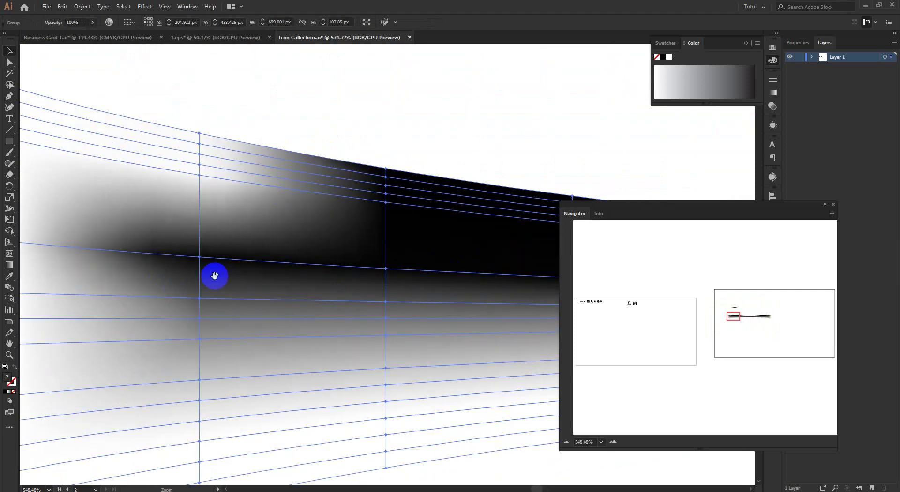
scroll(282, 263, "down", 4)
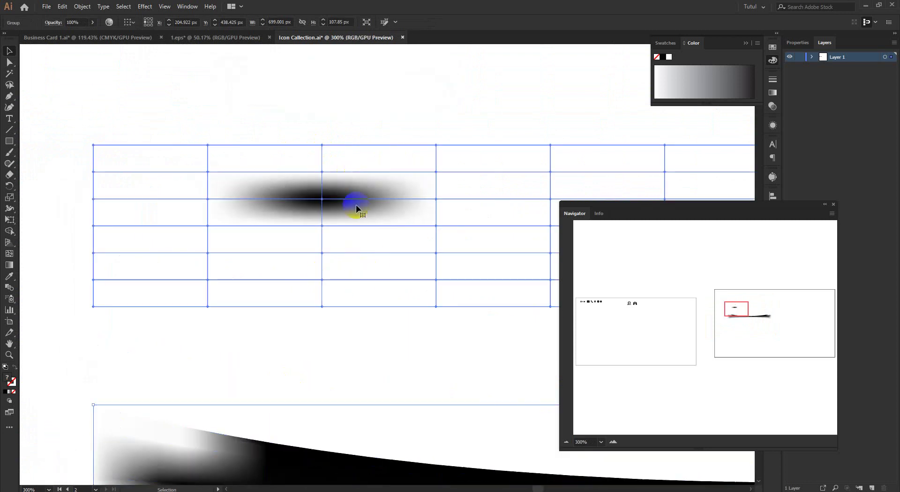
scroll(357, 207, "down", 5)
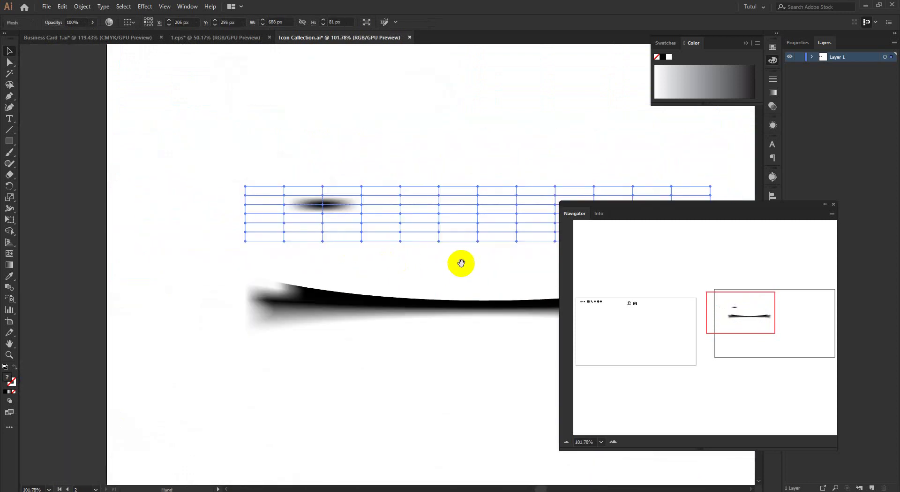
scroll(408, 281, "up", 2)
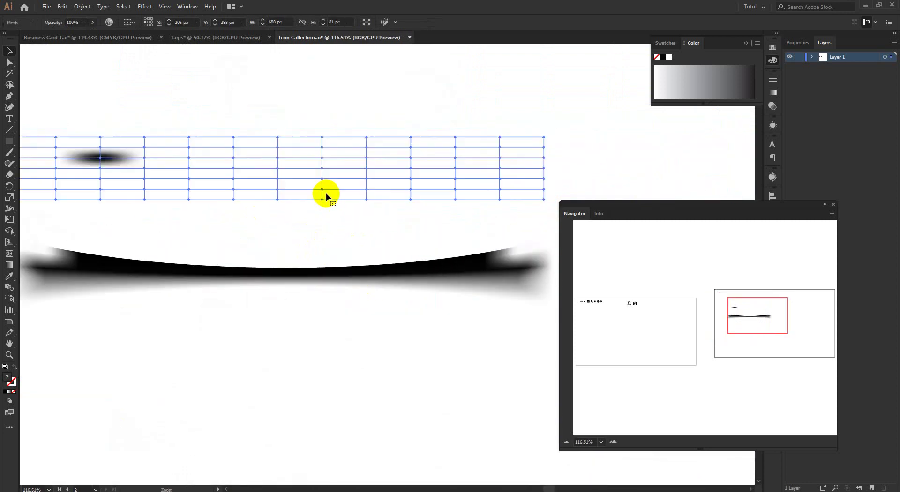
scroll(272, 220, "down", 1)
- Select the upper mesh's top-left points and drag them down to bend its top edge
key("v")
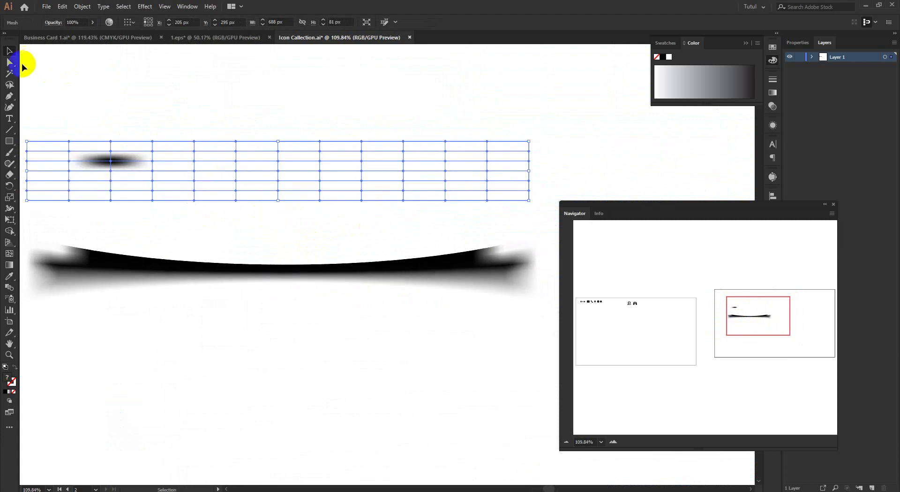
left_click_drag(52, 103, 495, 145)
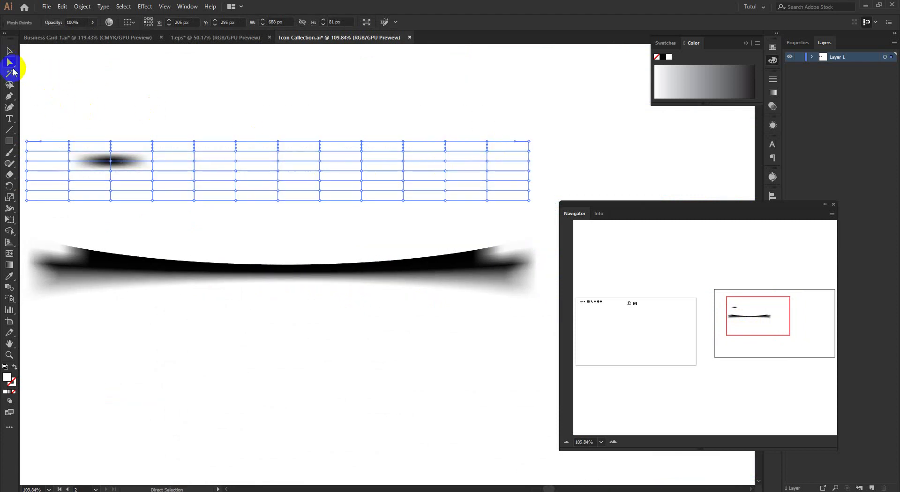
left_click_drag(118, 121, 186, 157)
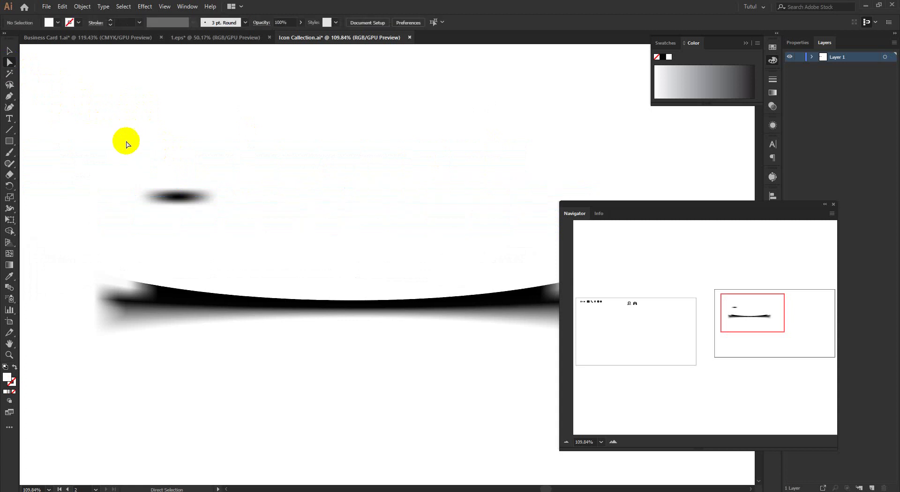
left_click_drag(125, 150, 212, 187)
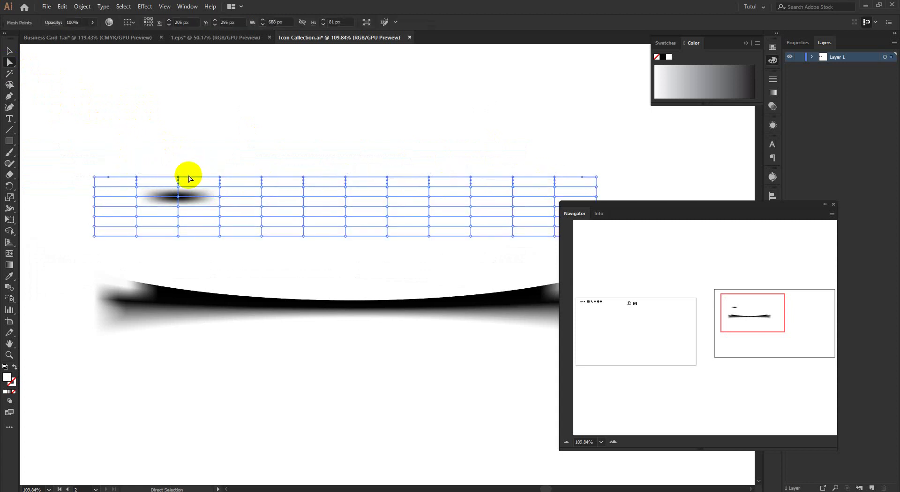
left_click_drag(179, 181, 181, 188)
left_click_drag(182, 192, 183, 184)
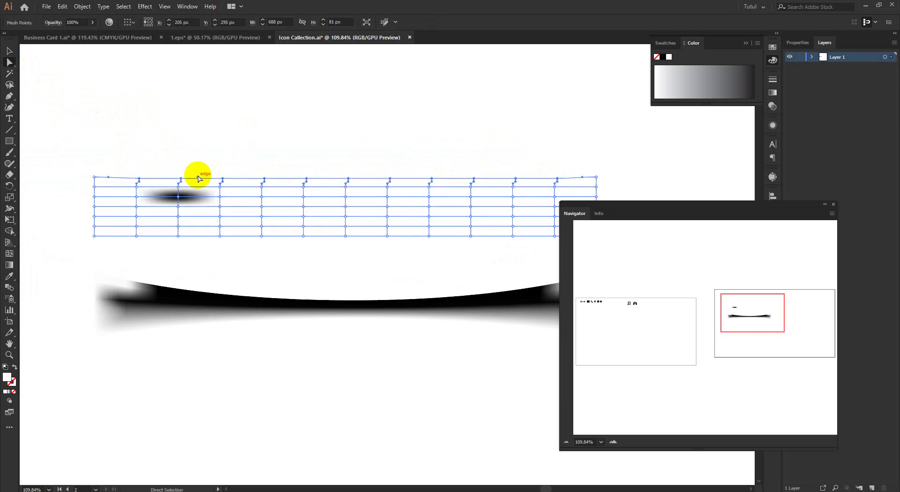
- Select the upper mesh's right-side rows, nudge them downward, and zoom around the meshes
left_click(159, 151)
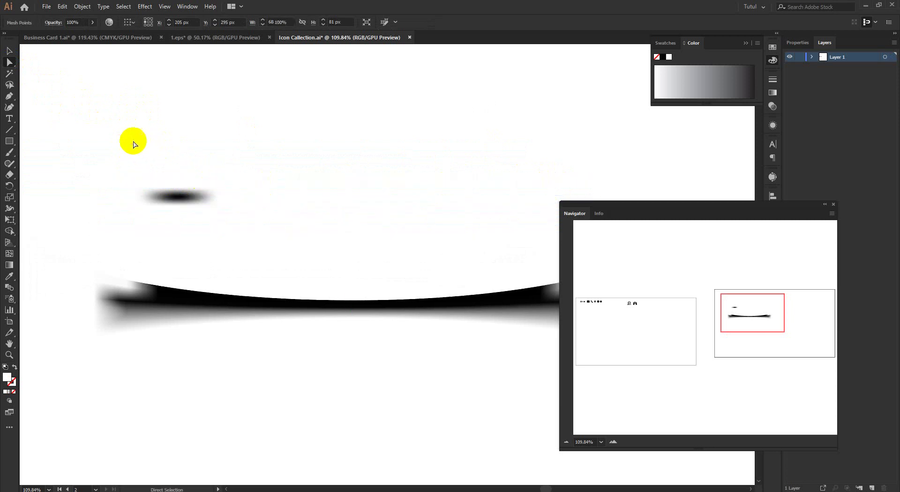
left_click(141, 178)
left_click_drag(115, 150, 562, 210)
key("Down")
key("Down")
key("Down")
key("Down")
key("Down")
key("Down")
key("Down")
key("Down")
key("Down")
key("Down")
key("Down")
key("Down")
key("Down")
key("Down")
key("Down")
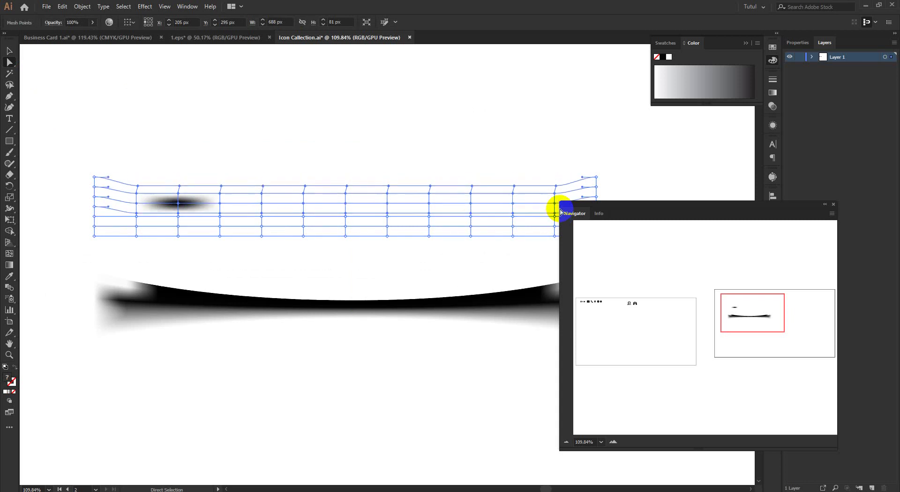
scroll(267, 179, "down", 3)
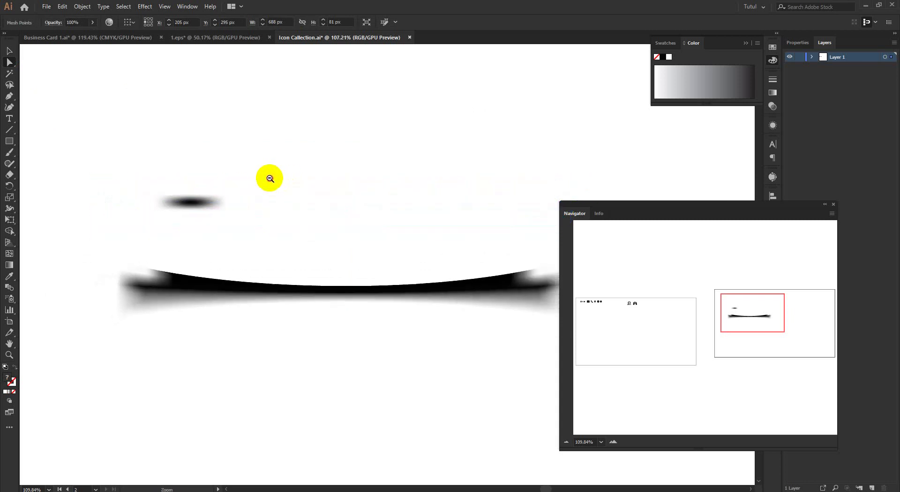
scroll(298, 184, "up", 2)
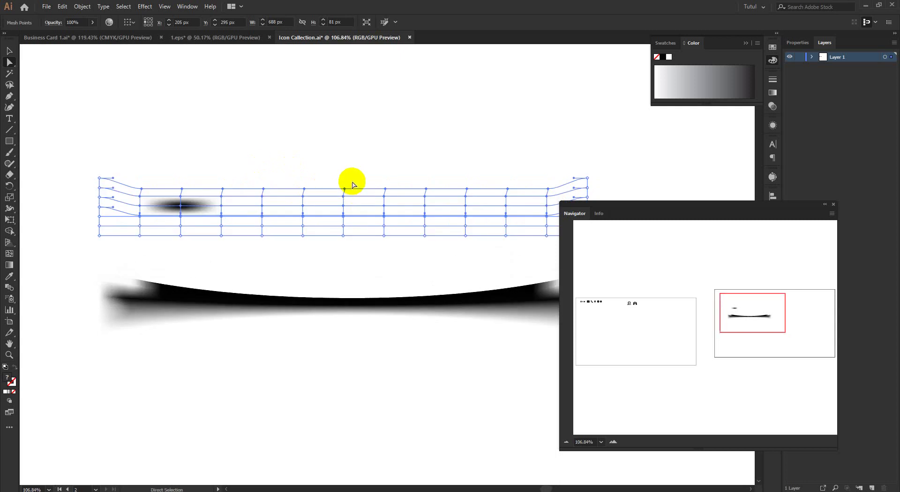
left_click(348, 156)
left_click(312, 196)
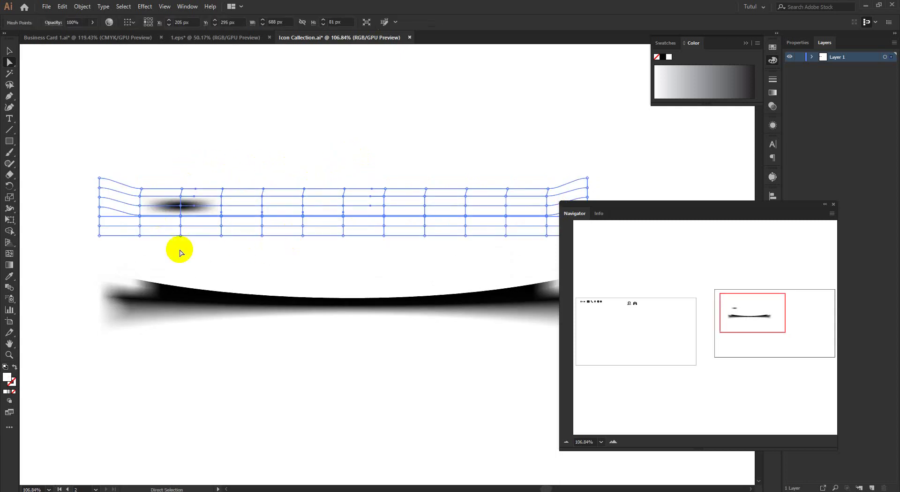
left_click(204, 300)
key("z")
left_click_drag(396, 317, 282, 256)
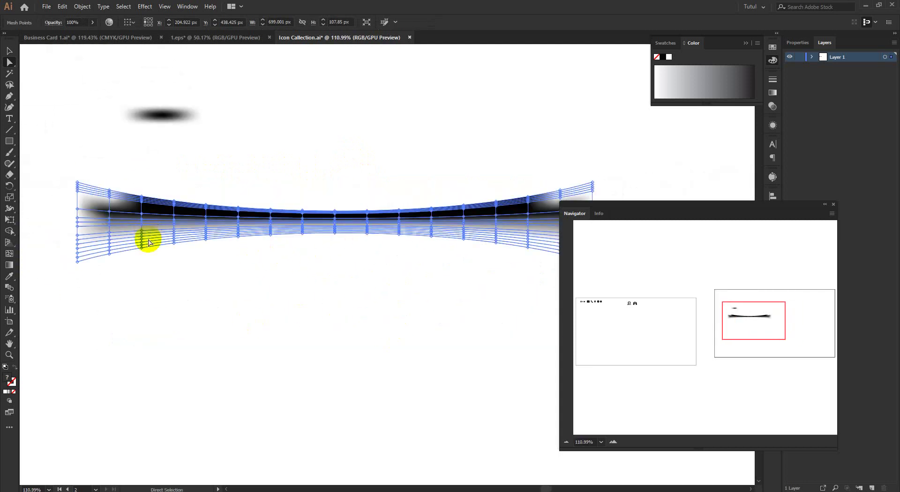
left_click(210, 114)
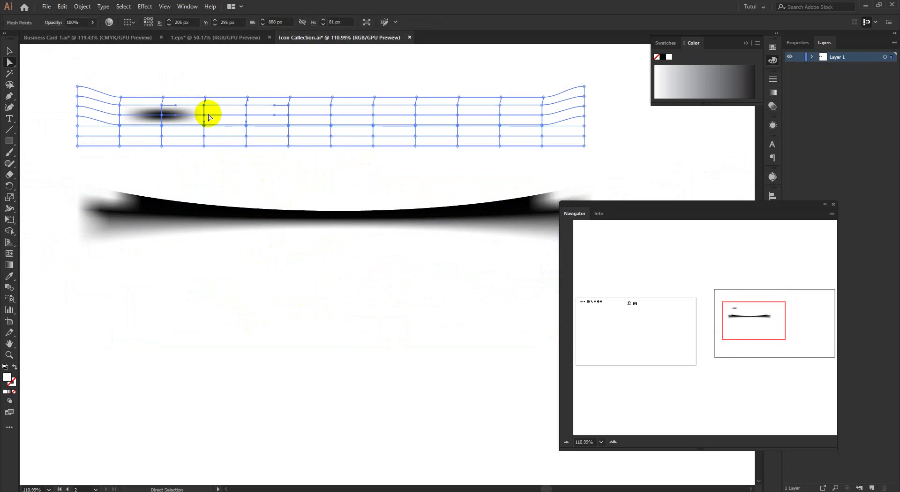
- Delete the small oval mesh object and return to the Google Meet tab
left_click(9, 50)
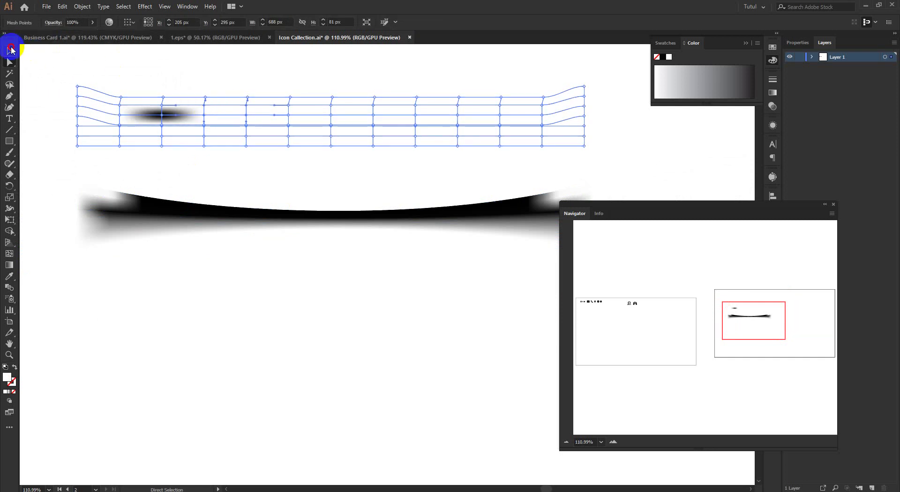
left_click(223, 178)
left_click(263, 127)
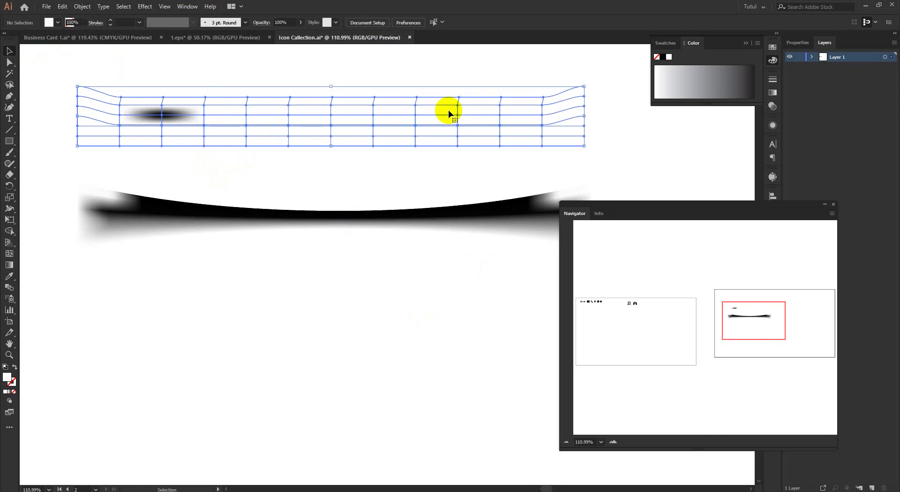
key("Delete")
left_click(284, 226)
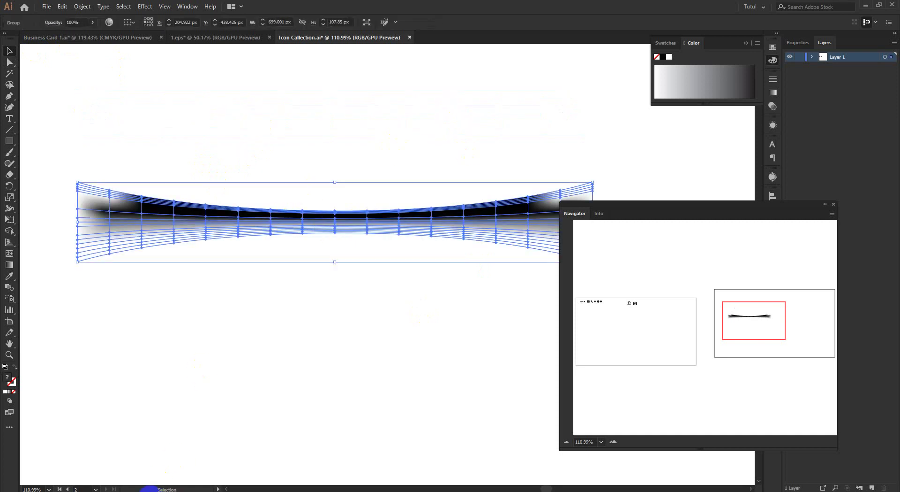
left_click(86, 456)
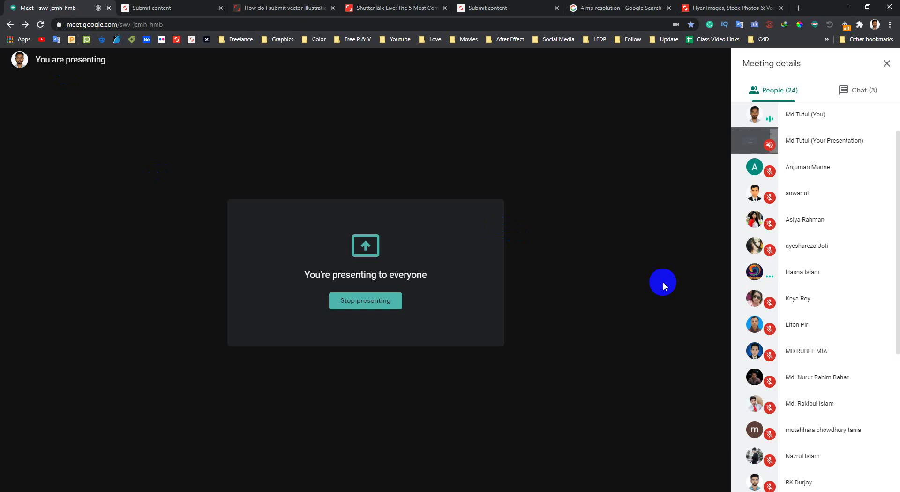
- Stop presenting your screen from the 'You are presenting' menu in Google Meet
left_click(665, 465)
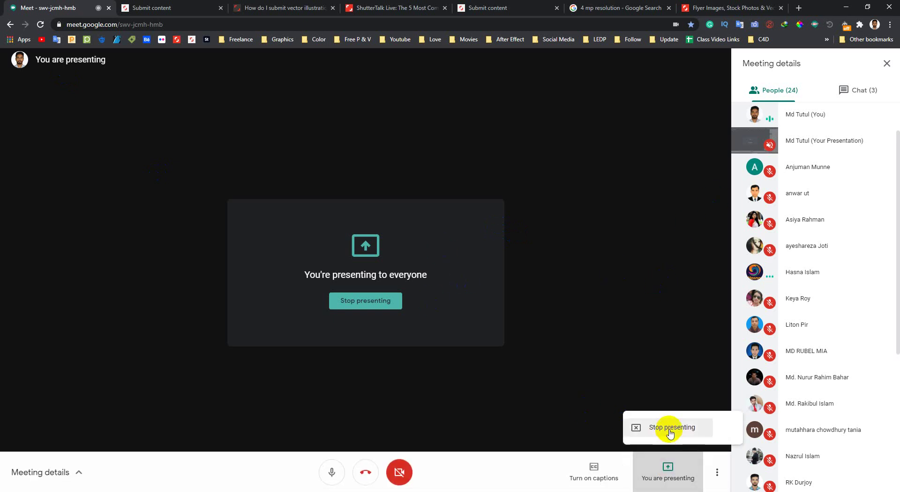
left_click(671, 431)
scroll(814, 371, "down", 1)
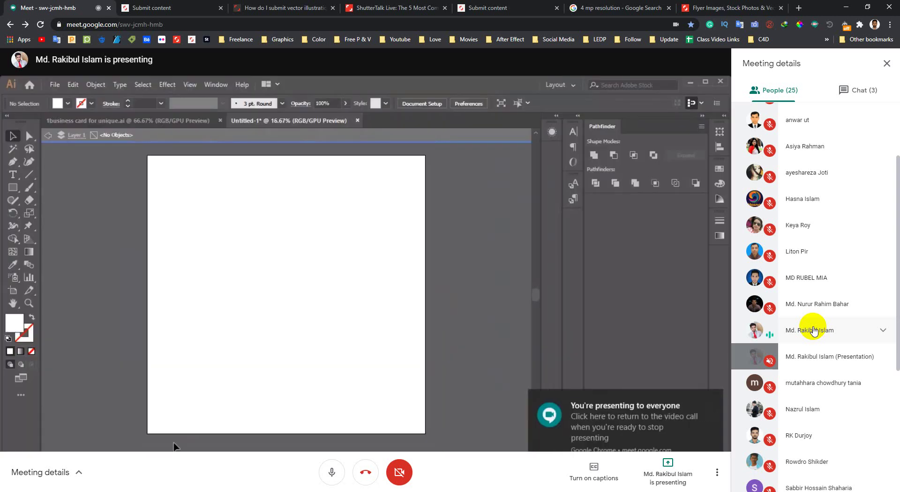
- Mute the Meet microphone, briefly unmute it, then mute it again
left_click(330, 472)
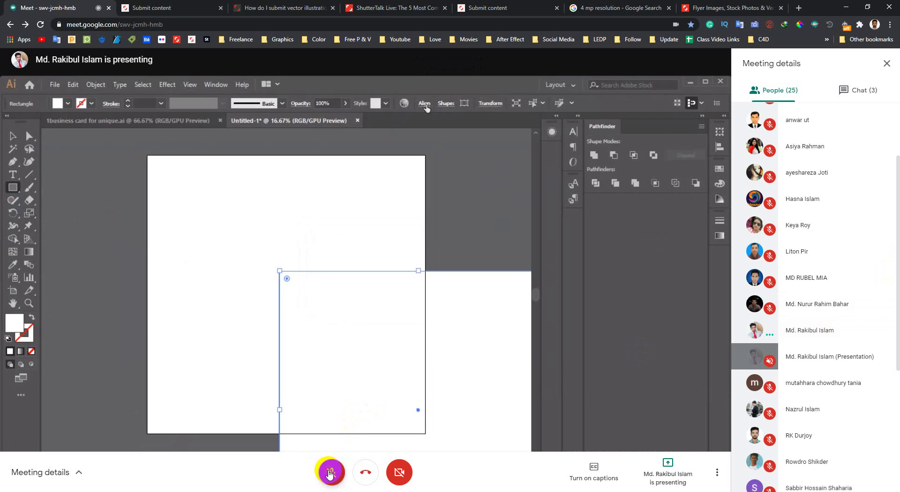
left_click(330, 472)
scroll(865, 353, "down", 5)
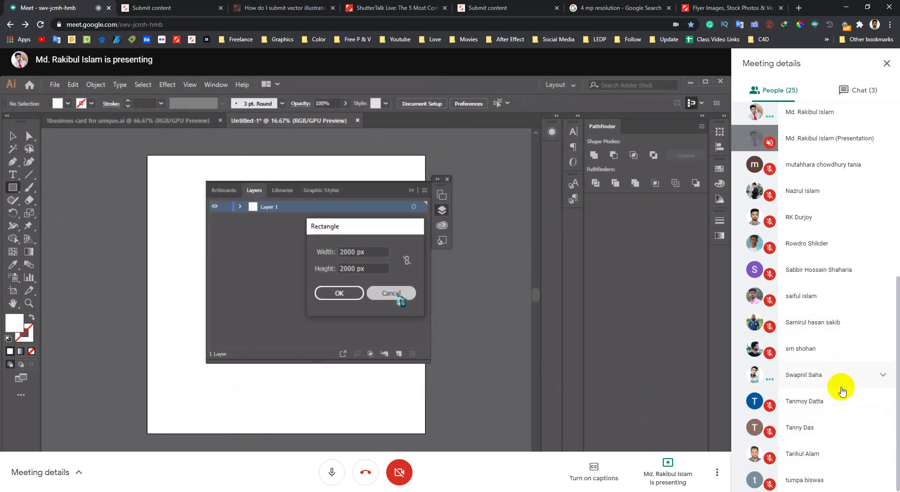
mouse_move(456, 356)
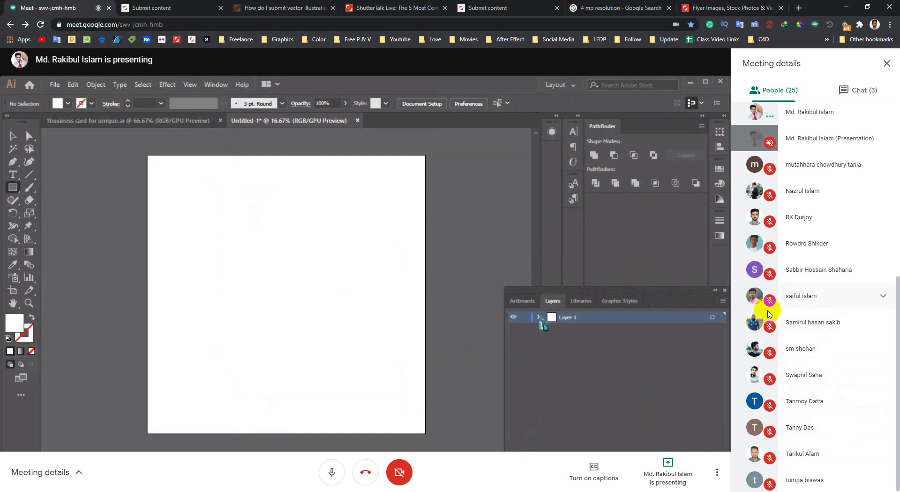
left_click(331, 475)
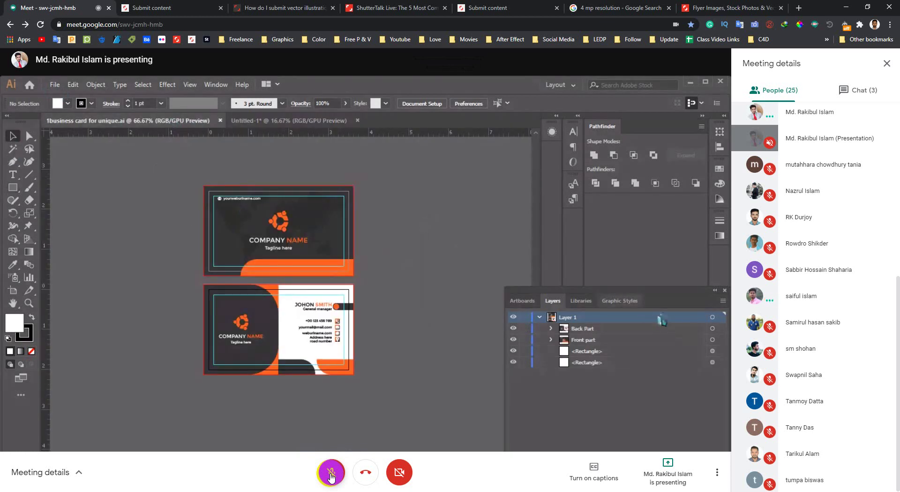
- Toggle the Meet microphone on and off several times, finishing unmuted
left_click(331, 474)
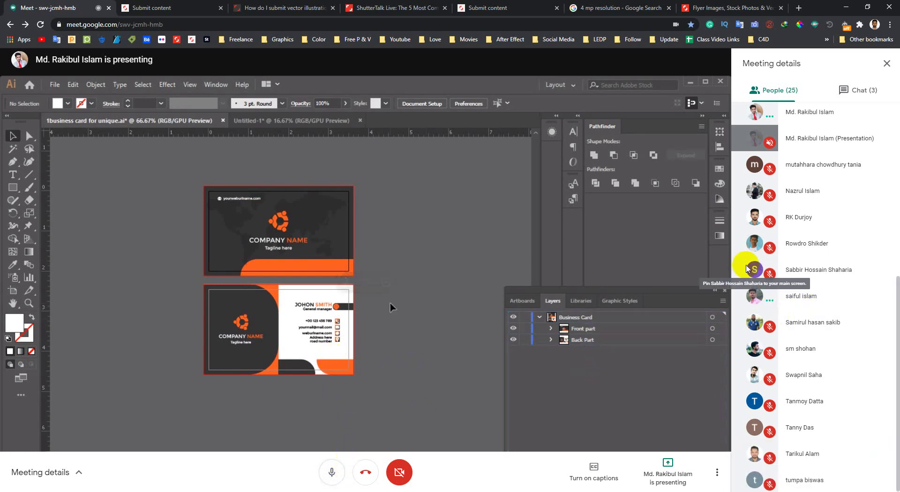
left_click(335, 472)
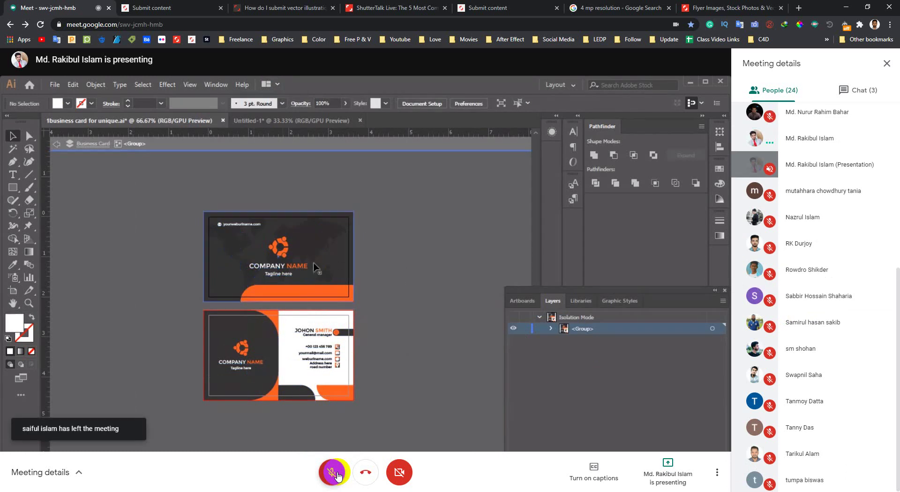
left_click(328, 473)
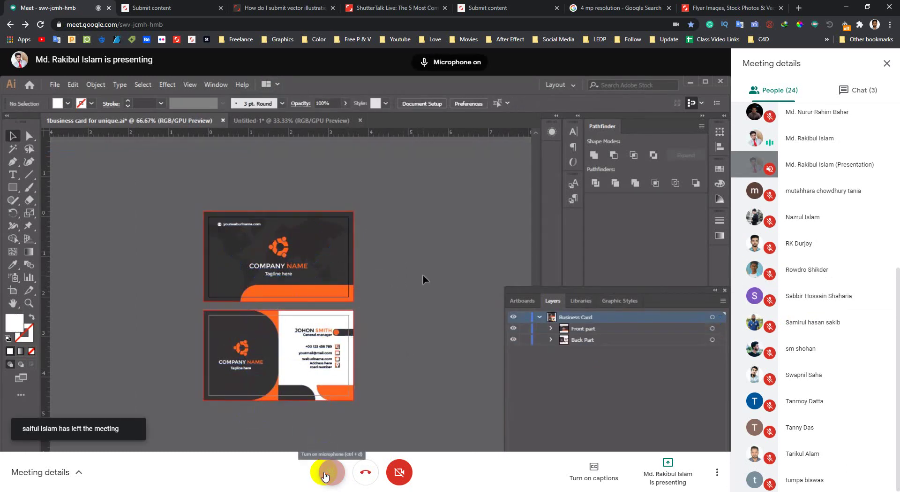
left_click(326, 475)
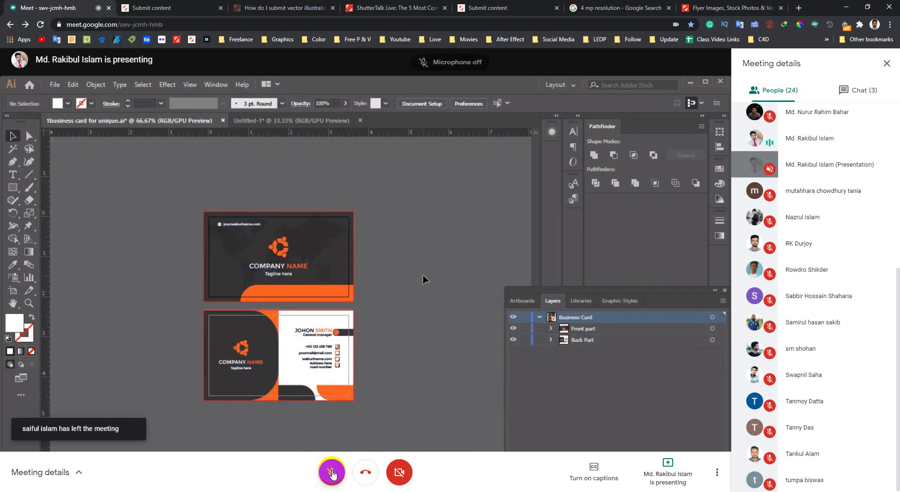
left_click(332, 473)
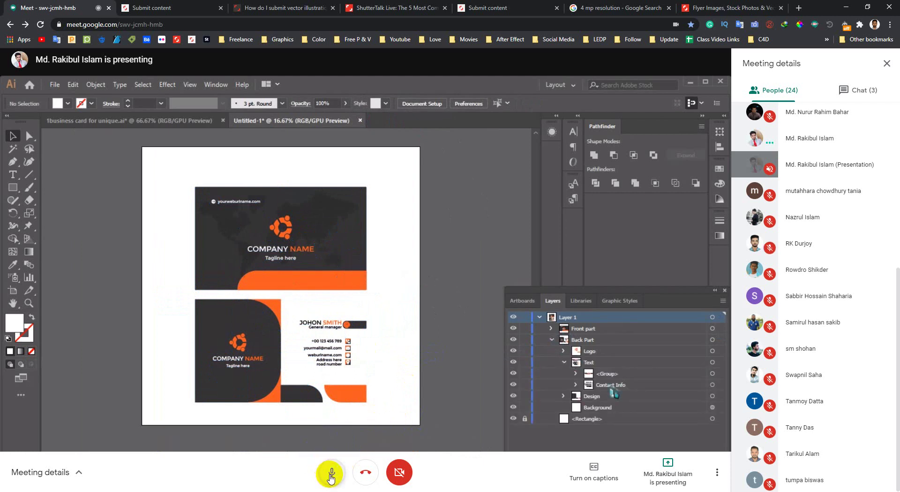
left_click(331, 475)
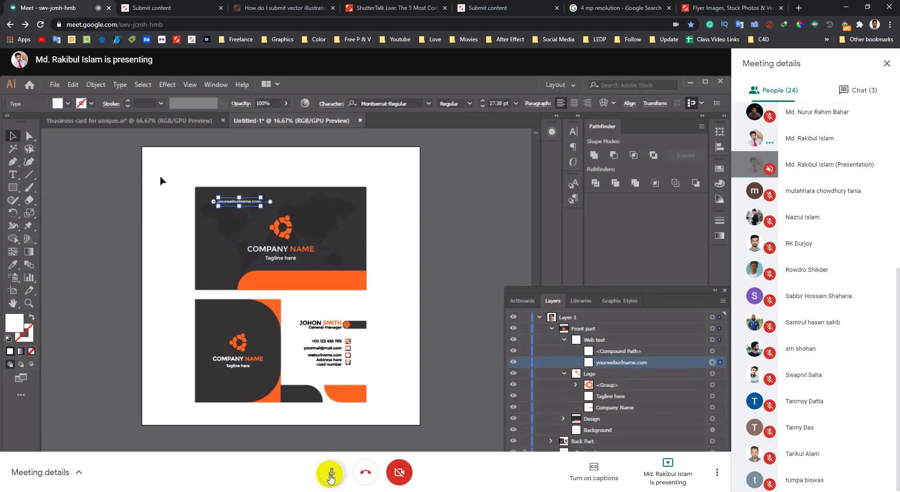
- Convert the yourweburlname.com text to outlines with Type > Create Outlines
left_click(120, 84)
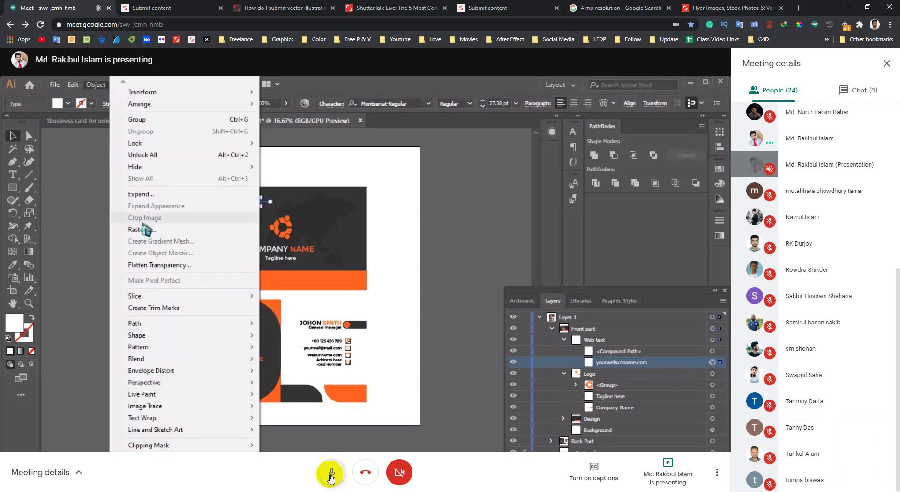
mouse_move(86, 81)
mouse_move(120, 86)
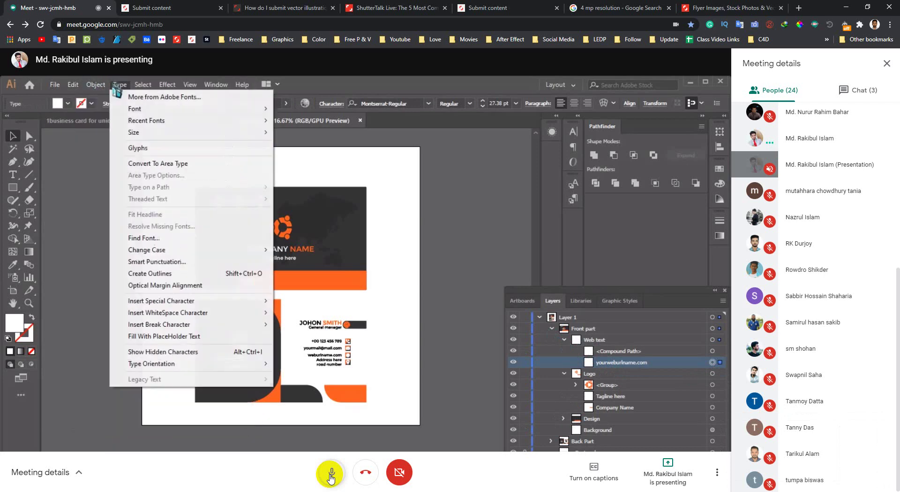
left_click(176, 275)
left_click(446, 358)
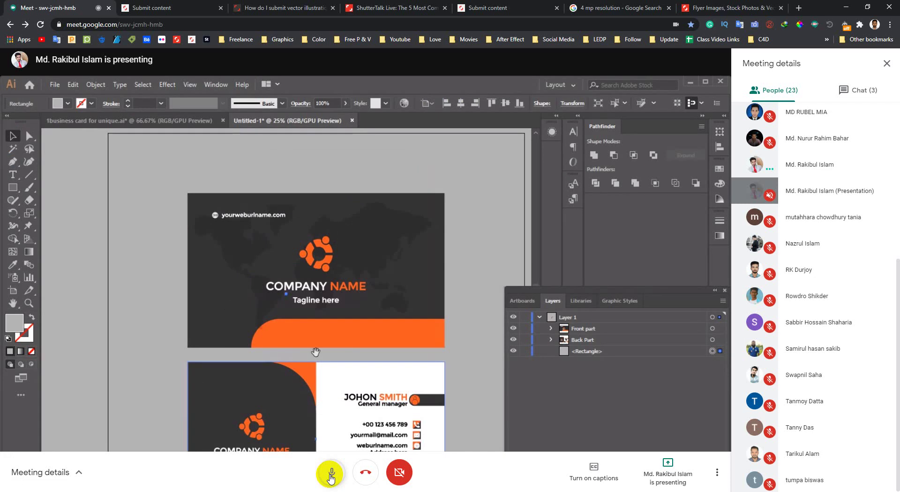
- Bring WhatsApp forward, open the Sariatpur-GD-475 (2-4pm) group chat, and show its attachment options
left_click(161, 483)
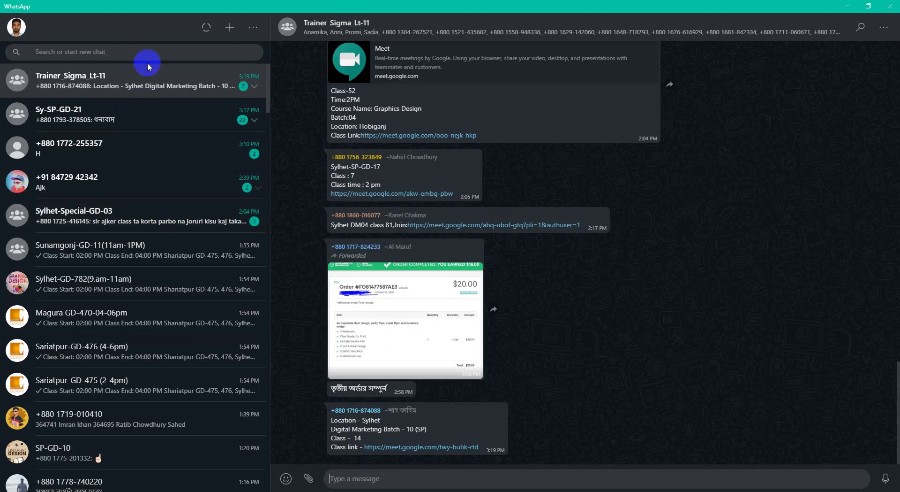
left_click(148, 143)
left_click(157, 75)
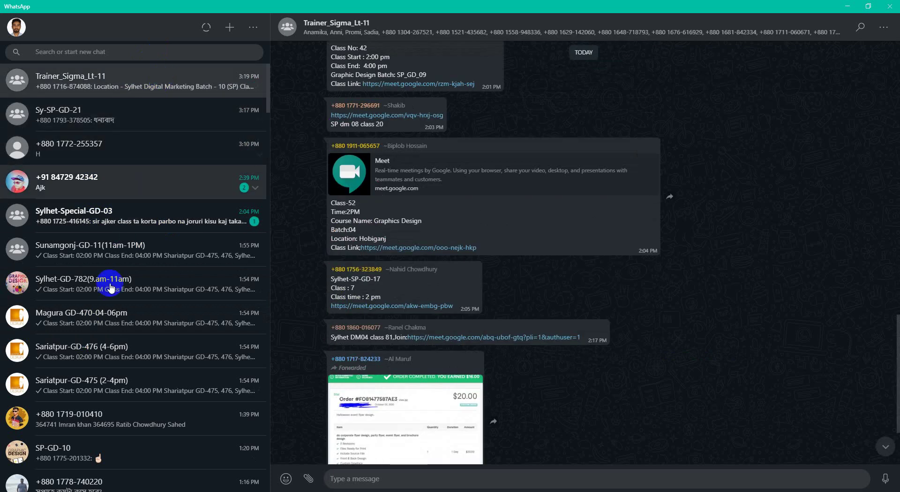
left_click(121, 393)
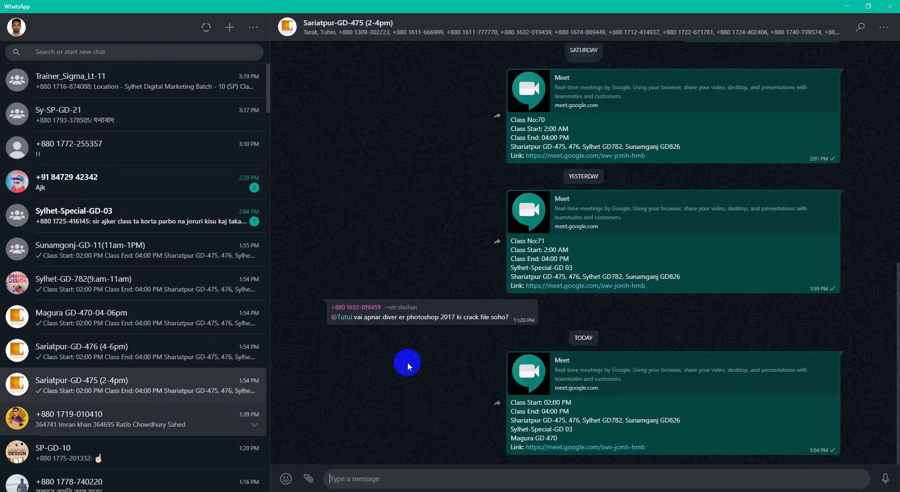
left_click(308, 478)
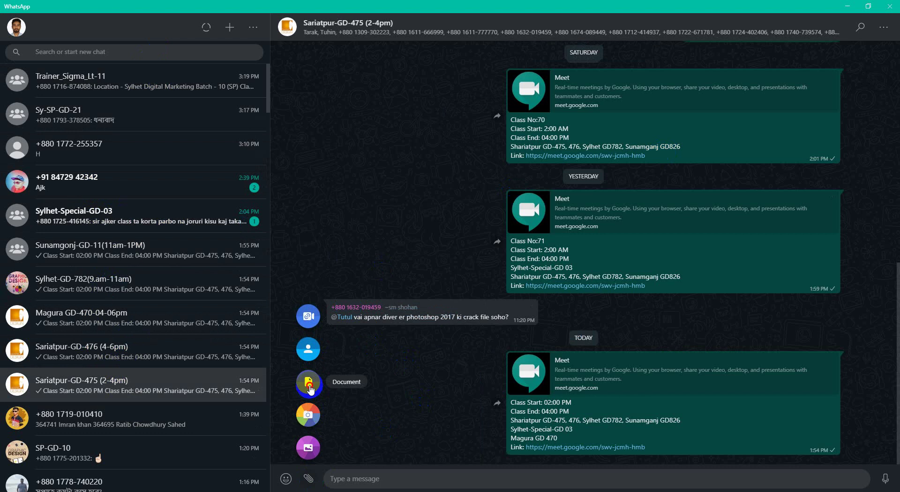
- Start attaching a document, browse the TUTUL (E:) and Graphics (G:) drives, then cancel the picker
left_click(308, 381)
scroll(38, 174, "down", 5)
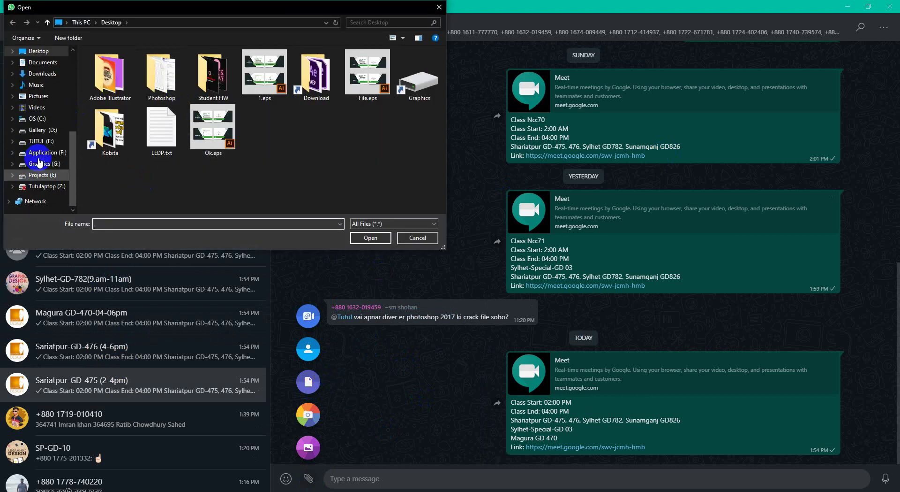
left_click(41, 141)
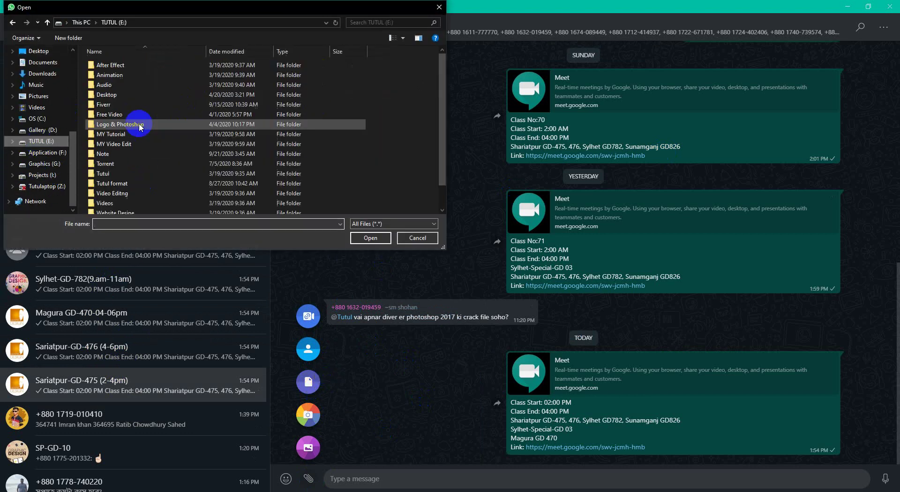
left_click(44, 163)
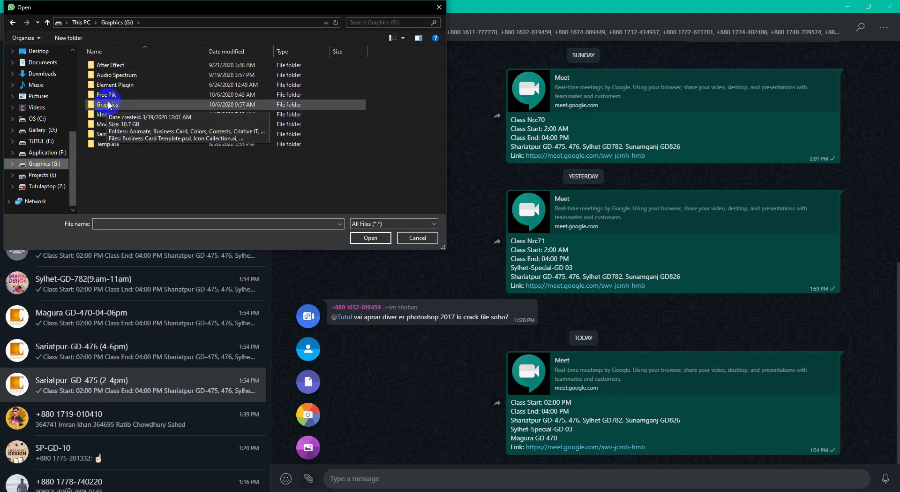
left_click(117, 75)
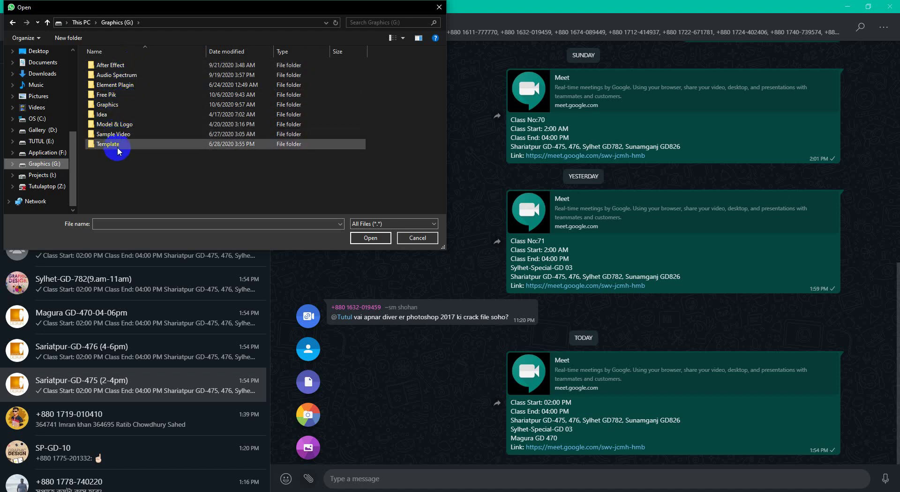
left_click(418, 237)
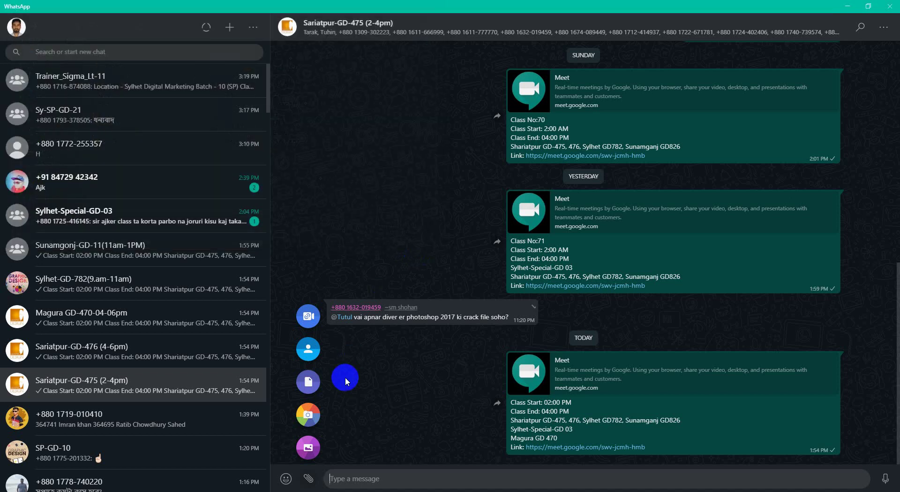
- Attach Icon Callection.ai from Graphics (G:) > Graphics and send it to the group
left_click(308, 382)
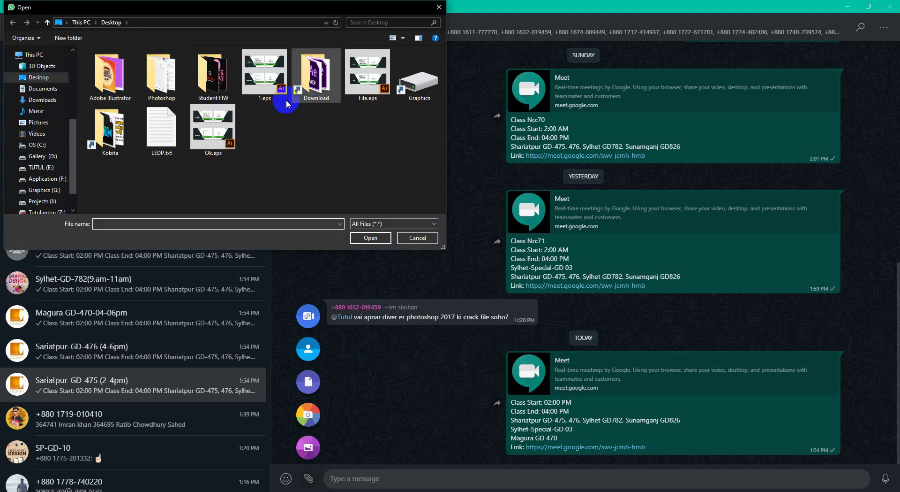
scroll(46, 164, "down", 1)
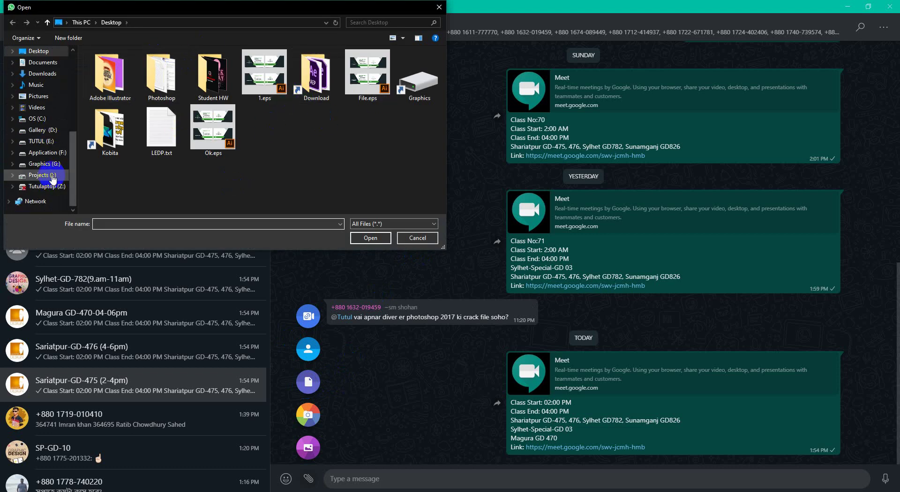
left_click(41, 141)
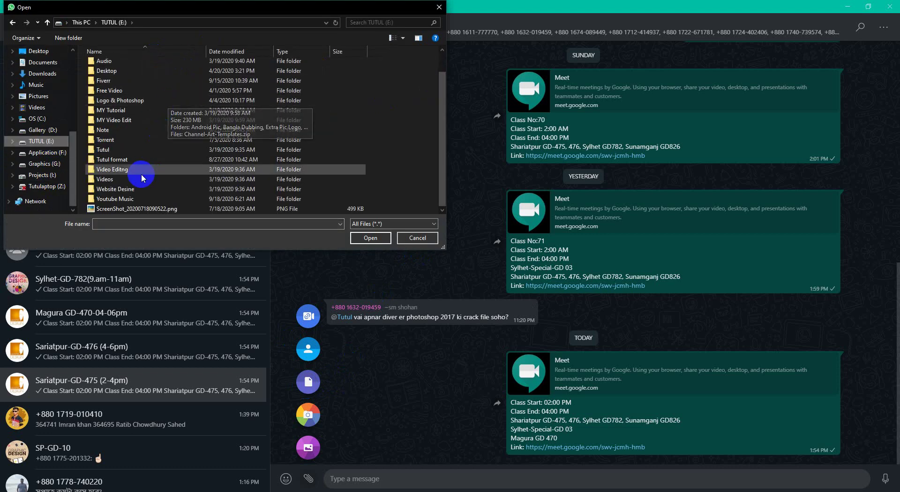
left_click(44, 163)
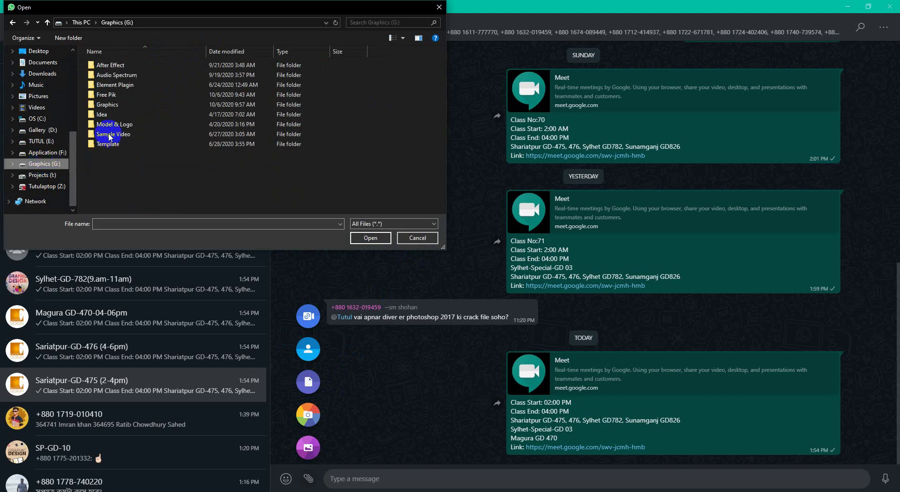
double_click(126, 105)
scroll(195, 123, "down", 5)
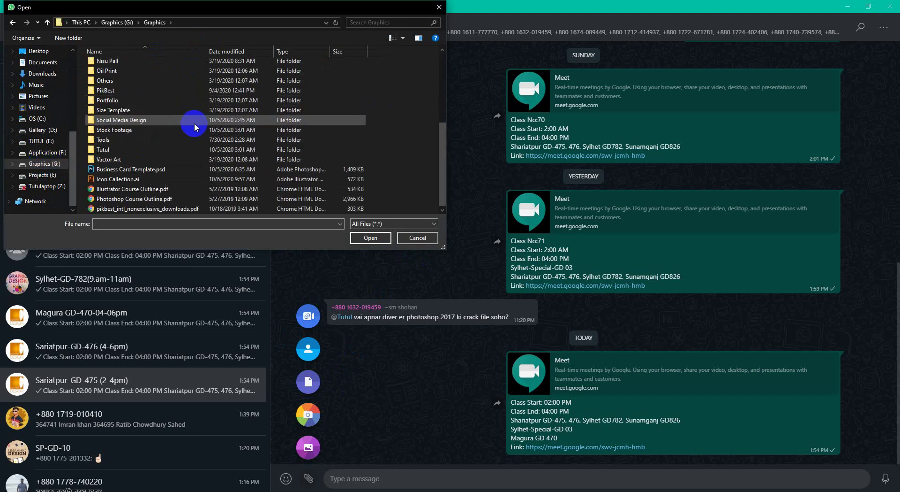
left_click(179, 179)
left_click(371, 237)
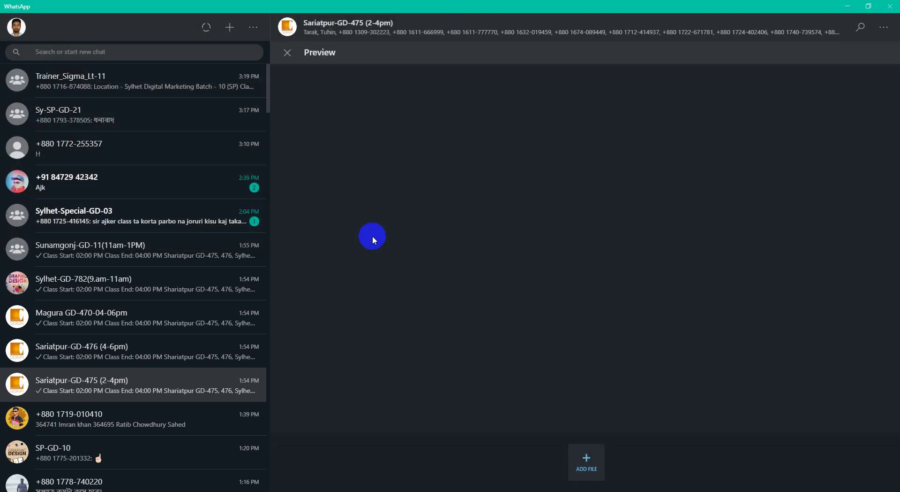
left_click(871, 422)
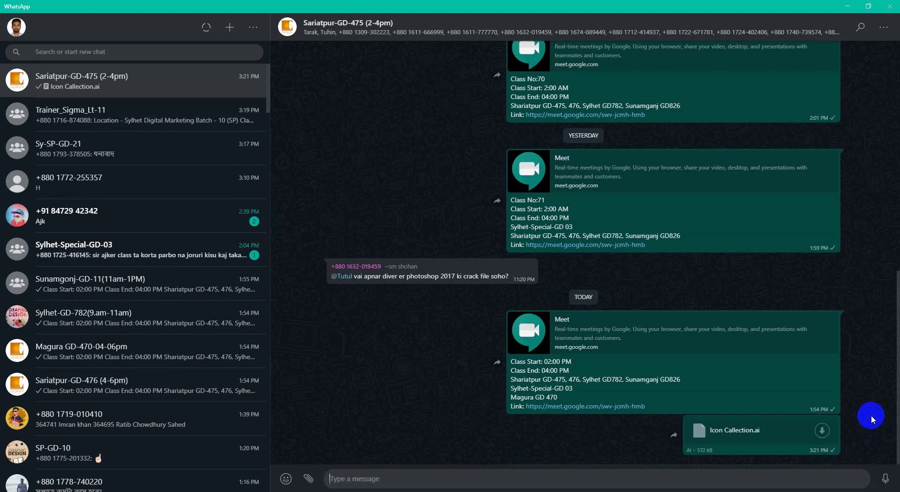
- Switch to the Google Meet call and WhatsApp, then open and cancel the black swatch's settings
left_click(153, 488)
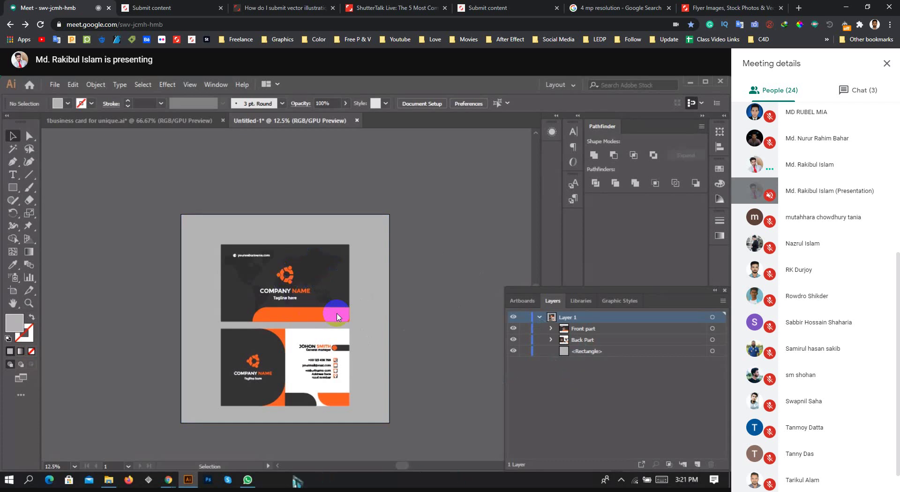
left_click(248, 479)
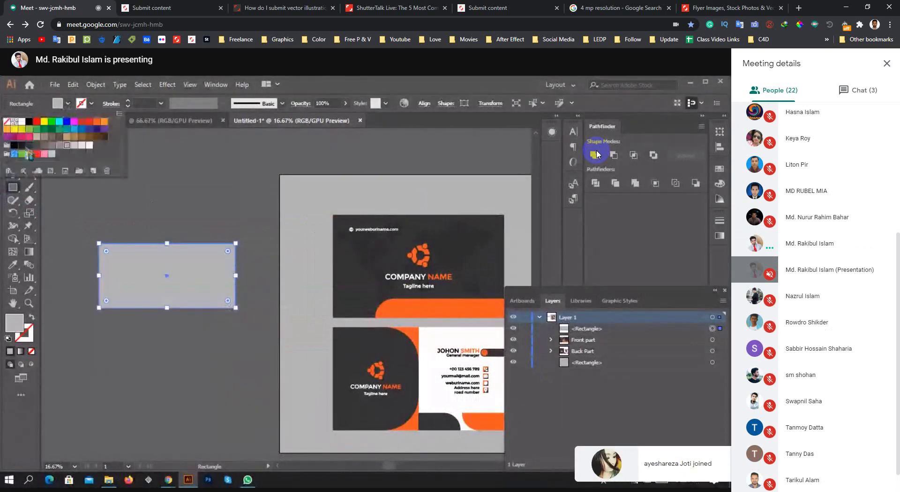
double_click(22, 146)
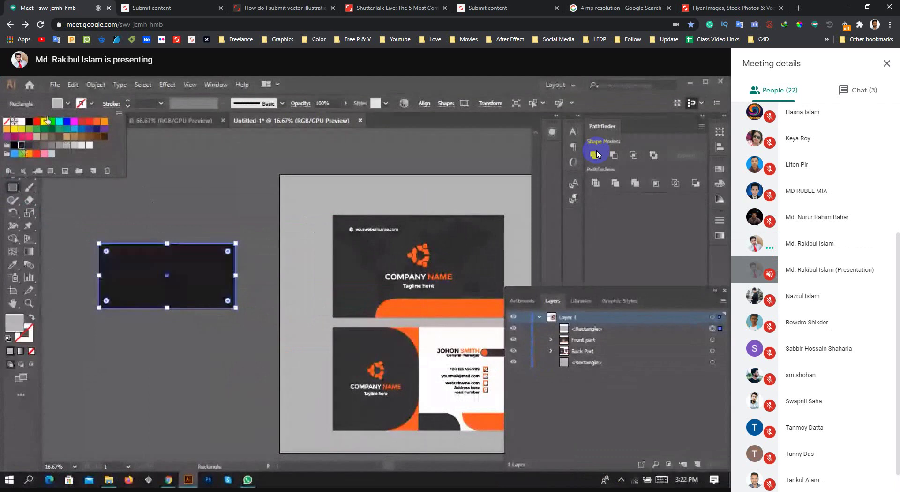
key("Escape")
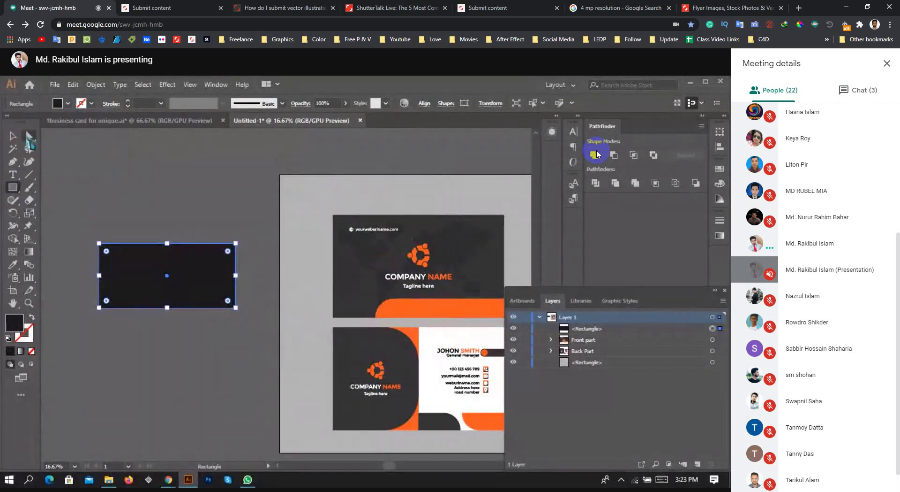
- Dismiss the Move dialog, delete the black rectangle, and Alt+Tab to WhatsApp
double_click(29, 135)
left_click(397, 356)
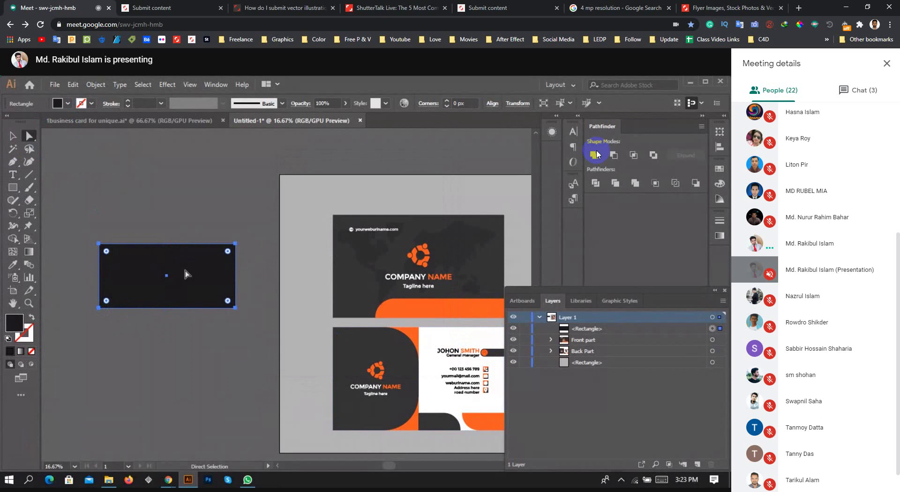
key("Delete")
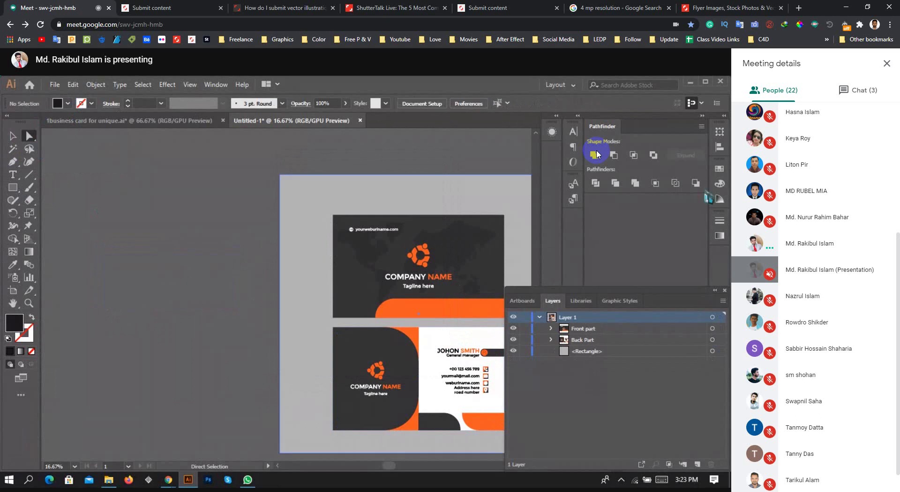
key("alt+Tab")
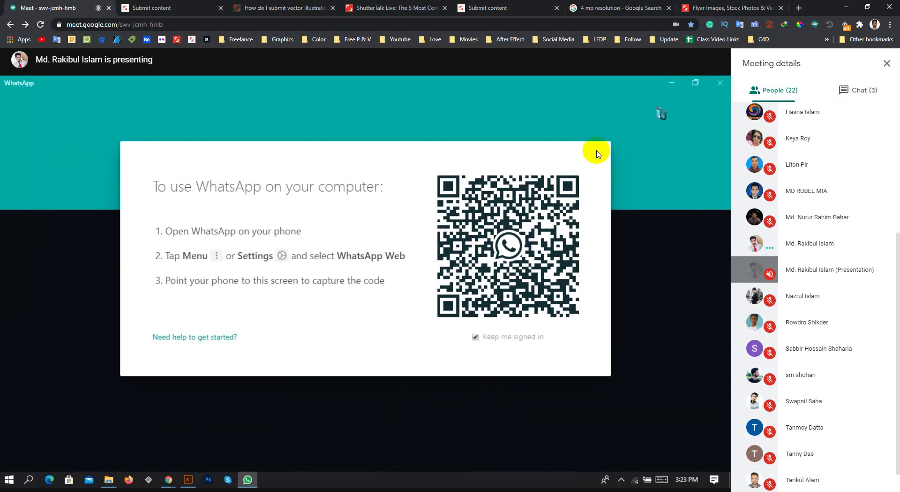
- Open the LEDP GD-475 Facebook group from the LEDP bookmarks in a new tab and view it
scroll(807, 393, "up", 3)
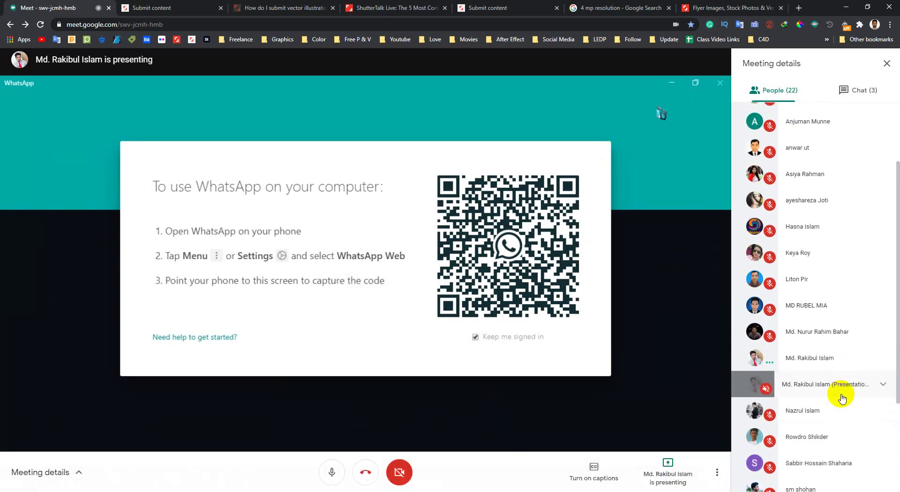
scroll(843, 395, "down", 1)
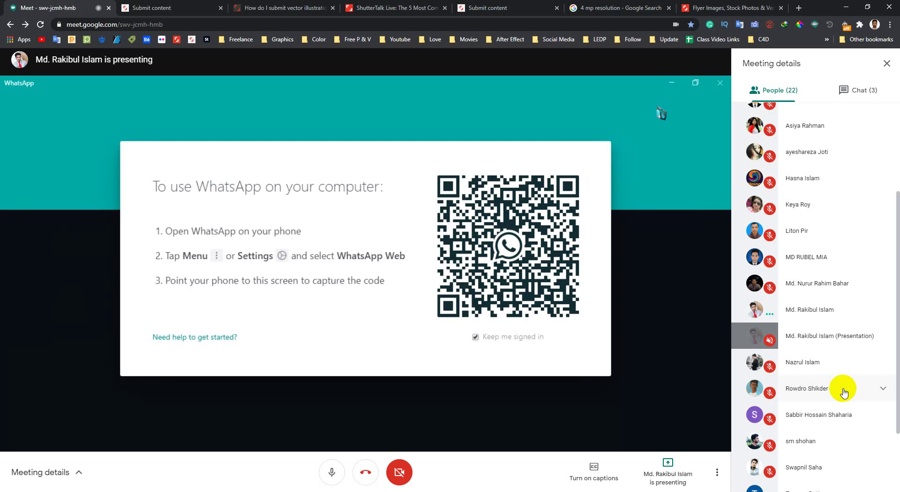
scroll(845, 391, "down", 2)
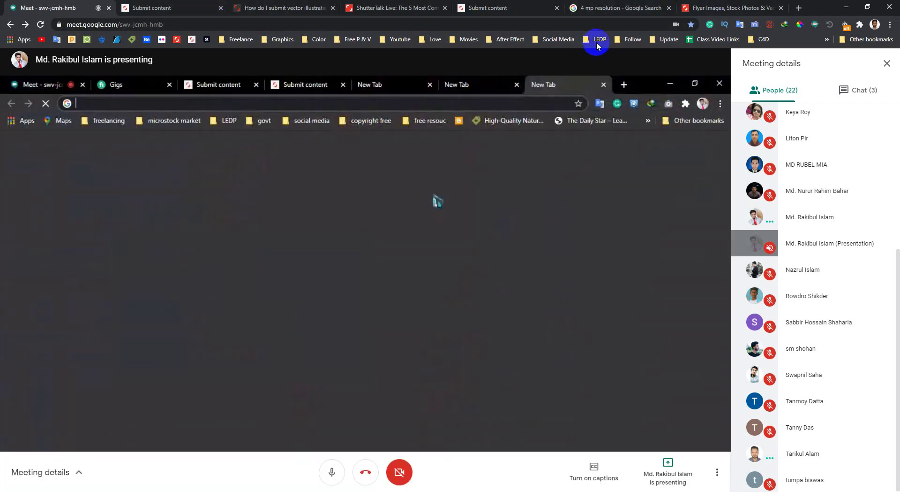
left_click(596, 40)
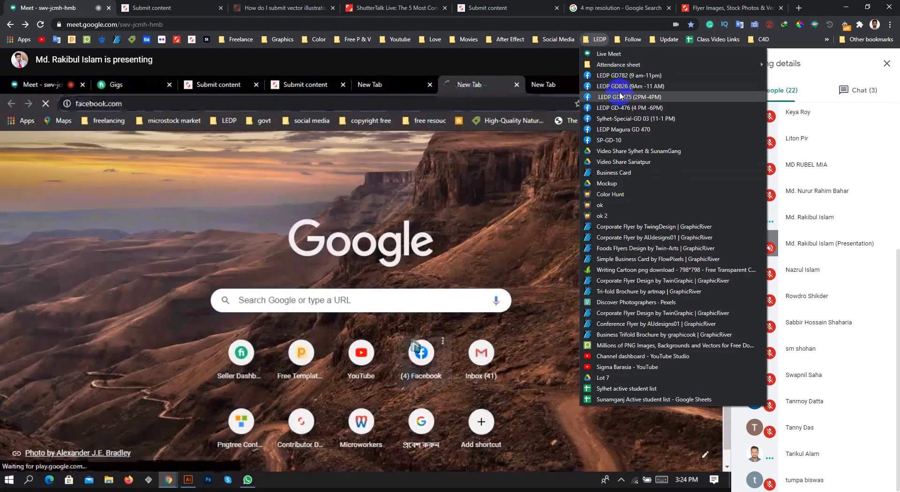
middle_click(624, 86)
left_click(746, 6)
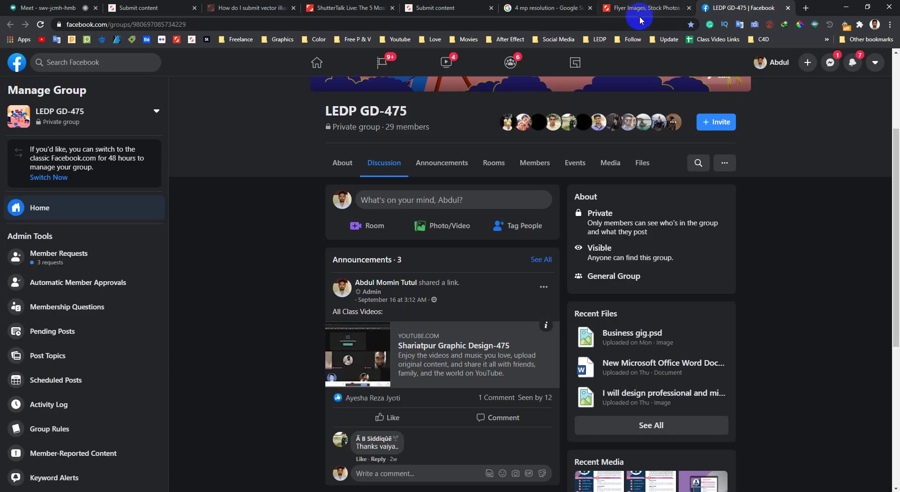
- Start a new post in the LEDP GD-475 group and choose to attach a file
left_click(439, 225)
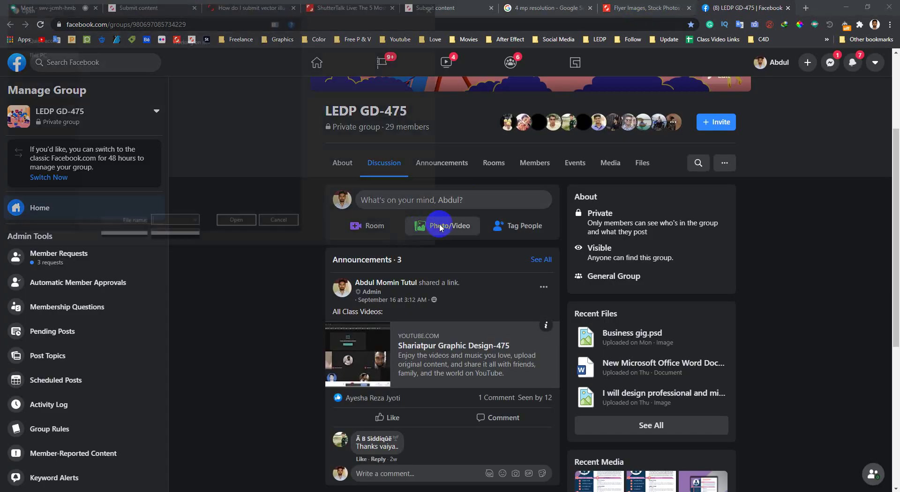
left_click(420, 179)
left_click(493, 200)
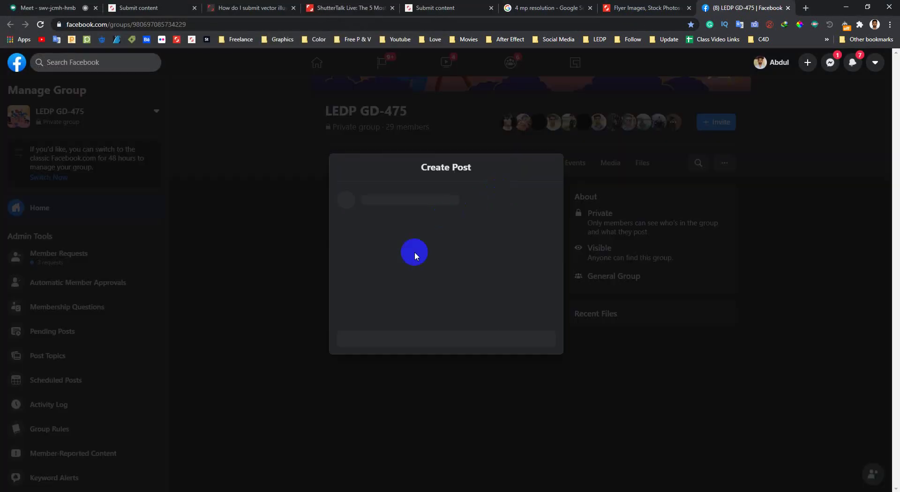
left_click(543, 308)
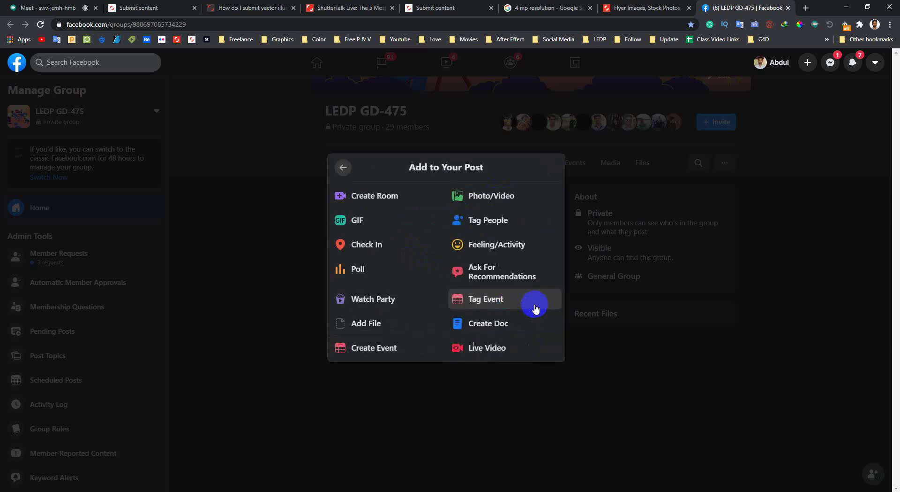
left_click(363, 321)
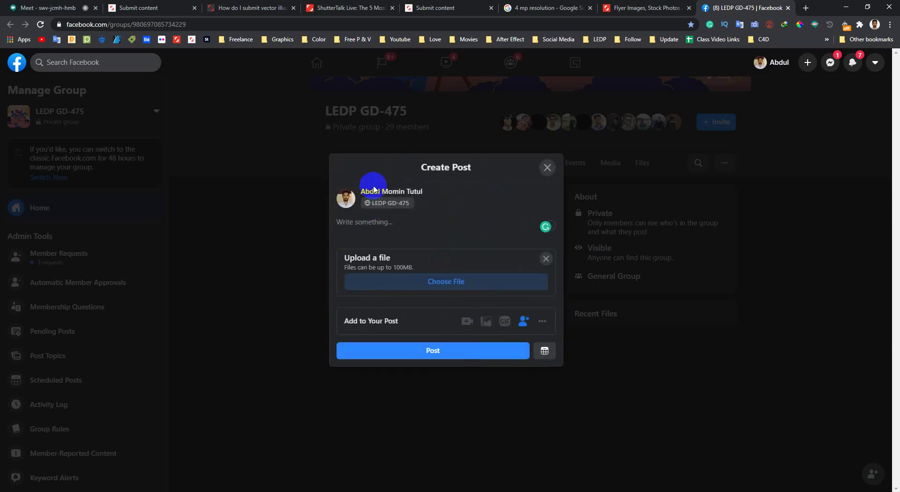
left_click(432, 284)
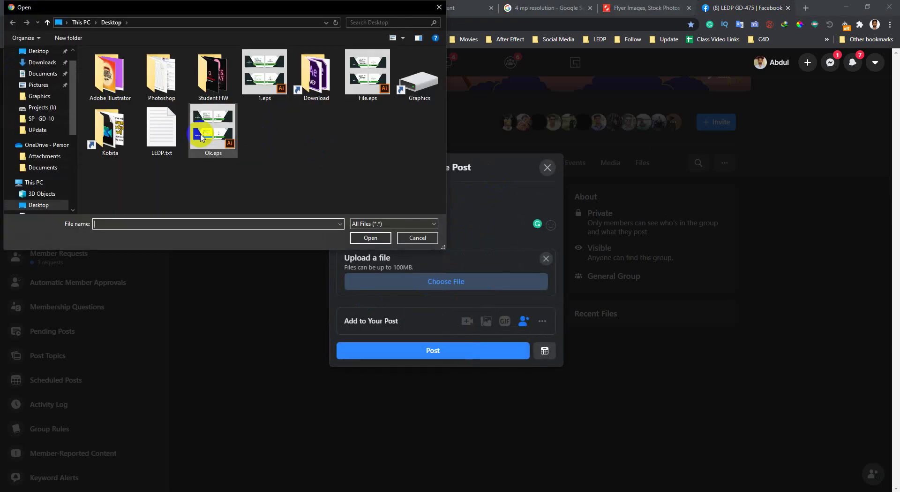
- Attach Icon Callection.ai from Graphics (G:)\Graphics to the post
left_click(49, 205)
scroll(43, 197, "down", 3)
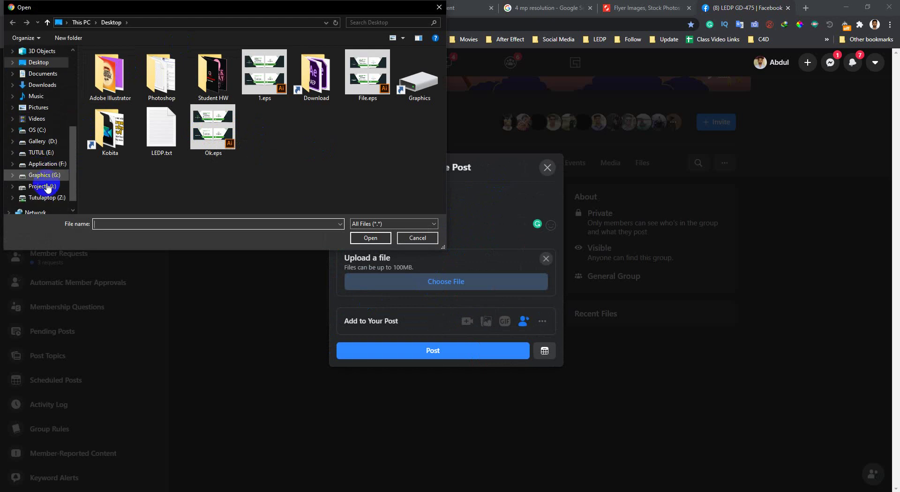
left_click(45, 178)
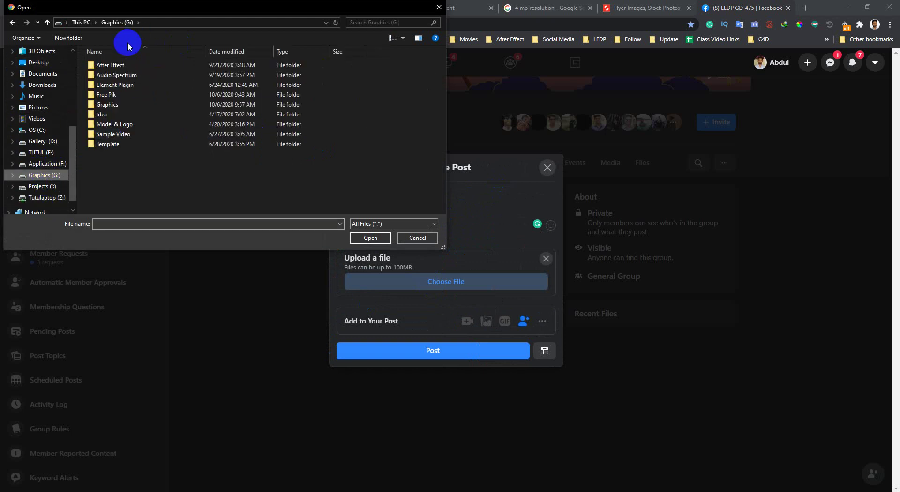
double_click(113, 104)
scroll(144, 154, "down", 5)
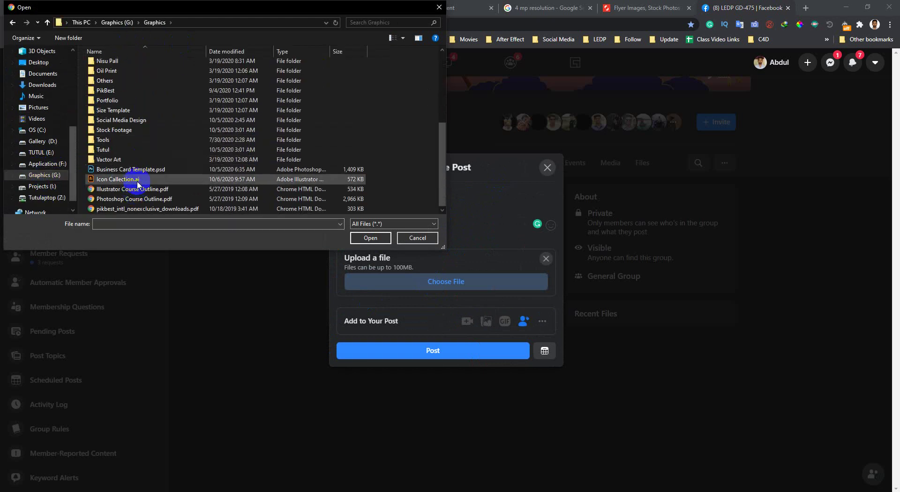
left_click(141, 179)
left_click(380, 239)
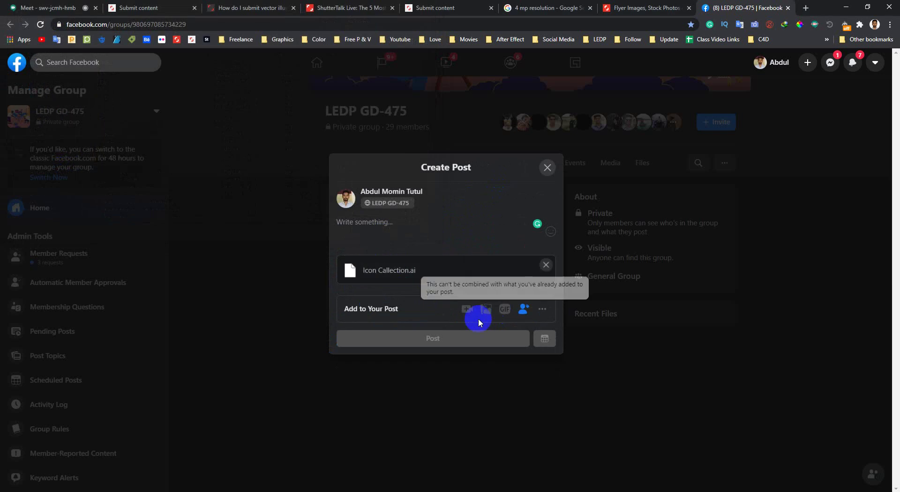
- Caption the post 'Sh', publish it, and return to Google Meet
left_click(446, 338)
left_click(408, 223)
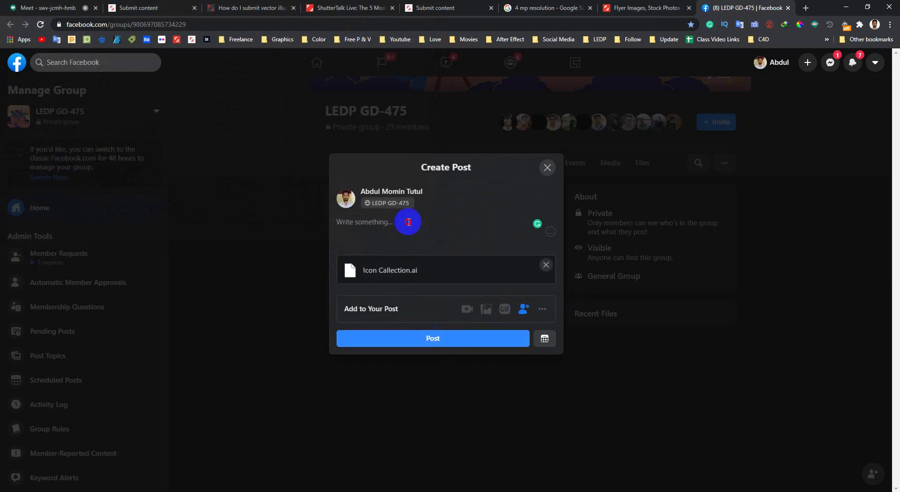
left_click(395, 225)
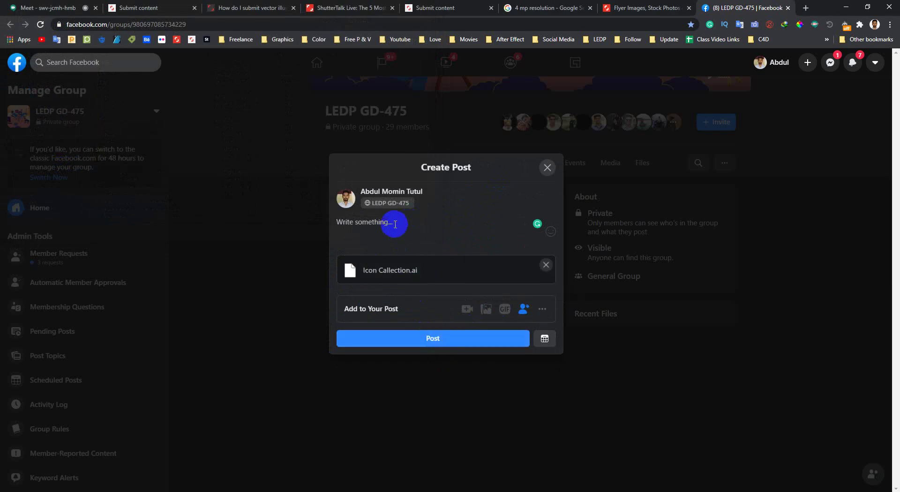
type("Sh")
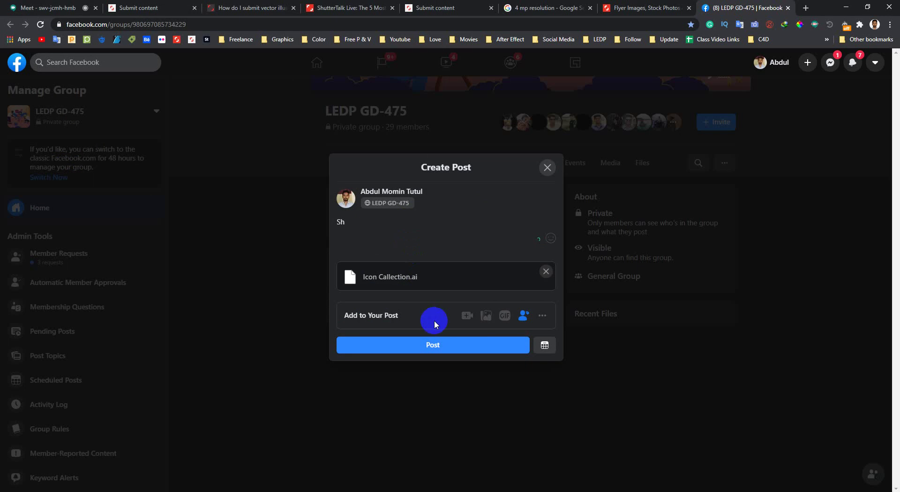
left_click(435, 337)
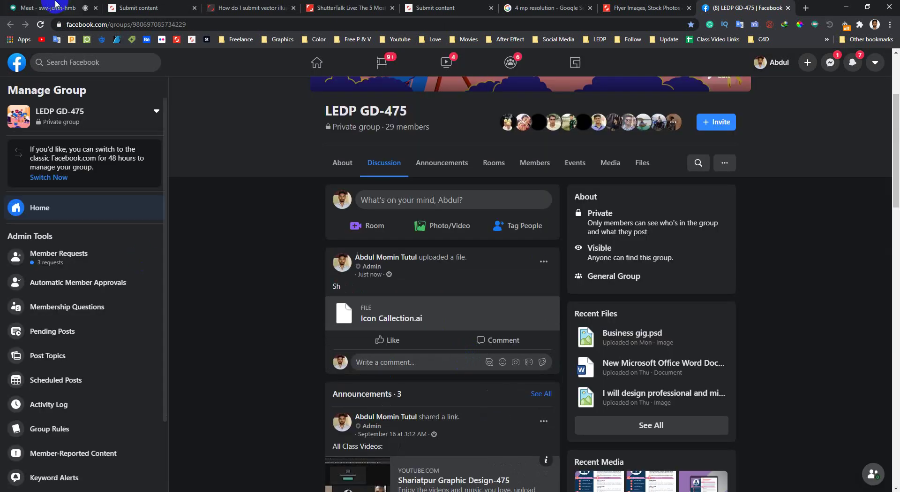
key("ctrl+1")
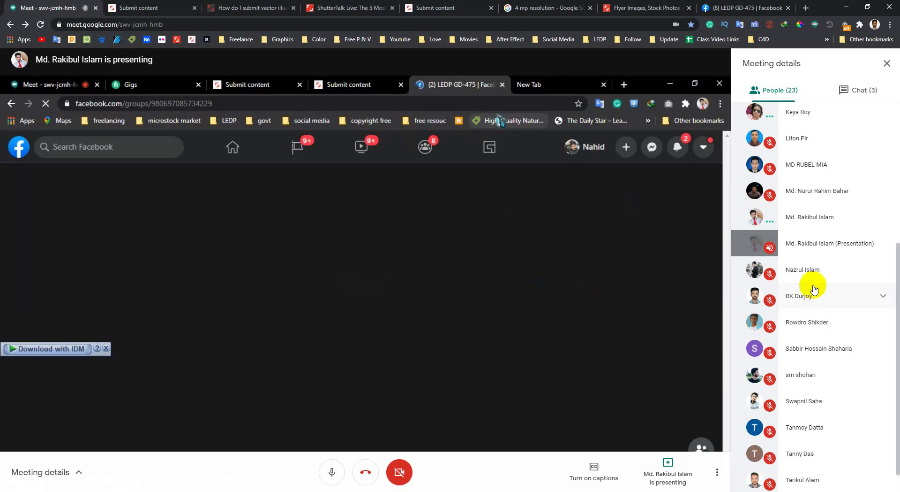
- Close the Flyer Images Shutterstock tab, then go back to the Google Meet tab
scroll(826, 285, "up", 2)
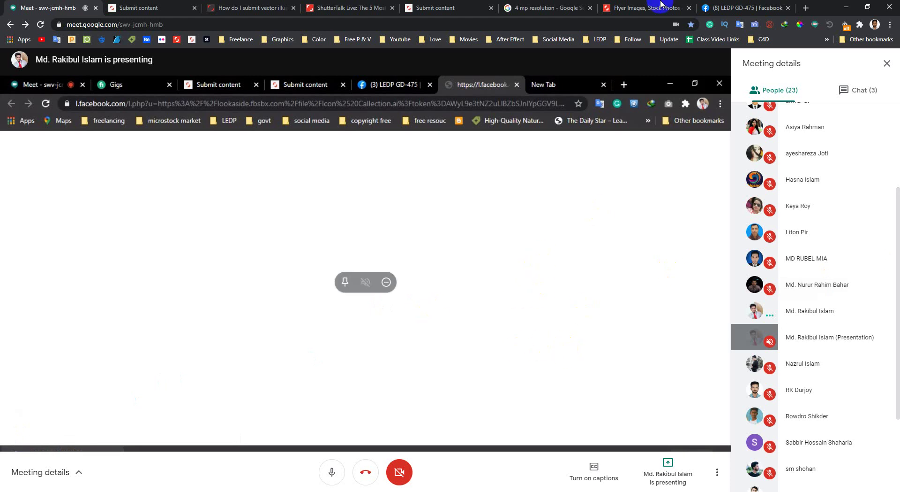
left_click(661, 8)
left_click(690, 7)
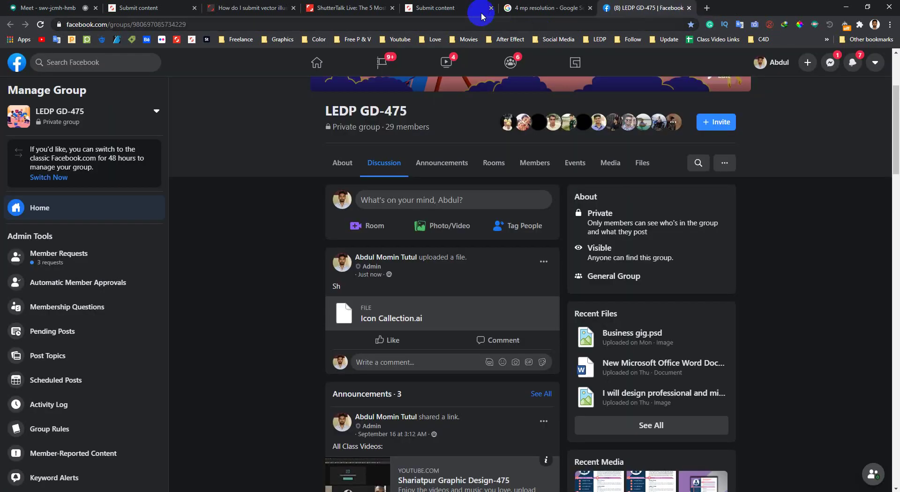
left_click(448, 8)
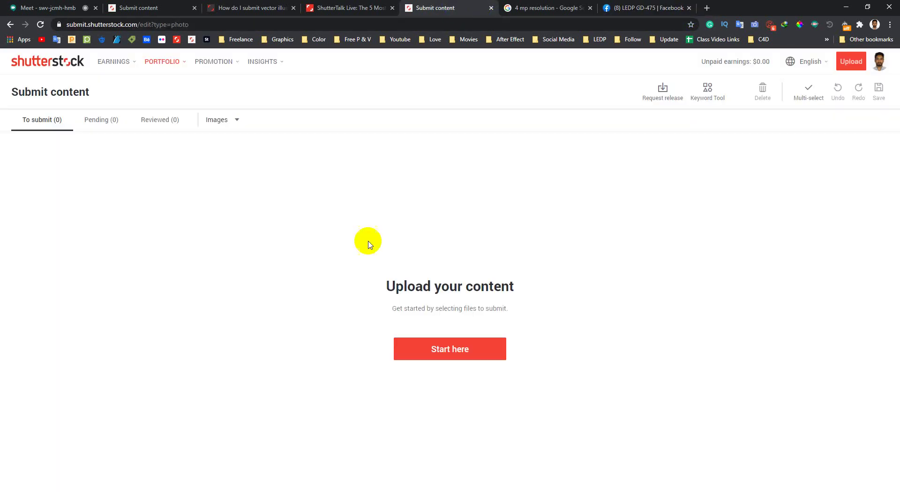
left_click(76, 8)
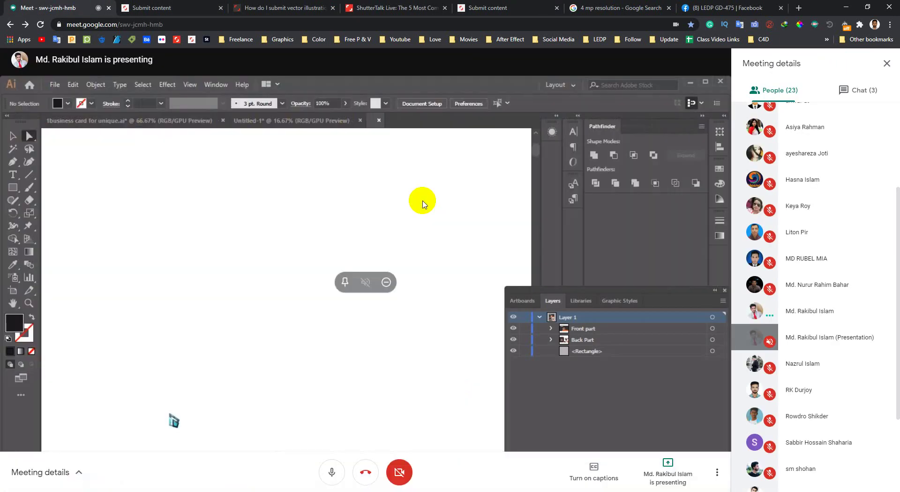
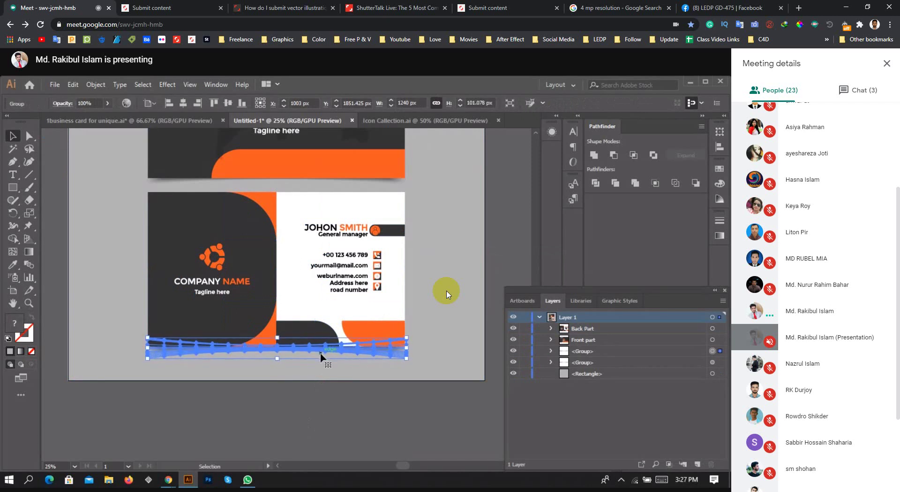
- Group the square gray background rectangle with both wavy edge shapes using Ctrl+G
key("Delete")
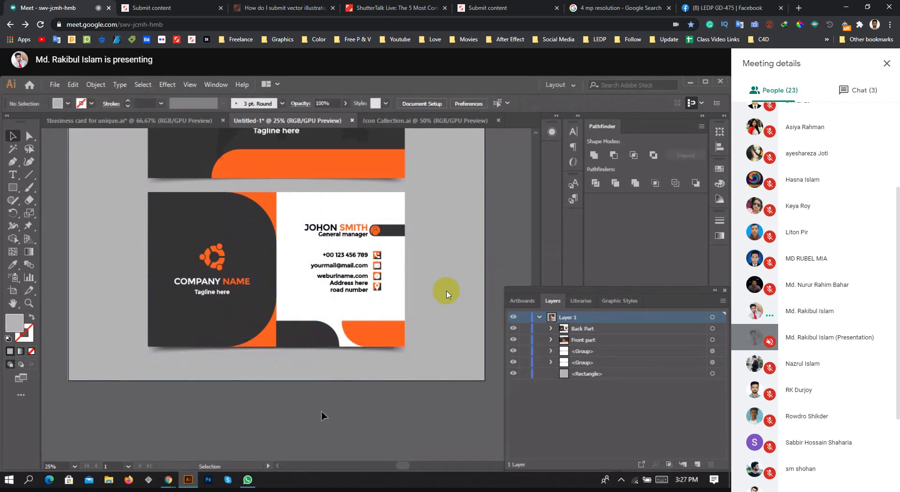
key("ctrl+minus")
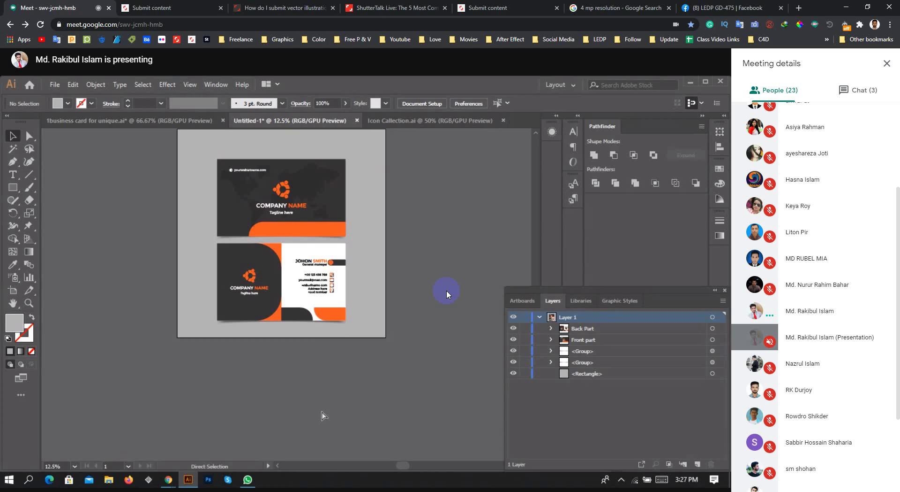
left_click(139, 256)
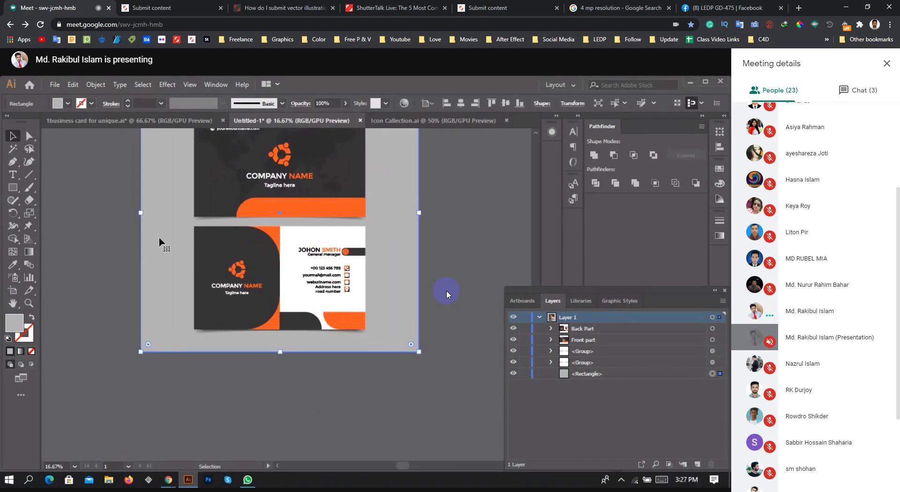
left_click_drag(233, 337, 248, 223)
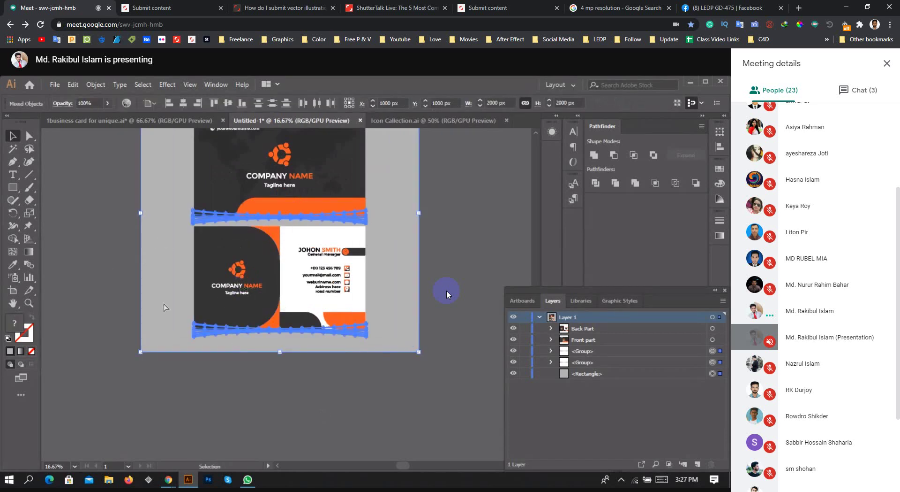
key("ctrl+g")
left_click(116, 256)
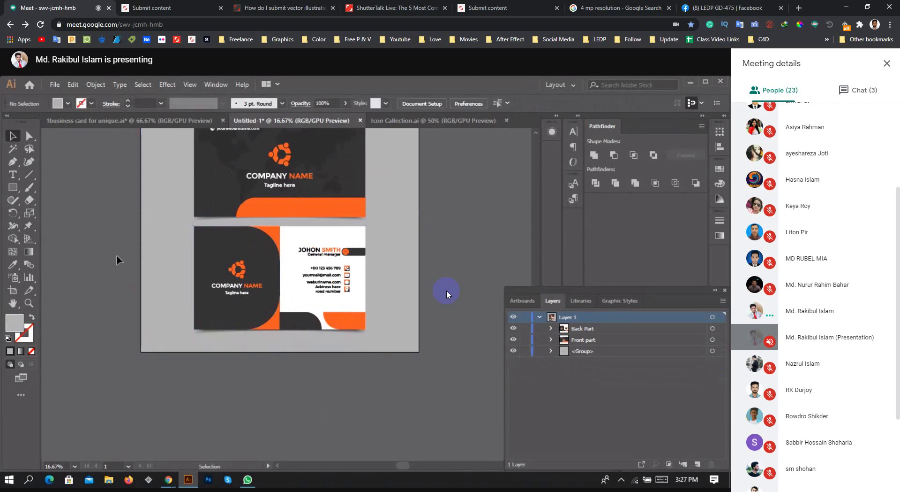
key("ctrl+minus")
key("ctrl+minus")
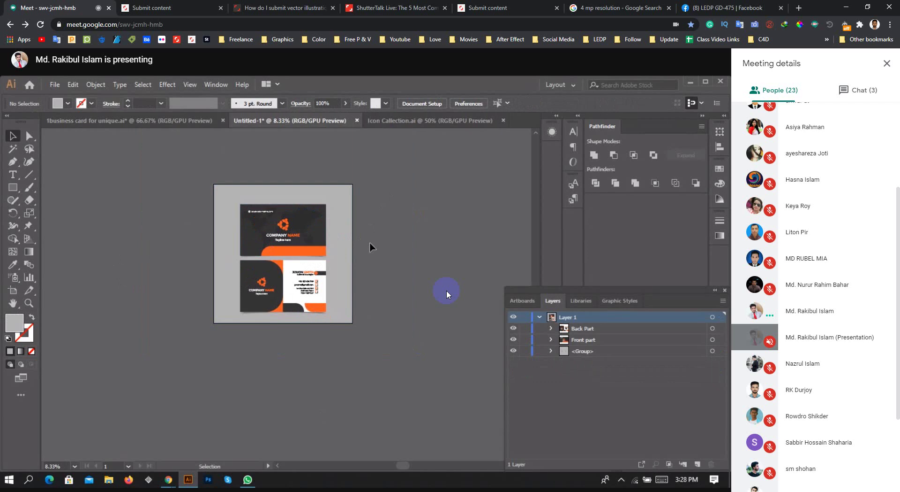
key("ctrl+plus")
key("ctrl+plus")
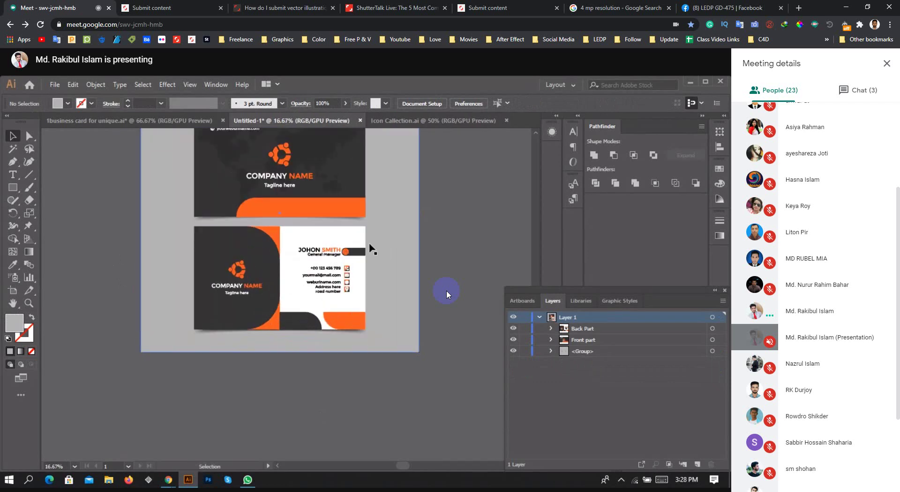
- Undo the grouping so the background separates from the wavy shapes, then select the front card group
left_click_drag(282, 175, 292, 310)
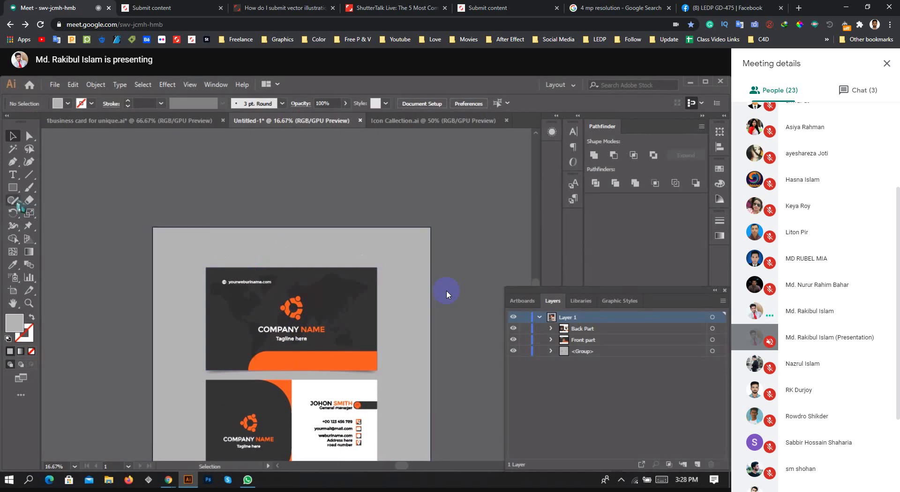
scroll(411, 266, "down", 5)
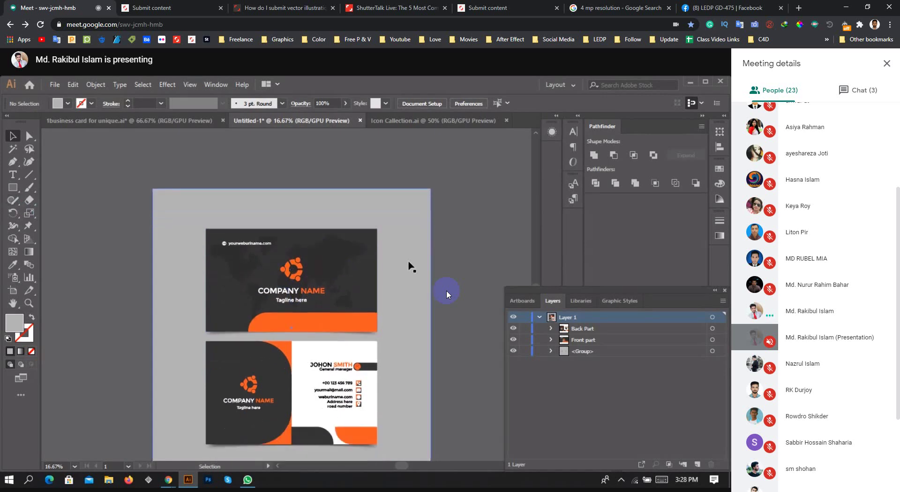
scroll(409, 263, "up", 3)
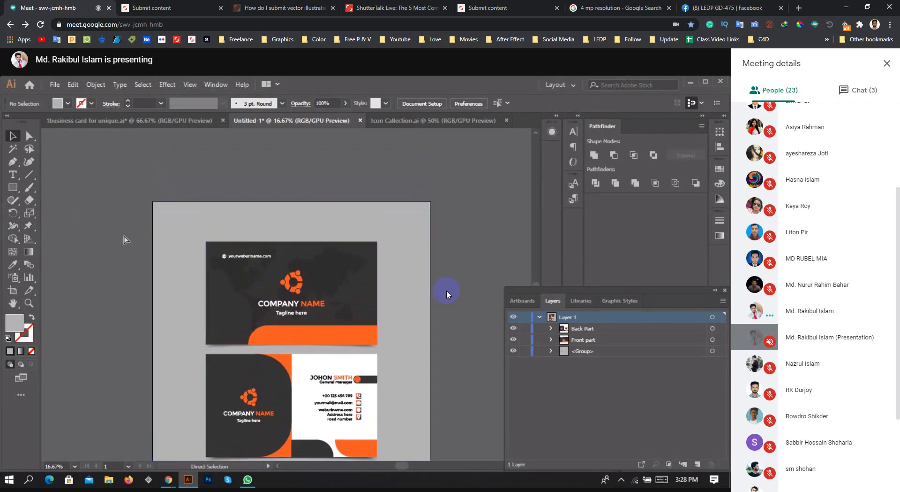
key("ctrl+z")
key("v")
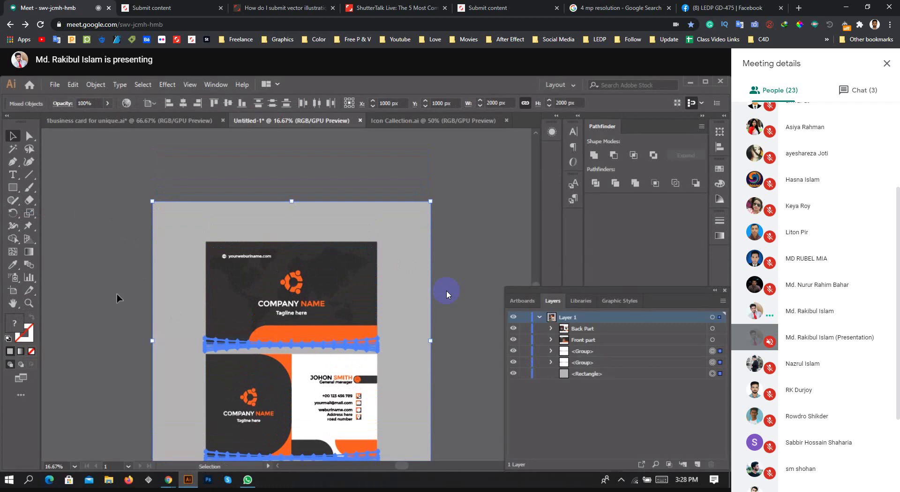
left_click(66, 283)
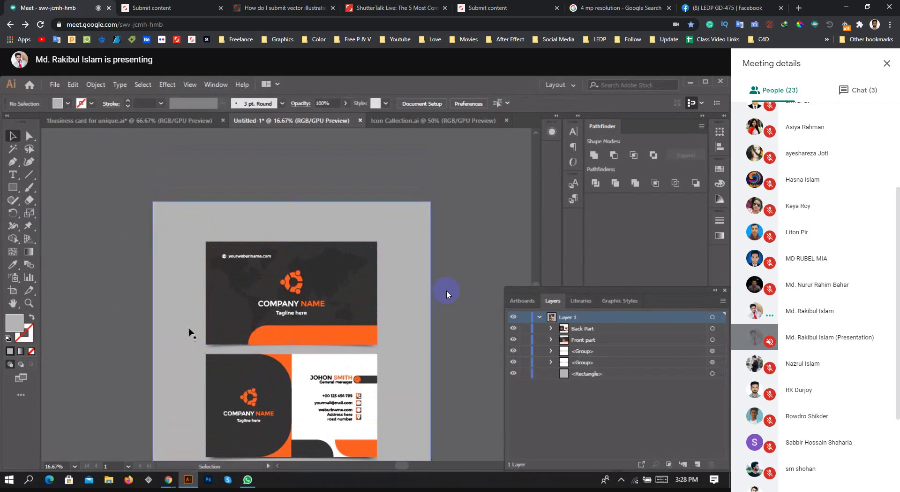
left_click(230, 346)
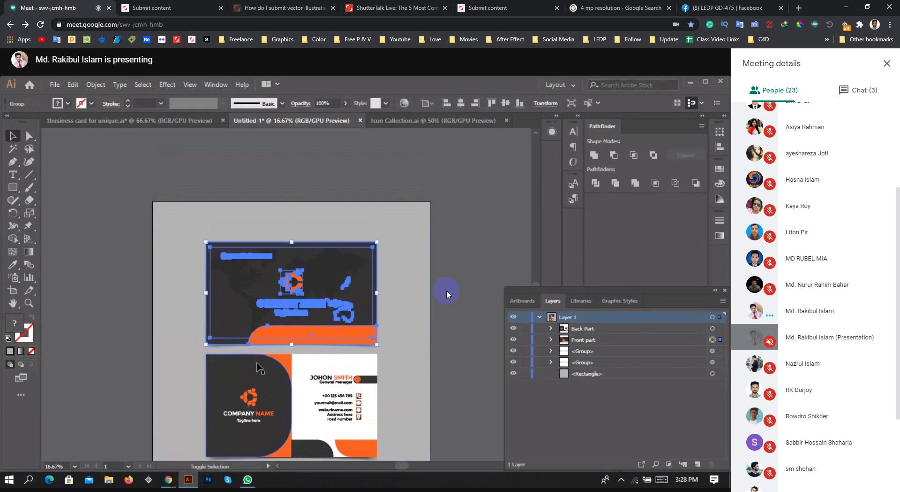
scroll(248, 380, "down", 3)
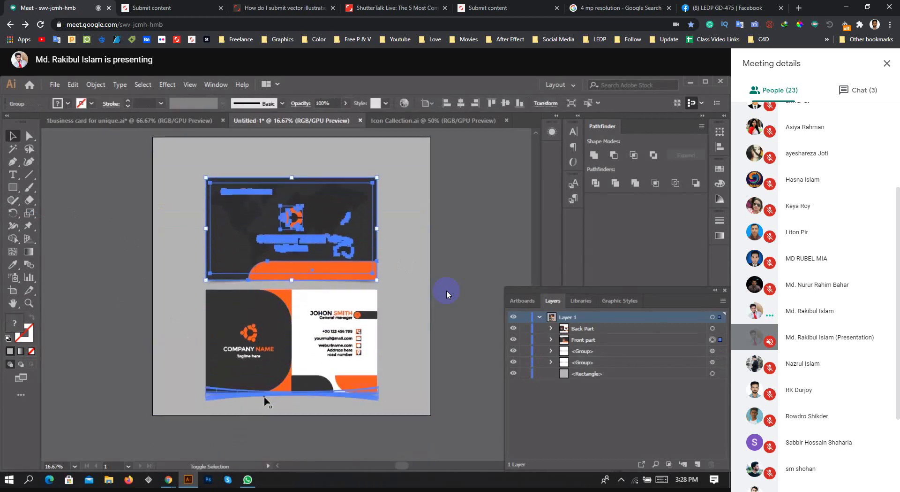
- Enter and exit Isolation Mode on the back card, bottom wavy group and gray background rectangle
double_click(282, 342)
left_click_drag(281, 342, 274, 355)
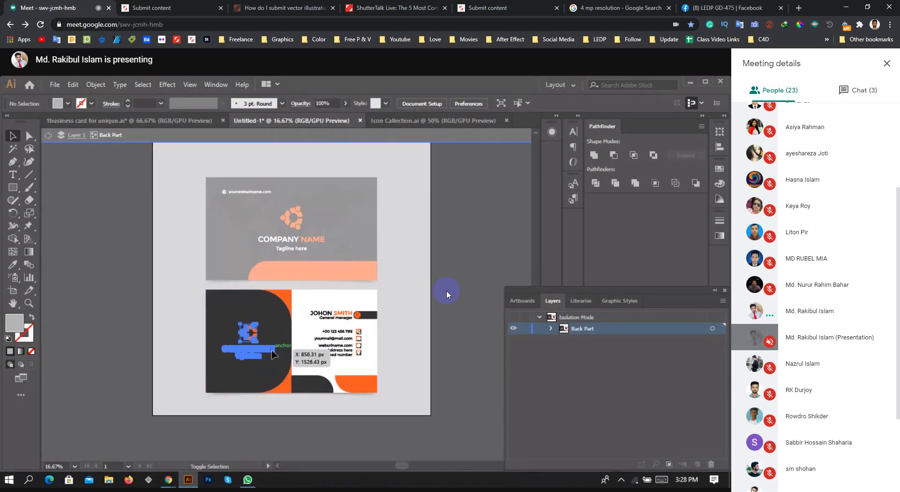
double_click(84, 290)
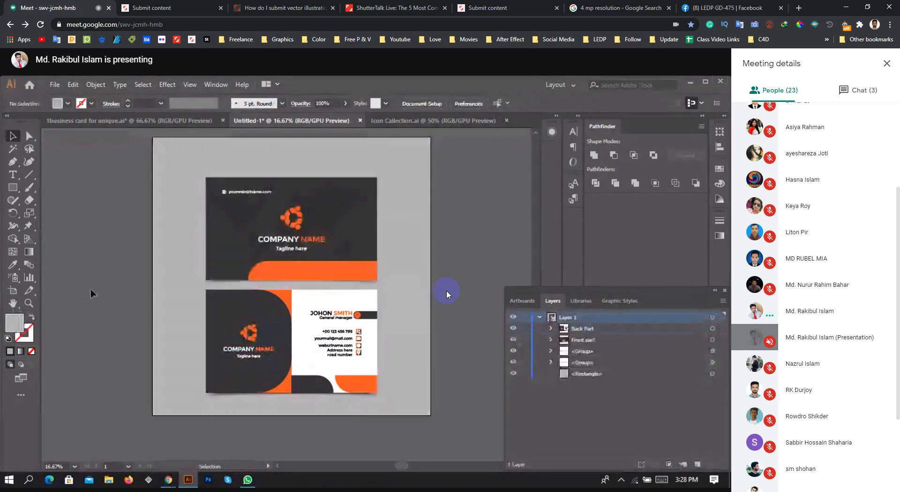
double_click(264, 402)
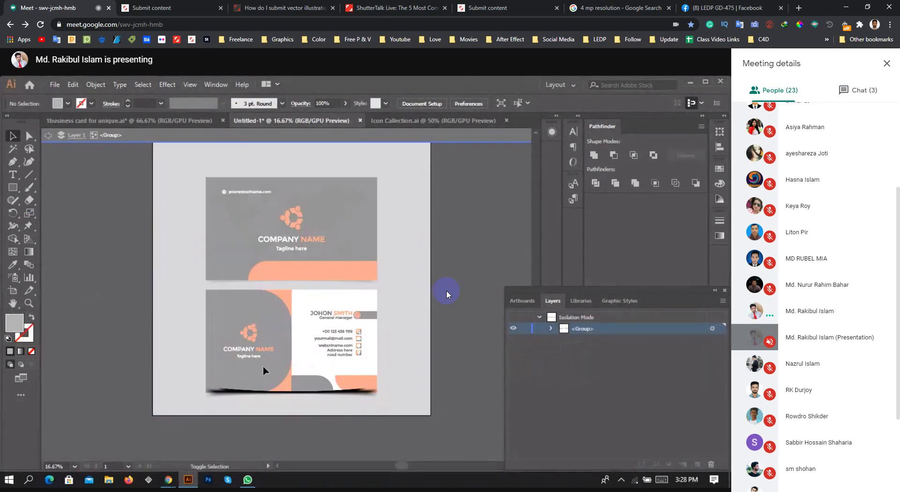
double_click(112, 283)
double_click(164, 216)
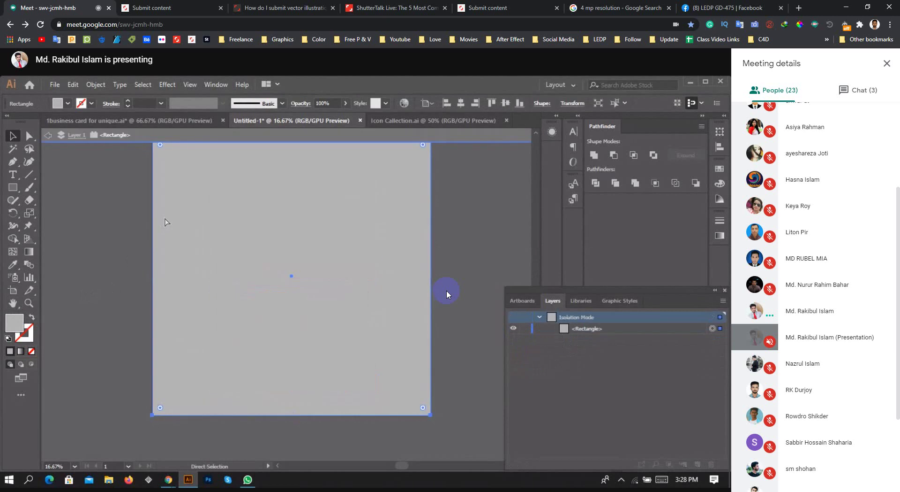
key("v")
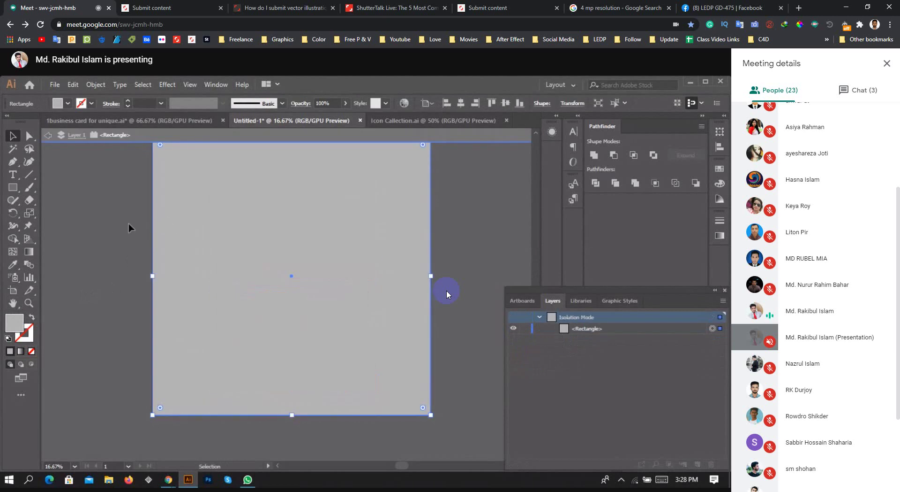
double_click(132, 224)
left_click(167, 199)
- Lock the gray background, group all card artwork, and center it horizontally and vertically
key("a")
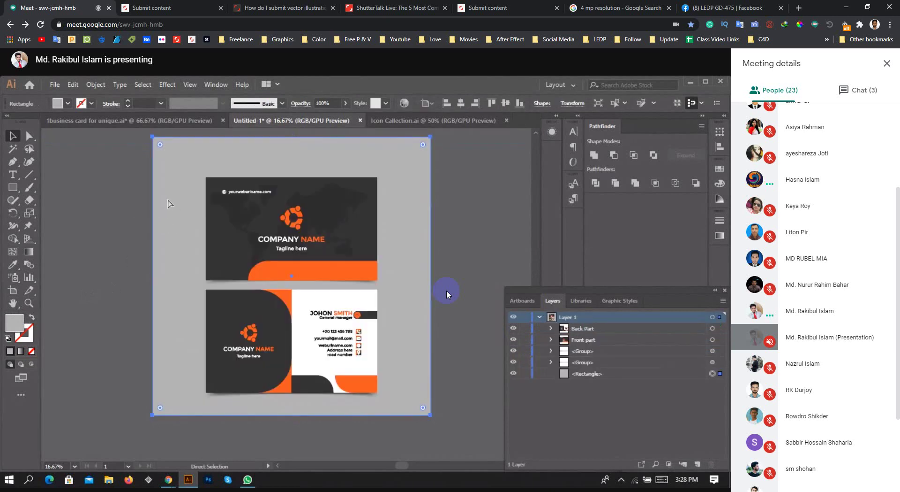
key("ctrl+2")
key("v")
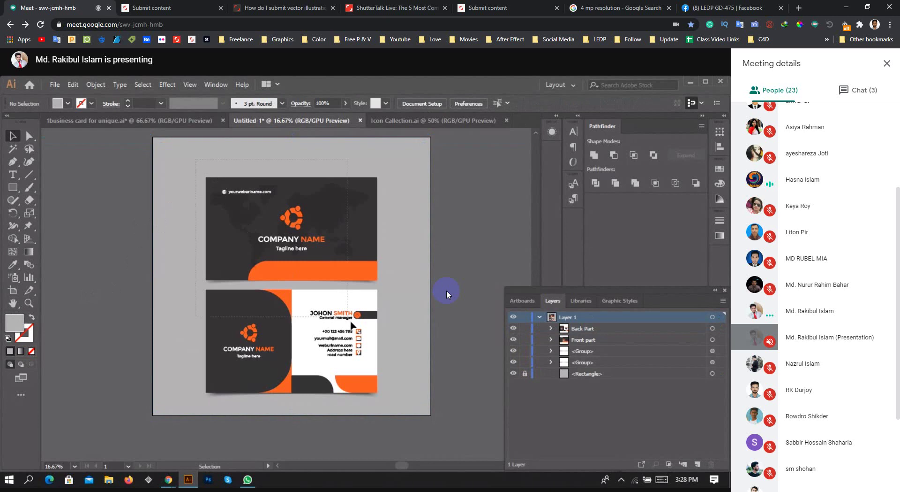
left_click_drag(350, 323, 390, 401)
left_click(390, 401)
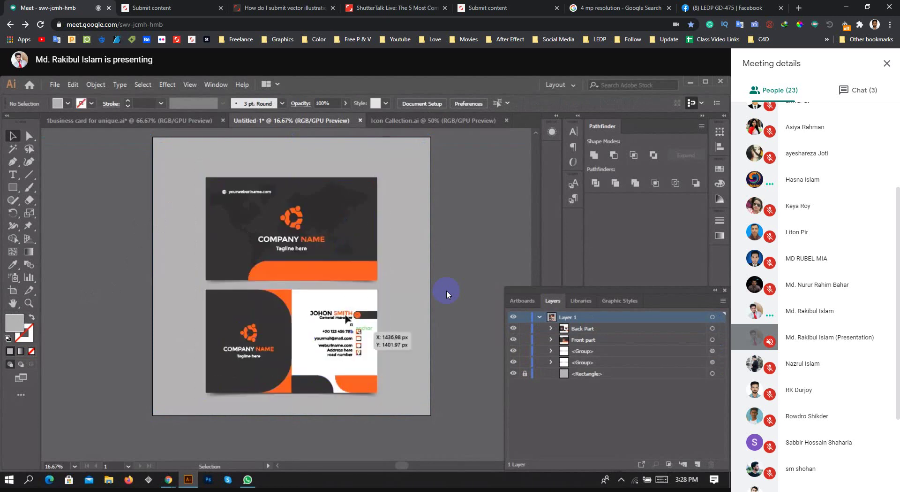
key("ctrl+a")
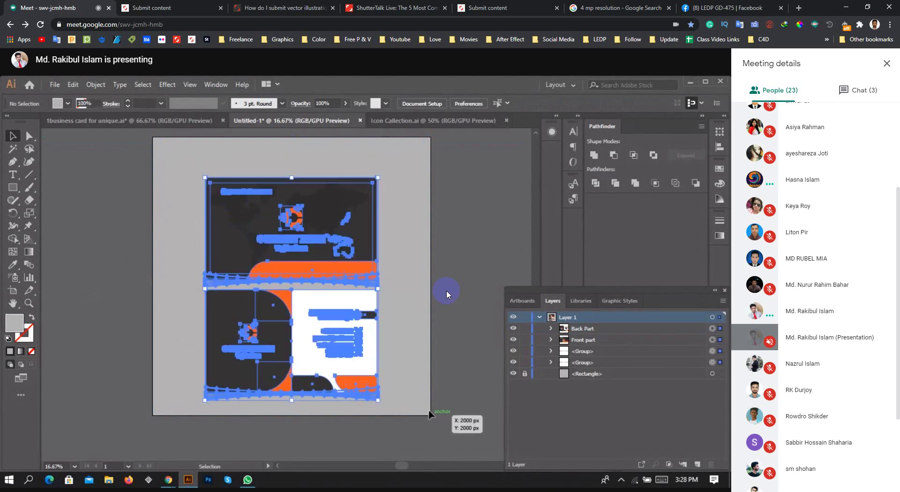
key("ctrl+g")
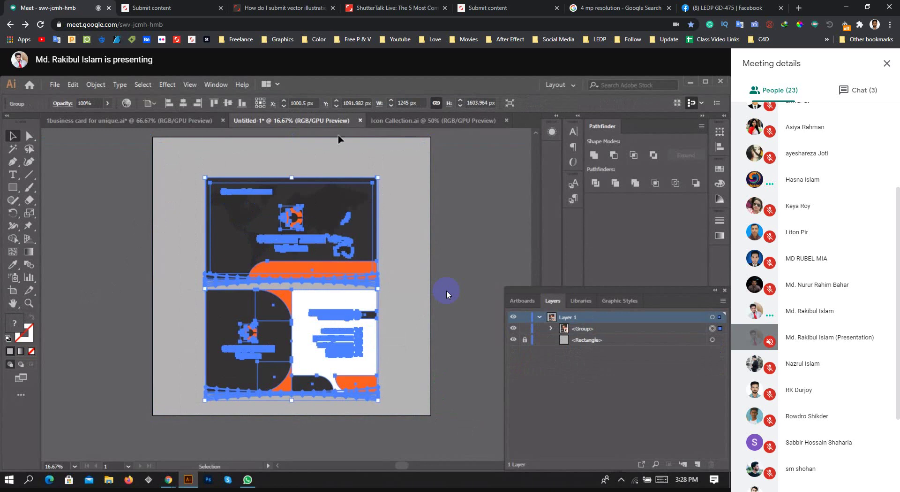
left_click(184, 103)
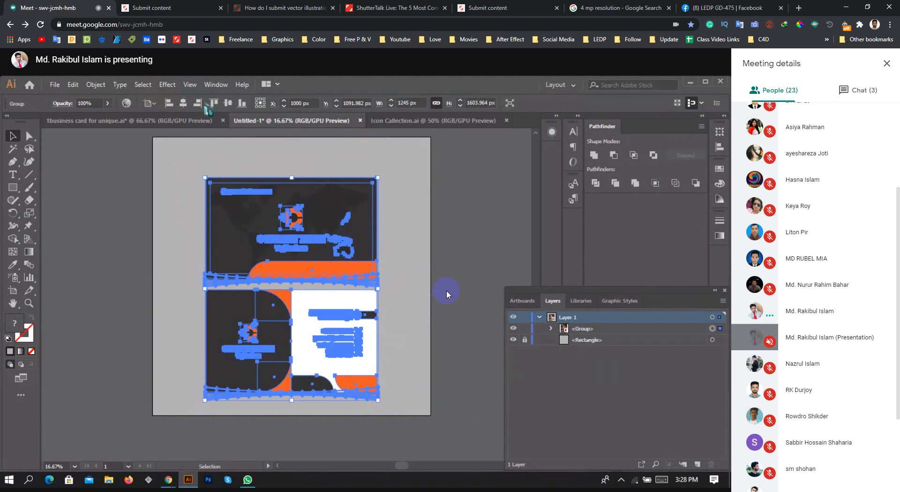
left_click(228, 103)
left_click(98, 291)
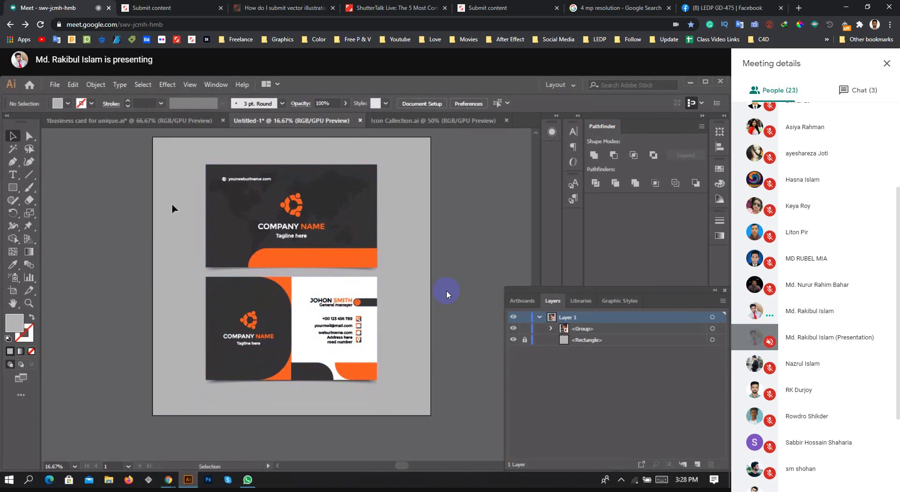
- Unlock the gray background and group it together with the card group
key("ctrl+alt+2")
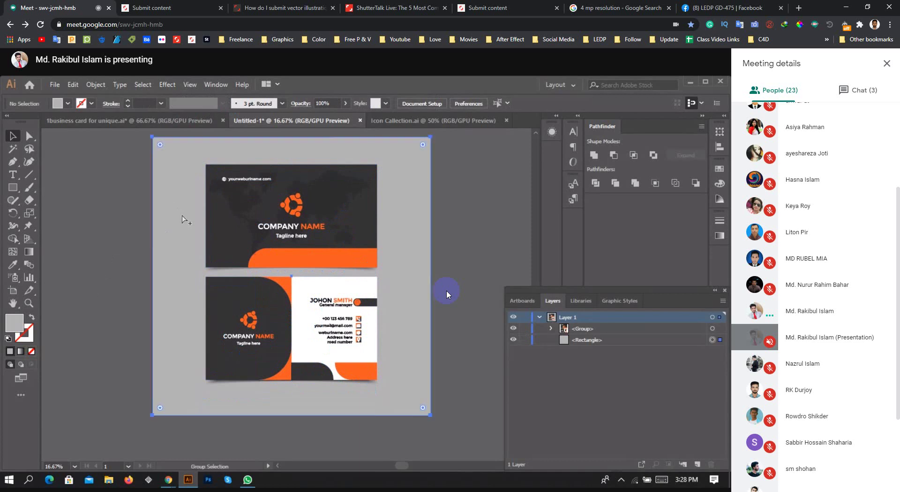
left_click(111, 206)
left_click_drag(165, 174, 432, 399)
key("ctrl+z")
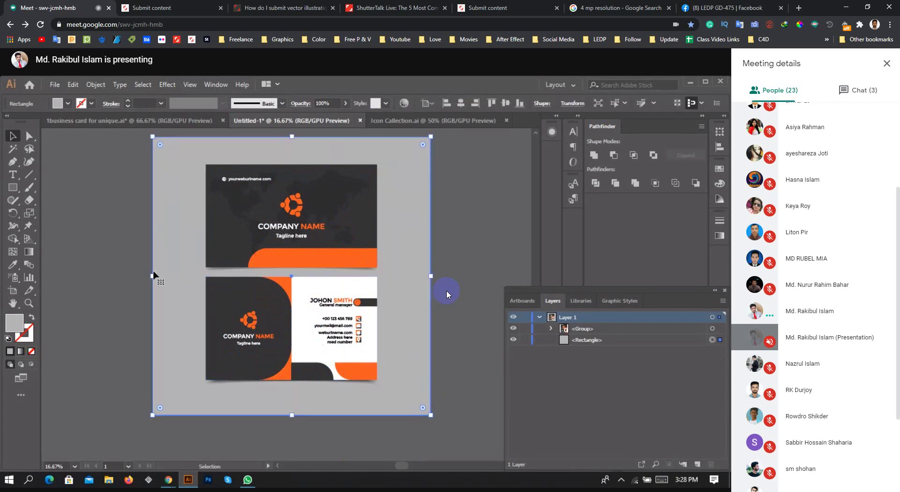
left_click_drag(123, 252, 407, 317)
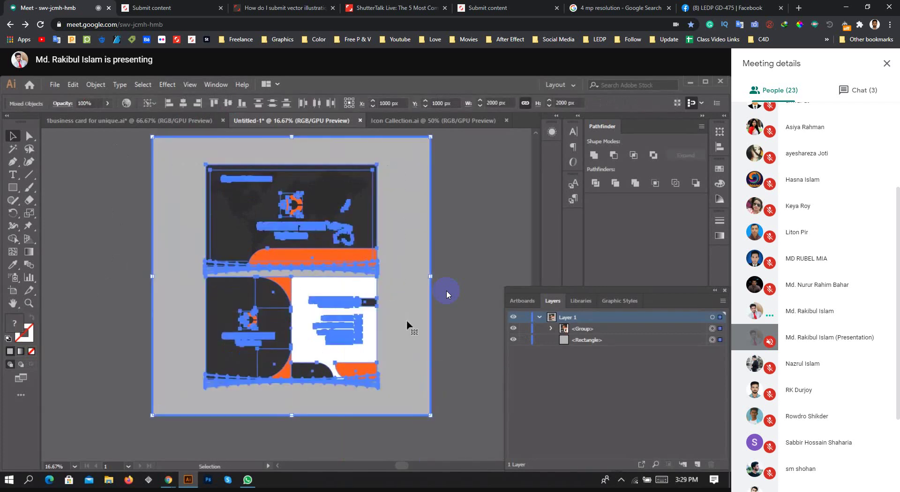
key("ctrl+g")
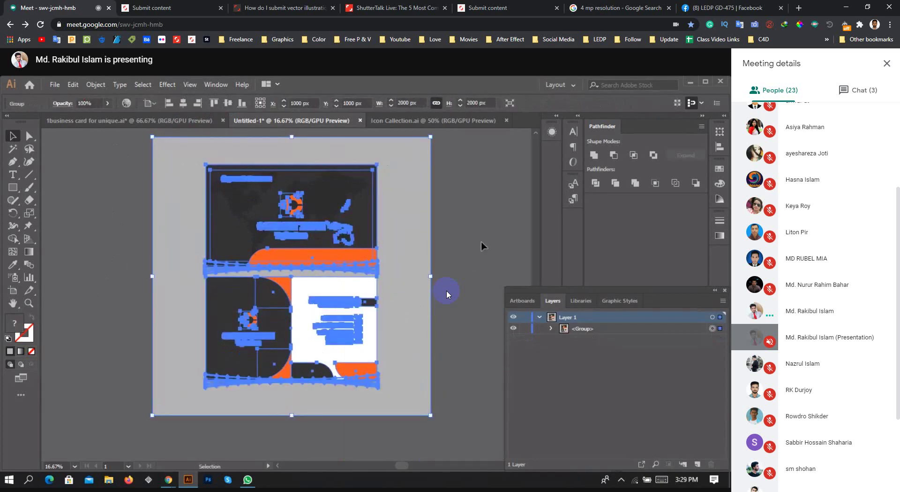
left_click(481, 240)
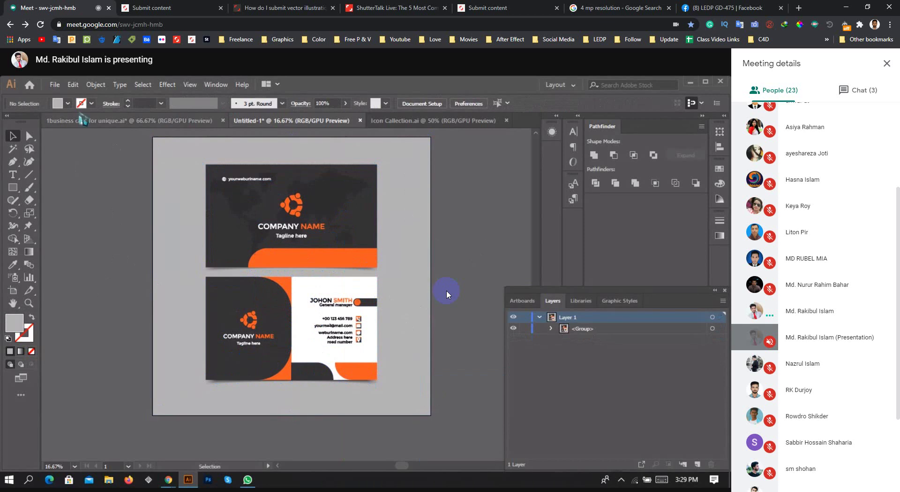
left_click(55, 84)
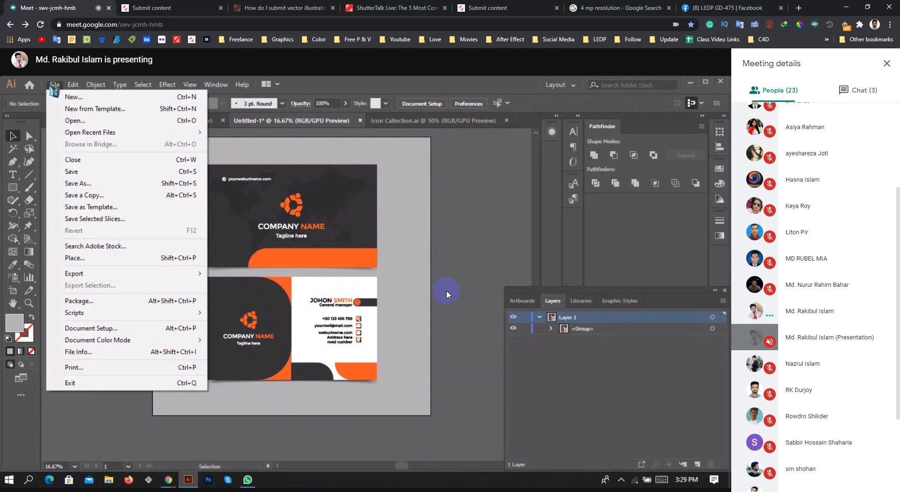
- Save the document as 'Business card' in Illustrator EPS format
left_click(75, 183)
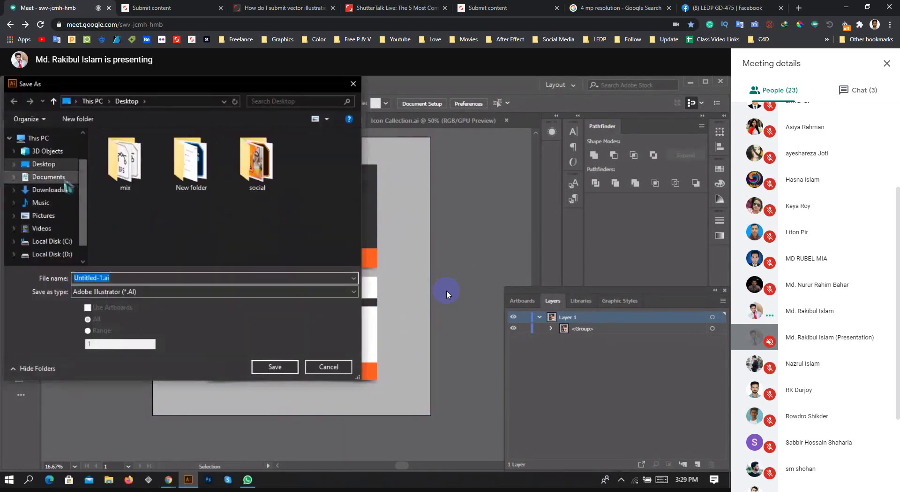
left_click(113, 277)
double_click(112, 278)
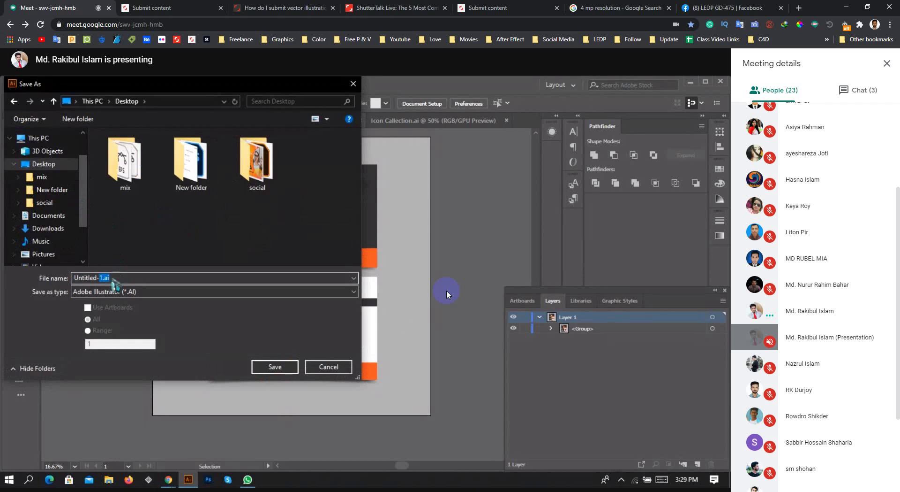
type("B")
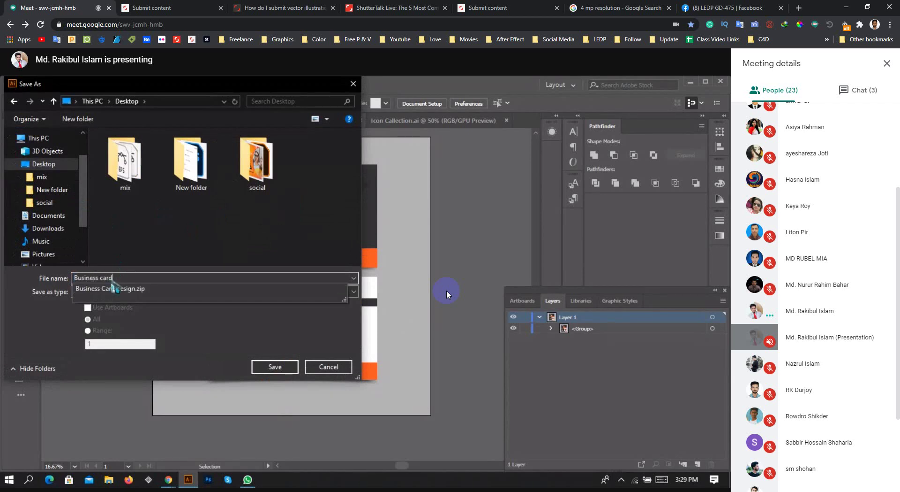
type("usiness card")
left_click(228, 322)
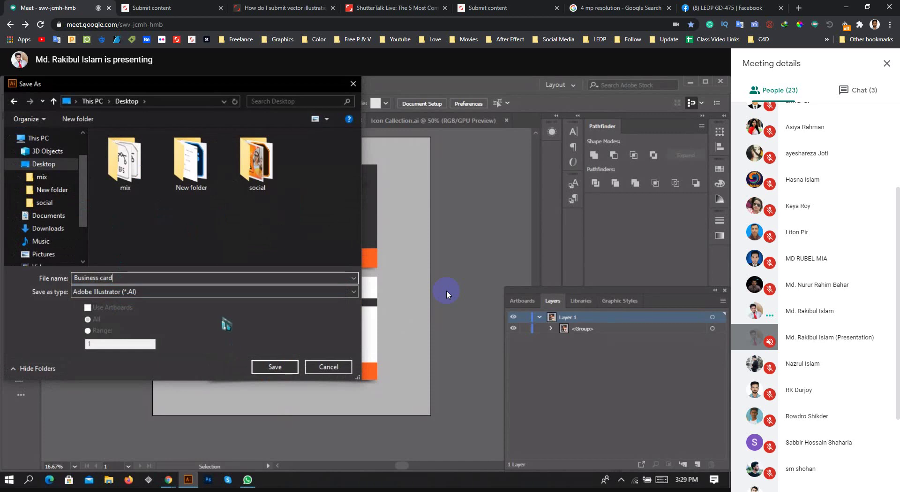
left_click(231, 292)
left_click(225, 318)
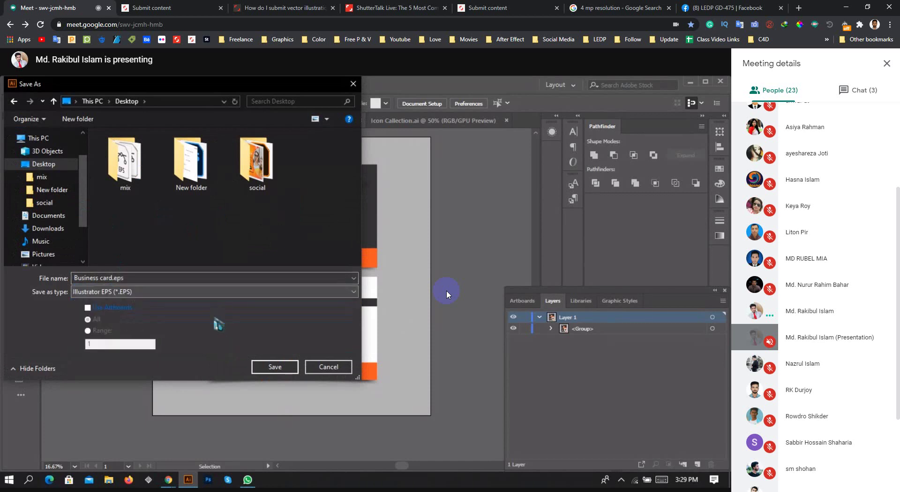
left_click(280, 369)
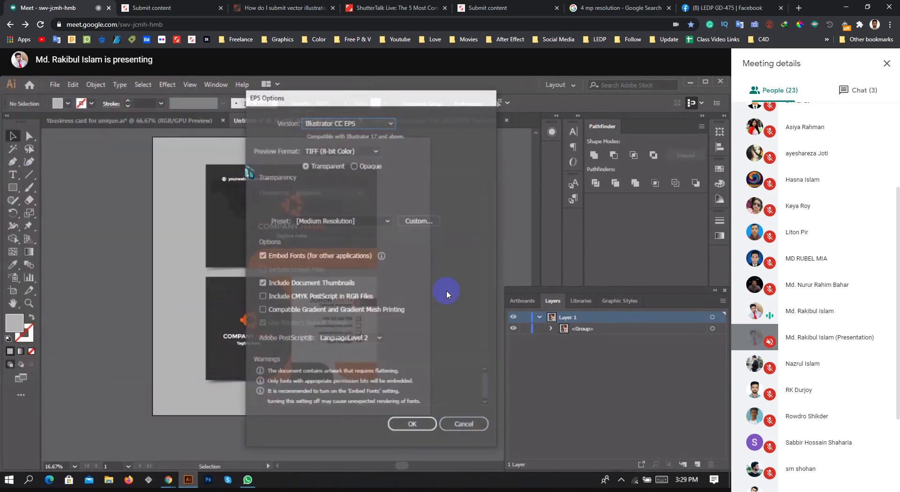
- Set the EPS version to Illustrator 8 EPS, accept the legacy warning, and switch to Chrome
left_click(382, 123)
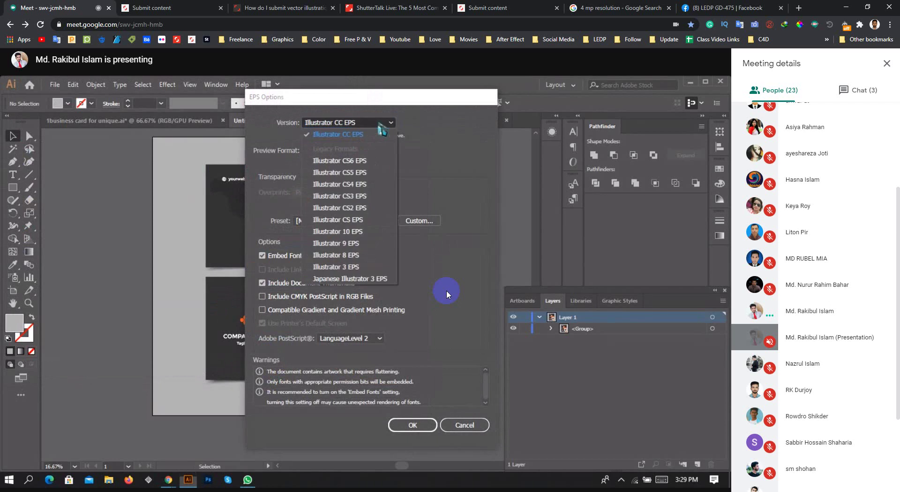
left_click(360, 255)
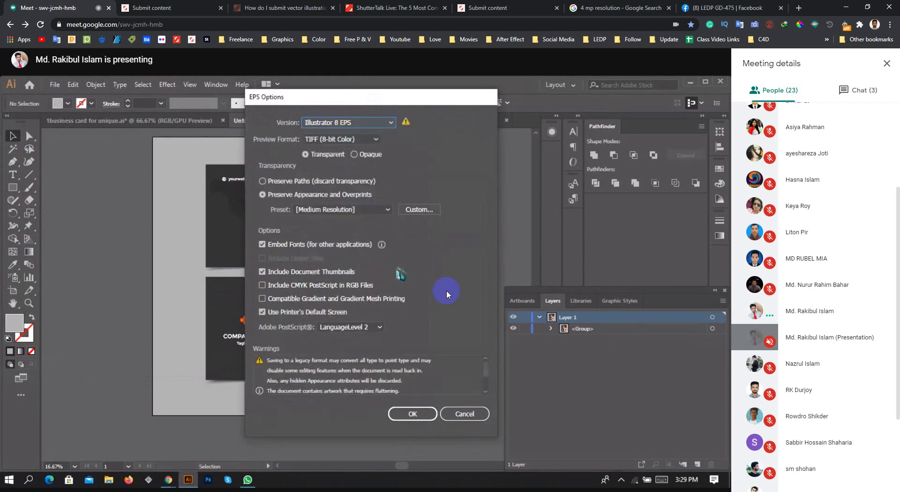
left_click(412, 414)
left_click(422, 298)
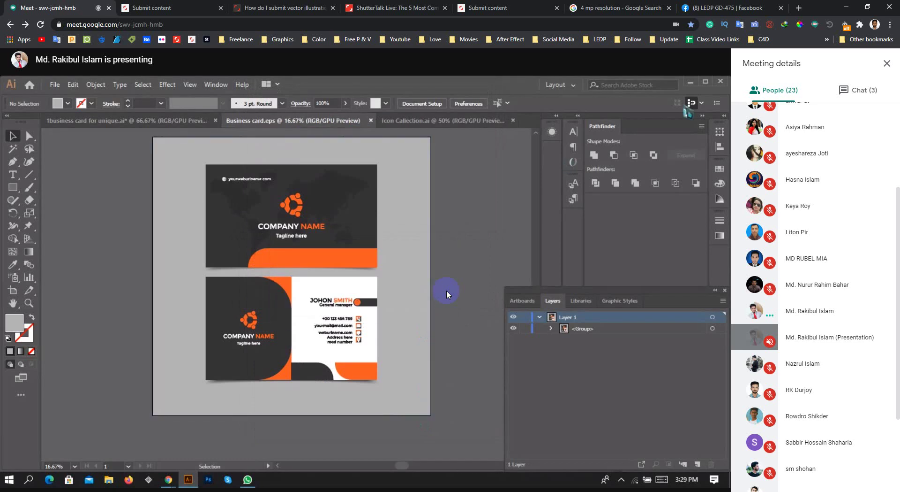
key("alt+Tab")
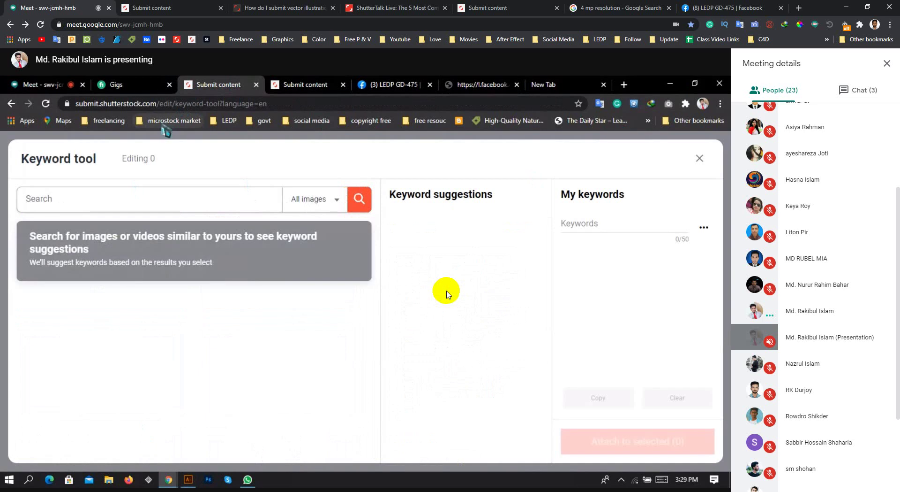
- Open the Contributor Dashboard from the 'microstock market' bookmarks folder
left_click(167, 122)
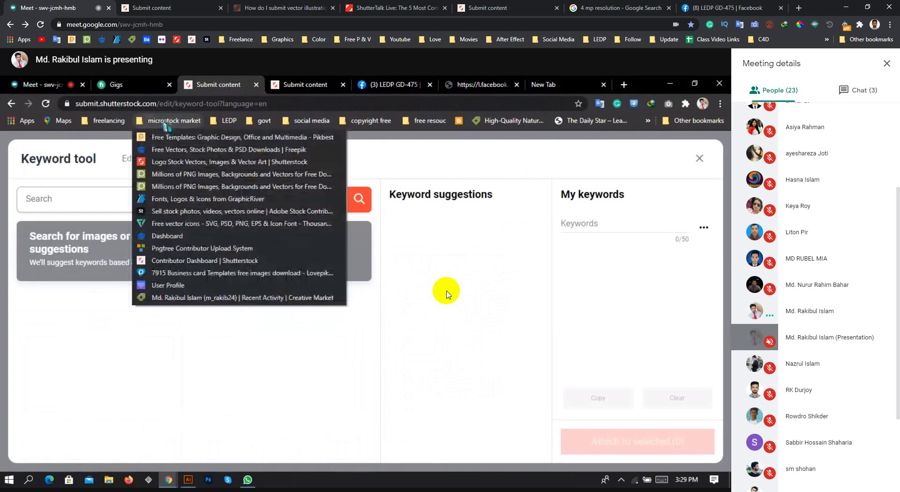
left_click(169, 260)
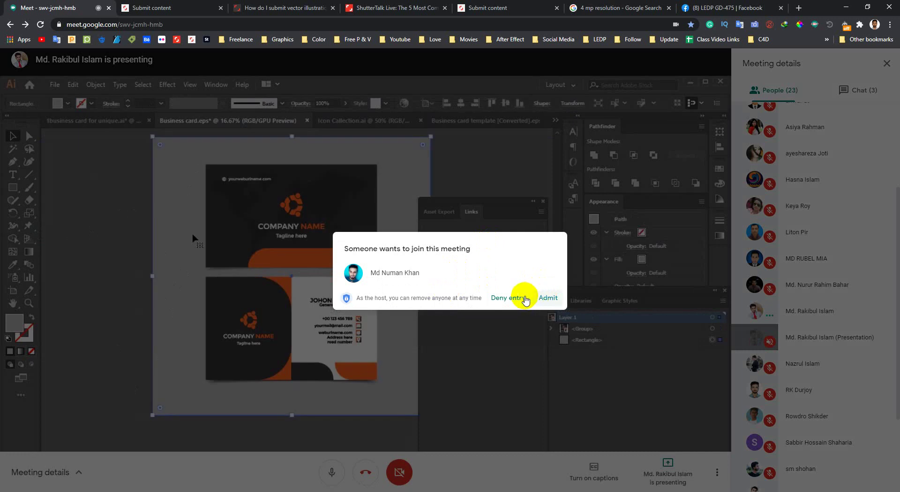
- Decline the meeting join request and bring up Meet's presentation options
left_click(523, 297)
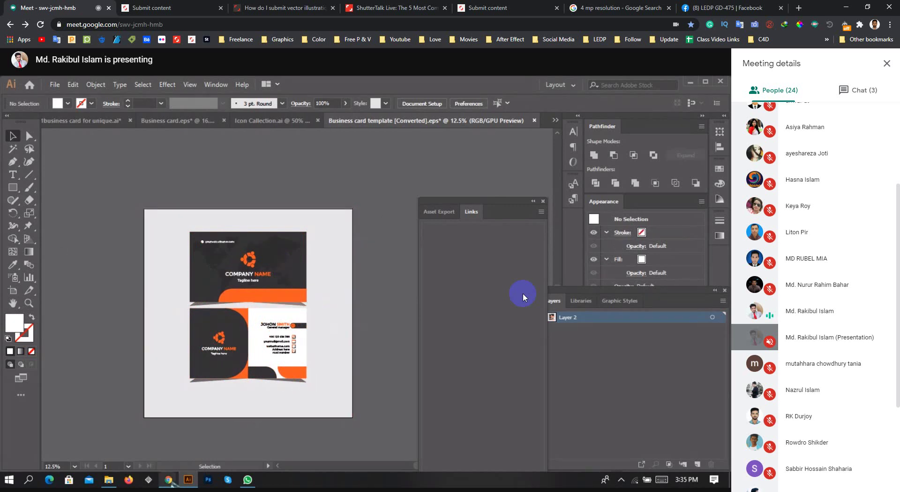
mouse_move(168, 479)
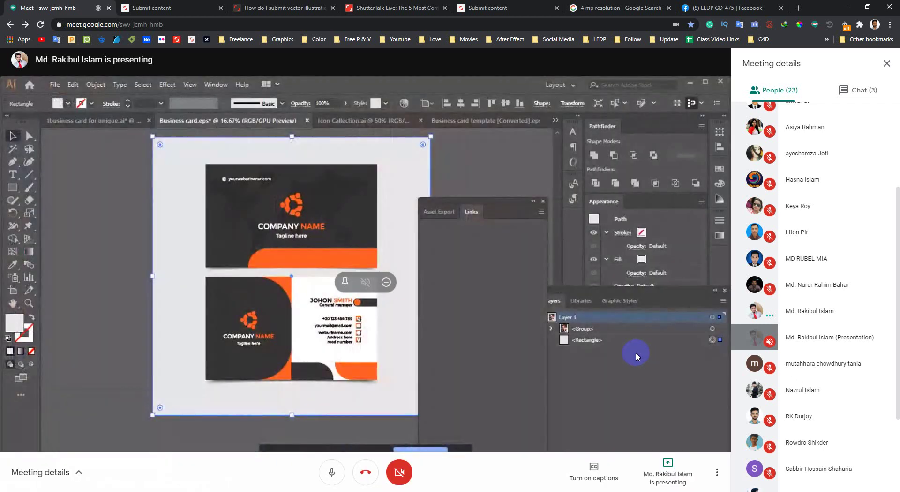
left_click(676, 469)
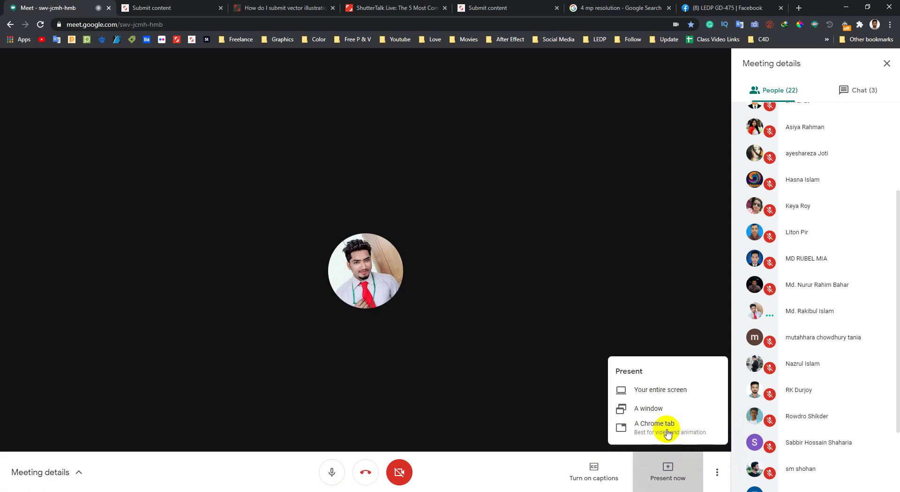
- Share your entire screen in Meet and hide the screen-sharing notice
left_click(649, 391)
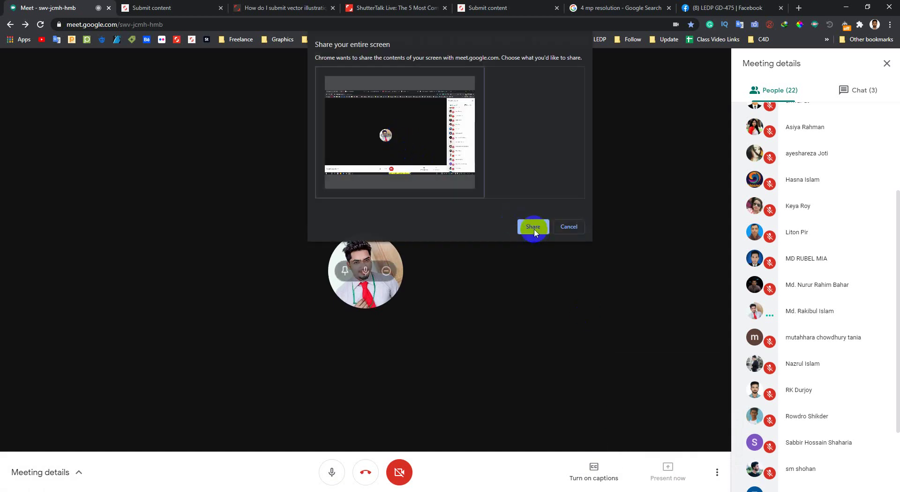
left_click(534, 227)
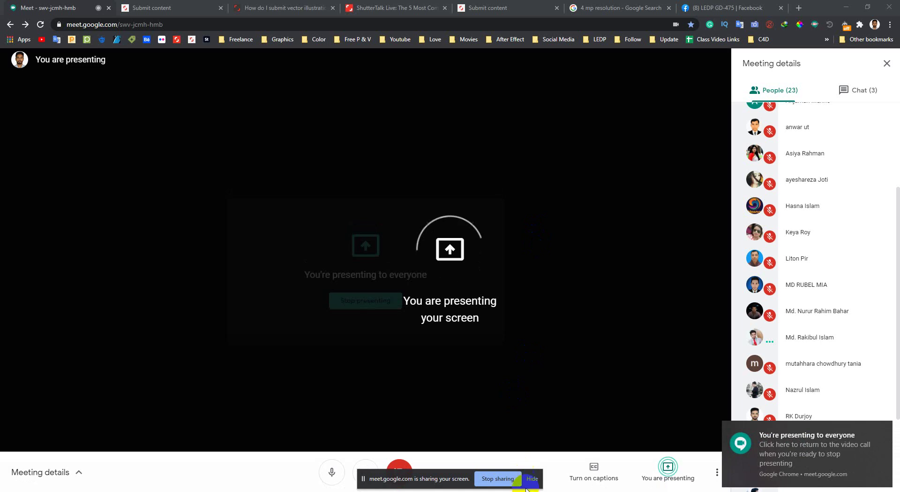
left_click(532, 478)
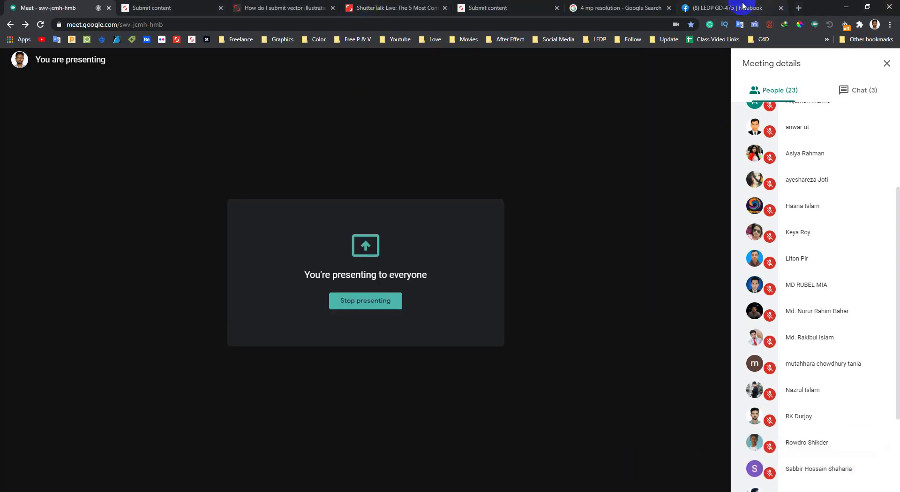
scroll(816, 268, "up", 3)
scroll(819, 271, "down", 5)
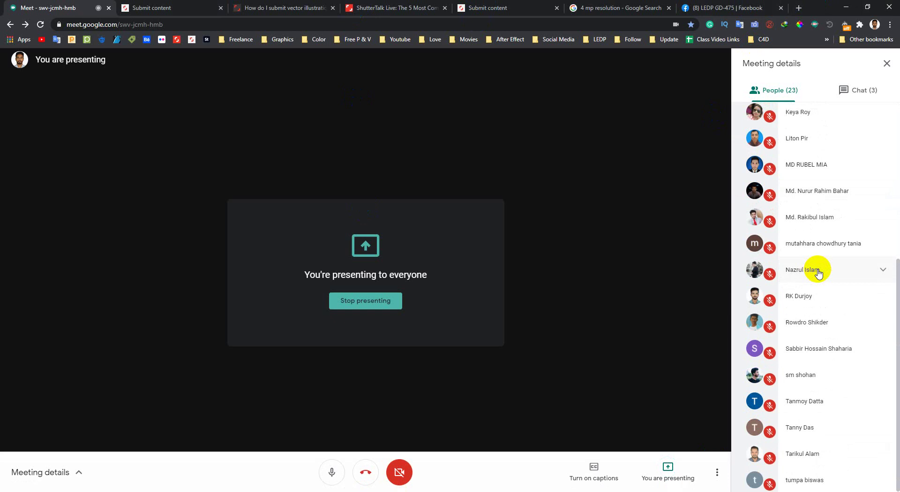
scroll(818, 271, "up", 5)
- Open the GD-782 and SG-GD-11(GD-826) attendance sheets from LEDP bookmarks in background tabs
left_click(800, 8)
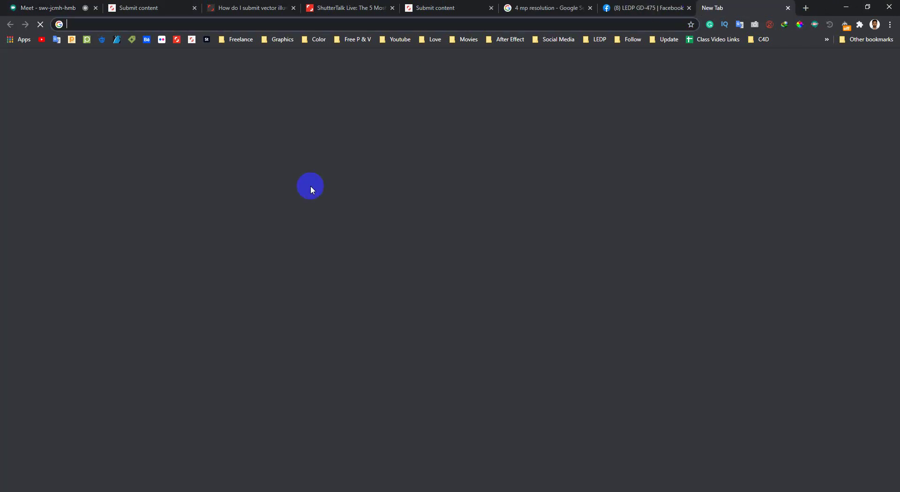
left_click(344, 198)
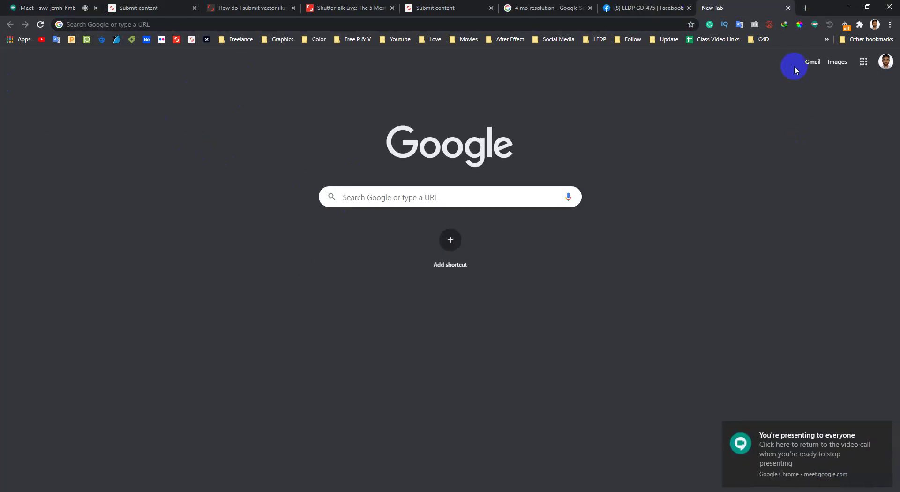
left_click(597, 39)
mouse_move(746, 67)
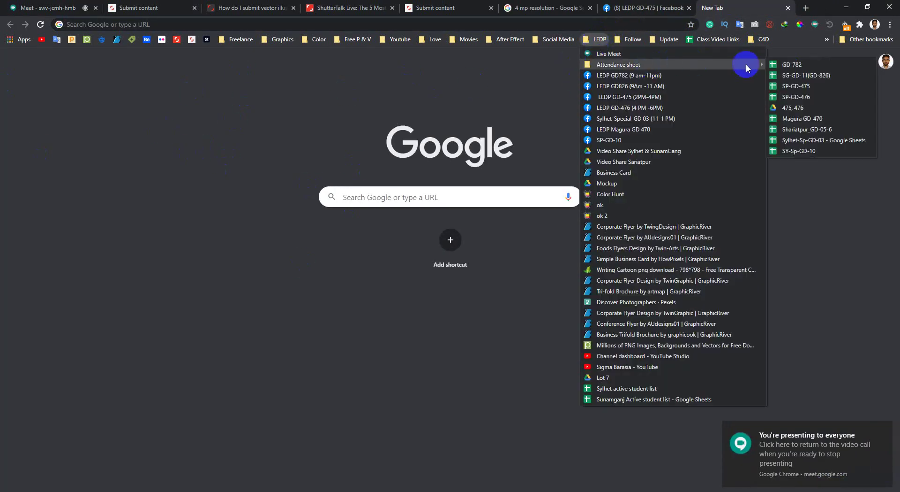
middle_click(796, 65)
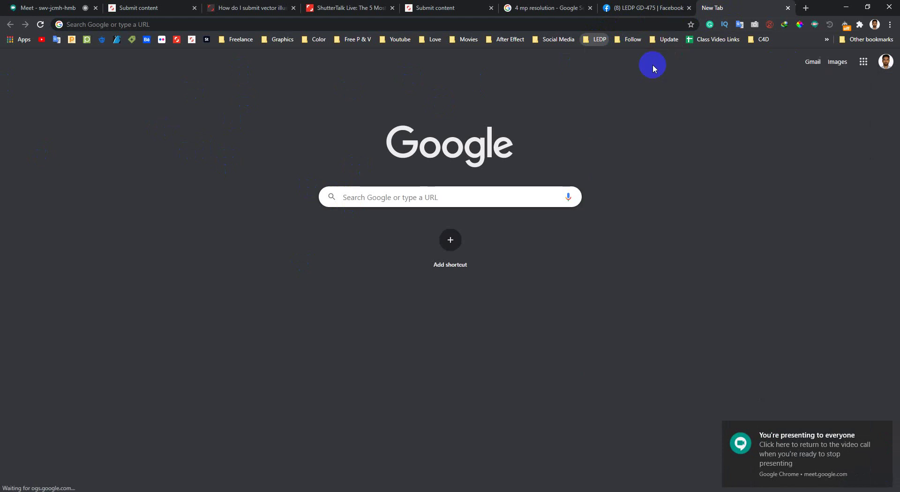
left_click(597, 42)
middle_click(795, 74)
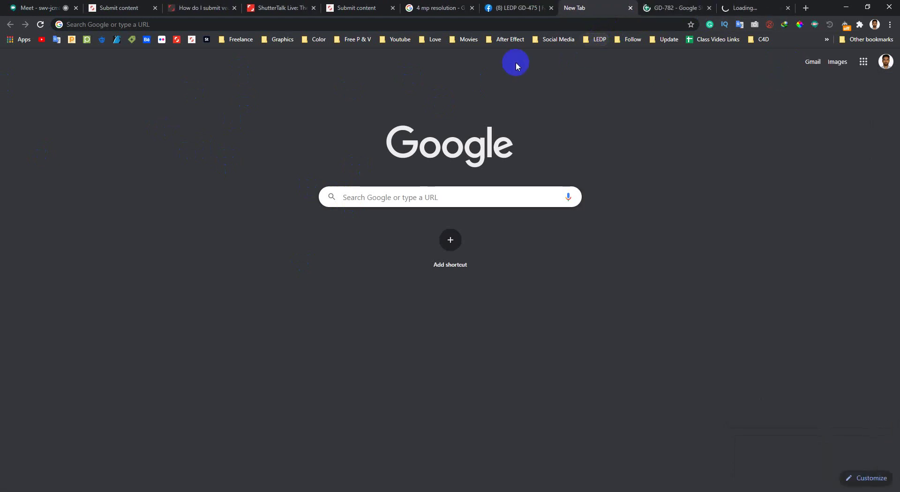
- Return to the Meet tab and scroll through the participant list
key("ctrl+1")
scroll(839, 217, "down", 2)
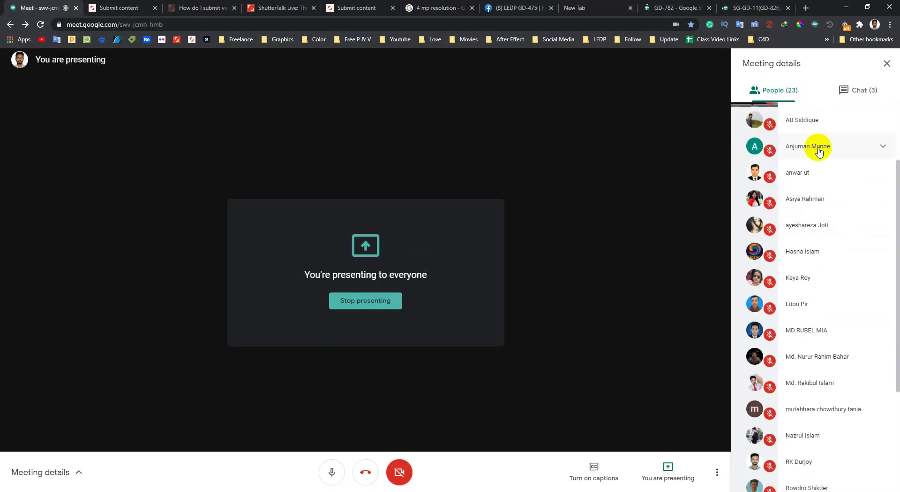
scroll(818, 161, "up", 1)
scroll(814, 181, "down", 4)
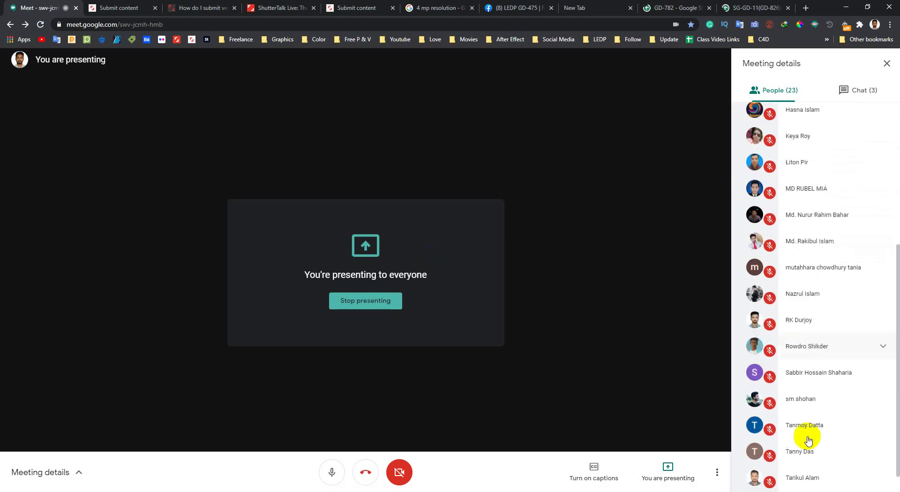
scroll(809, 441, "down", 1)
scroll(814, 407, "up", 5)
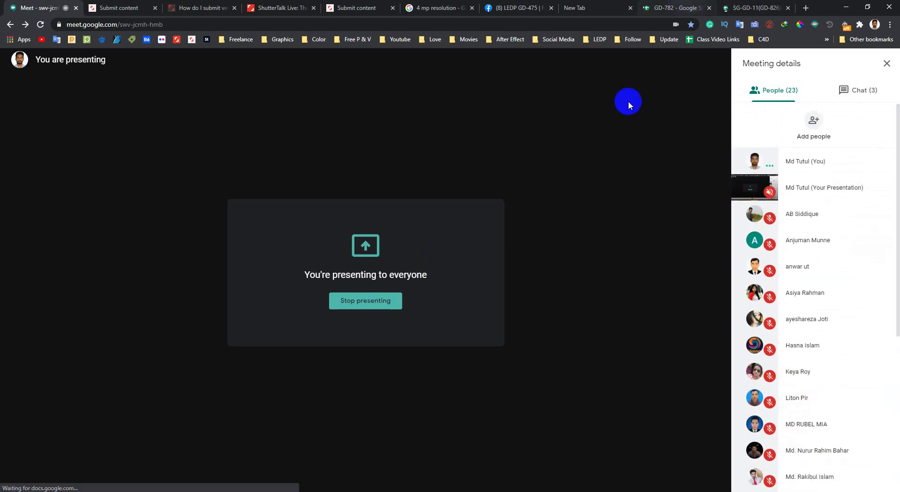